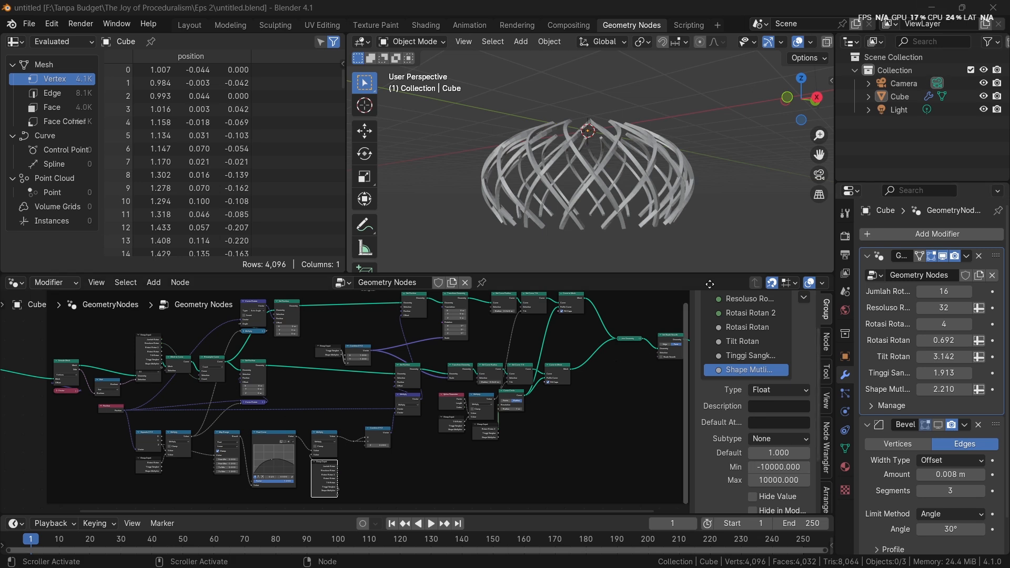
{"action": "middle_click_drag", "start_coordinate": [645, 159], "coordinate": [623, 190]}
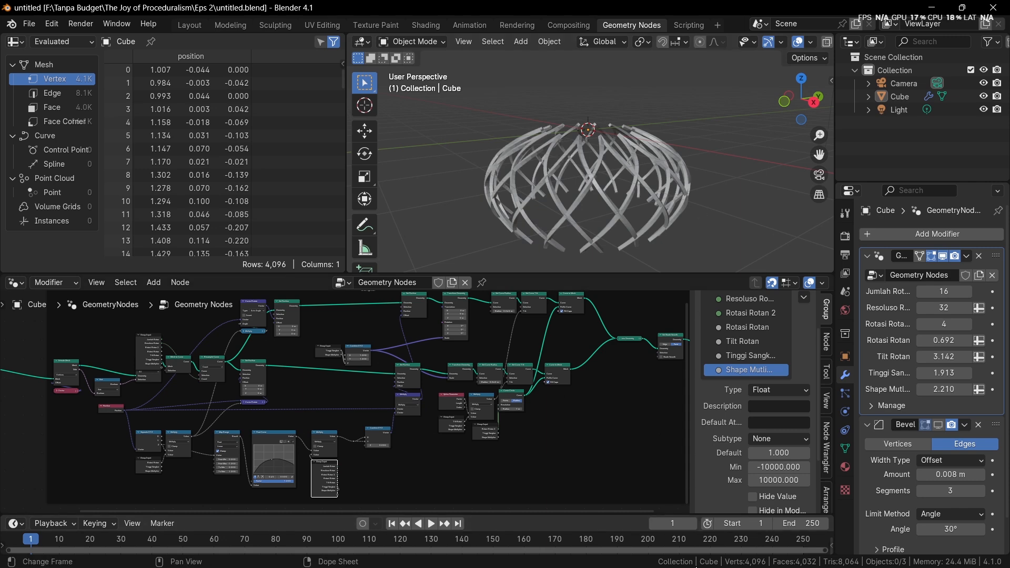
{"action": "key", "text": "alt+Tab"}
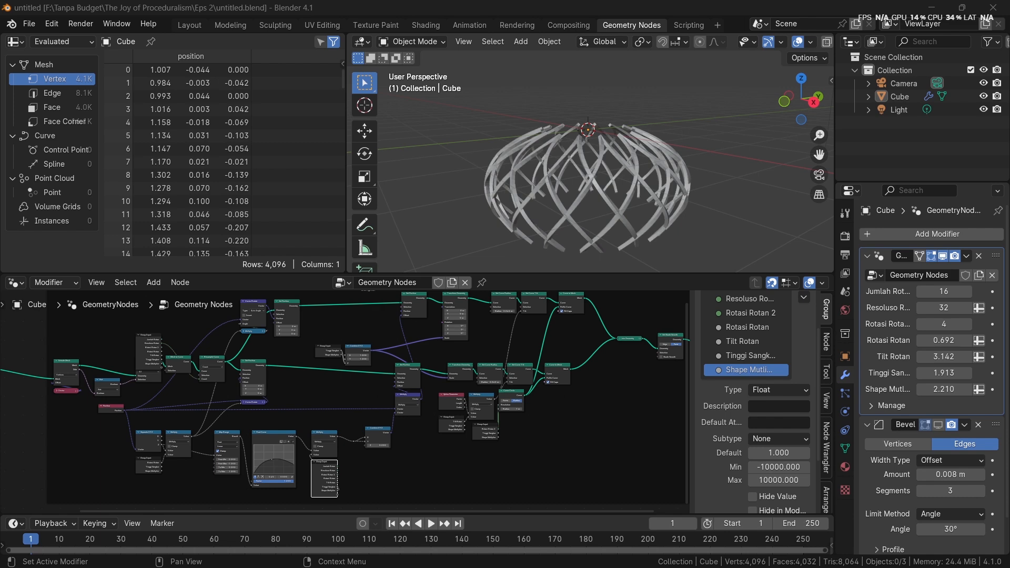
{"action": "scroll", "coordinate": [552, 119], "scroll_direction": "up", "scroll_amount": 3}
{"action": "middle_click_drag", "start_coordinate": [567, 133], "coordinate": [567, 90]}
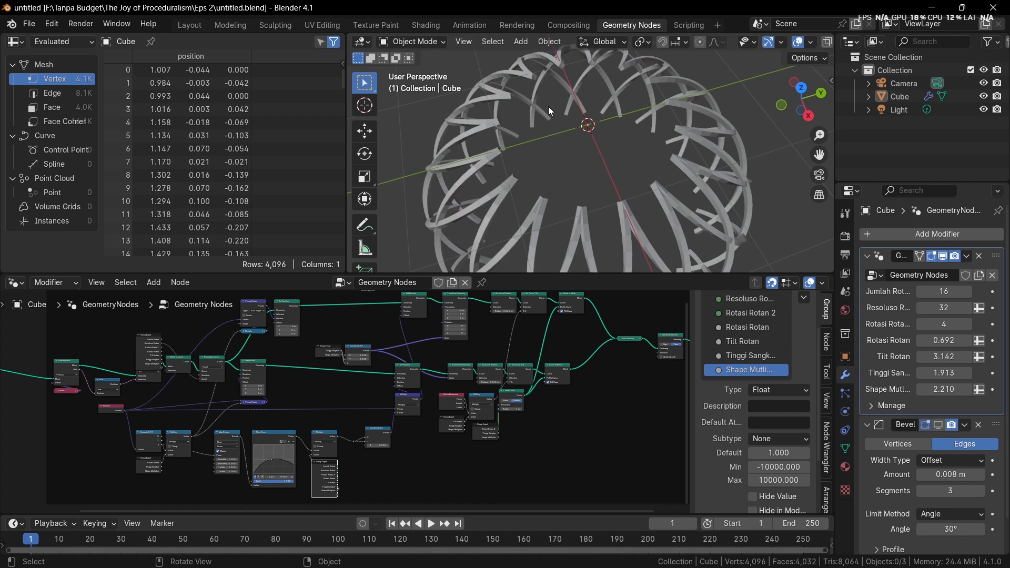
{"action": "middle_click_drag", "start_coordinate": [548, 106], "coordinate": [615, 102]}
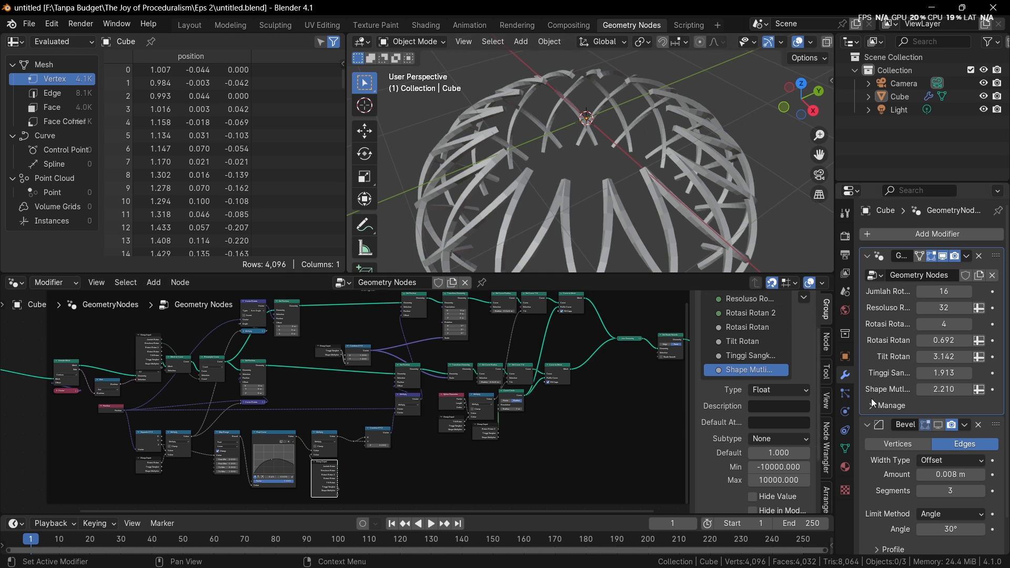
Collapse the Geometry Nodes and Bevel modifiers and add a second Geometry Nodes modifier to the Cube
{"action": "left_click", "coordinate": [866, 255]}
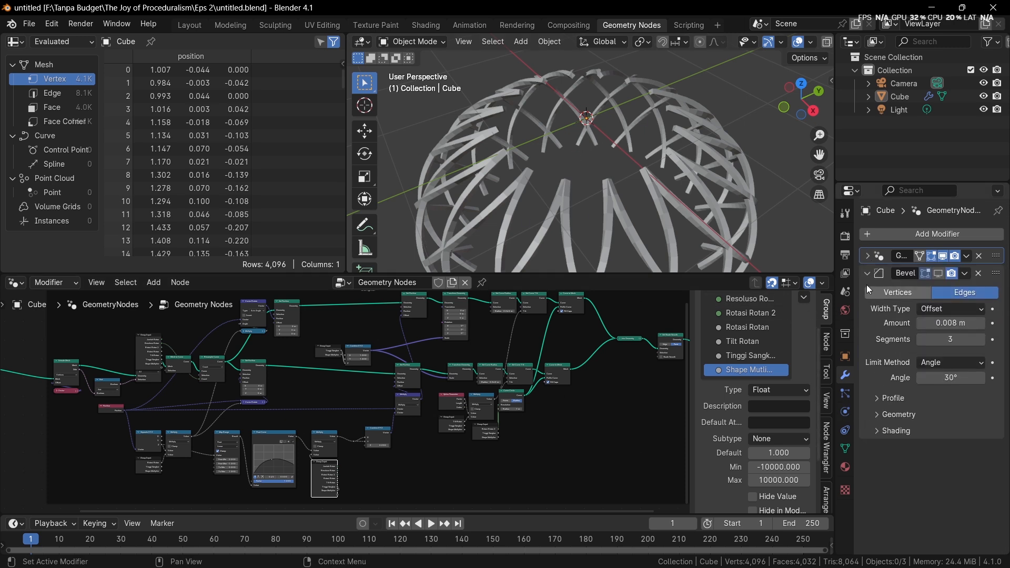
{"action": "left_click", "coordinate": [867, 274]}
{"action": "left_click", "coordinate": [909, 234]}
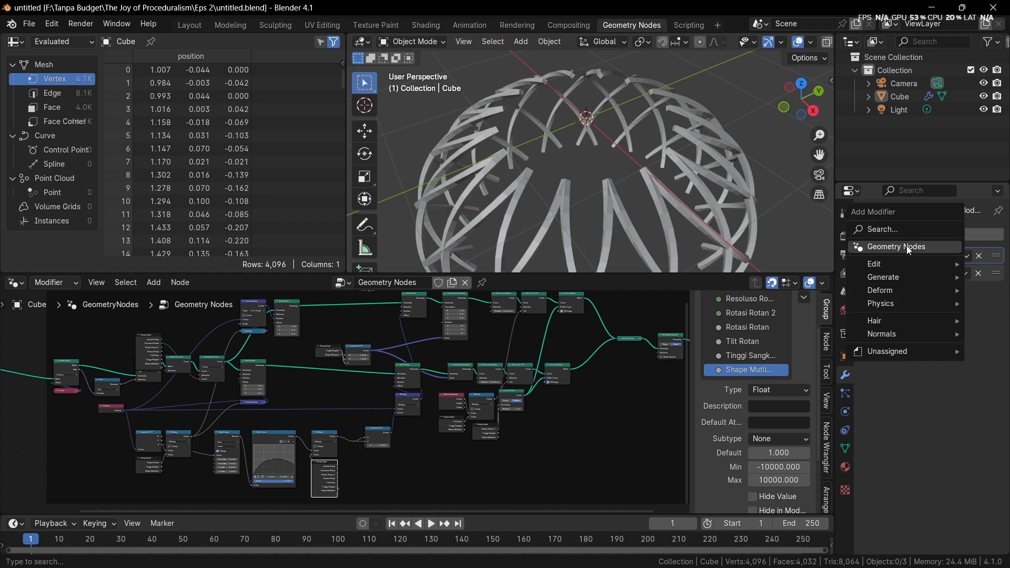
{"action": "left_click", "coordinate": [907, 245]}
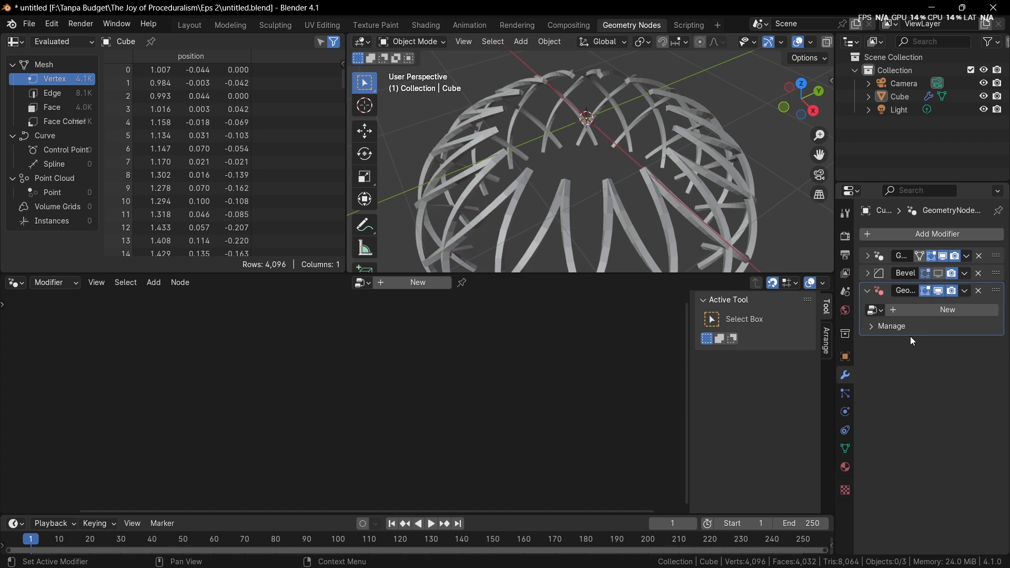
{"action": "middle_click_drag", "start_coordinate": [761, 227], "coordinate": [771, 207]}
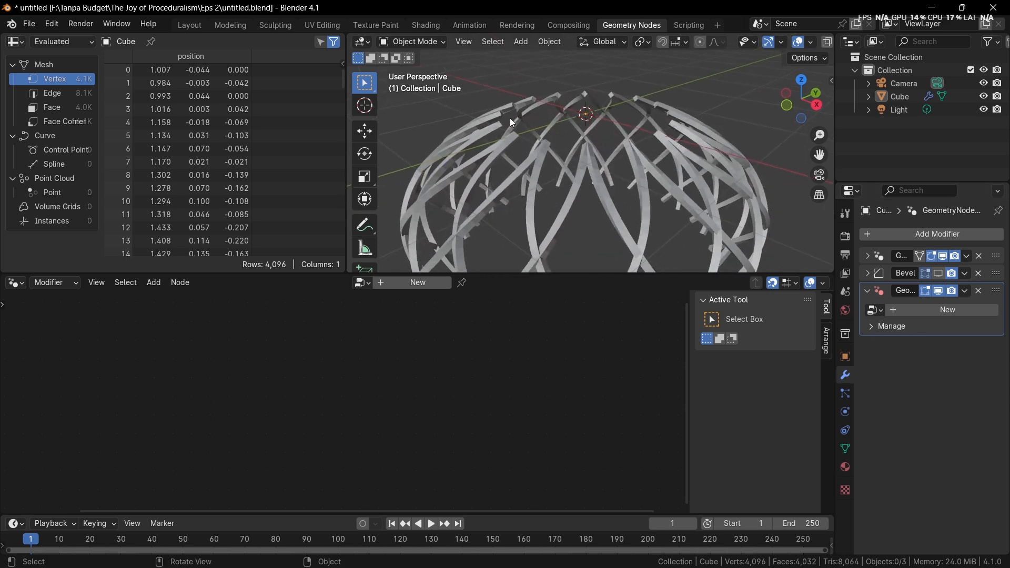
Expand the original Geometry Nodes modifier, and remove the Bevel and the empty Geometry Nodes modifiers
{"action": "left_click", "coordinate": [869, 291]}
{"action": "left_click", "coordinate": [867, 256]}
{"action": "left_click", "coordinate": [878, 313]}
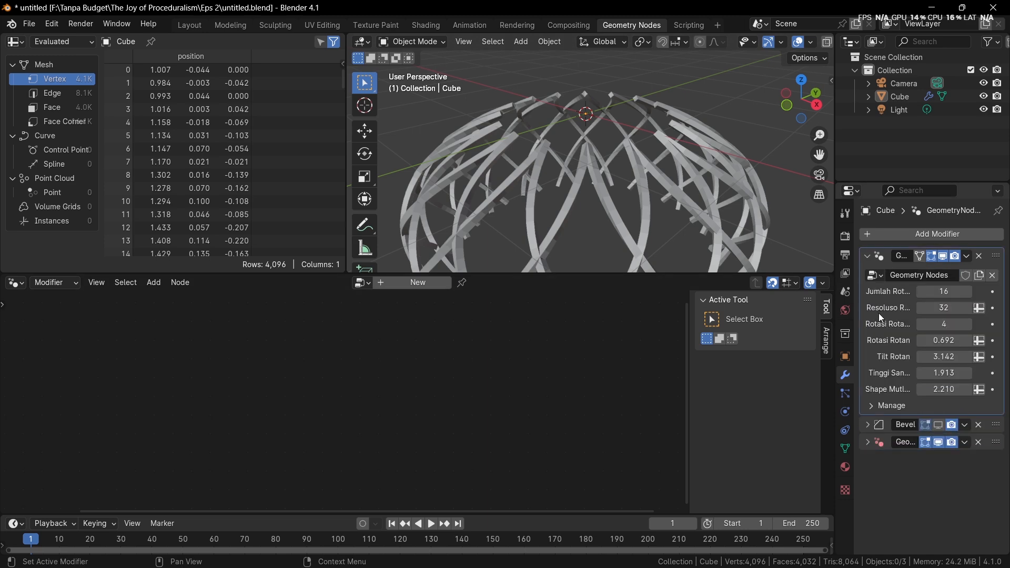
{"action": "scroll", "coordinate": [671, 389], "scroll_direction": "down", "scroll_amount": 1}
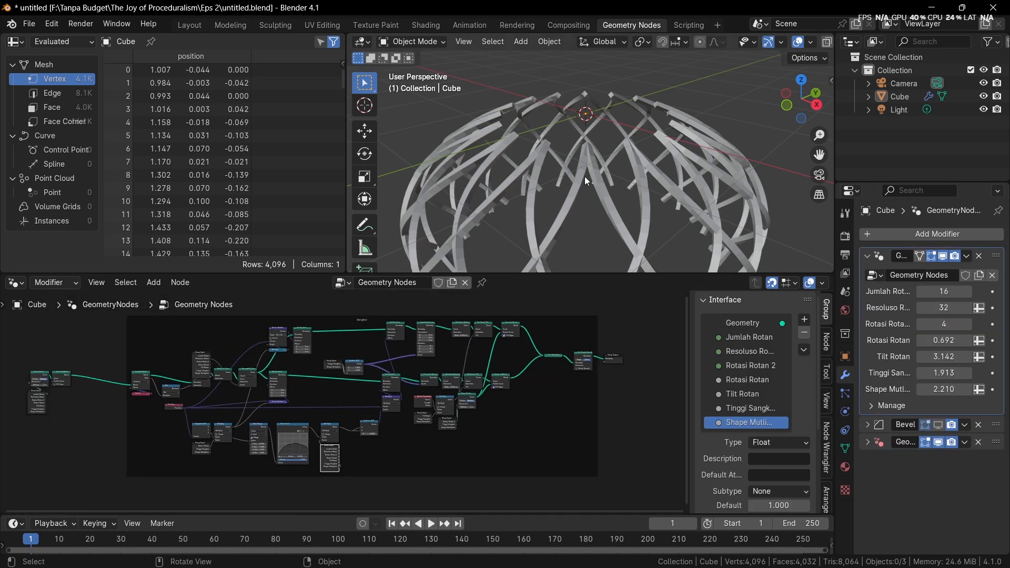
{"action": "middle_click_drag", "start_coordinate": [730, 217], "coordinate": [707, 185]}
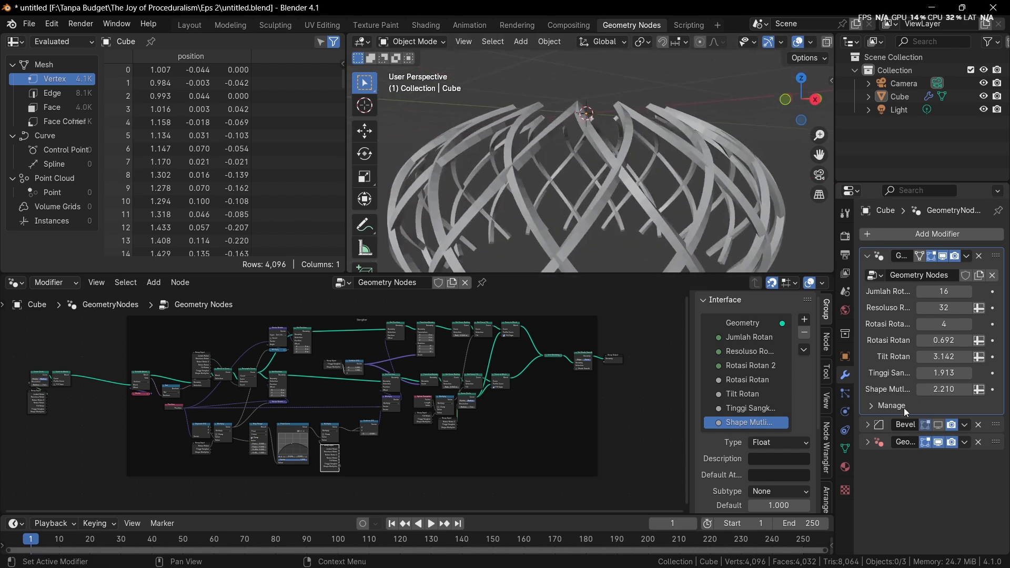
{"action": "left_click", "coordinate": [978, 424]}
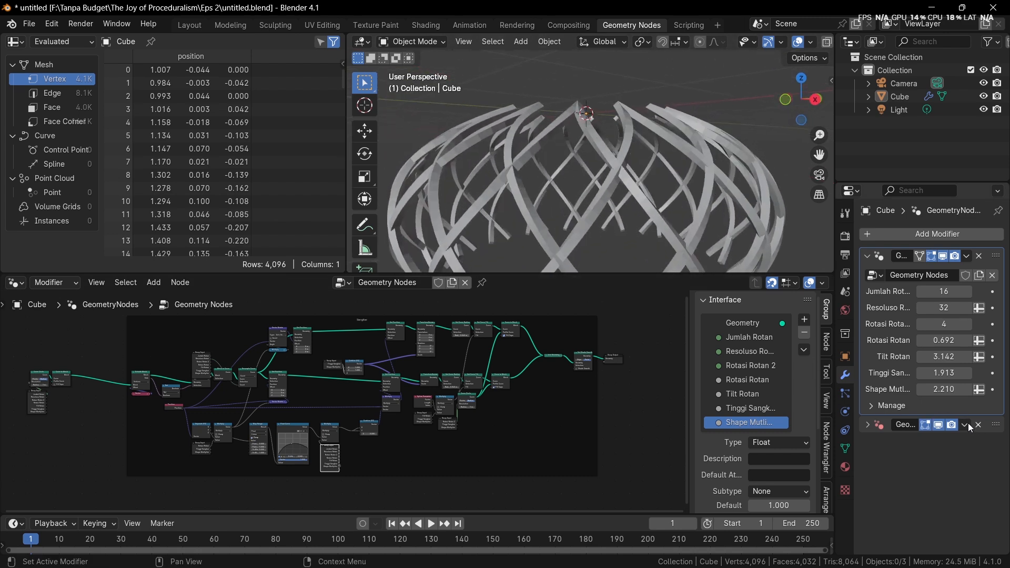
{"action": "left_click", "coordinate": [977, 428]}
Move all nodes except the Group Output downward to free up space above the node tree
{"action": "scroll", "coordinate": [544, 439], "scroll_direction": "down", "scroll_amount": 2}
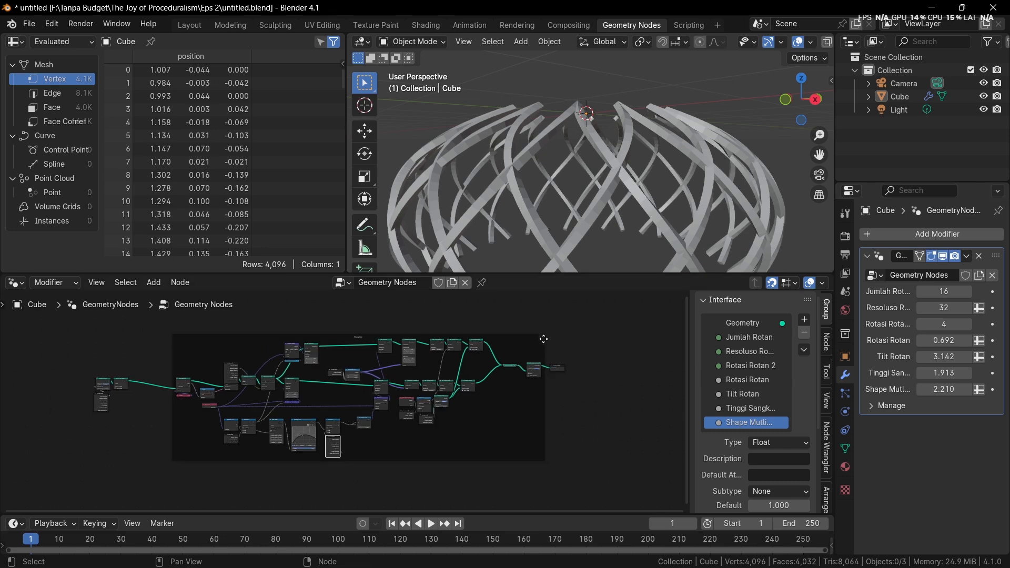
{"action": "left_click_drag", "start_coordinate": [152, 361], "coordinate": [580, 423]}
{"action": "left_click", "coordinate": [565, 428]}
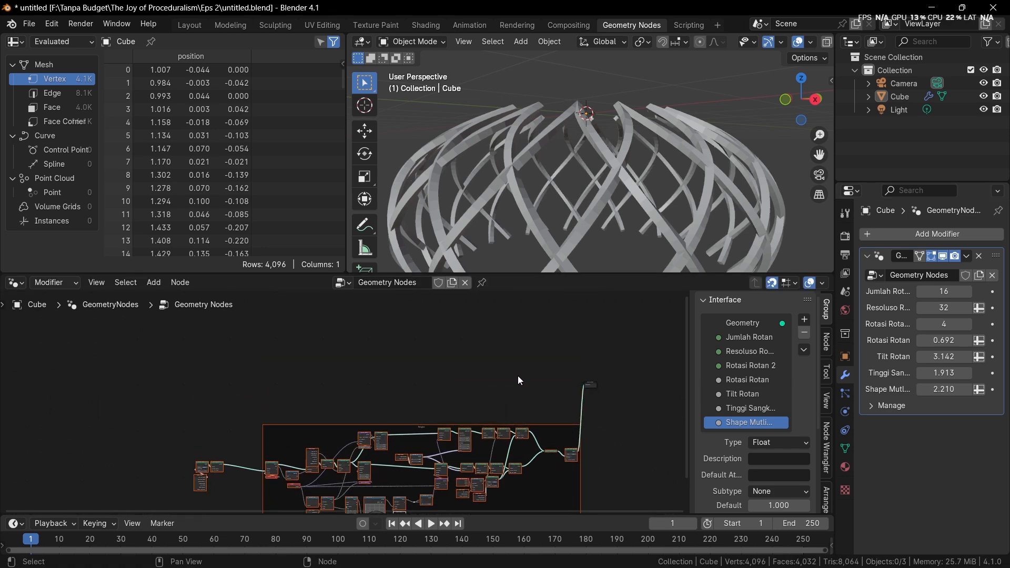
Examine the Curve Circle and Curve to Mesh nodes at the start of the tree alongside the rattan shape in the viewport
{"action": "middle_click_drag", "start_coordinate": [579, 196], "coordinate": [606, 199]}
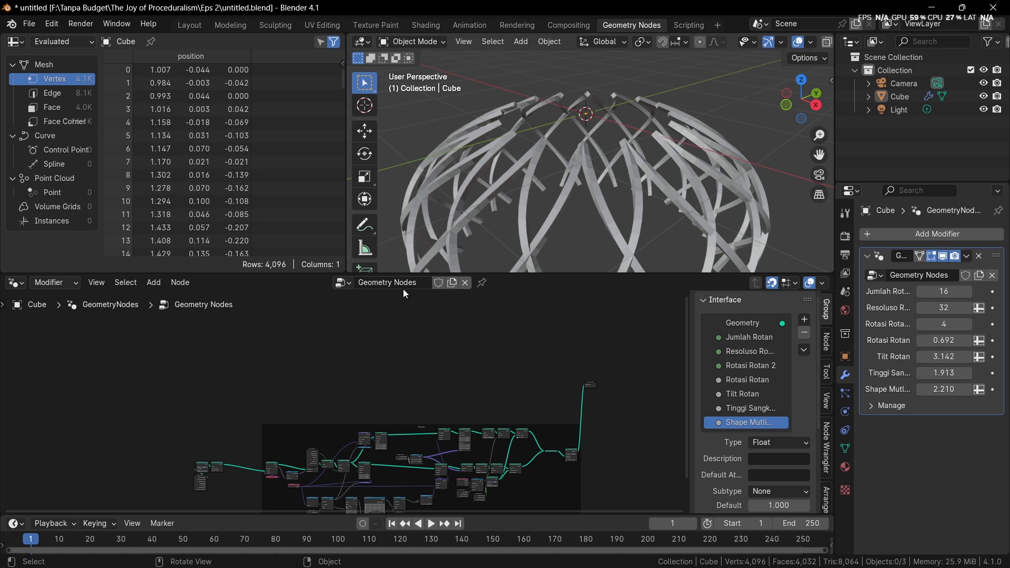
{"action": "middle_click_drag", "start_coordinate": [330, 392], "coordinate": [503, 324]}
{"action": "scroll", "coordinate": [404, 381], "scroll_direction": "up", "scroll_amount": 6}
{"action": "mouse_move", "coordinate": [403, 381]}
{"action": "middle_mouse_down"}
{"action": "mouse_move", "coordinate": [491, 350]}
{"action": "mouse_move", "coordinate": [405, 387]}
{"action": "mouse_move", "coordinate": [399, 378]}
{"action": "middle_mouse_up"}
{"action": "scroll", "coordinate": [374, 389], "scroll_direction": "up", "scroll_amount": 6}
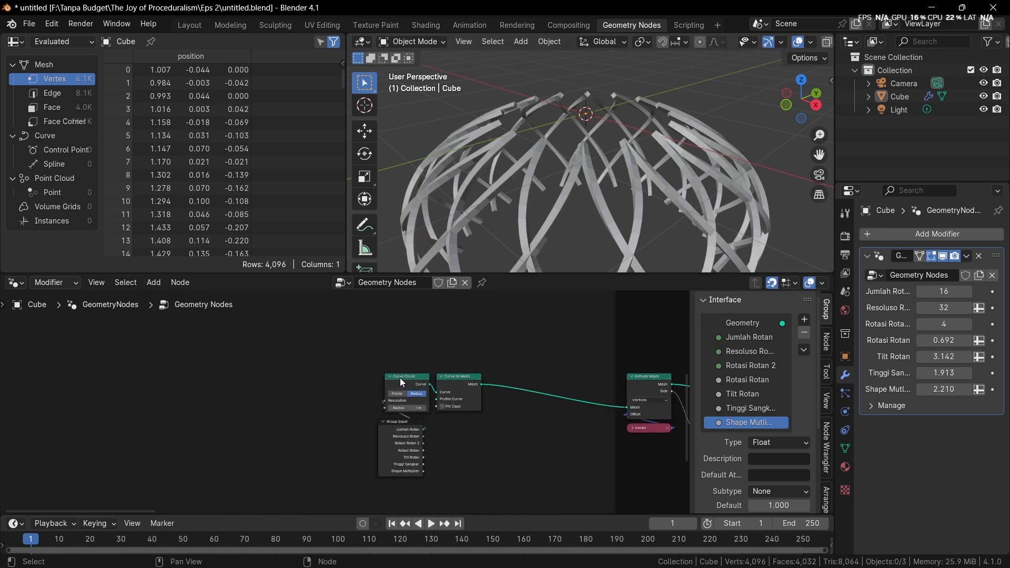
{"action": "scroll", "coordinate": [387, 450], "scroll_direction": "up", "scroll_amount": 2}
{"action": "middle_click_drag", "start_coordinate": [443, 443], "coordinate": [408, 444]}
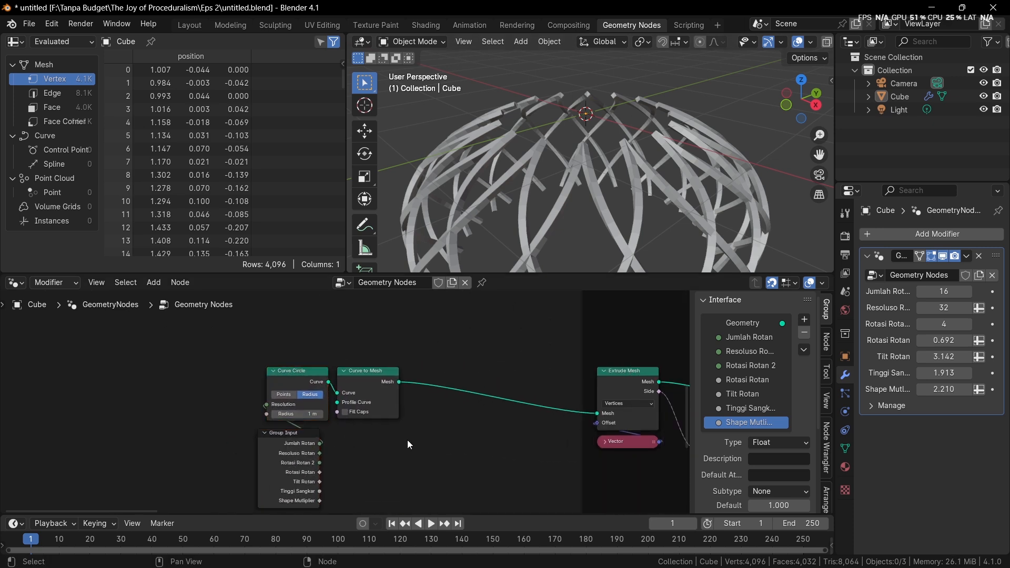
{"action": "scroll", "coordinate": [407, 439], "scroll_direction": "down", "scroll_amount": 2}
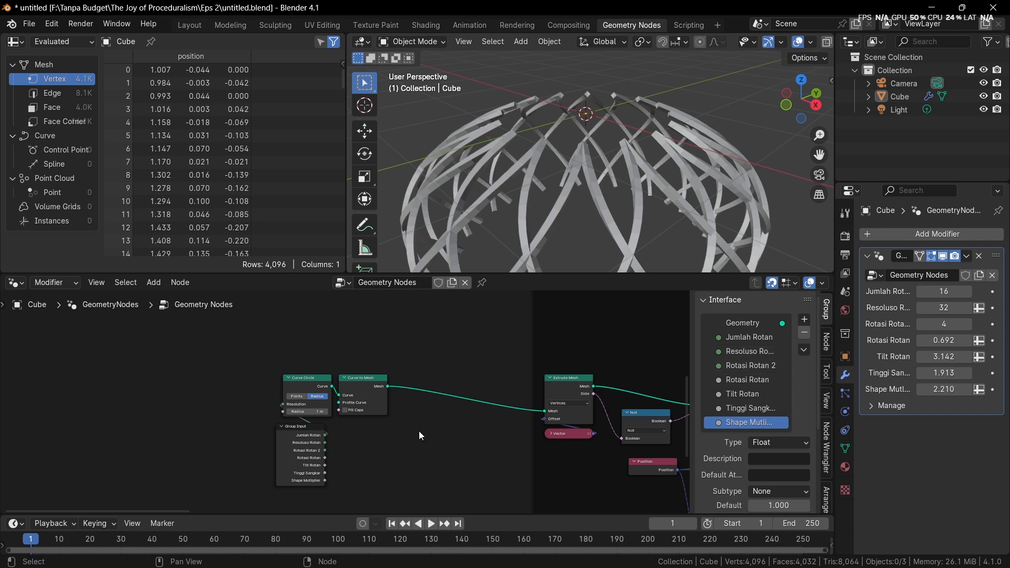
{"action": "scroll", "coordinate": [310, 421], "scroll_direction": "up", "scroll_amount": 2}
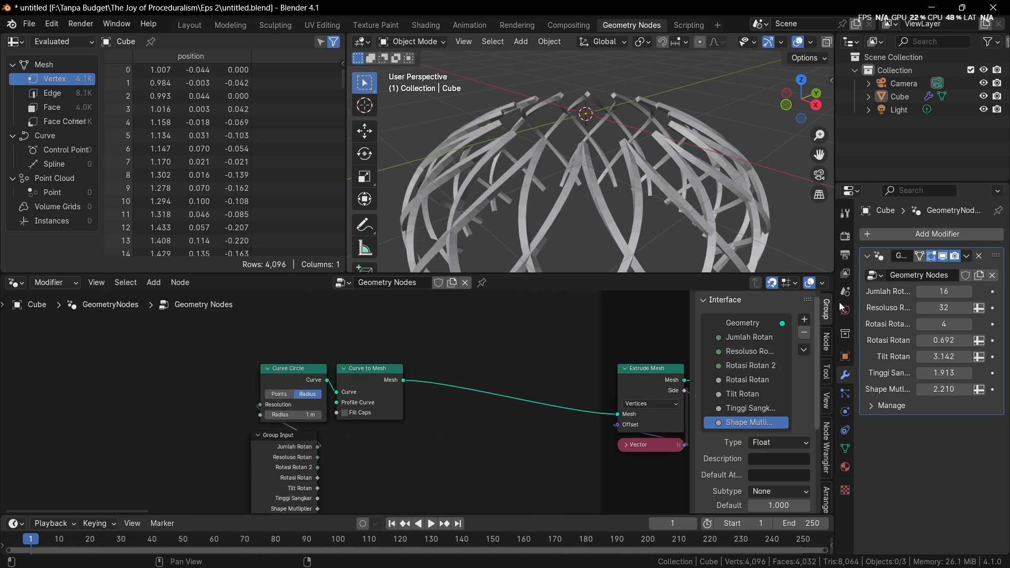
{"action": "middle_click_drag", "start_coordinate": [618, 210], "coordinate": [561, 127]}
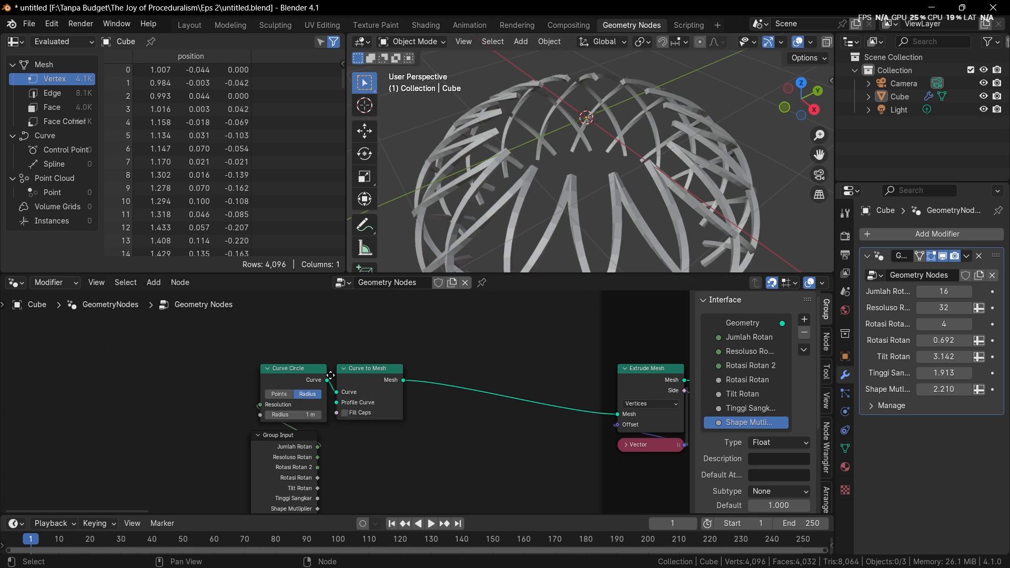
{"action": "scroll", "coordinate": [289, 421], "scroll_direction": "down", "scroll_amount": 4}
{"action": "scroll", "coordinate": [252, 463], "scroll_direction": "down", "scroll_amount": 1}
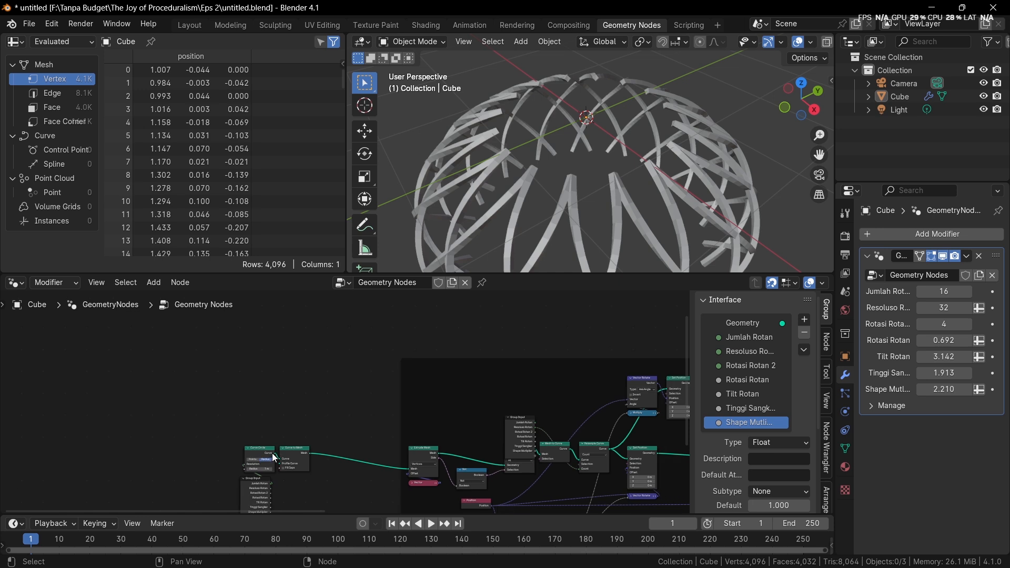
{"action": "left_click_drag", "start_coordinate": [268, 457], "coordinate": [405, 302]}
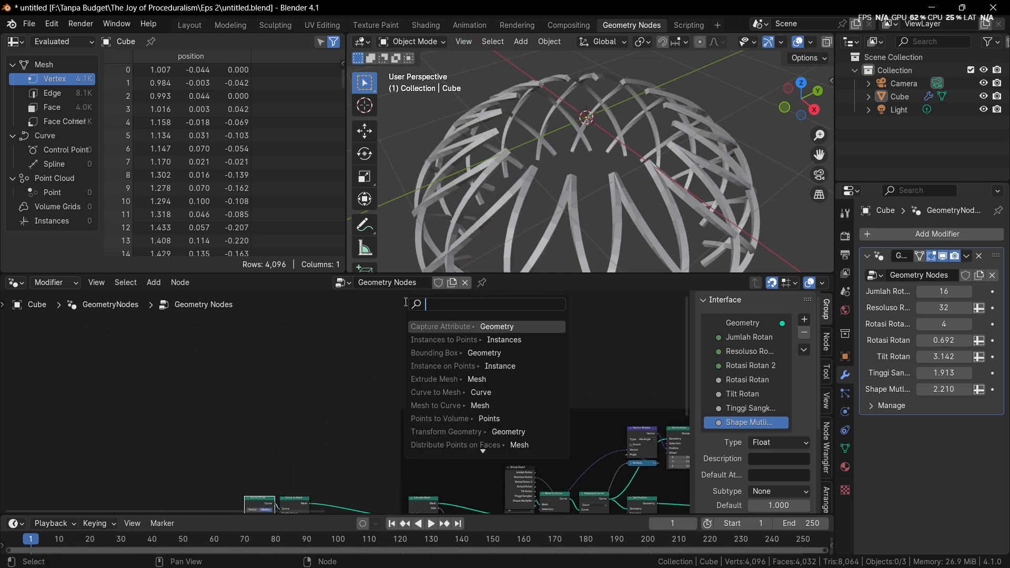
{"action": "key", "text": "Return"}
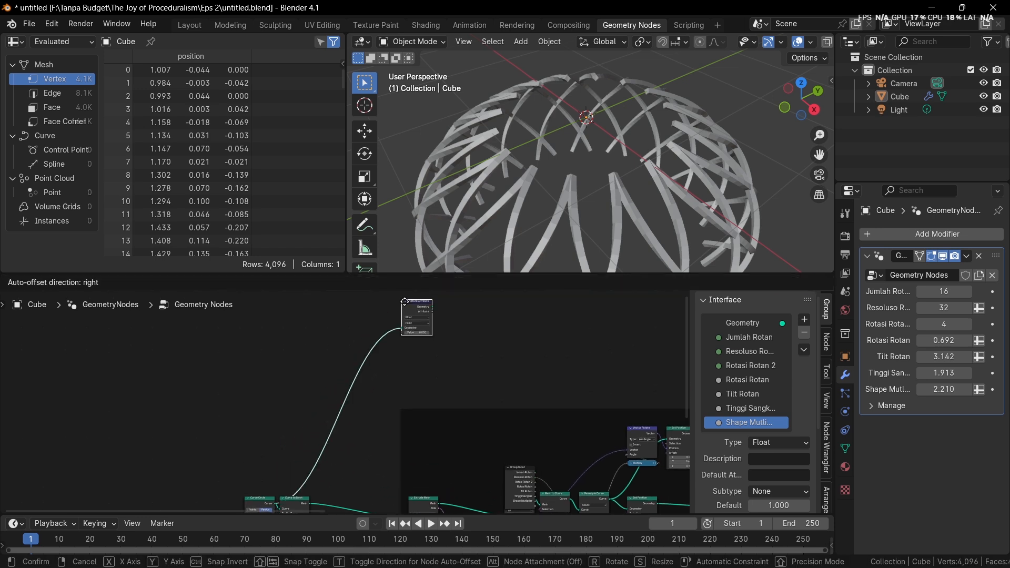
{"action": "right_click", "coordinate": [404, 301]}
Try a Set Handle Type node on the Curve Circle's Curve output
{"action": "left_click_drag", "start_coordinate": [276, 501], "coordinate": [393, 343]}
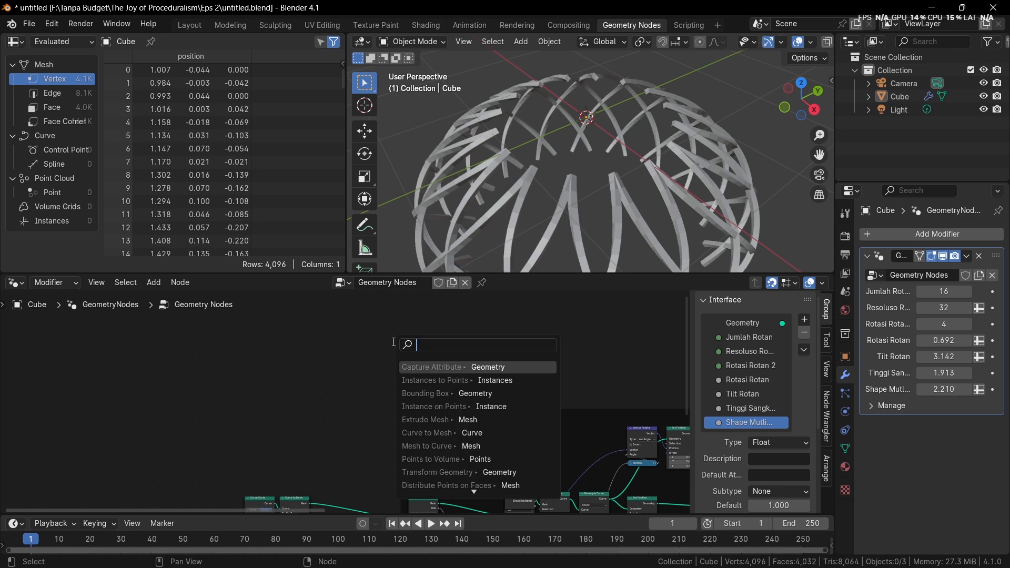
{"action": "type", "text": "handle"}
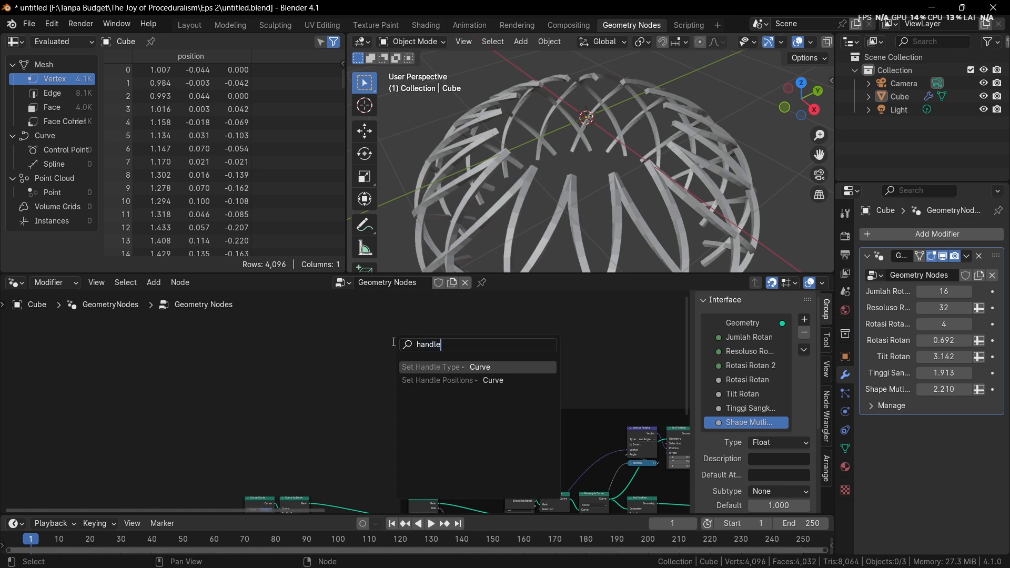
{"action": "key", "text": "Return"}
{"action": "left_click", "coordinate": [393, 341]}
{"action": "scroll", "coordinate": [395, 346], "scroll_direction": "up", "scroll_amount": 5}
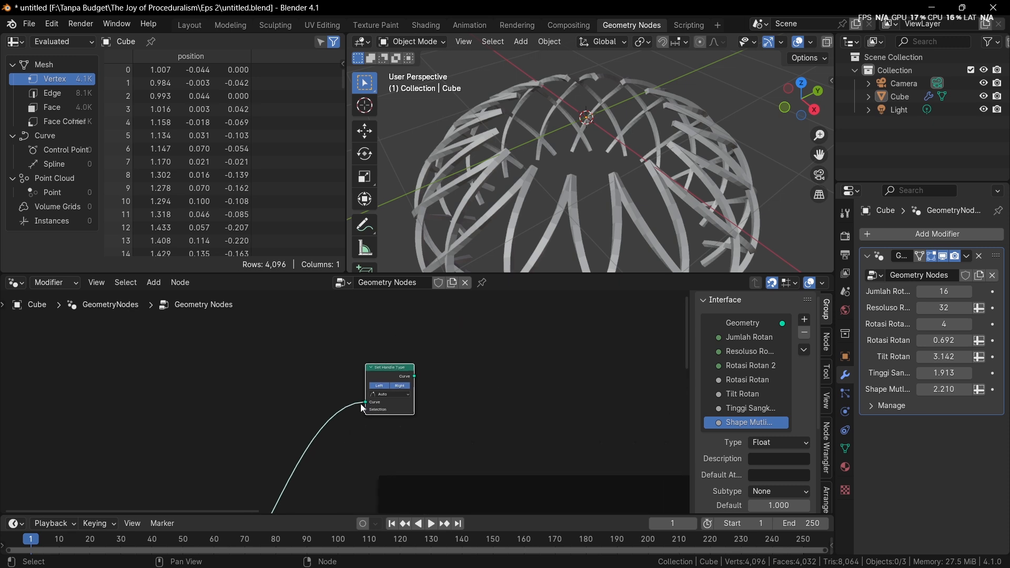
{"action": "scroll", "coordinate": [396, 403], "scroll_direction": "down", "scroll_amount": 6}
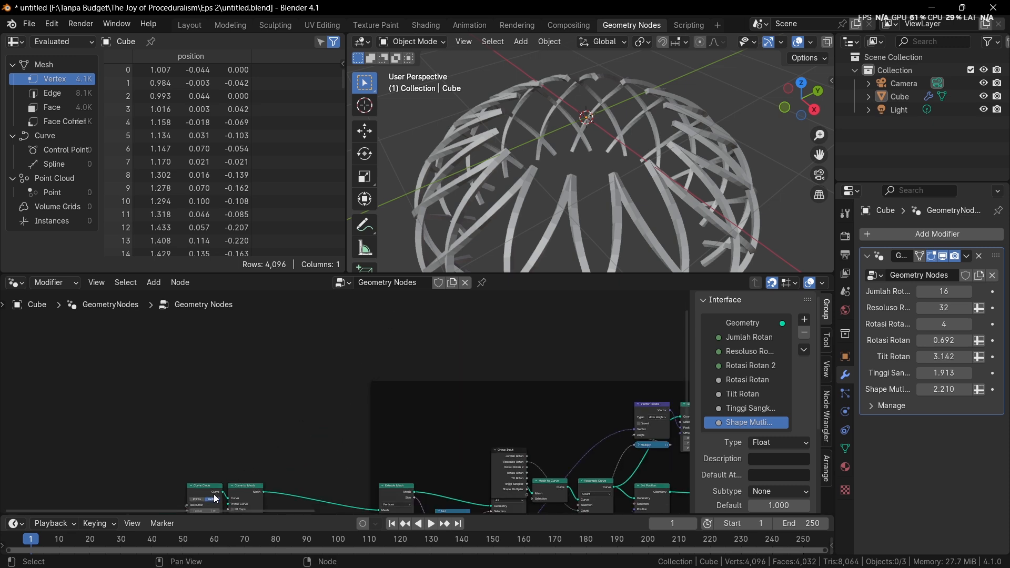
Add a Set Spline Type node fed by the Curve Circle's Curve output, placed above the node frame
{"action": "left_click_drag", "start_coordinate": [223, 491], "coordinate": [420, 329]}
{"action": "type", "text": "handl"}
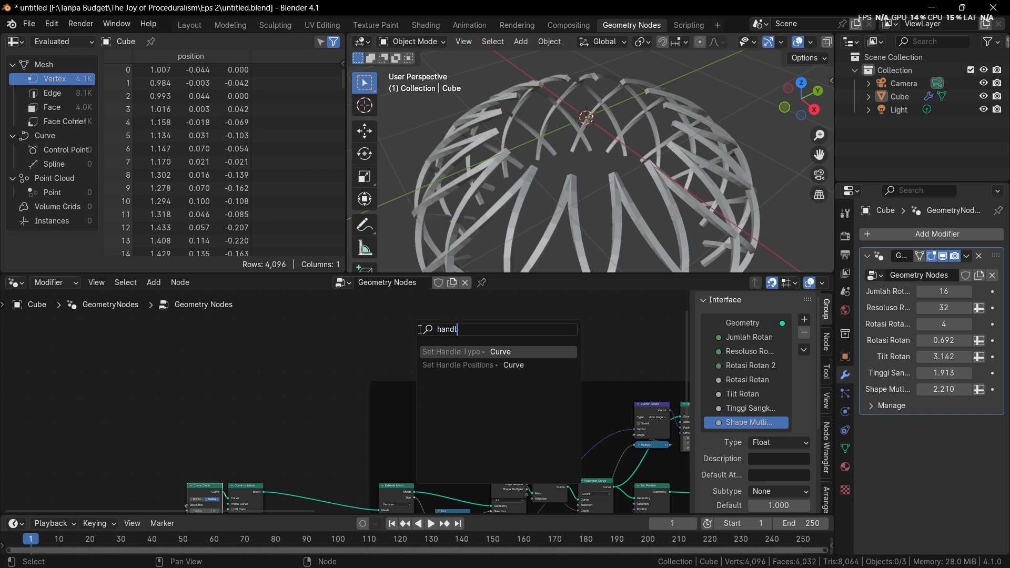
{"action": "type", "text": "e"}
{"action": "key", "text": "BackSpace"}
{"action": "key", "text": "BackSpace"}
{"action": "key", "text": "BackSpace"}
{"action": "key", "text": "BackSpace"}
{"action": "key", "text": "BackSpace"}
{"action": "key", "text": "BackSpace"}
{"action": "type", "text": "ty"}
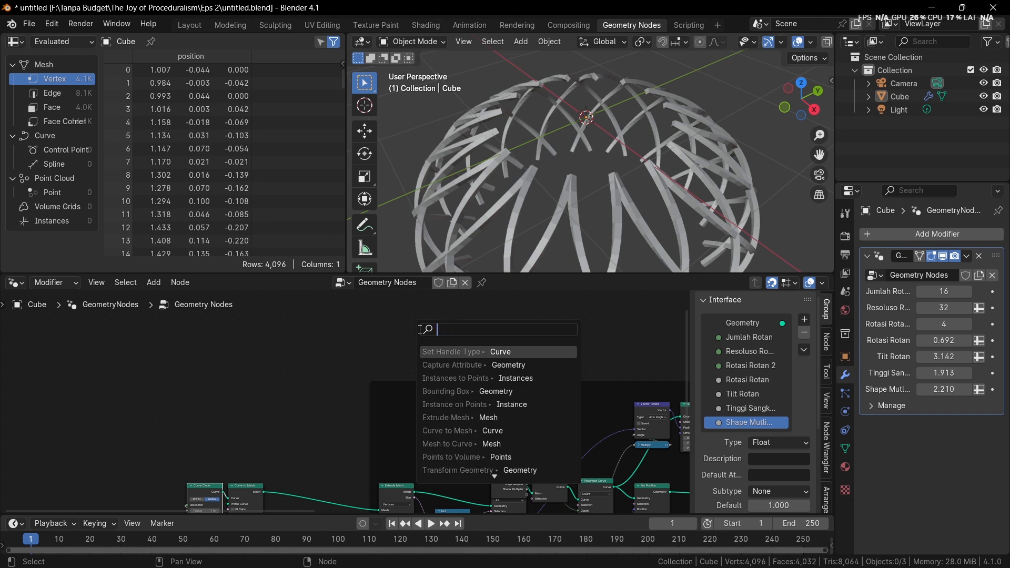
{"action": "type", "text": "pe"}
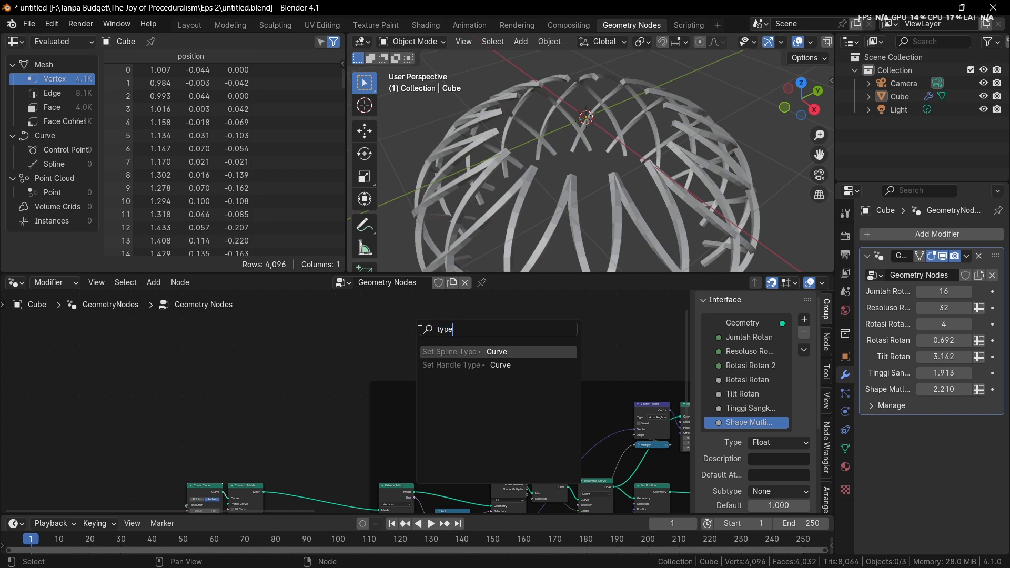
{"action": "key", "text": "Return"}
{"action": "left_click", "coordinate": [418, 329]}
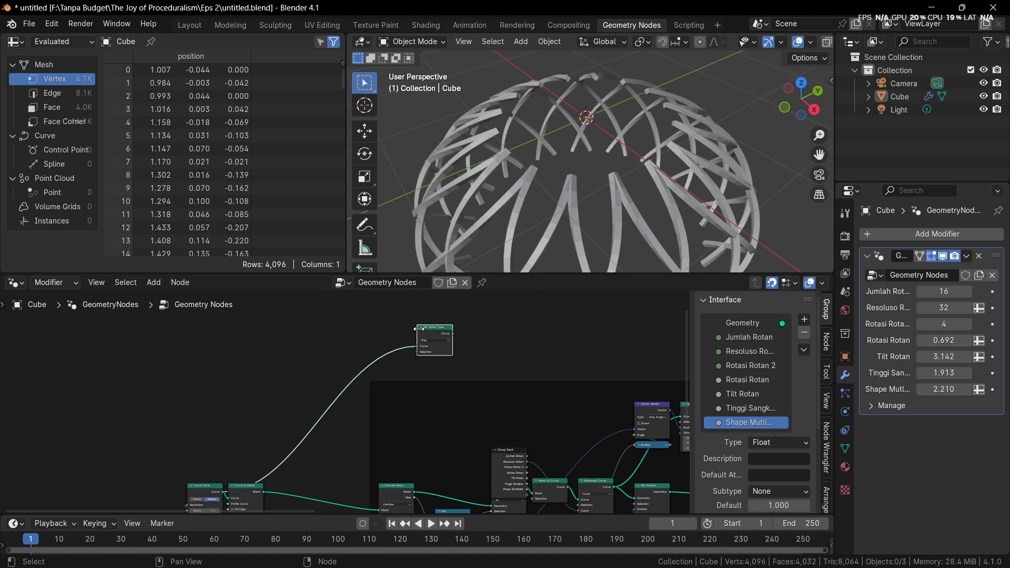
Preview the Set Spline Type node by linking it to the Group Output, and set its spline type to NURBS
{"action": "left_click", "coordinate": [429, 330], "text": "ctrl+shift"}
{"action": "scroll", "coordinate": [526, 185], "scroll_direction": "up", "scroll_amount": 3}
{"action": "middle_click_drag", "start_coordinate": [536, 180], "coordinate": [540, 189]}
{"action": "scroll", "coordinate": [422, 339], "scroll_direction": "up", "scroll_amount": 3}
{"action": "middle_click_drag", "start_coordinate": [422, 338], "coordinate": [387, 389]}
{"action": "scroll", "coordinate": [387, 389], "scroll_direction": "up", "scroll_amount": 3}
{"action": "middle_click_drag", "start_coordinate": [501, 210], "coordinate": [496, 239]}
{"action": "scroll", "coordinate": [495, 239], "scroll_direction": "down", "scroll_amount": 2}
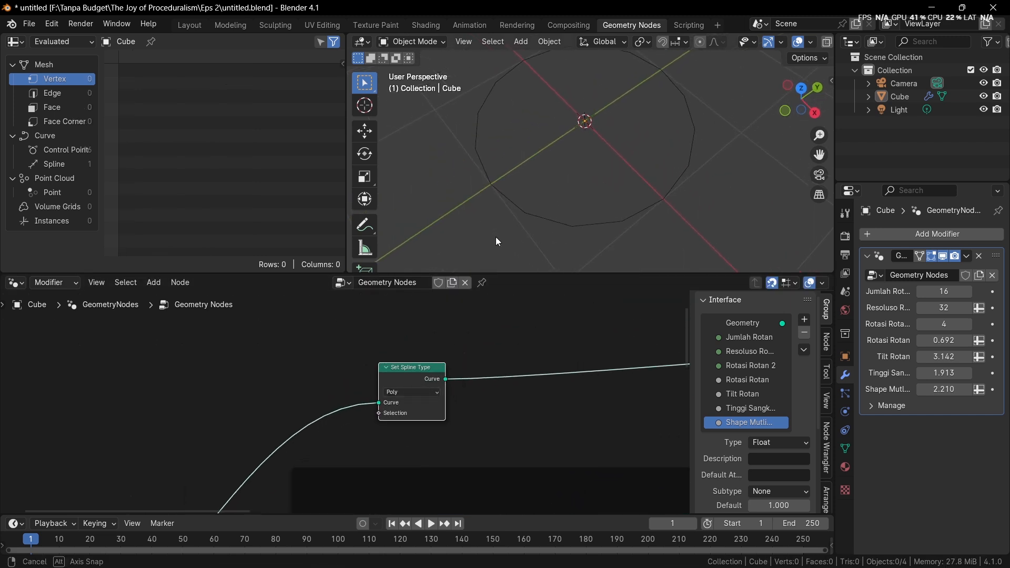
{"action": "left_click", "coordinate": [428, 393]}
{"action": "left_click", "coordinate": [413, 447]}
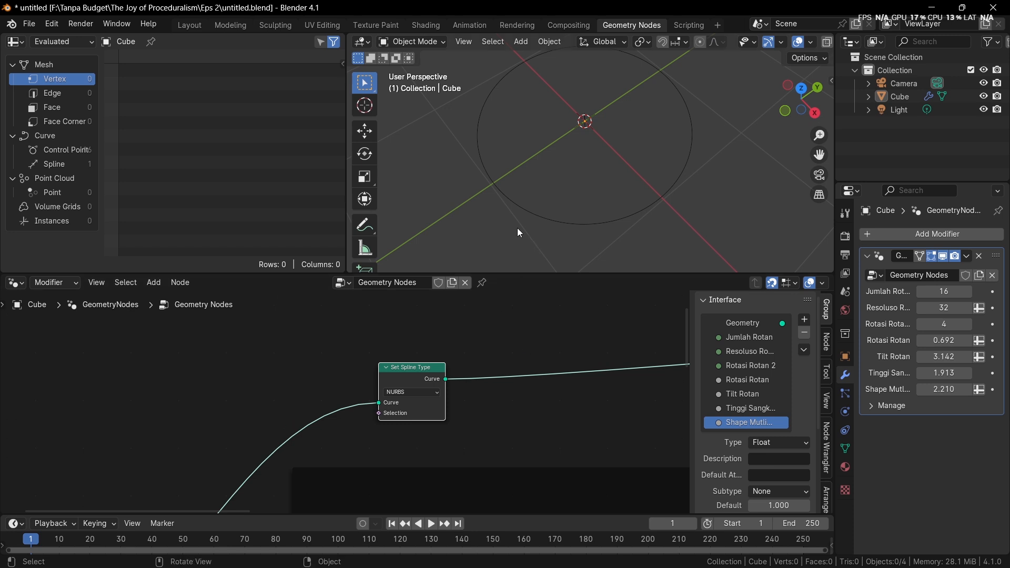
Inspect the curve's control point positions in the spreadsheet
{"action": "left_click", "coordinate": [53, 151]}
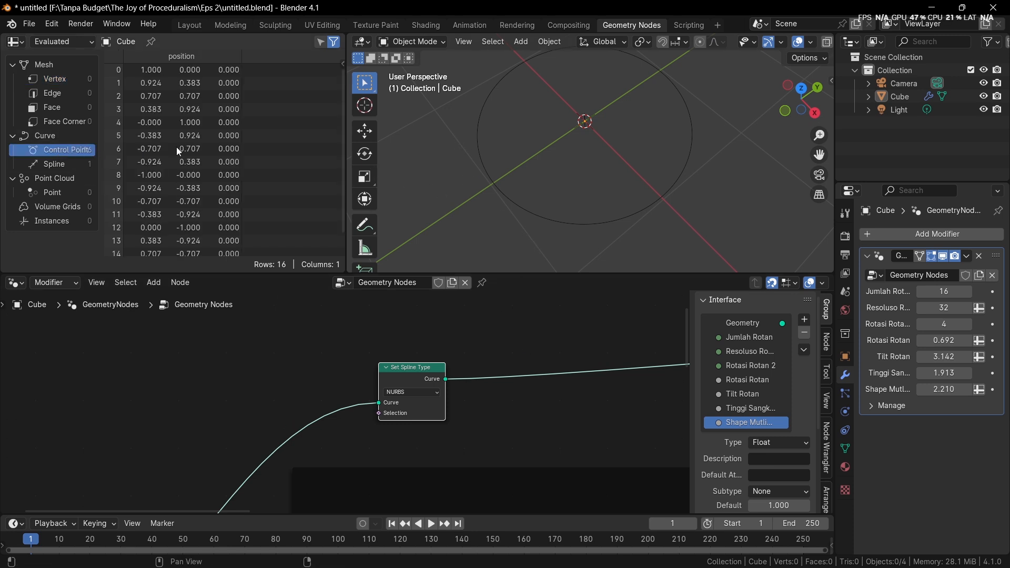
{"action": "scroll", "coordinate": [221, 144], "scroll_direction": "down", "scroll_amount": 1}
{"action": "scroll", "coordinate": [222, 143], "scroll_direction": "up", "scroll_amount": 1}
{"action": "scroll", "coordinate": [462, 419], "scroll_direction": "down", "scroll_amount": 8}
{"action": "middle_click_drag", "start_coordinate": [410, 415], "coordinate": [434, 363]}
{"action": "scroll", "coordinate": [410, 410], "scroll_direction": "down", "scroll_amount": 2}
{"action": "middle_click_drag", "start_coordinate": [472, 314], "coordinate": [475, 346]}
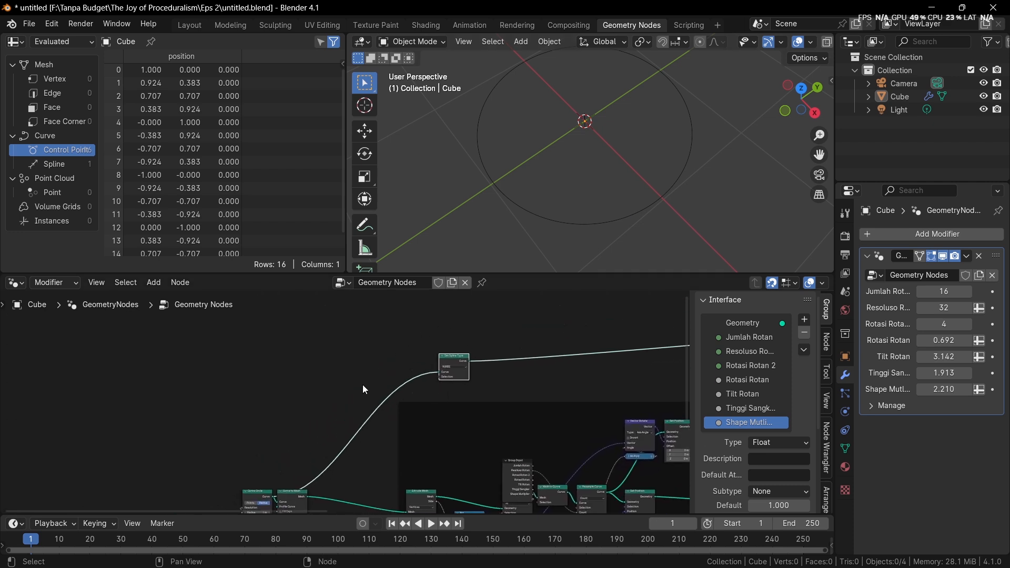
Add a Curve Line node above the Set Spline Type node
{"action": "key", "text": "shift+a"}
{"action": "left_click", "coordinate": [326, 287]}
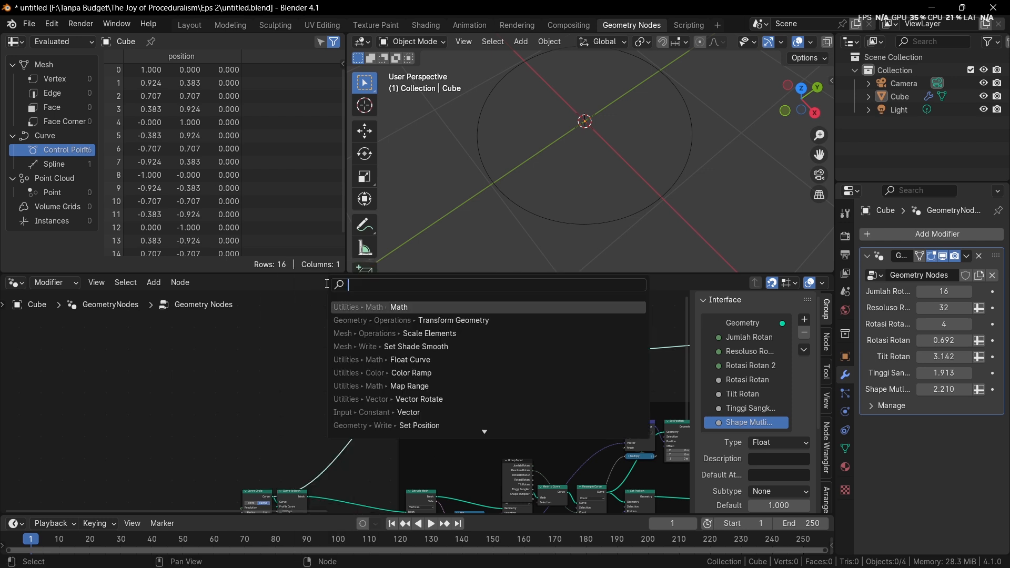
{"action": "type", "text": "curve lin"}
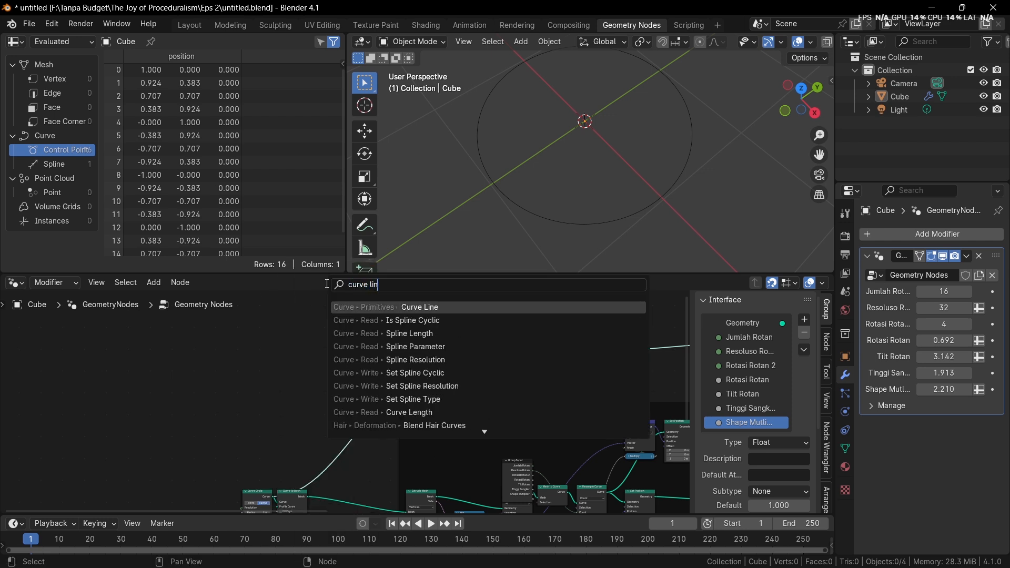
{"action": "key", "text": "Return"}
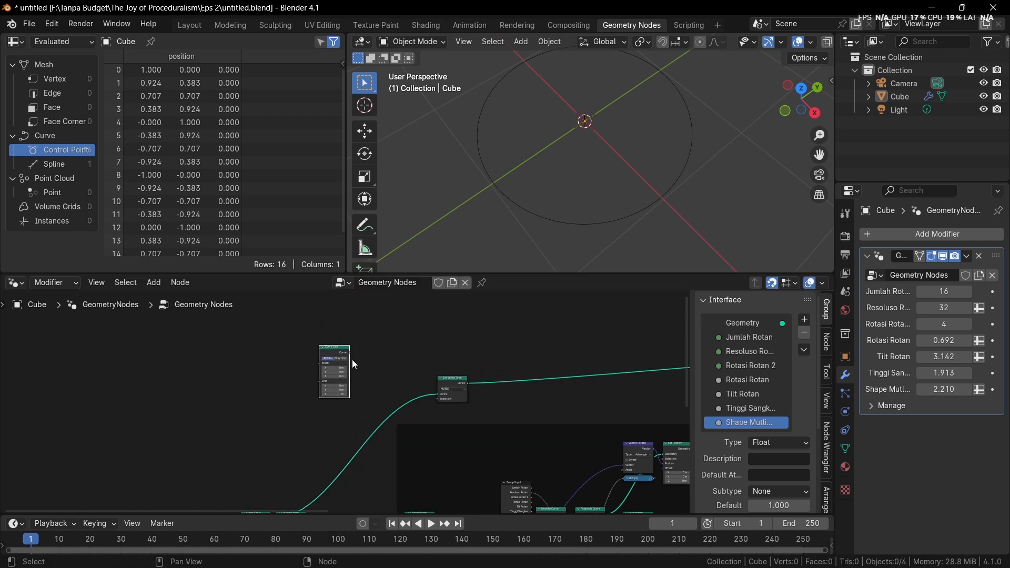
{"action": "left_click", "coordinate": [310, 354]}
{"action": "left_click_drag", "start_coordinate": [319, 359], "coordinate": [408, 328]}
Add a Curve to Mesh node fed by the Curve Line's Curve output
{"action": "middle_click_drag", "start_coordinate": [469, 391], "coordinate": [405, 434]}
{"action": "scroll", "coordinate": [400, 455], "scroll_direction": "up", "scroll_amount": 6}
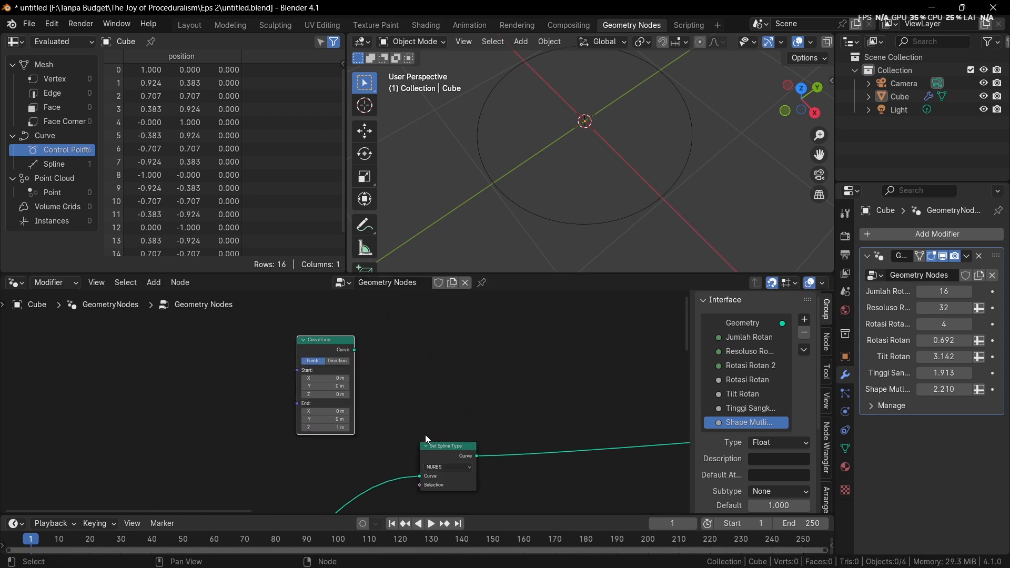
{"action": "left_click_drag", "start_coordinate": [433, 448], "coordinate": [373, 465]}
{"action": "scroll", "coordinate": [375, 438], "scroll_direction": "up", "scroll_amount": 1}
{"action": "left_click_drag", "start_coordinate": [356, 340], "coordinate": [456, 353]}
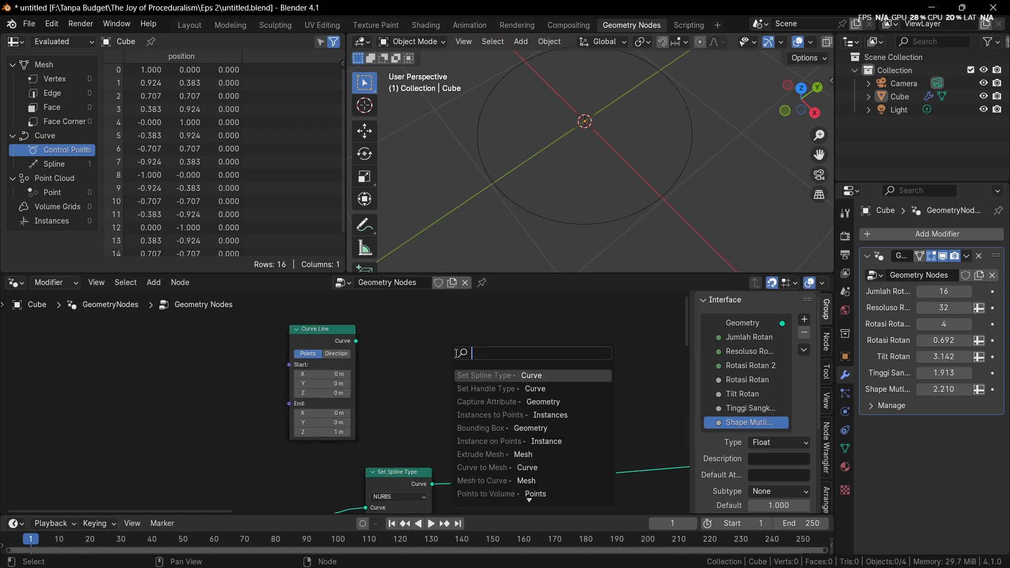
{"action": "type", "text": "cruv"}
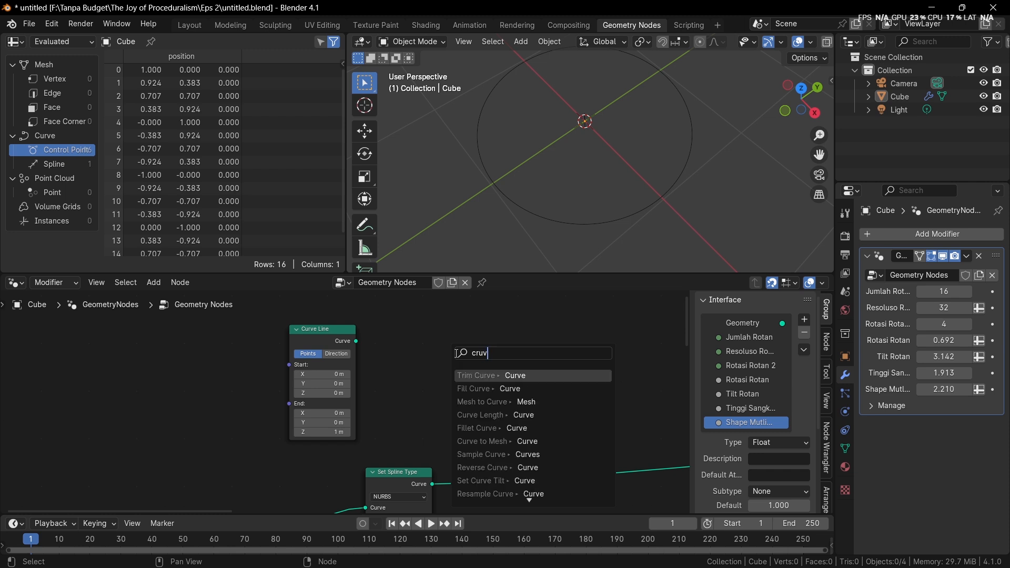
{"action": "key", "text": "BackSpace"}
{"action": "key", "text": "BackSpace"}
{"action": "key", "text": "BackSpace"}
{"action": "type", "text": "tm"}
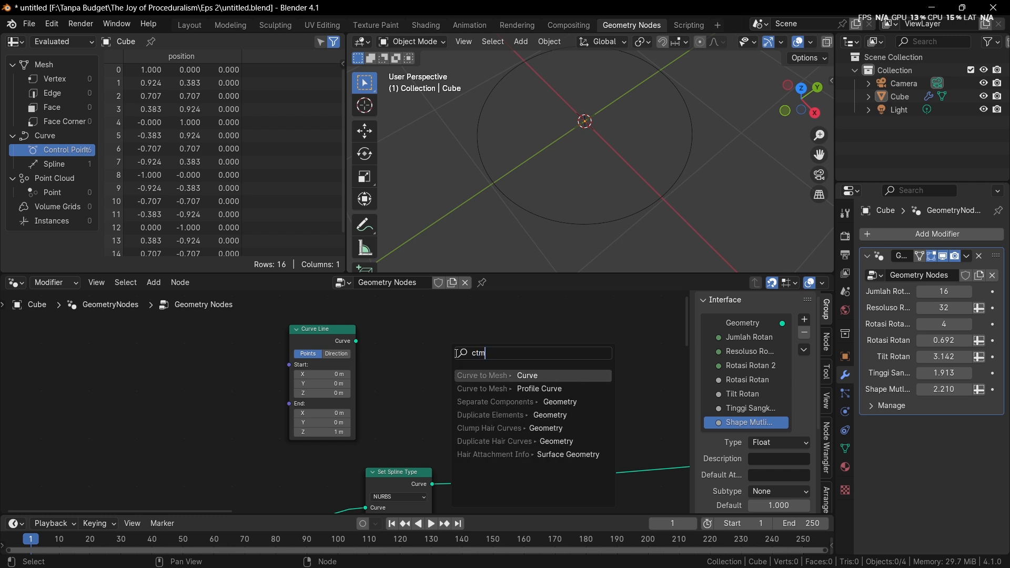
{"action": "key", "text": "Return"}
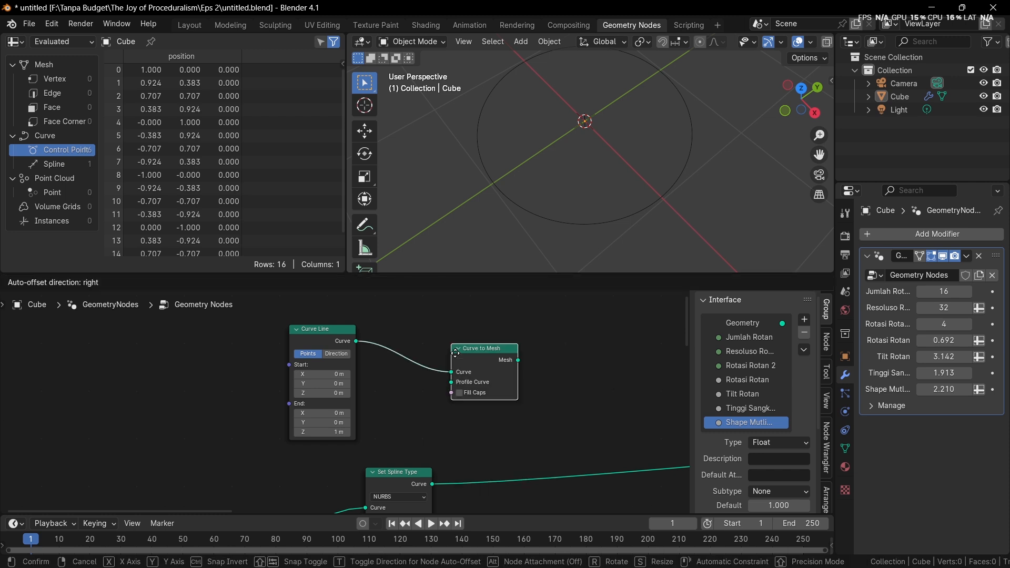
{"action": "left_click", "coordinate": [456, 353]}
Link the Set Spline Type node's Curve output to the Profile Curve input and preview the Curve to Mesh node
{"action": "left_click_drag", "start_coordinate": [432, 483], "coordinate": [455, 385]}
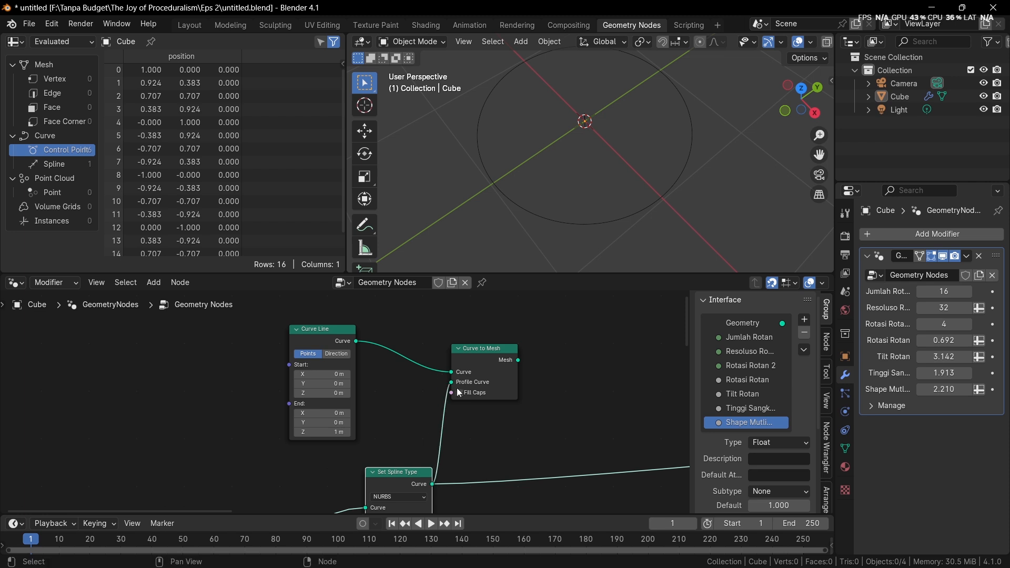
{"action": "middle_click_drag", "start_coordinate": [456, 388], "coordinate": [491, 388]}
{"action": "left_click", "coordinate": [519, 369], "text": "alt+shift"}
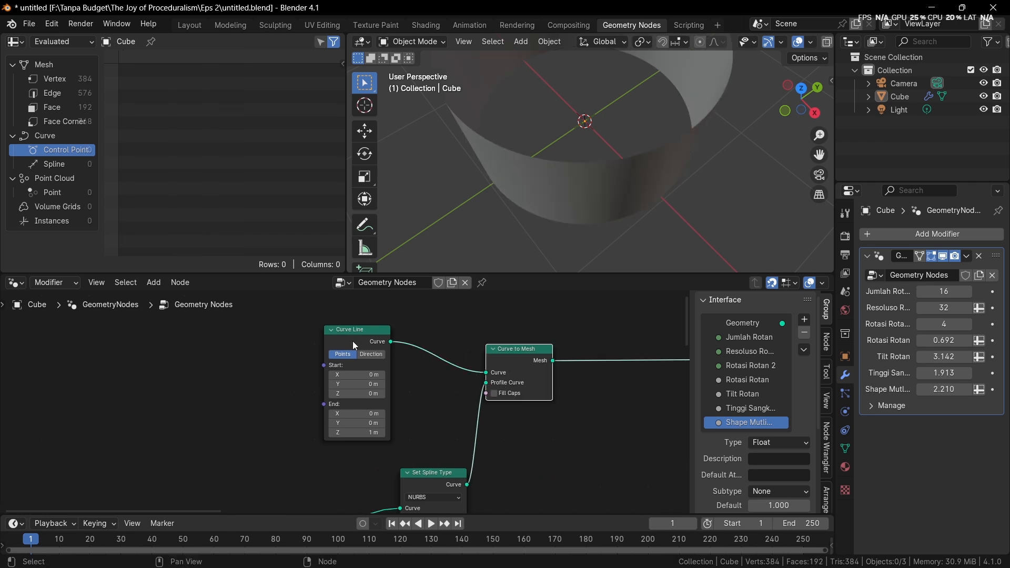
Move the Curve Line away from the Curve to Mesh node and insert a Resample Curve node on the link between them
{"action": "left_click_drag", "start_coordinate": [355, 345], "coordinate": [268, 354]}
{"action": "key", "text": "shift+a"}
{"action": "type", "text": "resa"}
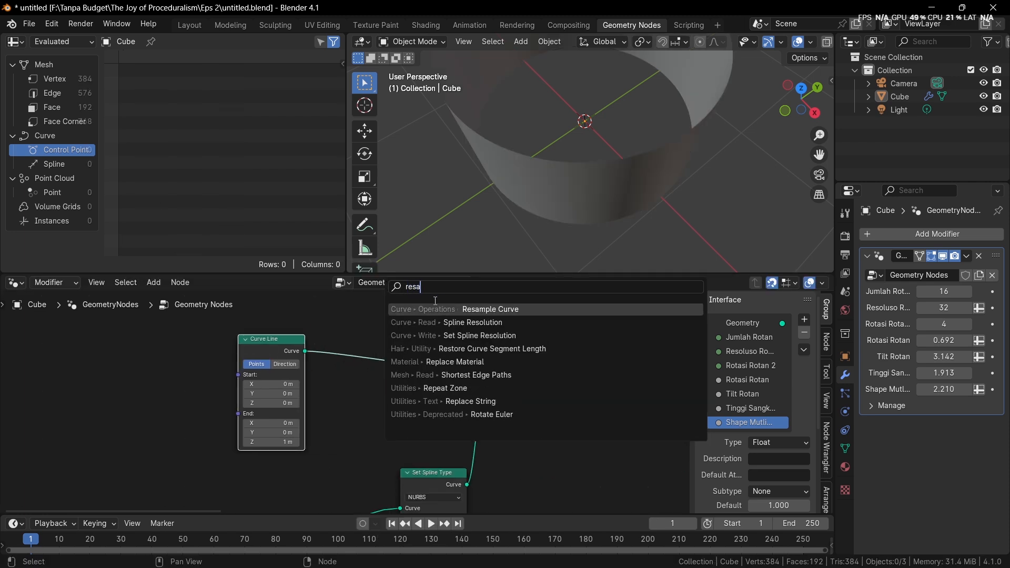
{"action": "key", "text": "Return"}
{"action": "left_click", "coordinate": [328, 340]}
{"action": "scroll", "coordinate": [435, 362], "scroll_direction": "down", "scroll_amount": 1}
{"action": "middle_click_drag", "start_coordinate": [434, 362], "coordinate": [370, 363]}
{"action": "middle_click_drag", "start_coordinate": [493, 222], "coordinate": [529, 218]}
{"action": "scroll", "coordinate": [305, 405], "scroll_direction": "up", "scroll_amount": 1}
{"action": "middle_click_drag", "start_coordinate": [304, 404], "coordinate": [411, 385]}
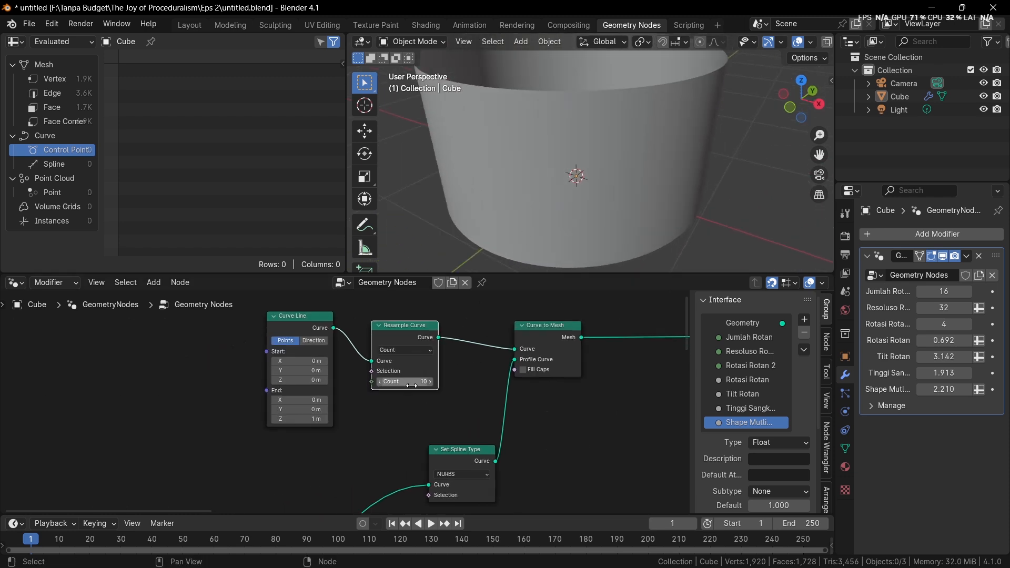
Set the Curve Line's End Z to 0 m
{"action": "scroll", "coordinate": [411, 385], "scroll_direction": "up", "scroll_amount": 2}
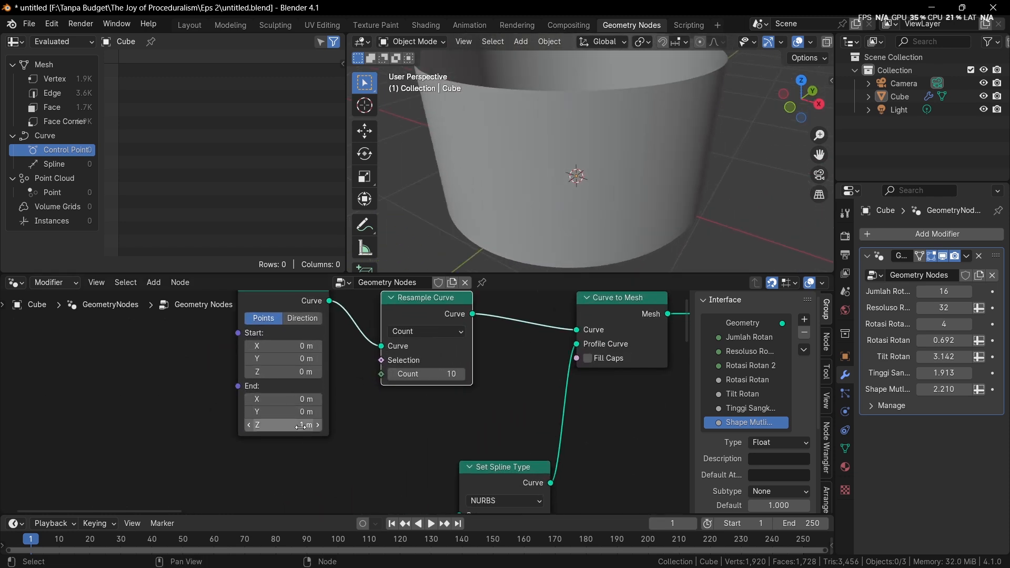
{"action": "double_click", "coordinate": [302, 424]}
{"action": "type", "text": "0"}
{"action": "key", "text": "Return"}
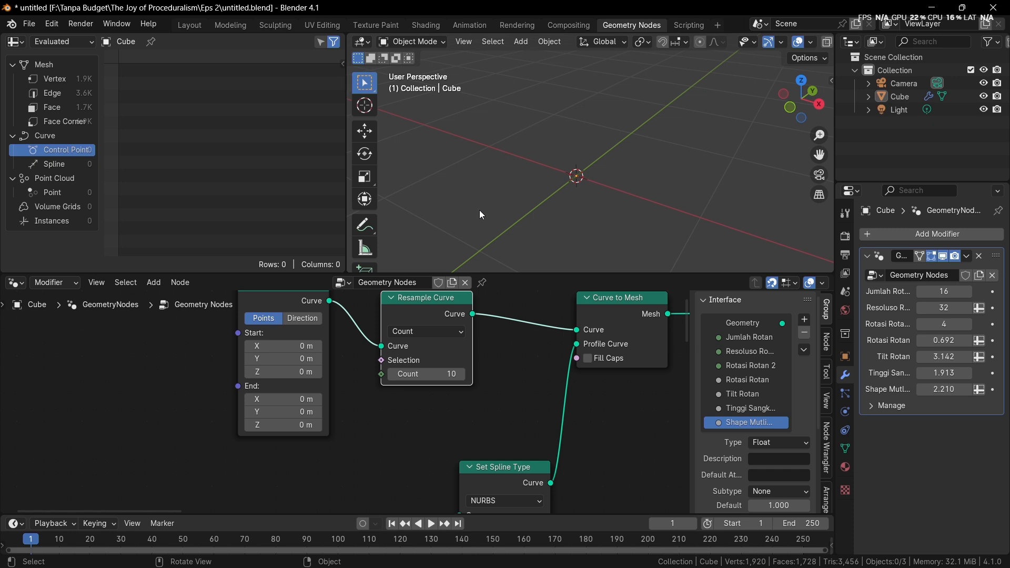
{"action": "scroll", "coordinate": [447, 342], "scroll_direction": "down", "scroll_amount": 2}
{"action": "key", "text": "shift+a"}
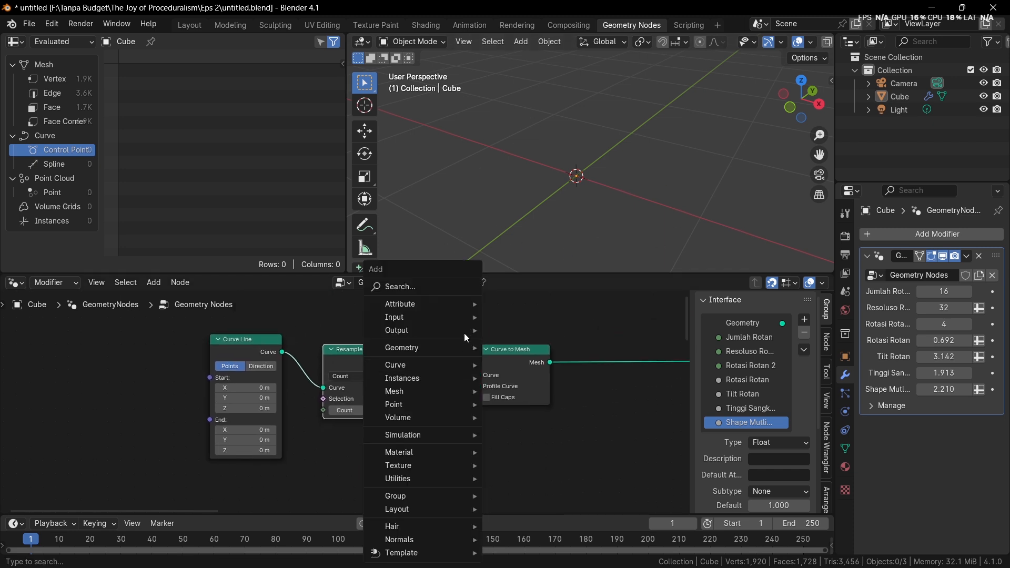
{"action": "left_click", "coordinate": [431, 287]}
{"action": "type", "text": "resamp"}
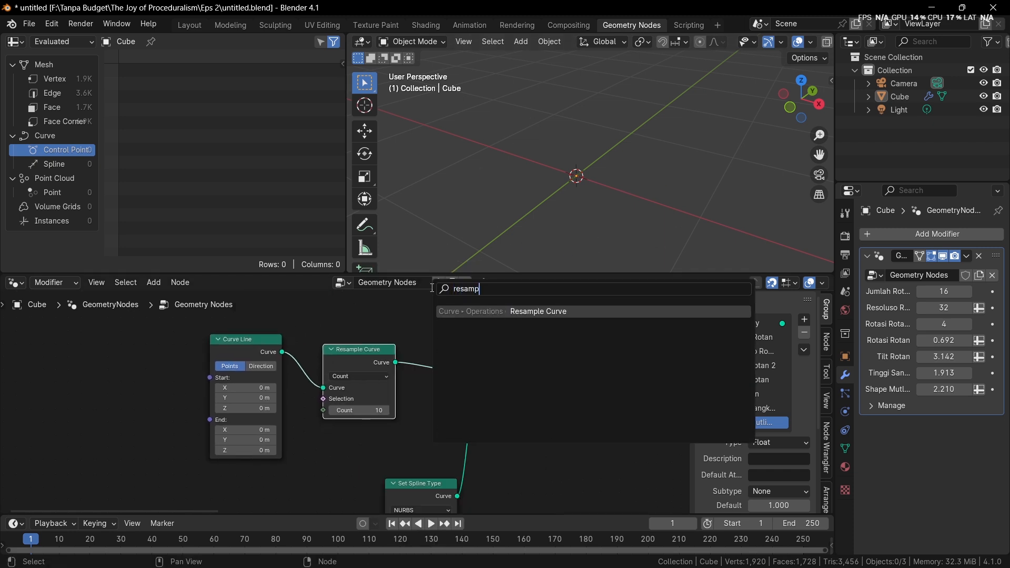
{"action": "key", "text": "Return"}
{"action": "left_click", "coordinate": [441, 325]}
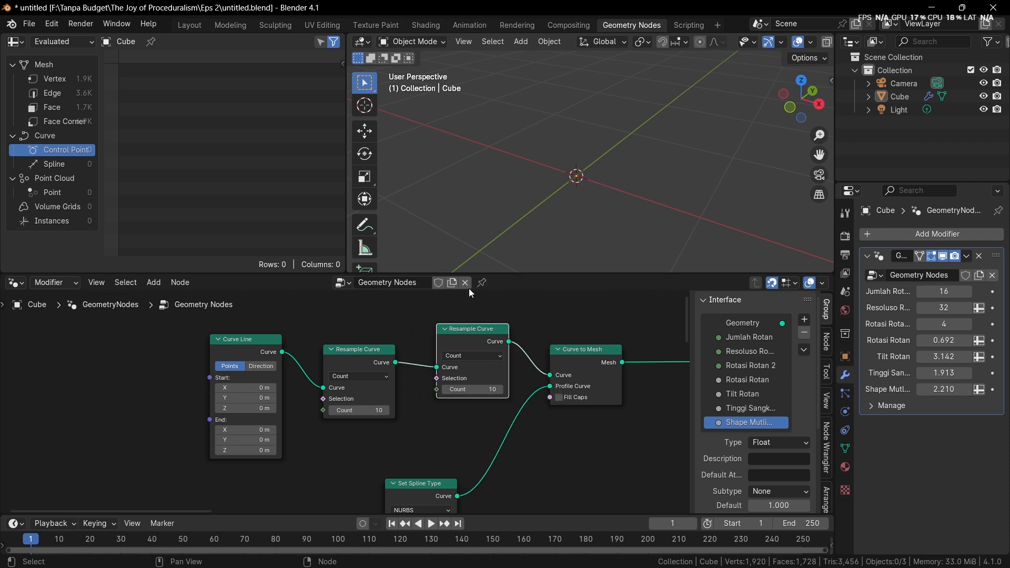
{"action": "key", "text": "ctrl+z"}
{"action": "key", "text": "ctrl+z"}
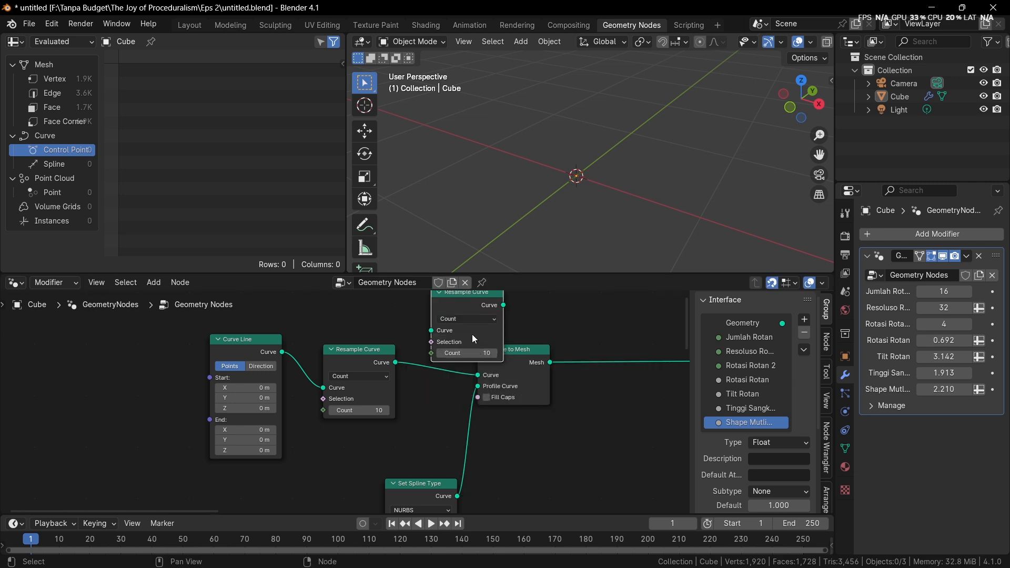
{"action": "key", "text": "ctrl+z"}
Insert a Set Curve Radius node between the Resample Curve and Curve to Mesh nodes
{"action": "key", "text": "shift+a"}
{"action": "type", "text": "set"}
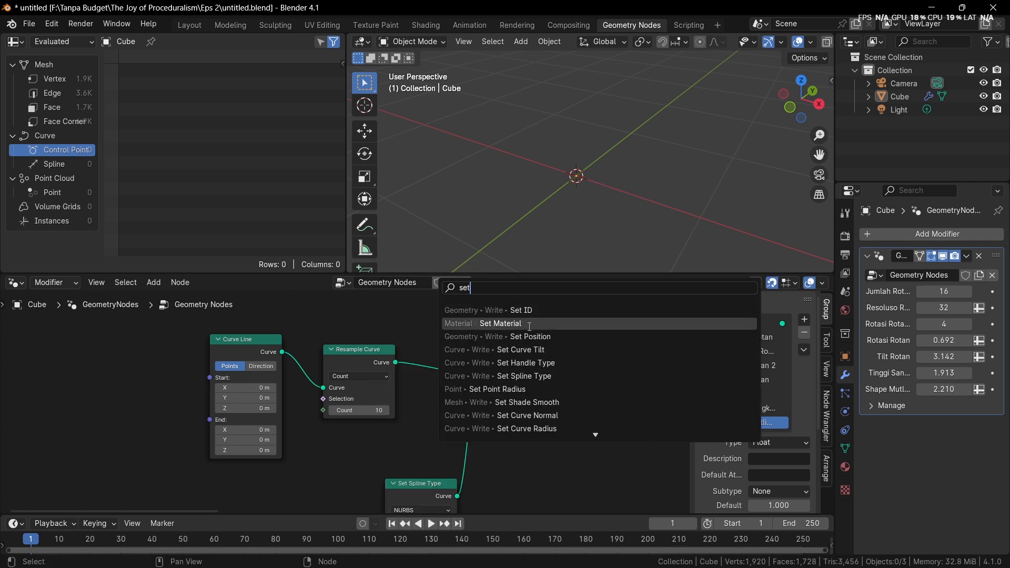
{"action": "type", "text": " cu r"}
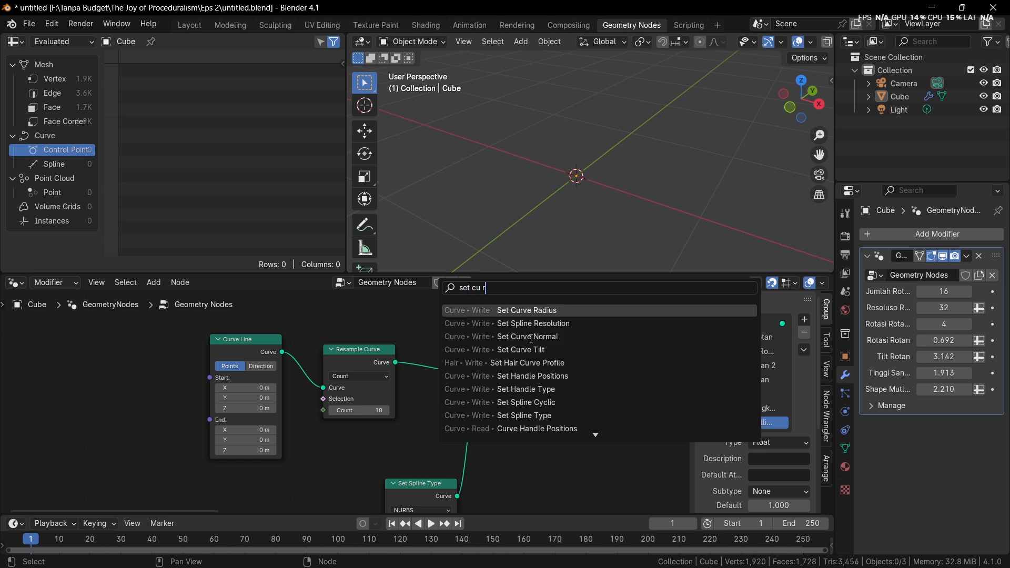
{"action": "key", "text": "Return"}
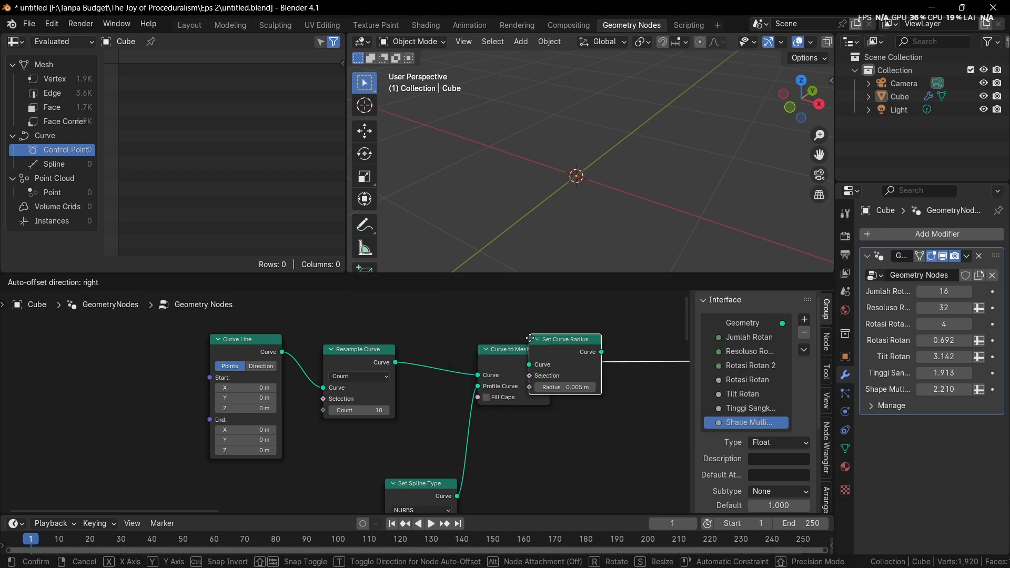
{"action": "left_click", "coordinate": [438, 348]}
Add a Spline Parameter node below the Curve Line, with its Factor output driving the Set Curve Radius node's Radius
{"action": "middle_click_drag", "start_coordinate": [429, 402], "coordinate": [457, 355]}
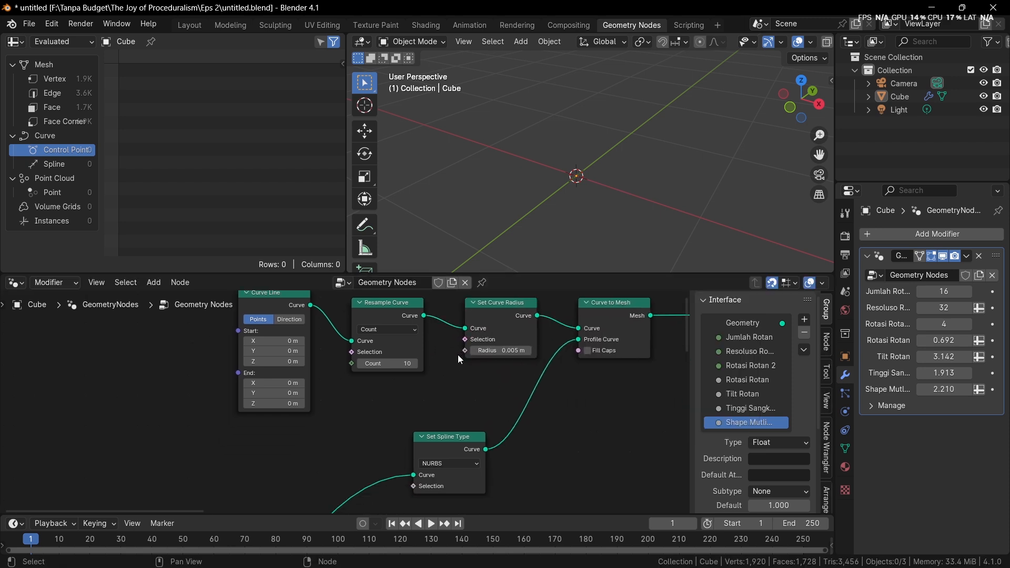
{"action": "left_click_drag", "start_coordinate": [457, 355], "coordinate": [334, 434]}
{"action": "type", "text": "spline"}
{"action": "key", "text": "Return"}
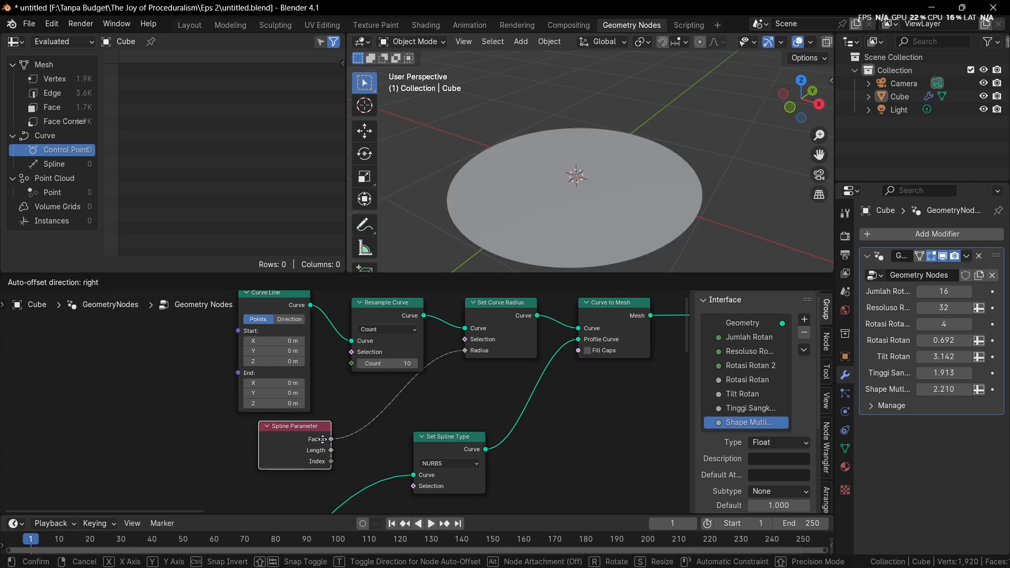
{"action": "left_click", "coordinate": [302, 439]}
Move the Resample Curve and Set Curve Radius nodes closer to the Curve Line node
{"action": "left_click_drag", "start_coordinate": [374, 323], "coordinate": [354, 314]}
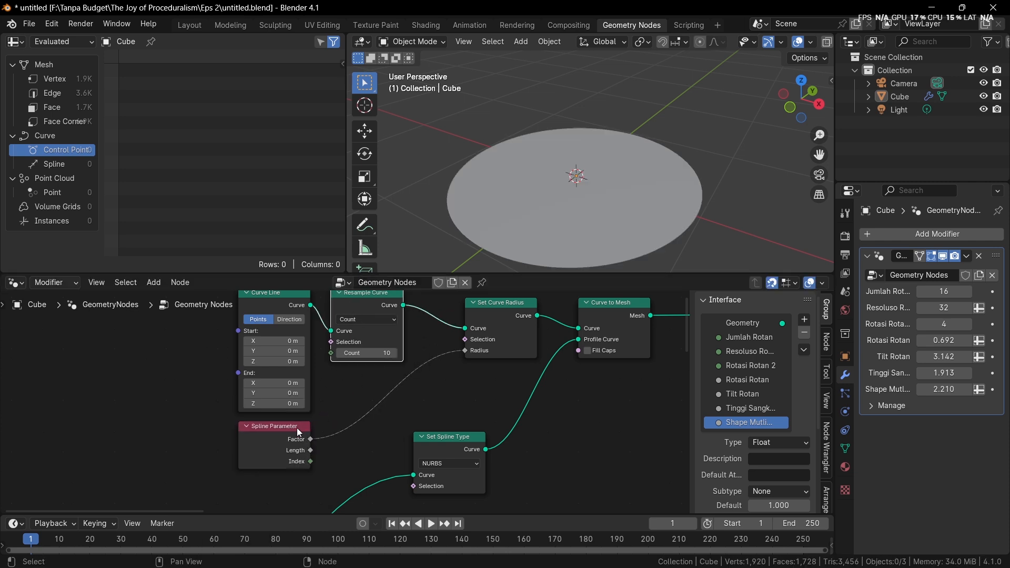
{"action": "left_click_drag", "start_coordinate": [493, 317], "coordinate": [454, 307]}
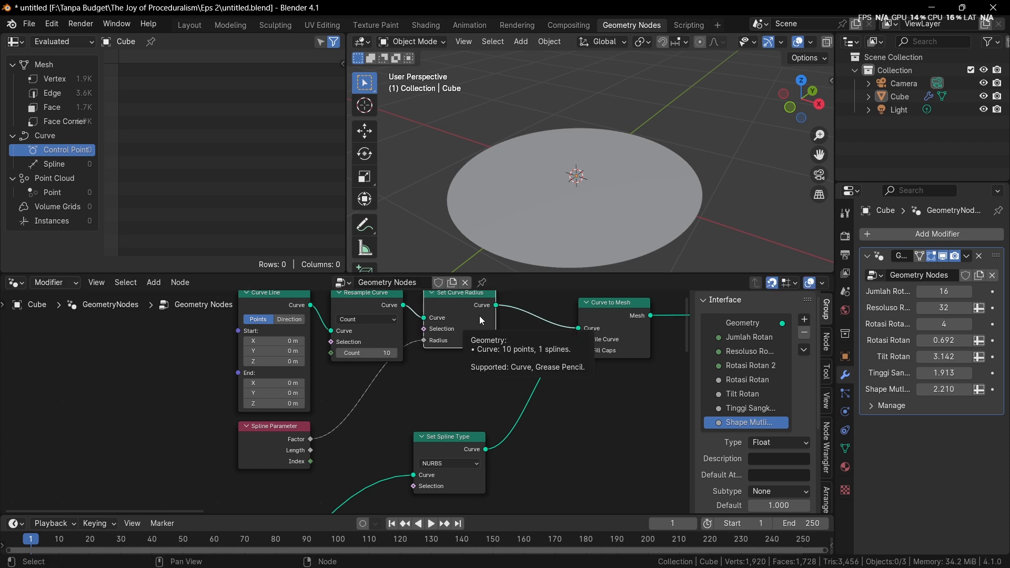
{"action": "scroll", "coordinate": [310, 451], "scroll_direction": "up", "scroll_amount": 1}
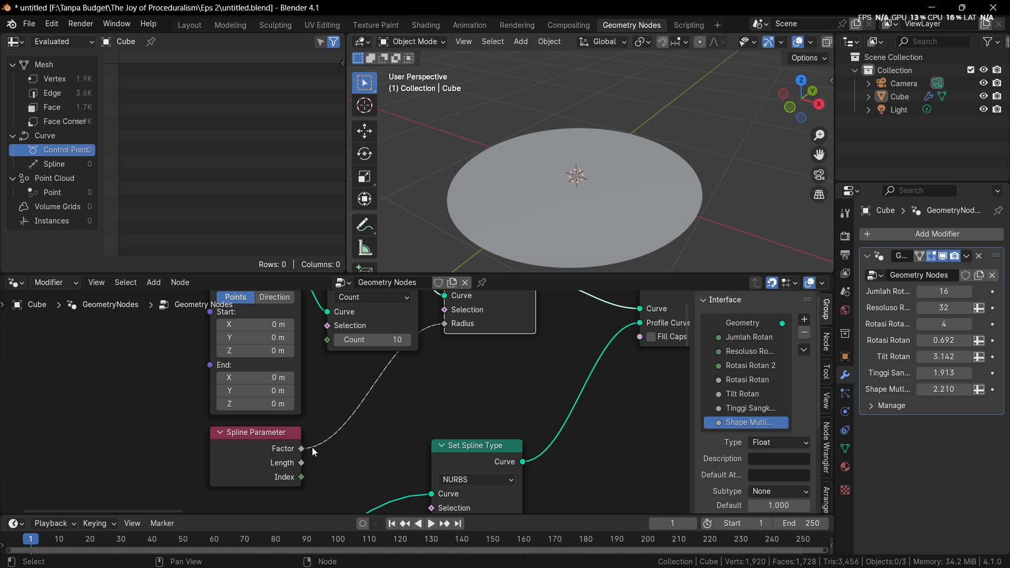
{"action": "middle_click_drag", "start_coordinate": [320, 436], "coordinate": [316, 454]}
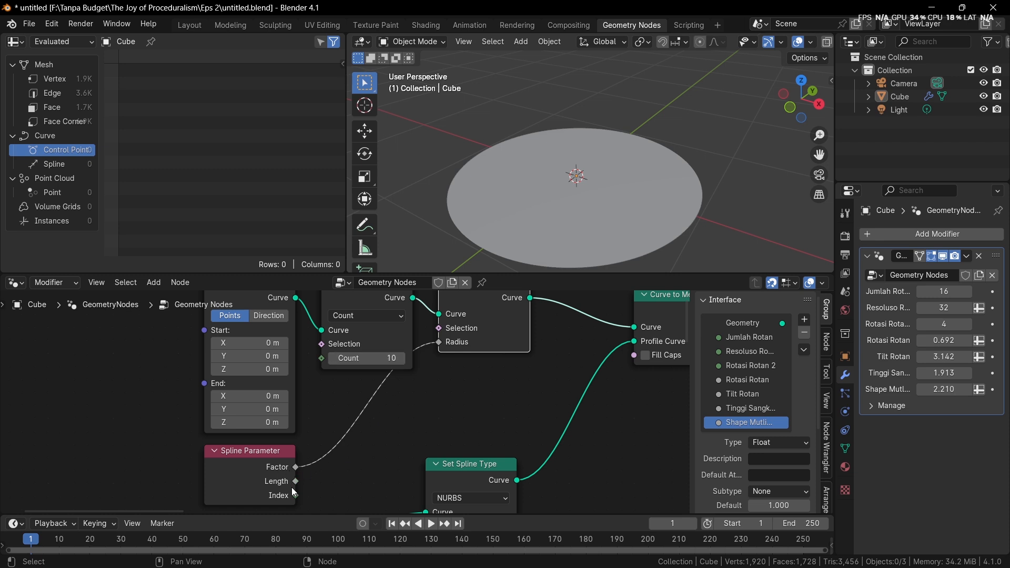
Try driving the Set Curve Radius node's Radius from the Spline Parameter's Index output, and undo that link
{"action": "left_click", "coordinate": [264, 462]}
{"action": "key", "text": "ctrl+h"}
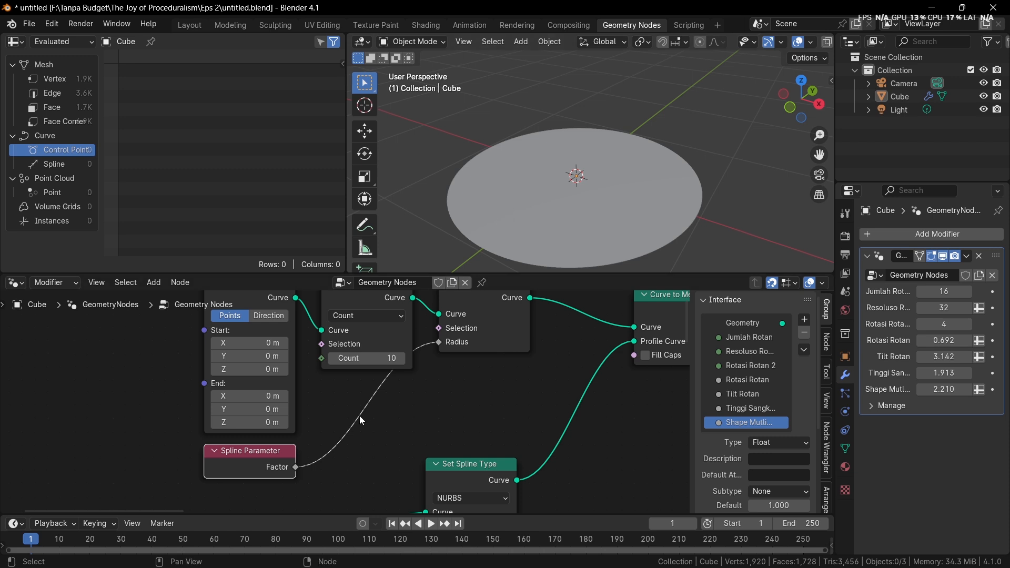
{"action": "key", "text": "ctrl+h"}
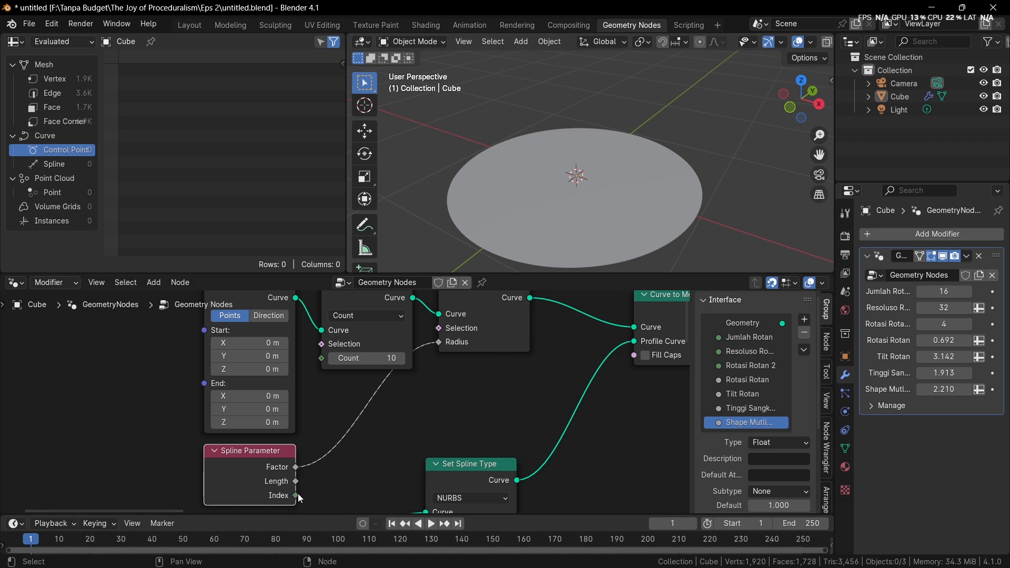
{"action": "left_click_drag", "start_coordinate": [295, 494], "coordinate": [439, 342]}
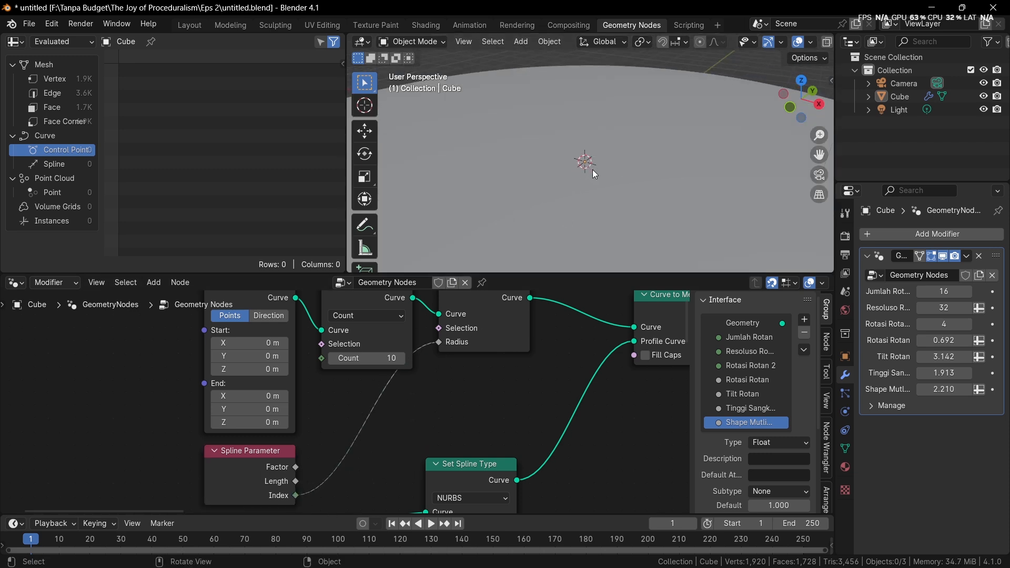
{"action": "key", "text": "ctrl+z"}
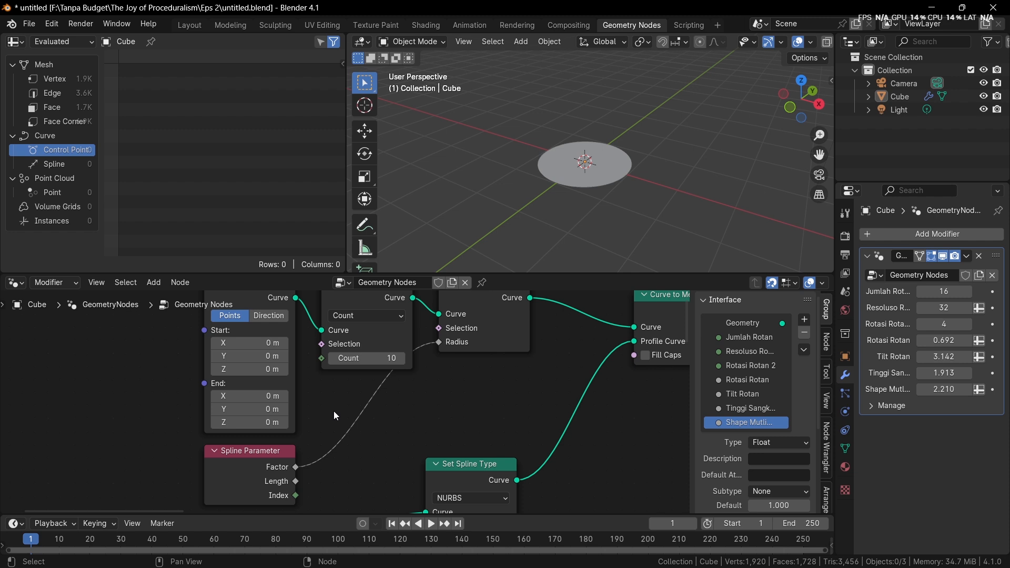
Hide the Spline Parameter node's unused outputs and collapse the node
{"action": "left_click", "coordinate": [275, 468]}
{"action": "key", "text": "ctrl+h"}
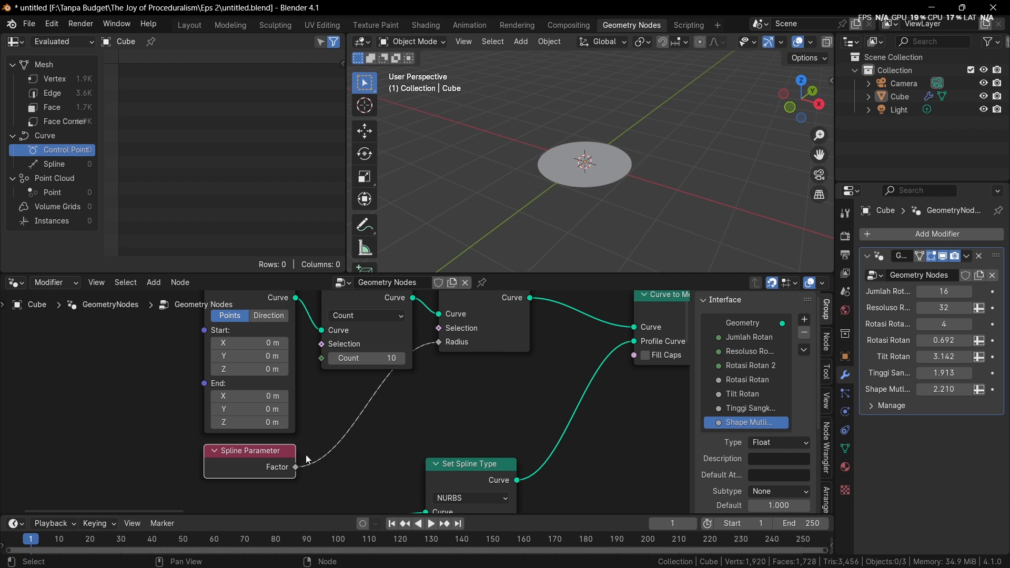
{"action": "key", "text": "h"}
Place the collapsed Spline Parameter node directly beneath the Resample Curve node
{"action": "left_click_drag", "start_coordinate": [248, 464], "coordinate": [359, 414]}
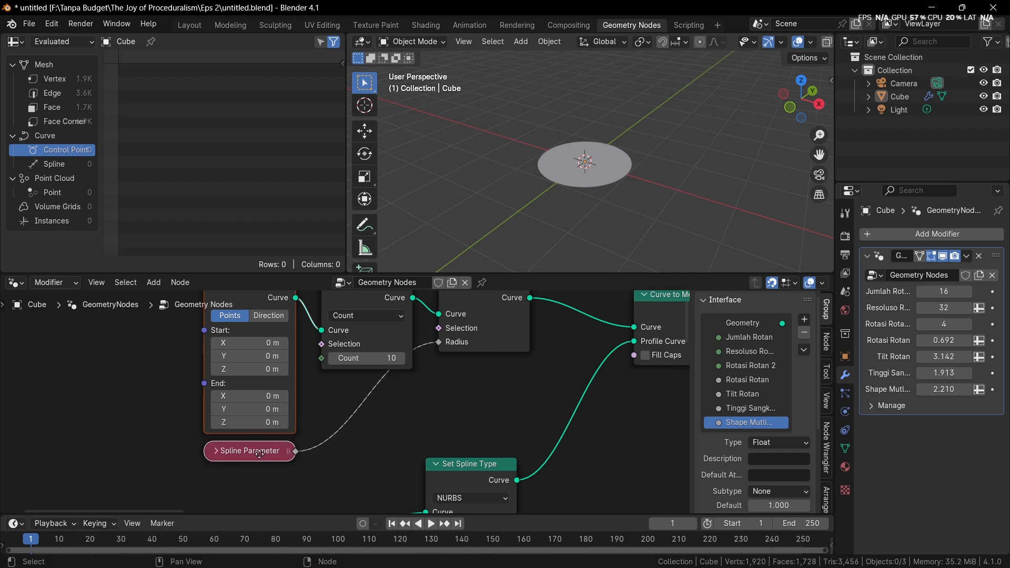
{"action": "left_click_drag", "start_coordinate": [276, 454], "coordinate": [379, 384]}
{"action": "left_click", "coordinate": [294, 464]}
{"action": "scroll", "coordinate": [390, 370], "scroll_direction": "down", "scroll_amount": 3}
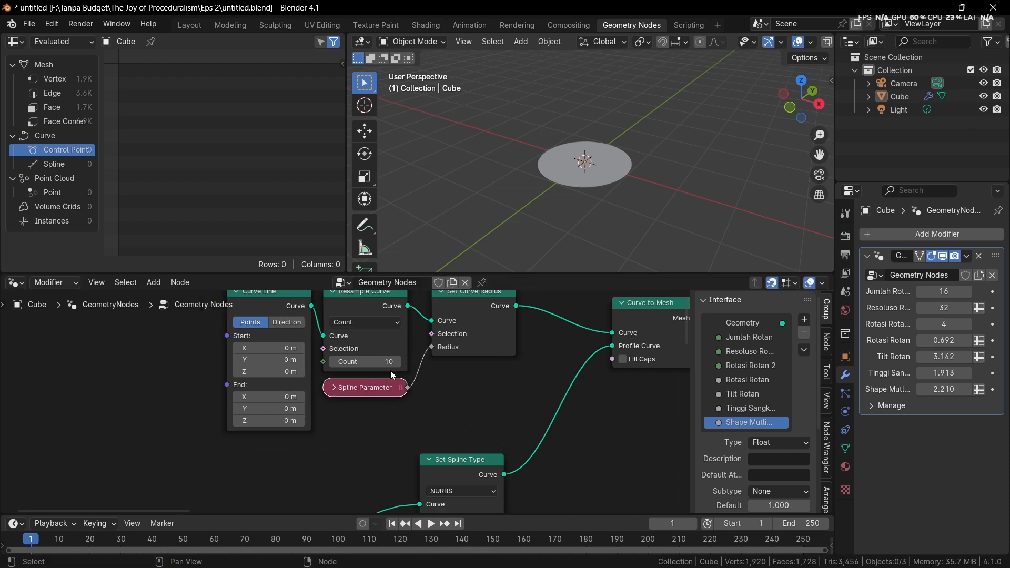
{"action": "scroll", "coordinate": [416, 362], "scroll_direction": "down", "scroll_amount": 8}
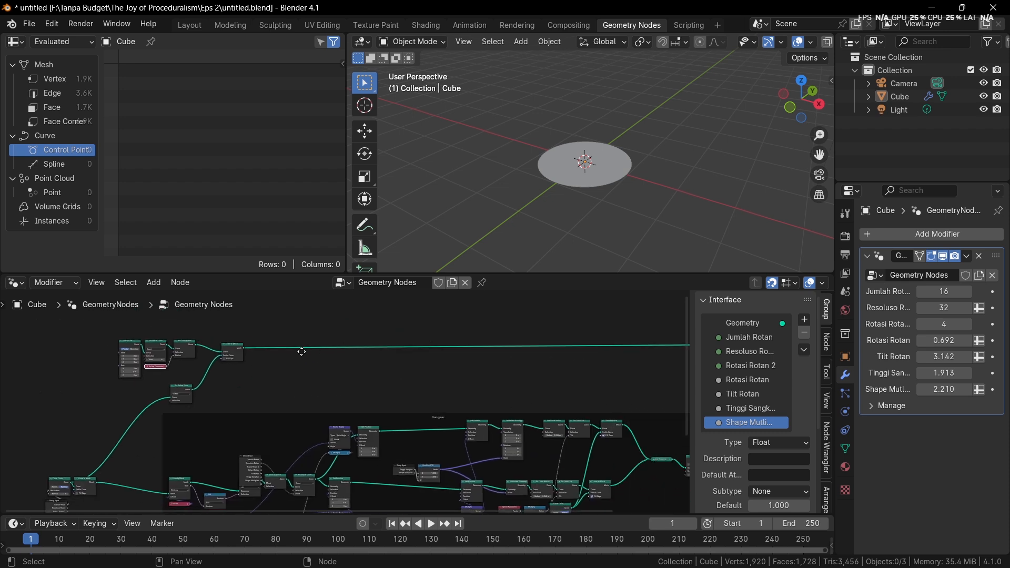
Merge the Curve to Mesh base surface with the rattan strands' output through a Join Geometry node placed before the Group Output
{"action": "right_click_drag", "start_coordinate": [268, 324], "coordinate": [538, 441], "text": "alt"}
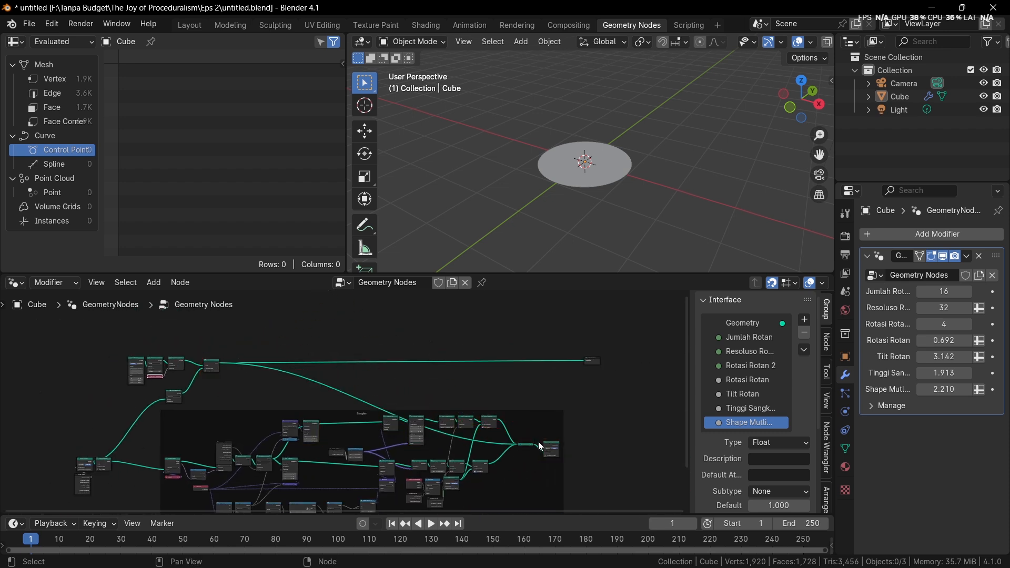
{"action": "mouse_move", "coordinate": [223, 367]}
{"action": "right_mouse_down", "text": "alt"}
{"action": "mouse_move", "coordinate": [534, 396]}
{"action": "mouse_move", "coordinate": [548, 427]}
{"action": "mouse_move", "coordinate": [572, 440]}
{"action": "mouse_move", "coordinate": [219, 365]}
{"action": "right_mouse_up", "text": "alt"}
{"action": "left_click_drag", "start_coordinate": [593, 361], "coordinate": [634, 352]}
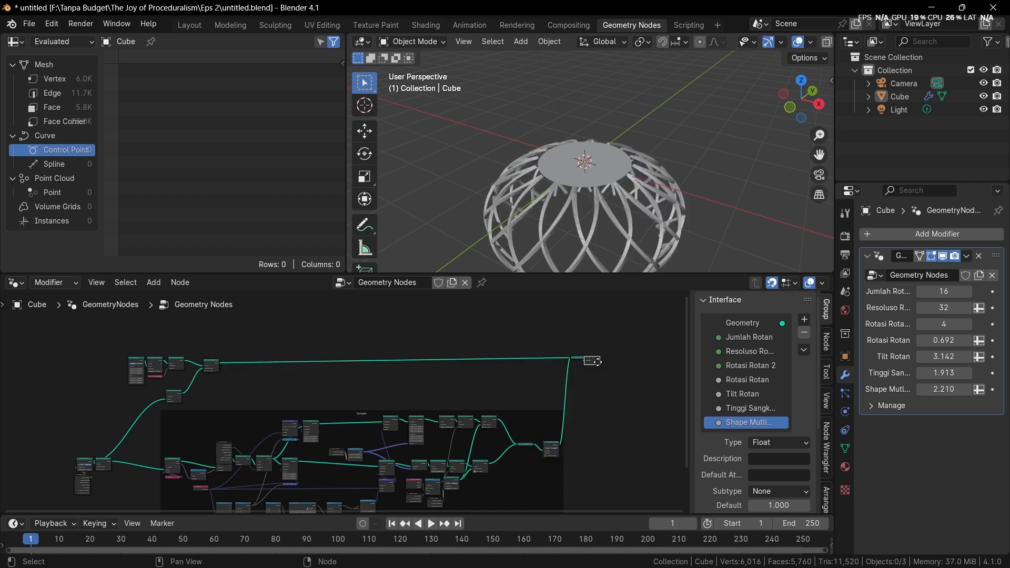
{"action": "scroll", "coordinate": [599, 168], "scroll_direction": "up", "scroll_amount": 5}
{"action": "middle_click_drag", "start_coordinate": [620, 147], "coordinate": [522, 226]}
Move the Curve Line, Resample Curve and Spline Parameter nodes away from Set Curve Radius to make room between them
{"action": "middle_click_drag", "start_coordinate": [265, 384], "coordinate": [409, 405]}
{"action": "scroll", "coordinate": [336, 367], "scroll_direction": "up", "scroll_amount": 6}
{"action": "scroll", "coordinate": [414, 419], "scroll_direction": "up", "scroll_amount": 4}
{"action": "scroll", "coordinate": [421, 369], "scroll_direction": "up", "scroll_amount": 3}
{"action": "scroll", "coordinate": [421, 369], "scroll_direction": "up", "scroll_amount": 1}
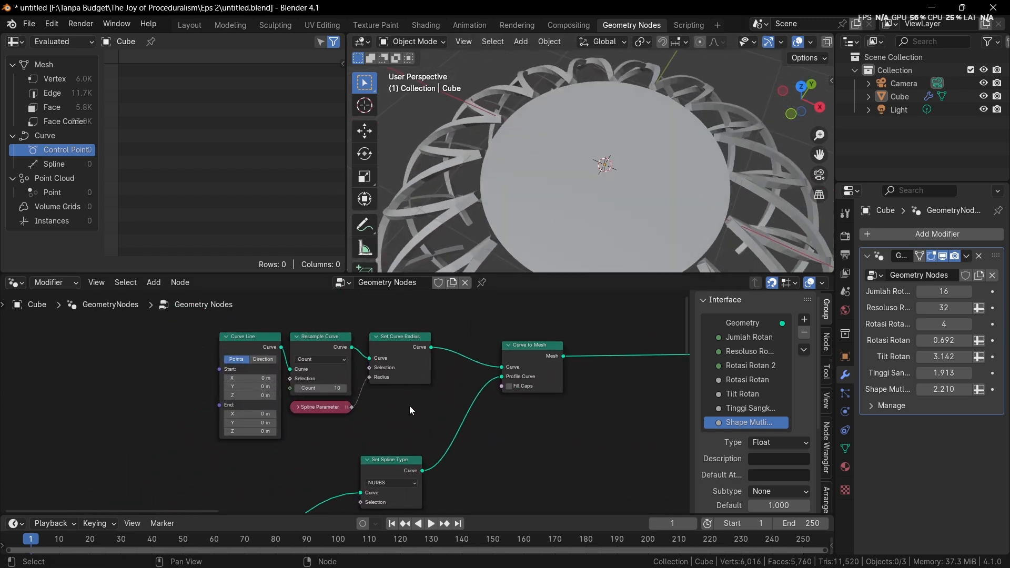
{"action": "left_click_drag", "start_coordinate": [156, 374], "coordinate": [317, 347]}
{"action": "left_click_drag", "start_coordinate": [320, 339], "coordinate": [214, 340]}
{"action": "left_click", "coordinate": [298, 380]}
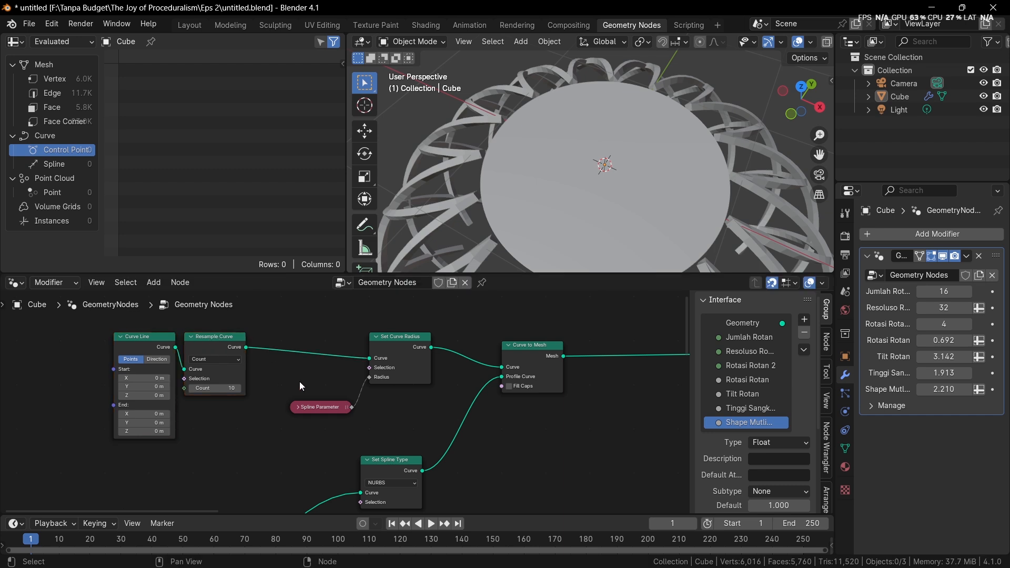
{"action": "left_click_drag", "start_coordinate": [311, 407], "coordinate": [207, 415]}
Insert a Math node on the link between the Spline Parameter and the Set Curve Radius node's Radius input
{"action": "key", "text": "shift+a"}
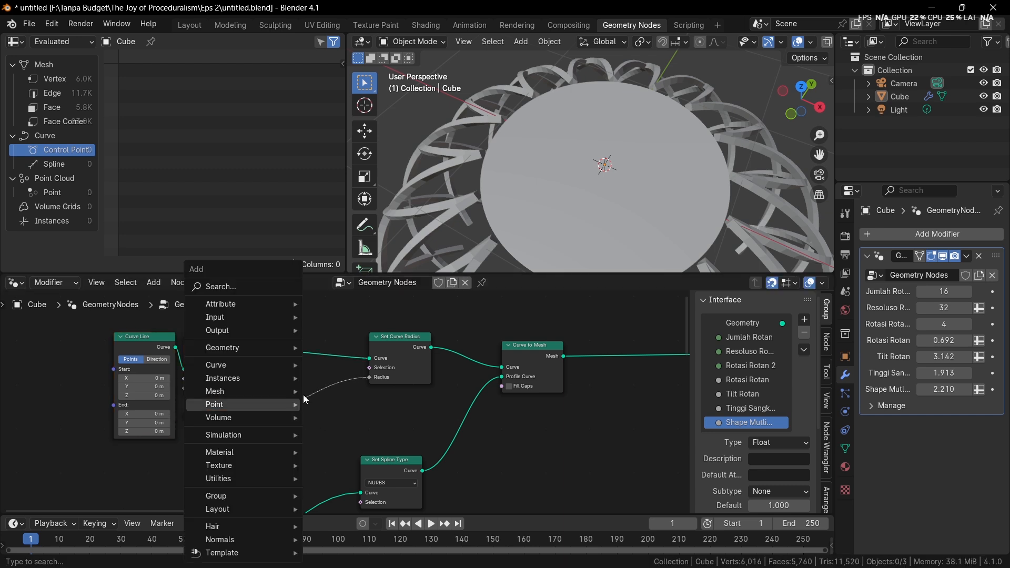
{"action": "left_click", "coordinate": [248, 286]}
{"action": "type", "text": "math"}
{"action": "key", "text": "Return"}
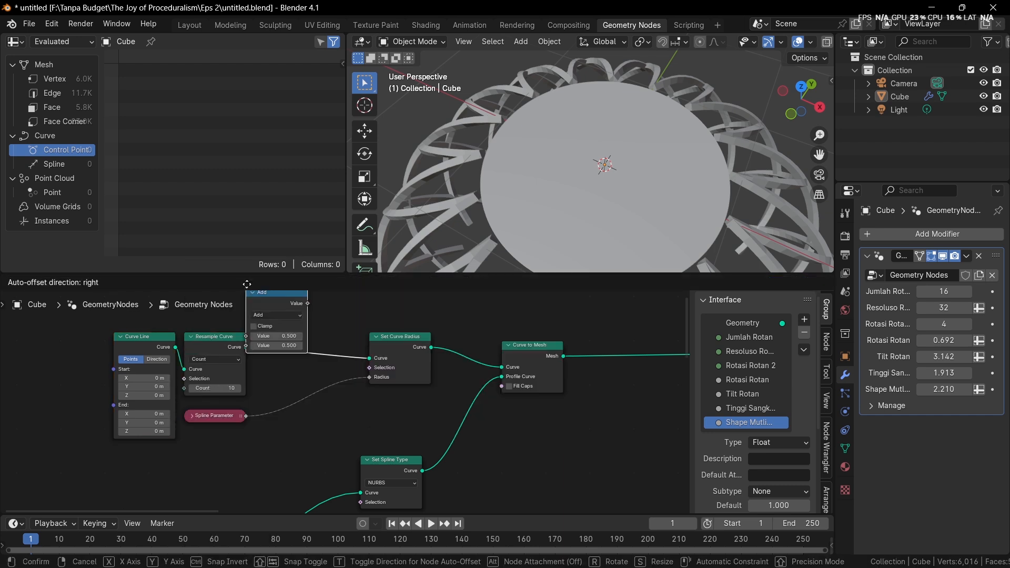
{"action": "left_click", "coordinate": [295, 392]}
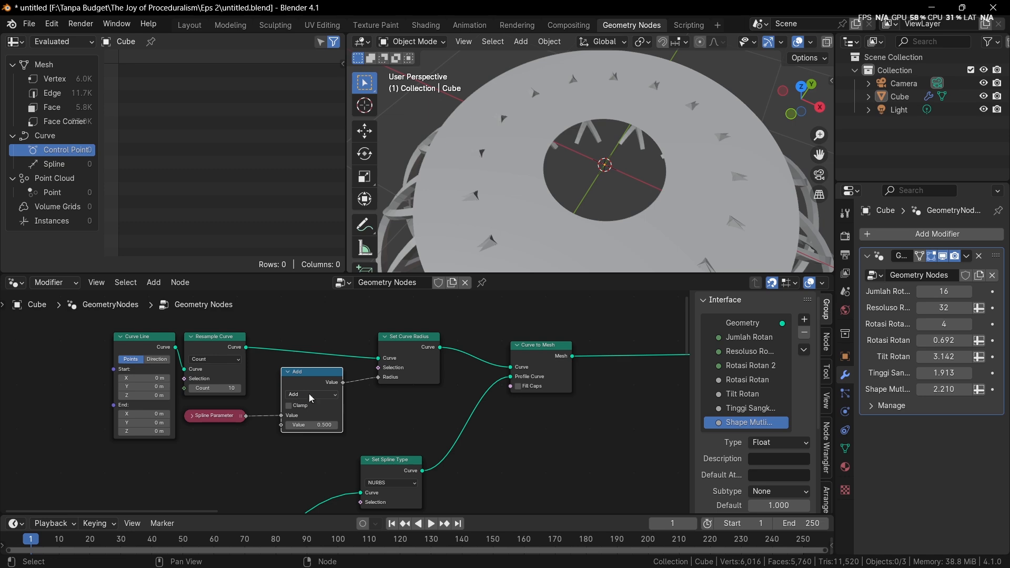
Set the Math node to Multiply, enter 1.2 as its second value and lower it to 1.070
{"action": "scroll", "coordinate": [308, 393], "scroll_direction": "up", "scroll_amount": 2}
{"action": "scroll", "coordinate": [451, 357], "scroll_direction": "up", "scroll_amount": 1}
{"action": "left_click", "coordinate": [454, 353]}
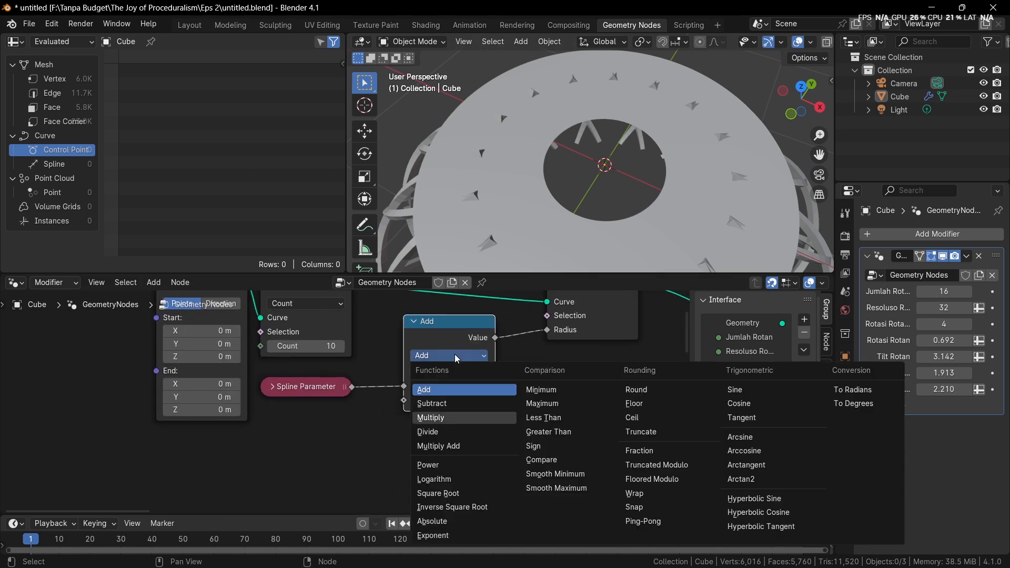
{"action": "left_click", "coordinate": [455, 355]}
{"action": "left_click", "coordinate": [474, 401]}
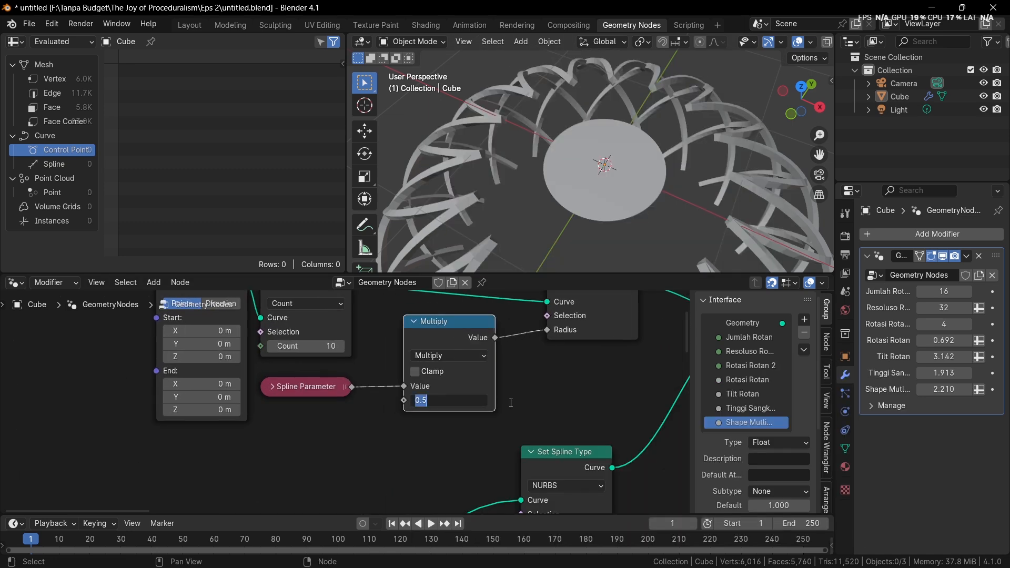
{"action": "type", "text": "1.2"}
{"action": "key", "text": "Return"}
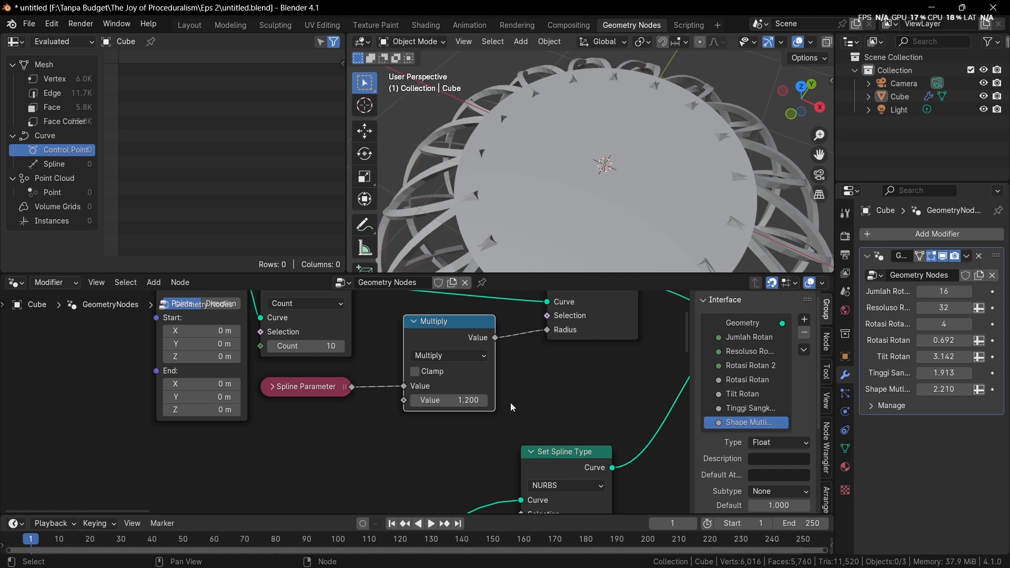
{"action": "left_click_drag", "start_coordinate": [464, 400], "coordinate": [445, 400]}
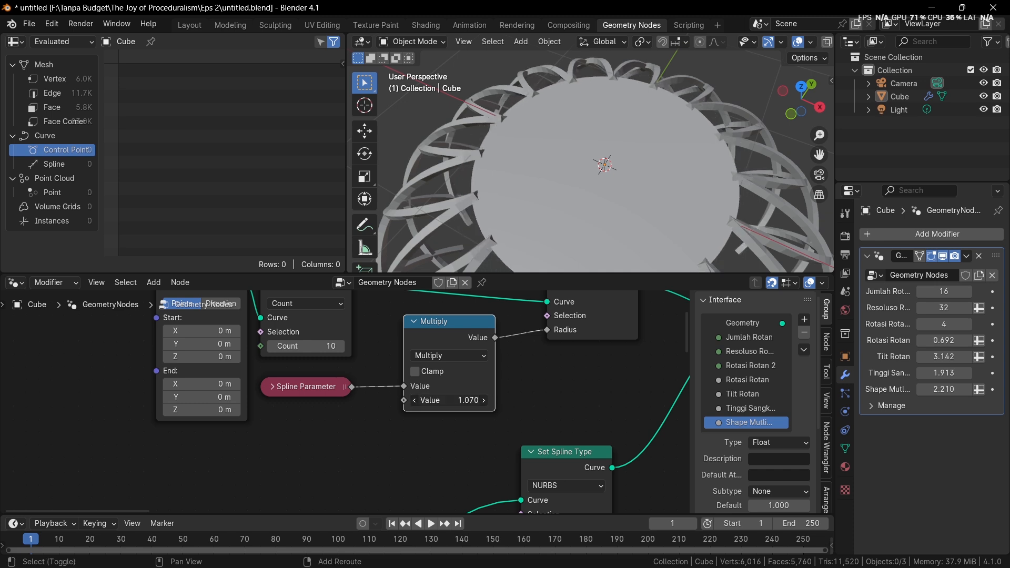
Examine where the base surface meets the rattan strands, switching the viewport between X-ray, wireframe and solid shading
{"action": "middle_click_drag", "start_coordinate": [518, 174], "coordinate": [555, 147]}
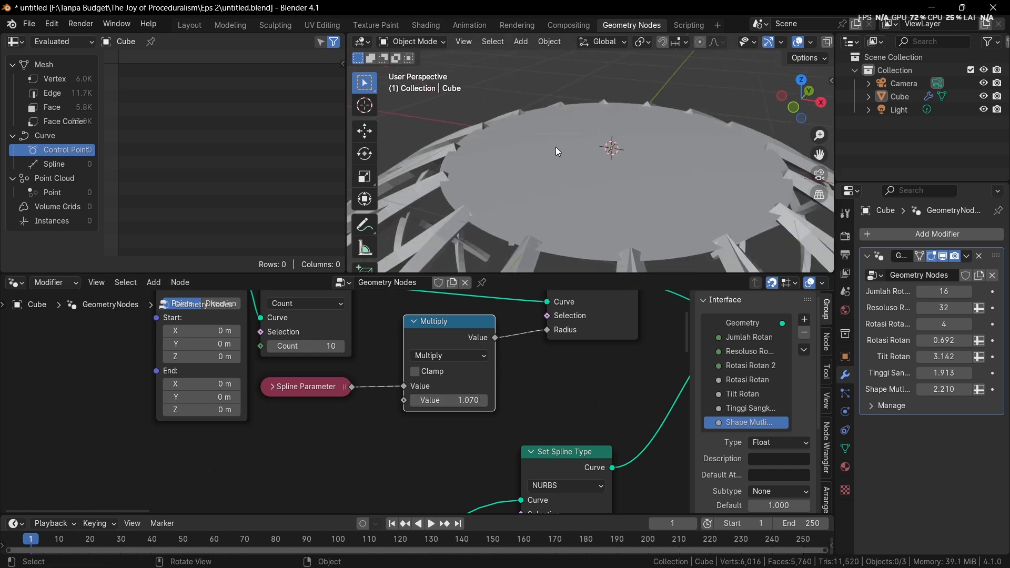
{"action": "left_click", "coordinate": [801, 63]}
{"action": "scroll", "coordinate": [760, 43], "scroll_direction": "down", "scroll_amount": 3}
{"action": "left_click", "coordinate": [757, 42]}
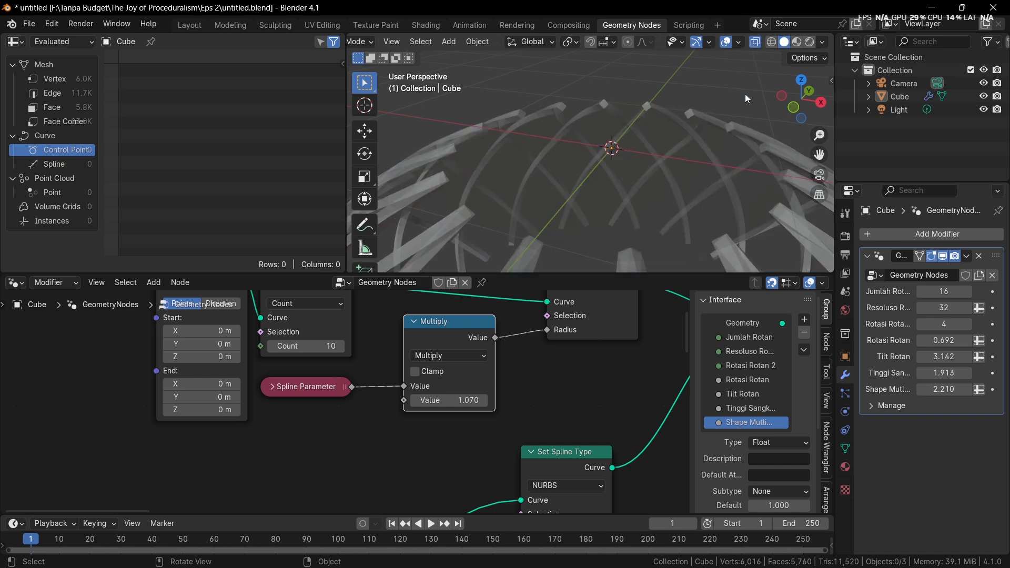
{"action": "left_click", "coordinate": [822, 42]}
{"action": "left_click", "coordinate": [772, 41]}
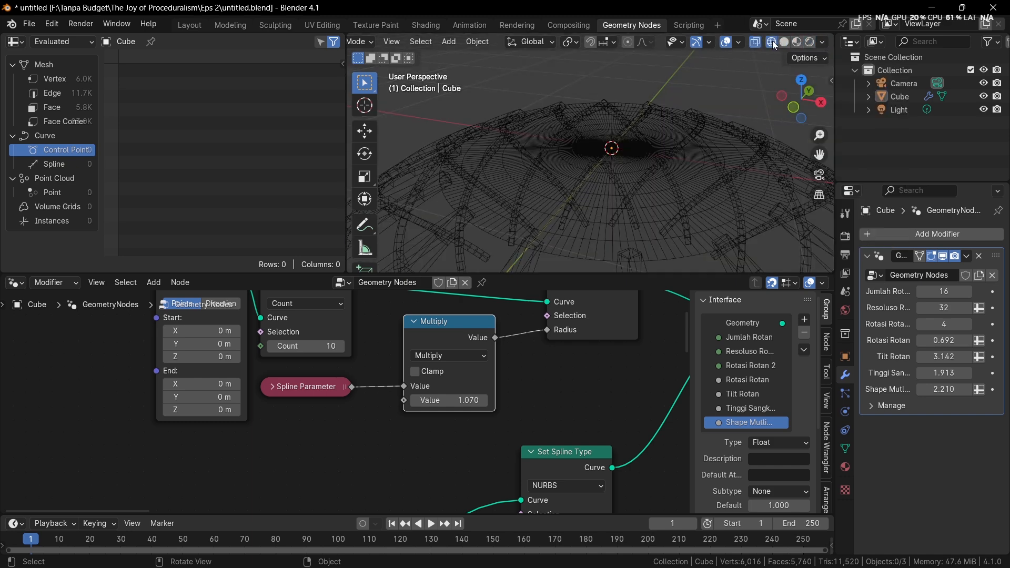
{"action": "key", "text": "z"}
{"action": "left_click", "coordinate": [699, 132]}
{"action": "key", "text": "alt+z"}
{"action": "key", "text": "alt+z"}
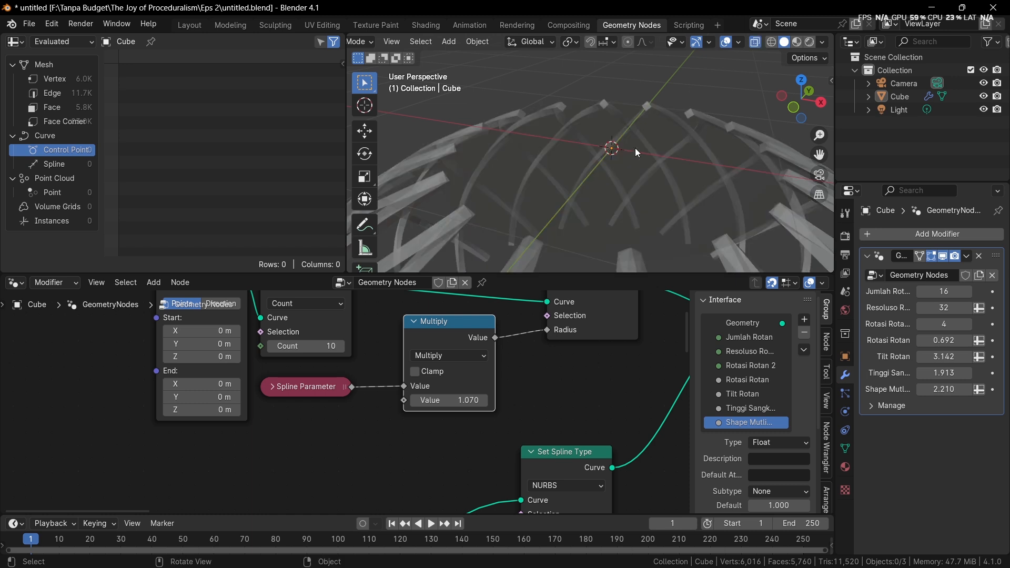
Examine the base surface's mesh topology from above in wireframe shading
{"action": "middle_click_drag", "start_coordinate": [635, 148], "coordinate": [623, 191]}
{"action": "scroll", "coordinate": [577, 214], "scroll_direction": "down", "scroll_amount": 3}
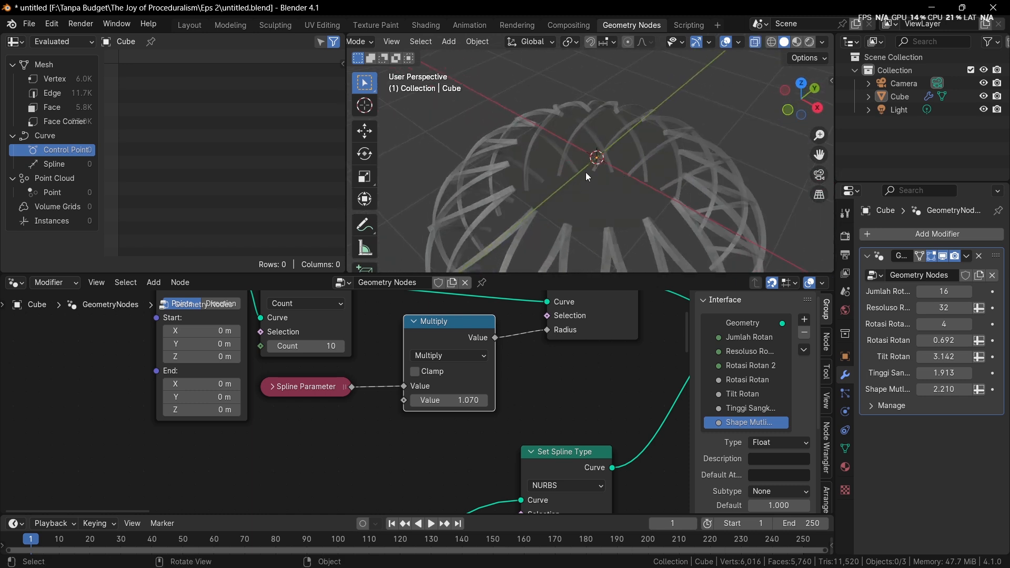
{"action": "scroll", "coordinate": [585, 176], "scroll_direction": "up", "scroll_amount": 2}
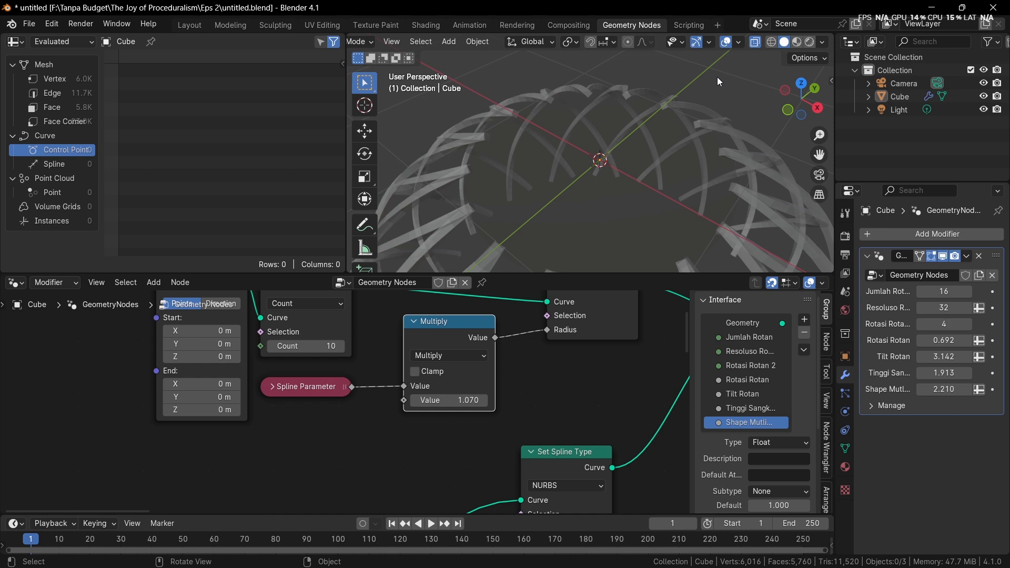
{"action": "left_click", "coordinate": [771, 42]}
{"action": "mouse_move", "coordinate": [719, 112]}
{"action": "middle_mouse_down"}
{"action": "mouse_move", "coordinate": [608, 230]}
{"action": "mouse_move", "coordinate": [573, 160]}
{"action": "mouse_move", "coordinate": [564, 182]}
{"action": "middle_mouse_up"}
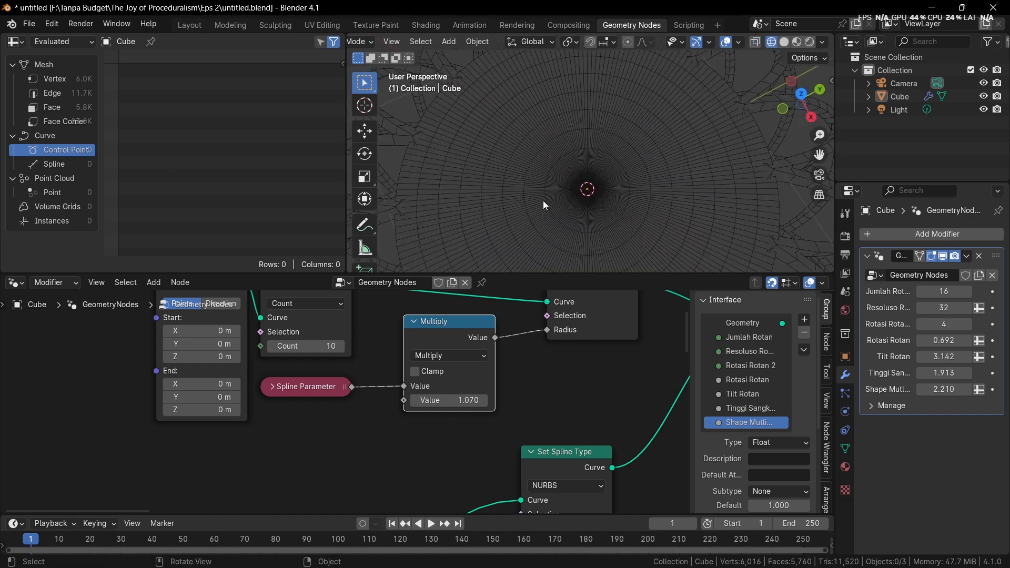
Try the Bézier and Poly types on the base circle's Set Spline Type node
{"action": "middle_click_drag", "start_coordinate": [462, 341], "coordinate": [473, 388]}
{"action": "scroll", "coordinate": [472, 387], "scroll_direction": "down", "scroll_amount": 2}
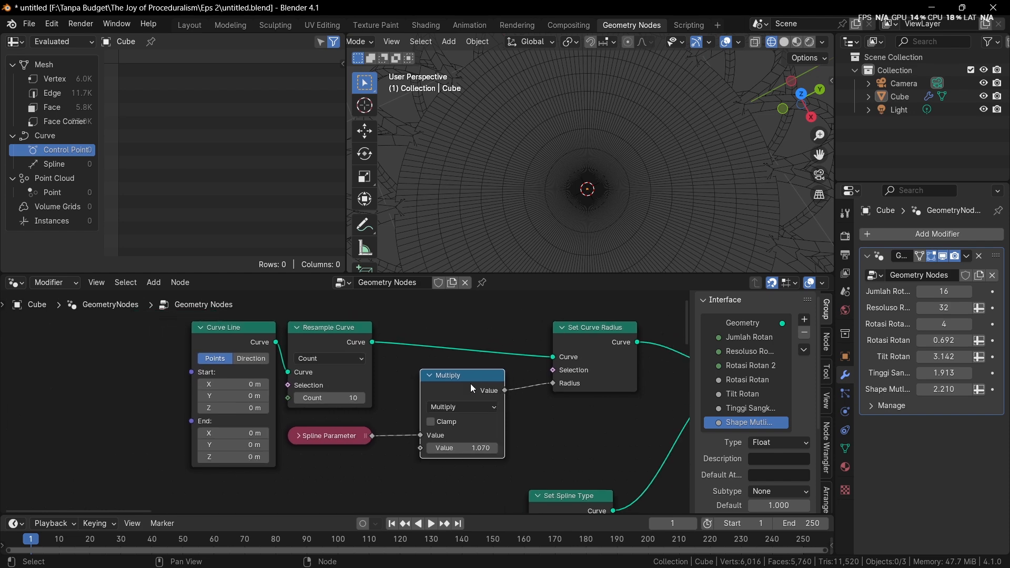
{"action": "middle_click_drag", "start_coordinate": [535, 386], "coordinate": [389, 260]}
{"action": "scroll", "coordinate": [390, 468], "scroll_direction": "up", "scroll_amount": 3}
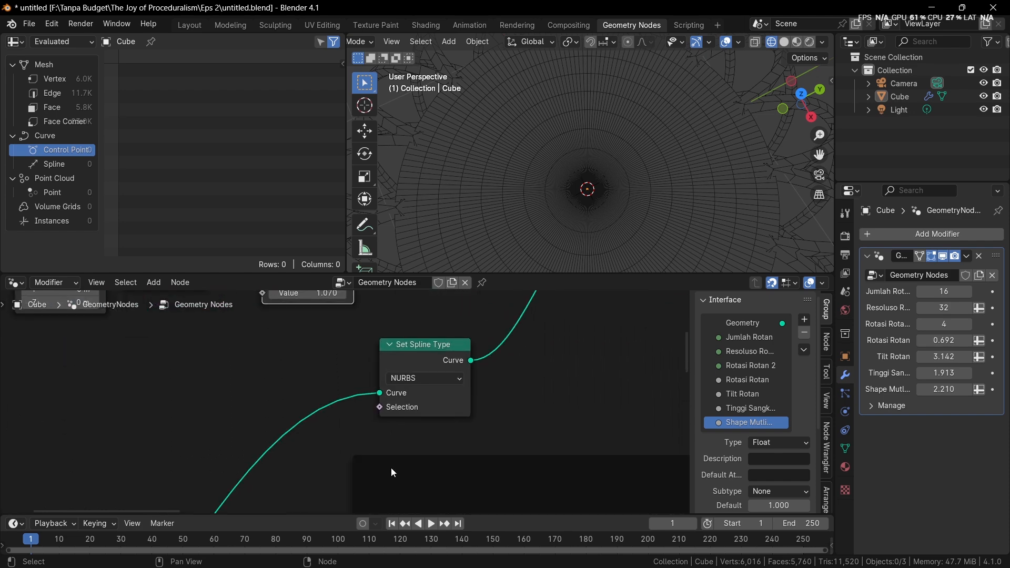
{"action": "left_click", "coordinate": [427, 380]}
{"action": "left_click", "coordinate": [433, 440]}
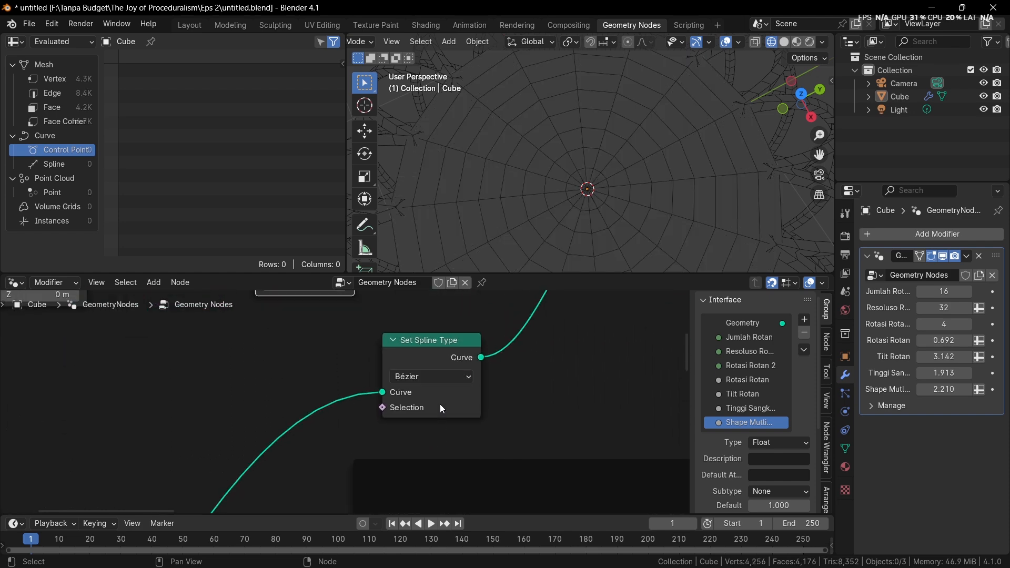
{"action": "left_click", "coordinate": [444, 374]}
{"action": "left_click", "coordinate": [423, 424]}
Place the Set Spline Type node directly beneath the Multiply node
{"action": "scroll", "coordinate": [447, 374], "scroll_direction": "down", "scroll_amount": 4}
{"action": "middle_click_drag", "start_coordinate": [427, 371], "coordinate": [432, 412]}
{"action": "left_click_drag", "start_coordinate": [432, 412], "coordinate": [337, 402]}
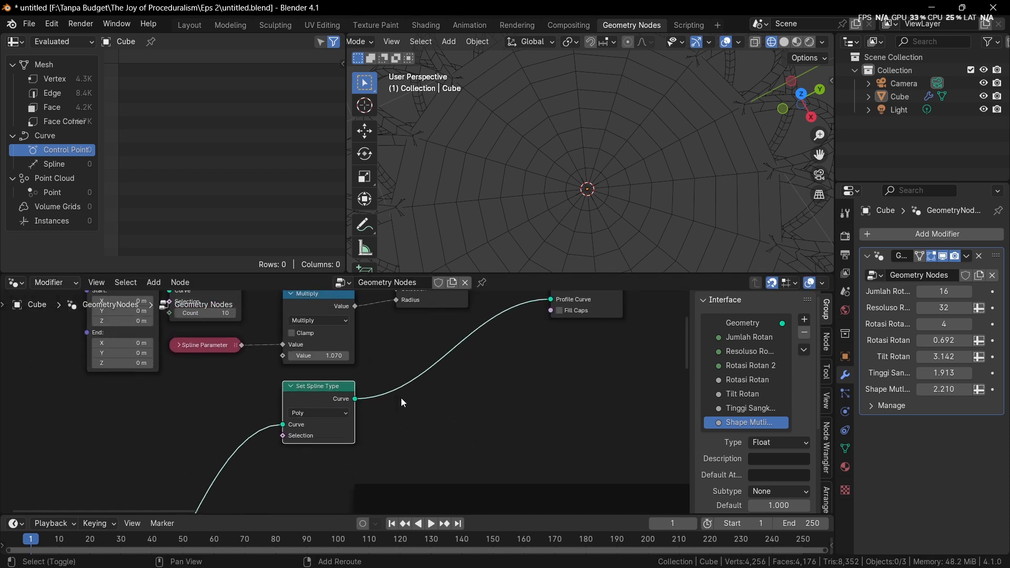
{"action": "key", "text": "shift+a"}
{"action": "mouse_move", "coordinate": [379, 286]}
{"action": "type", "text": "subdiv"}
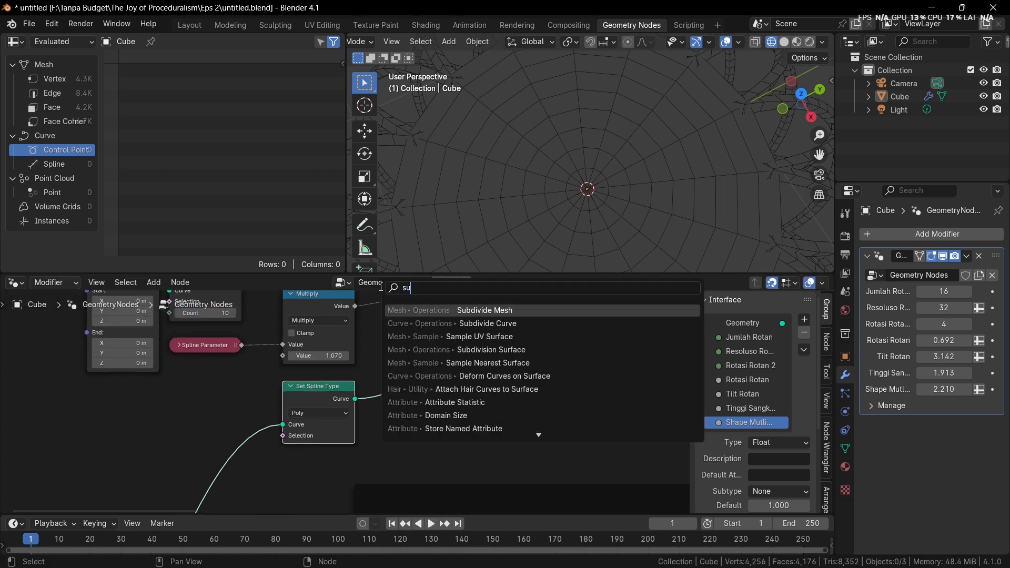
{"action": "key", "text": "Return"}
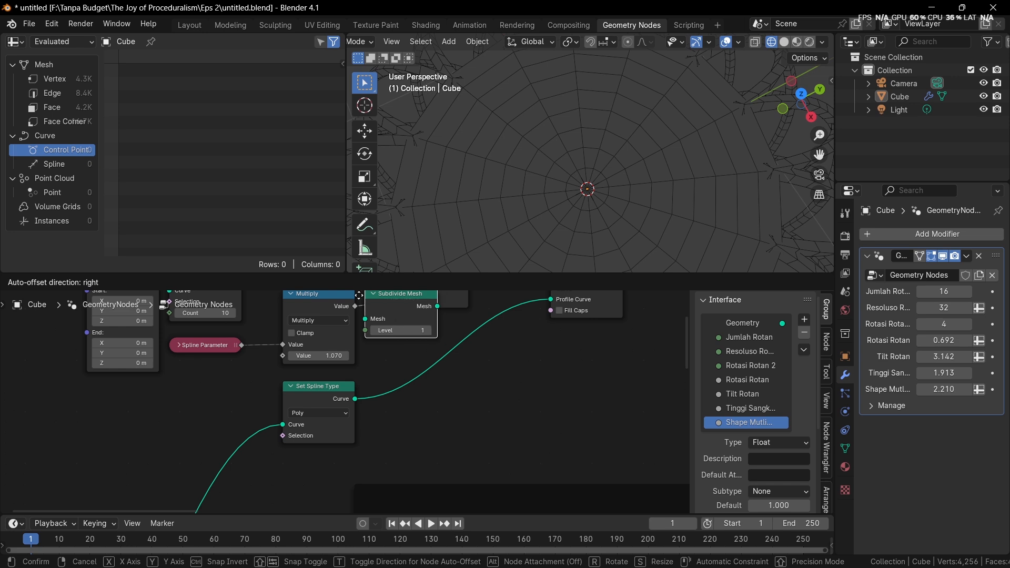
{"action": "left_click", "coordinate": [381, 348]}
Insert a Subdivide Curve node between Set Spline Type and Curve to Mesh, and set its Cuts to 2
{"action": "key", "text": "shift+a"}
{"action": "mouse_move", "coordinate": [342, 288]}
{"action": "type", "text": "su"}
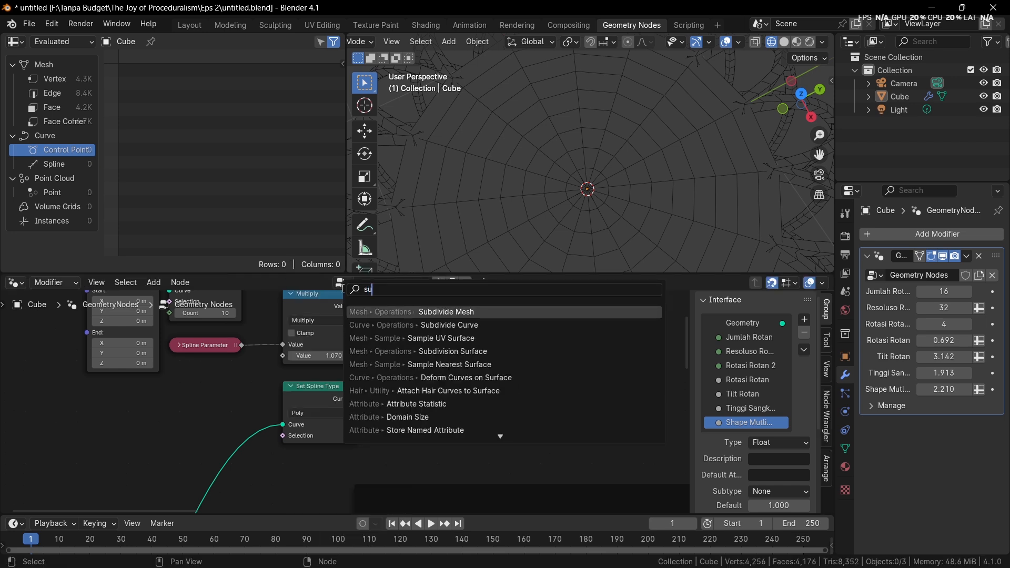
{"action": "type", "text": "bdi"}
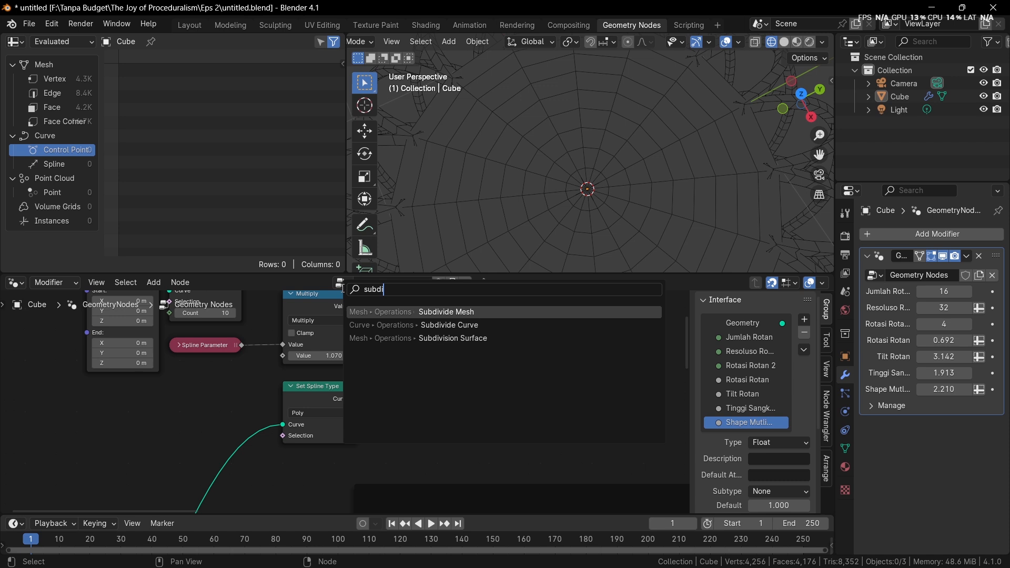
{"action": "key", "text": "Down"}
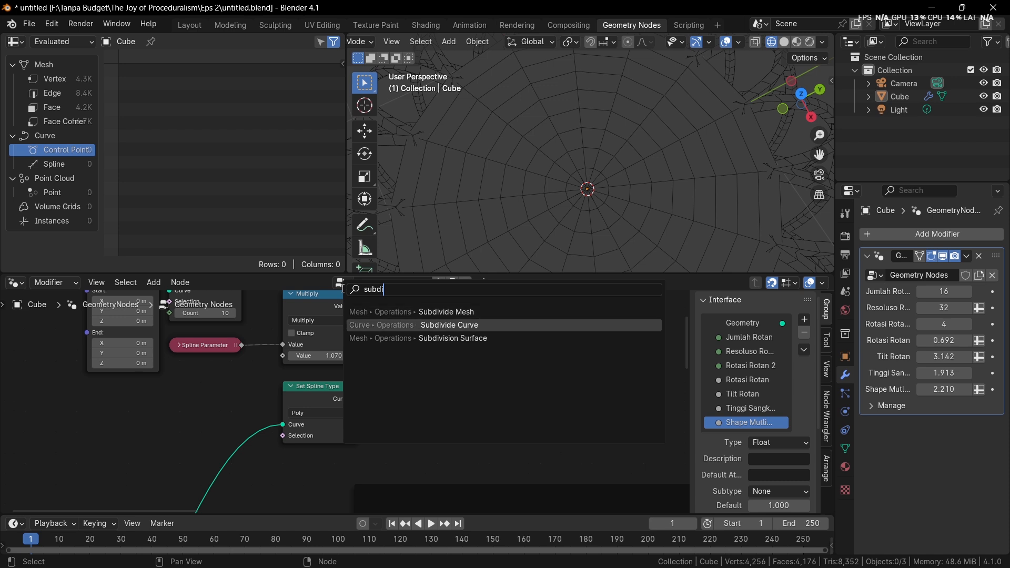
{"action": "key", "text": "Return"}
{"action": "left_click", "coordinate": [398, 371]}
{"action": "scroll", "coordinate": [398, 370], "scroll_direction": "up", "scroll_amount": 1}
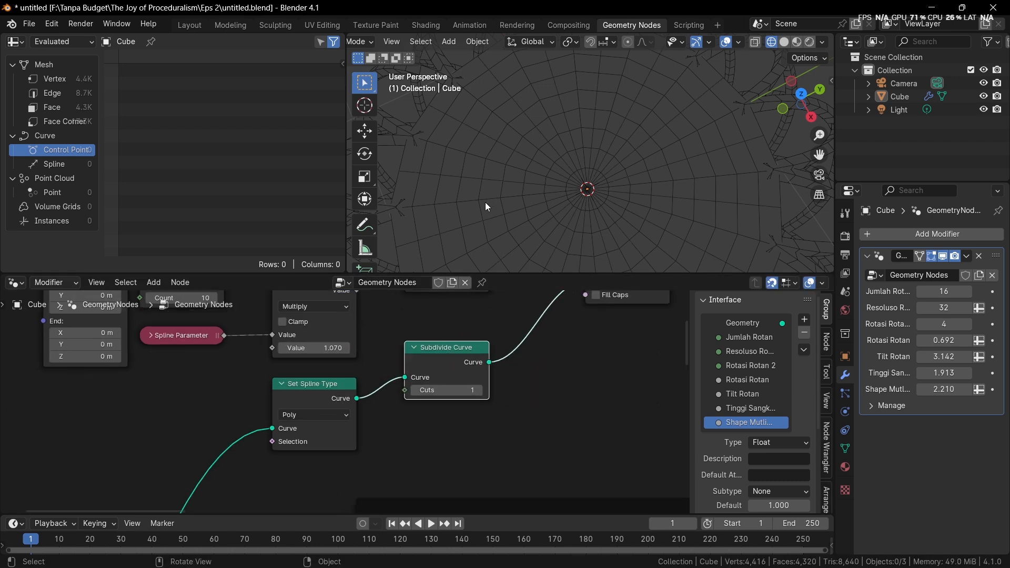
{"action": "left_click", "coordinate": [483, 390]}
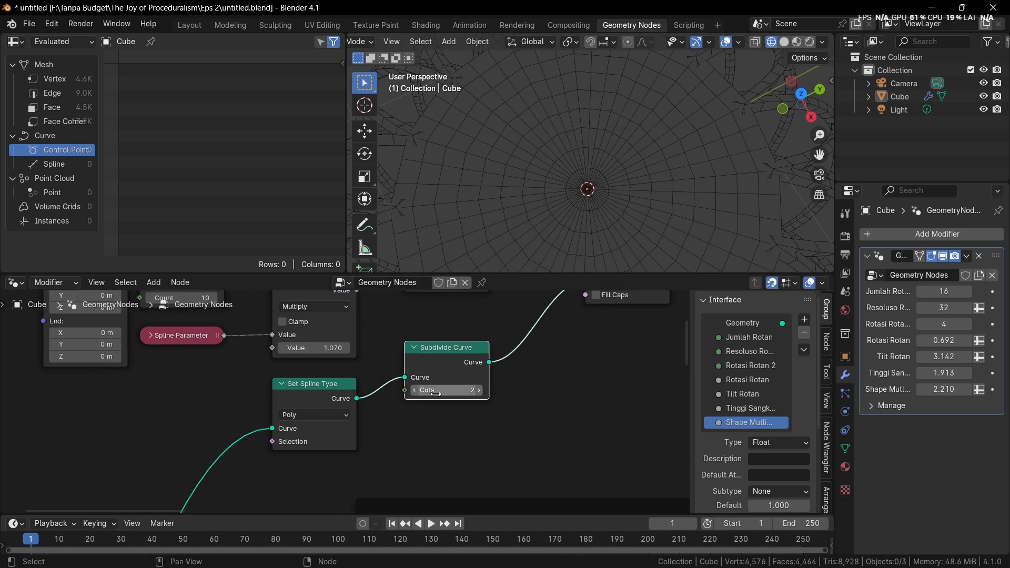
Return the Set Spline Type node to NURBS and detach the Subdivide Curve node from the profile link
{"action": "left_click", "coordinate": [298, 416]}
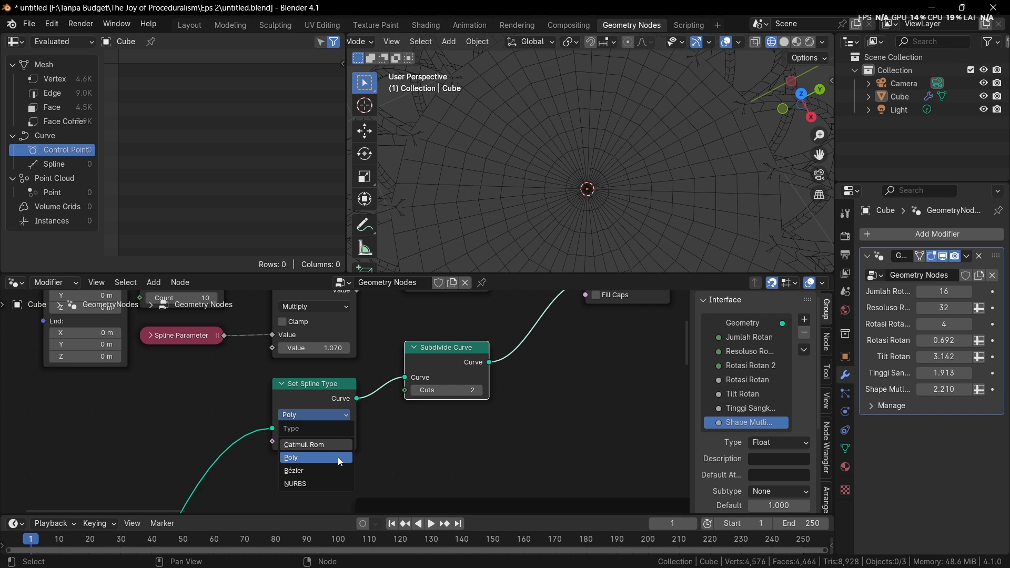
{"action": "left_click", "coordinate": [323, 481]}
{"action": "left_click_drag", "start_coordinate": [453, 353], "coordinate": [526, 413], "text": "alt"}
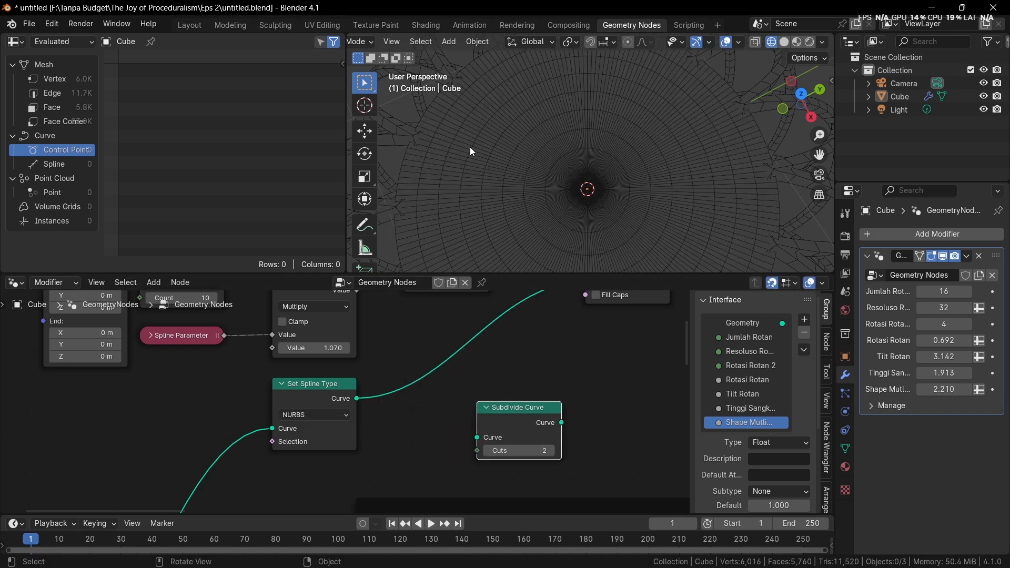
{"action": "scroll", "coordinate": [428, 204], "scroll_direction": "down", "scroll_amount": 1}
{"action": "middle_click_drag", "start_coordinate": [428, 204], "coordinate": [452, 212], "text": "shift"}
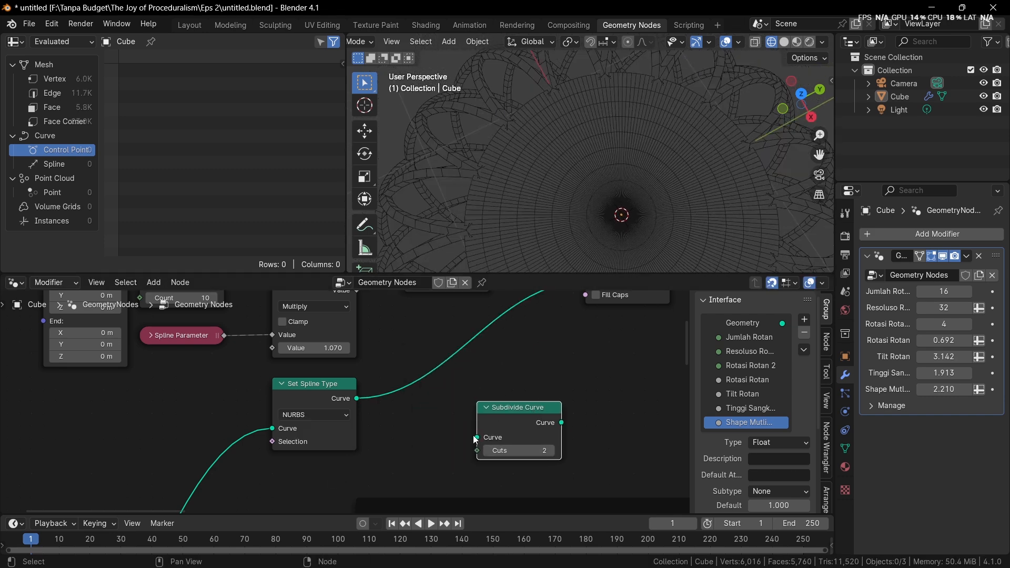
Collapse the Set Spline Type node beneath Multiply and delete the disconnected Subdivide Curve node
{"action": "left_click", "coordinate": [297, 404]}
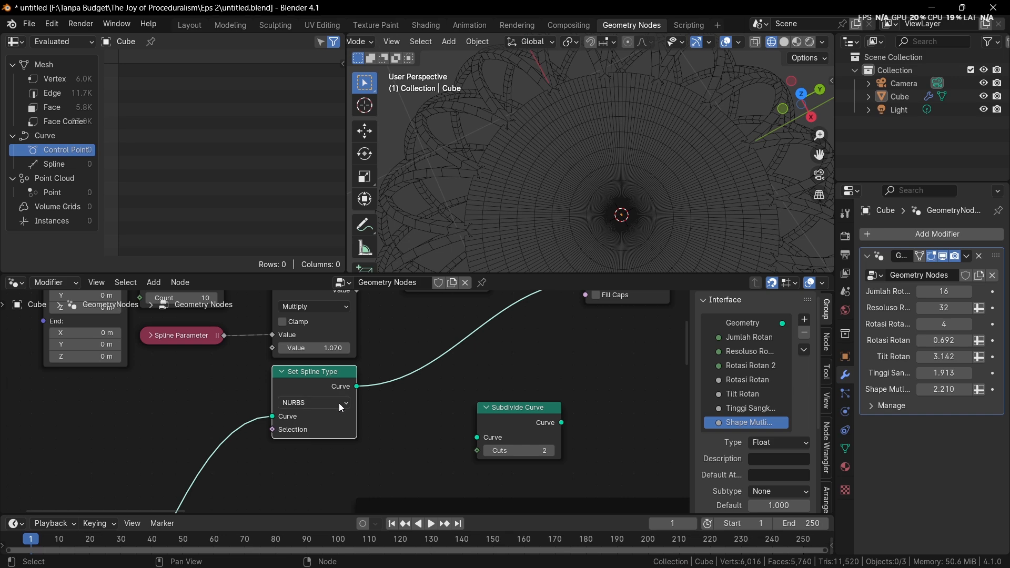
{"action": "key", "text": "h"}
{"action": "left_click", "coordinate": [505, 418]}
{"action": "key", "text": "x"}
{"action": "scroll", "coordinate": [542, 353], "scroll_direction": "down", "scroll_amount": 1}
{"action": "middle_click_drag", "start_coordinate": [541, 352], "coordinate": [507, 368]}
Switch the viewport out of wireframe and view the circular base in Material Preview shading
{"action": "key", "text": "z"}
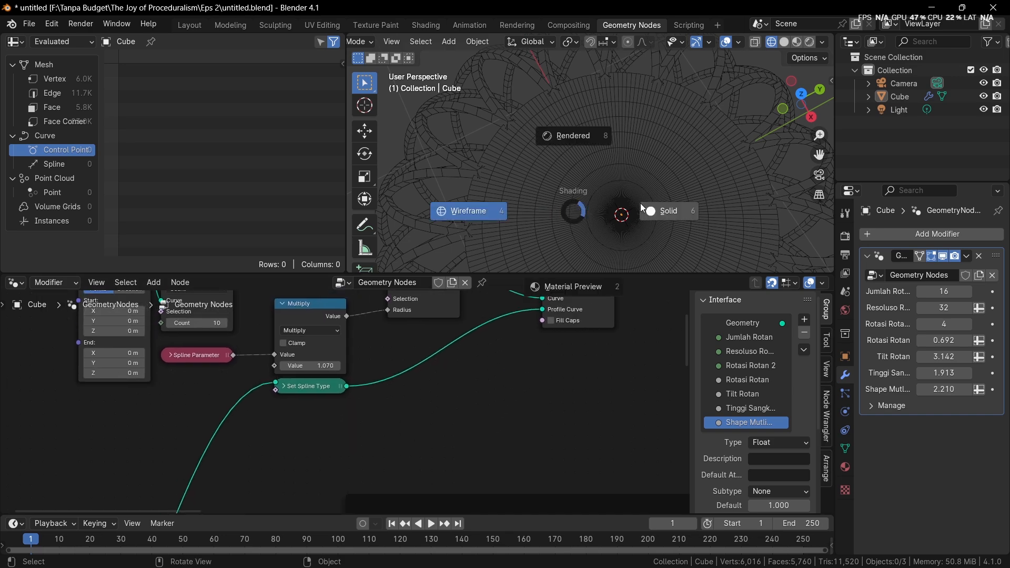
{"action": "left_click", "coordinate": [640, 203]}
{"action": "middle_click_drag", "start_coordinate": [642, 193], "coordinate": [645, 149]}
{"action": "scroll", "coordinate": [652, 382], "scroll_direction": "down", "scroll_amount": 3}
{"action": "mouse_move", "coordinate": [652, 381]}
{"action": "middle_mouse_down"}
{"action": "mouse_move", "coordinate": [598, 390]}
{"action": "mouse_move", "coordinate": [544, 423]}
{"action": "middle_mouse_up"}
{"action": "key", "text": "z"}
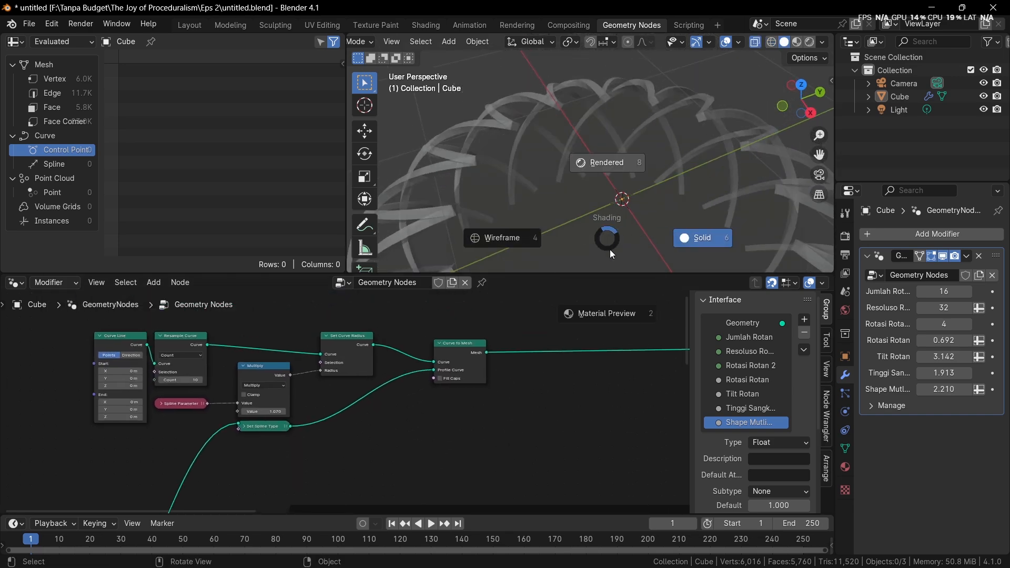
{"action": "left_click", "coordinate": [610, 254]}
{"action": "mouse_move", "coordinate": [618, 221]}
{"action": "middle_mouse_down"}
{"action": "mouse_move", "coordinate": [632, 162]}
{"action": "mouse_move", "coordinate": [620, 199]}
{"action": "middle_mouse_up"}
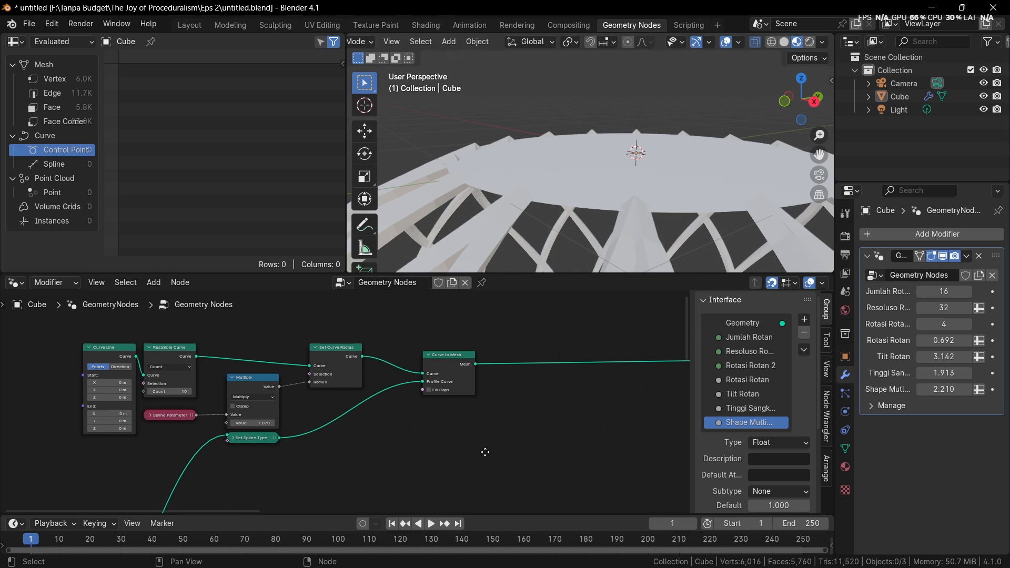
Insert an Extrude Mesh node on the mesh output of the base's Curve to Mesh node
{"action": "middle_click_drag", "start_coordinate": [464, 364], "coordinate": [402, 424]}
{"action": "left_click_drag", "start_coordinate": [403, 424], "coordinate": [373, 416]}
{"action": "key", "text": "shift+a"}
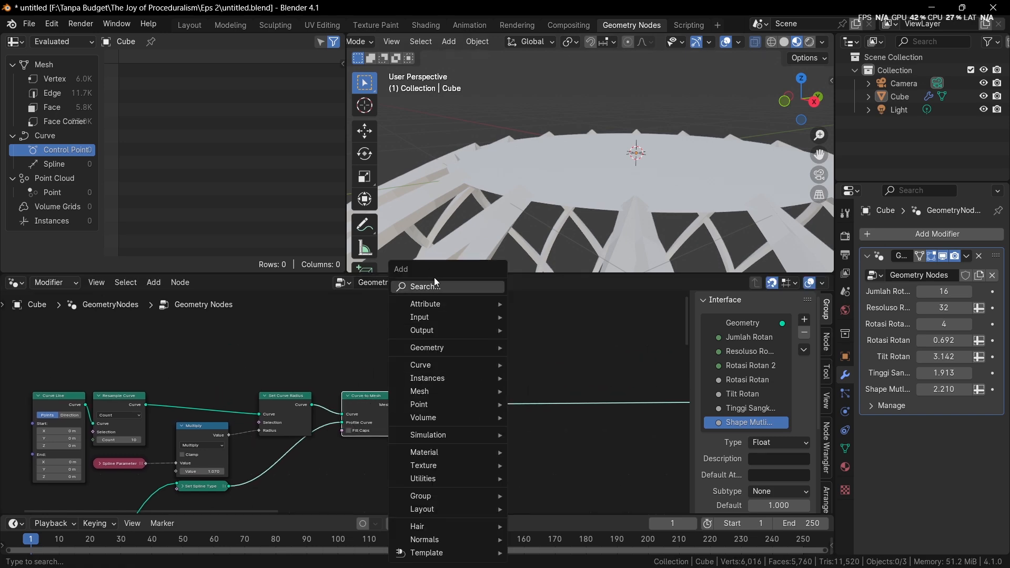
{"action": "type", "text": "ex"}
{"action": "key", "text": "Return"}
{"action": "left_click", "coordinate": [449, 388]}
{"action": "scroll", "coordinate": [458, 395], "scroll_direction": "up", "scroll_amount": 4}
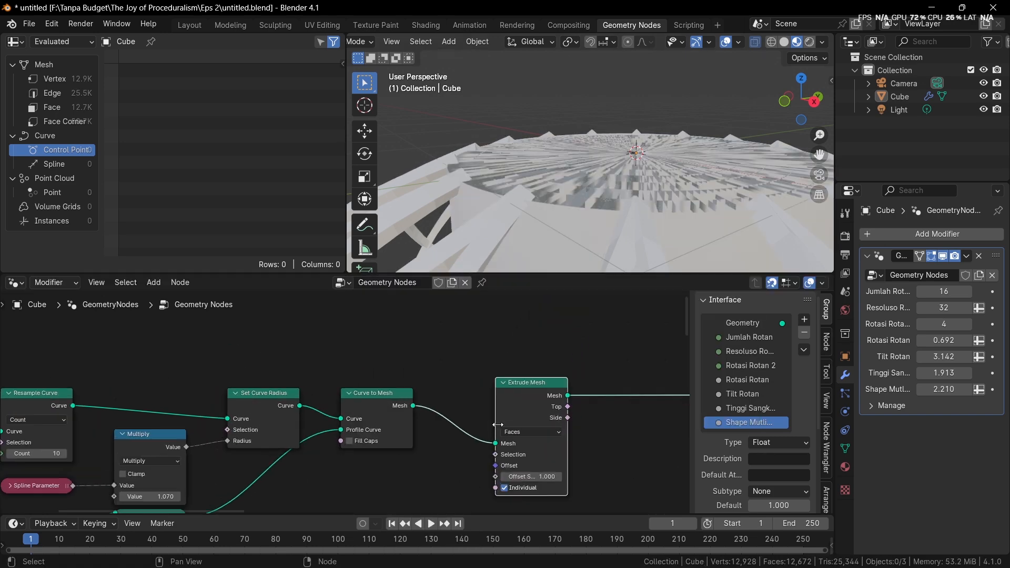
Turn off Individual on the Extrude Mesh node and set its Offset Scale to 0.060
{"action": "left_click", "coordinate": [520, 432]}
{"action": "scroll", "coordinate": [473, 462], "scroll_direction": "up", "scroll_amount": 2}
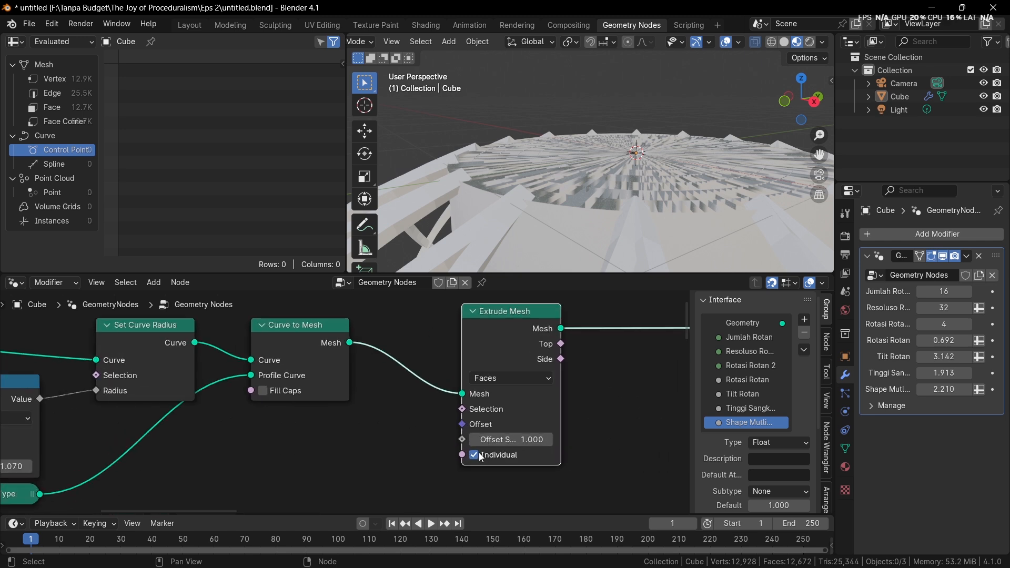
{"action": "left_click", "coordinate": [484, 456]}
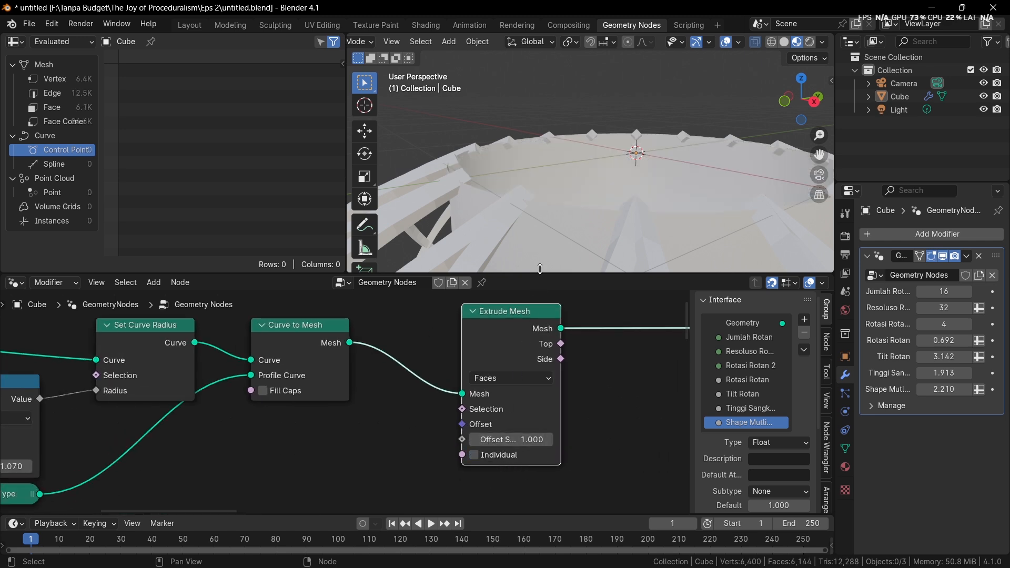
{"action": "scroll", "coordinate": [525, 406], "scroll_direction": "up", "scroll_amount": 1}
{"action": "left_click_drag", "start_coordinate": [541, 447], "coordinate": [487, 447]}
Switch the viewport to Solid shading without X-ray and set the Extrude Mesh Offset Scale to 0.080
{"action": "middle_click_drag", "start_coordinate": [521, 252], "coordinate": [508, 166]}
{"action": "key", "text": "z"}
{"action": "left_click", "coordinate": [662, 102]}
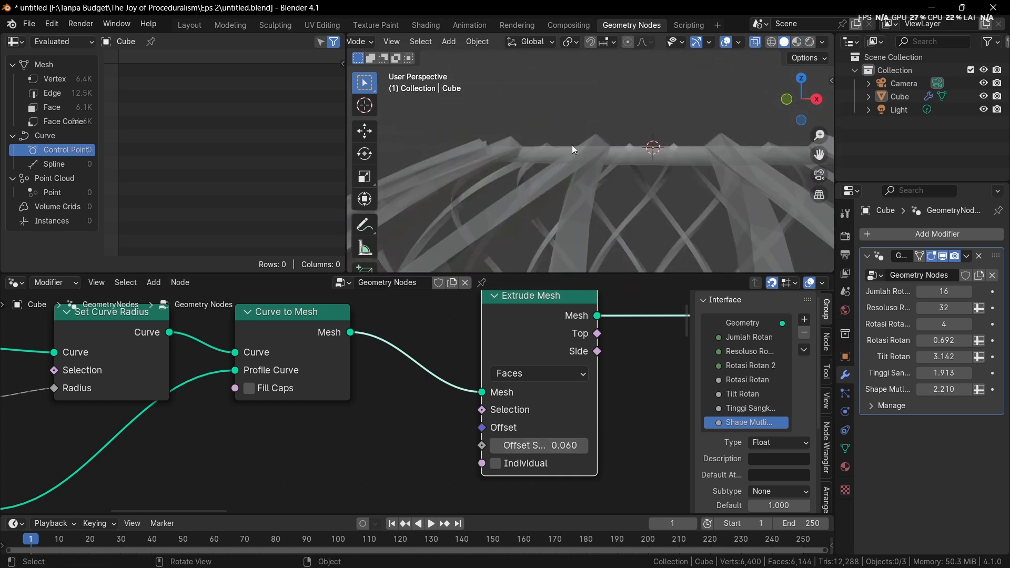
{"action": "key", "text": "alt+z"}
{"action": "middle_click_drag", "start_coordinate": [568, 186], "coordinate": [556, 203]}
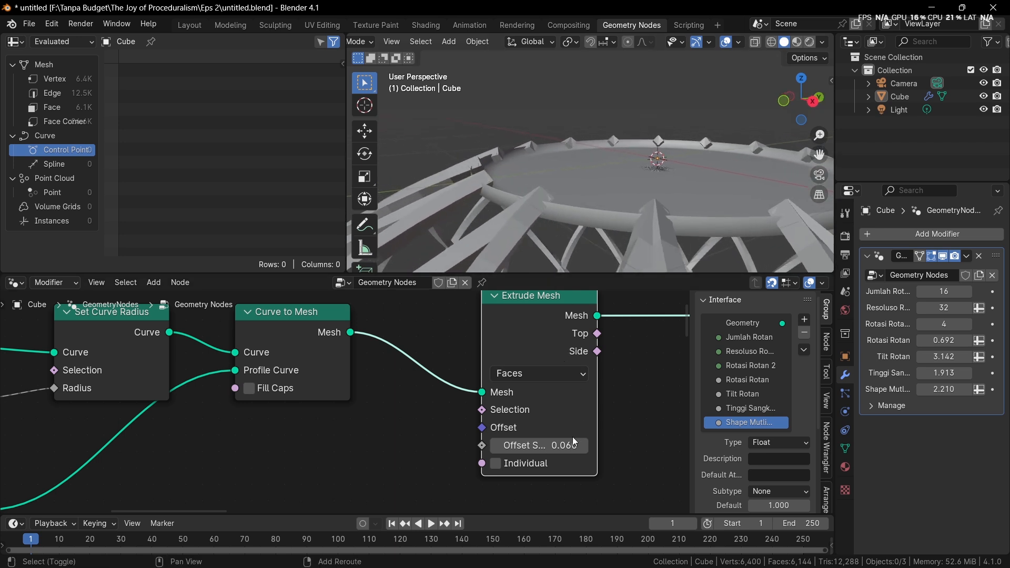
{"action": "left_click_drag", "start_coordinate": [572, 441], "coordinate": [594, 441]}
{"action": "scroll", "coordinate": [500, 409], "scroll_direction": "down", "scroll_amount": 1}
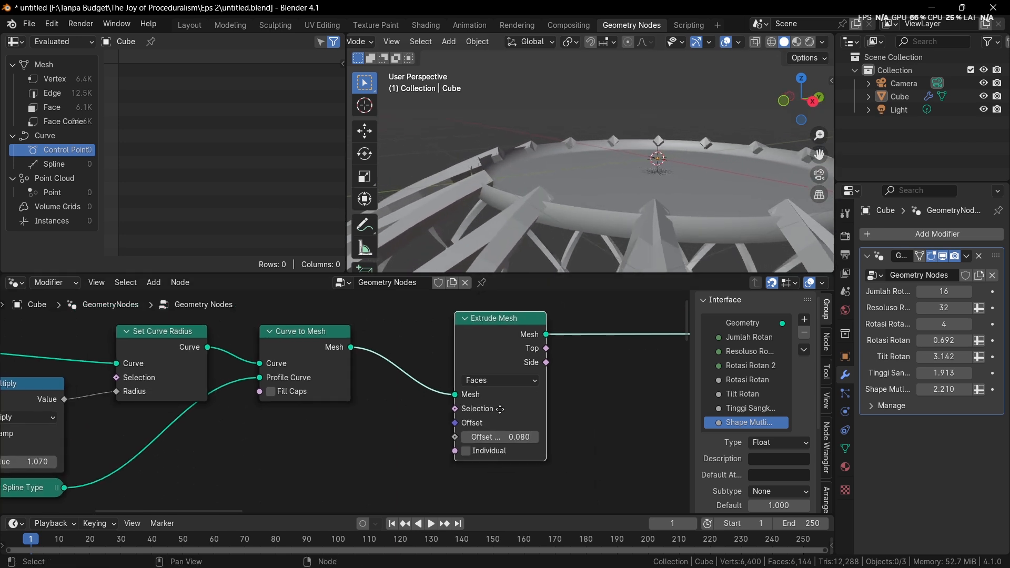
Combine the Curve to Mesh and Extrude Mesh outputs in a Join Geometry node, with Extrude Mesh placed below the direct link
{"action": "middle_click_drag", "start_coordinate": [500, 409], "coordinate": [510, 416]}
{"action": "left_click_drag", "start_coordinate": [500, 345], "coordinate": [474, 358]}
{"action": "left_click", "coordinate": [324, 358]}
{"action": "middle_click_drag", "start_coordinate": [463, 376], "coordinate": [524, 372]}
{"action": "left_click_drag", "start_coordinate": [533, 370], "coordinate": [535, 395]}
{"action": "right_click_drag", "start_coordinate": [395, 352], "coordinate": [532, 384], "text": "ctrl+shift"}
{"action": "middle_click_drag", "start_coordinate": [535, 387], "coordinate": [386, 401]}
{"action": "left_click_drag", "start_coordinate": [387, 401], "coordinate": [388, 440]}
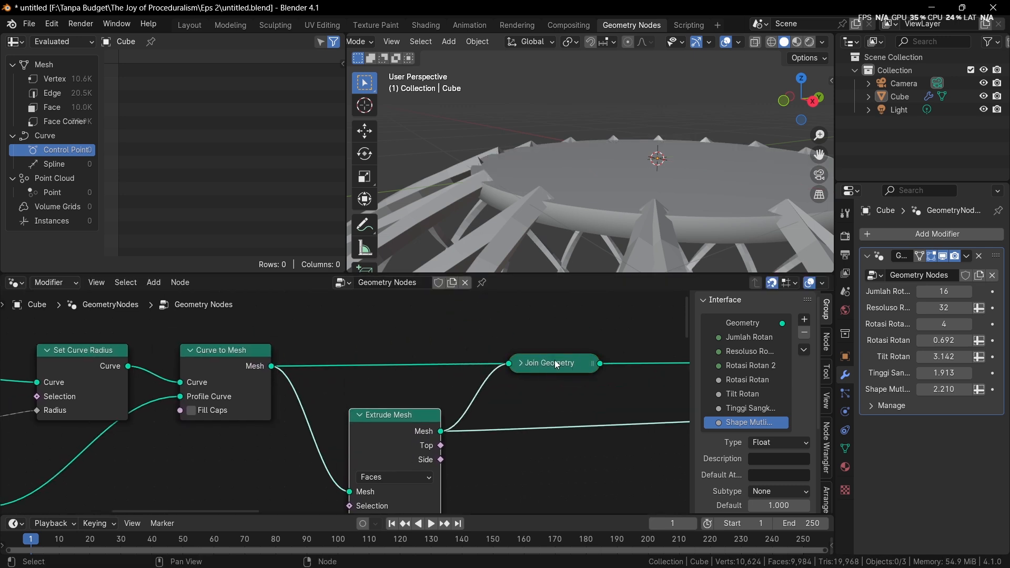
Insert a Merge by Distance node directly after the Join Geometry node of the base
{"action": "middle_click_drag", "start_coordinate": [589, 409], "coordinate": [469, 402]}
{"action": "key", "text": "shift+a"}
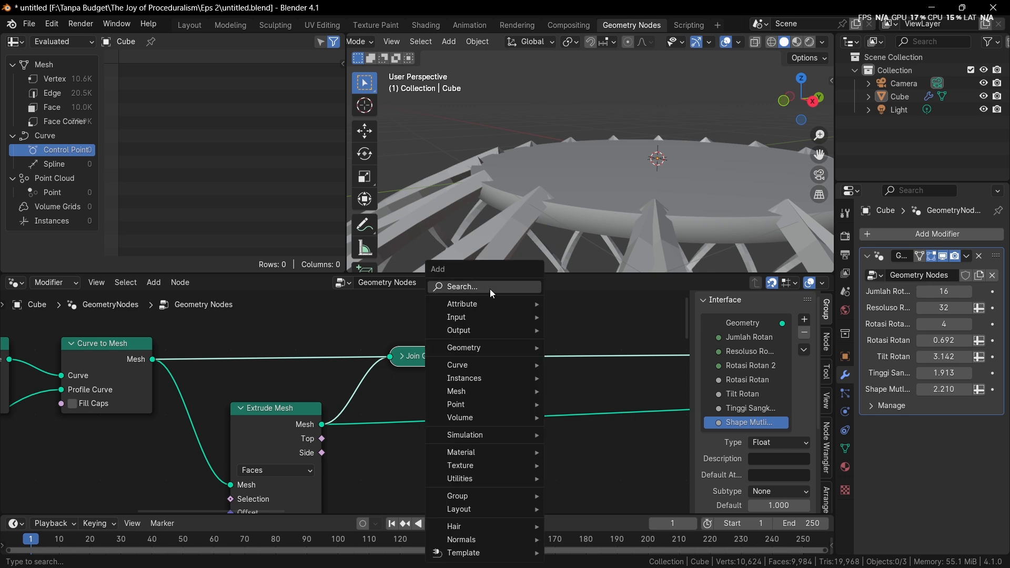
{"action": "left_click", "coordinate": [490, 289]}
{"action": "type", "text": "merge"}
{"action": "key", "text": "Return"}
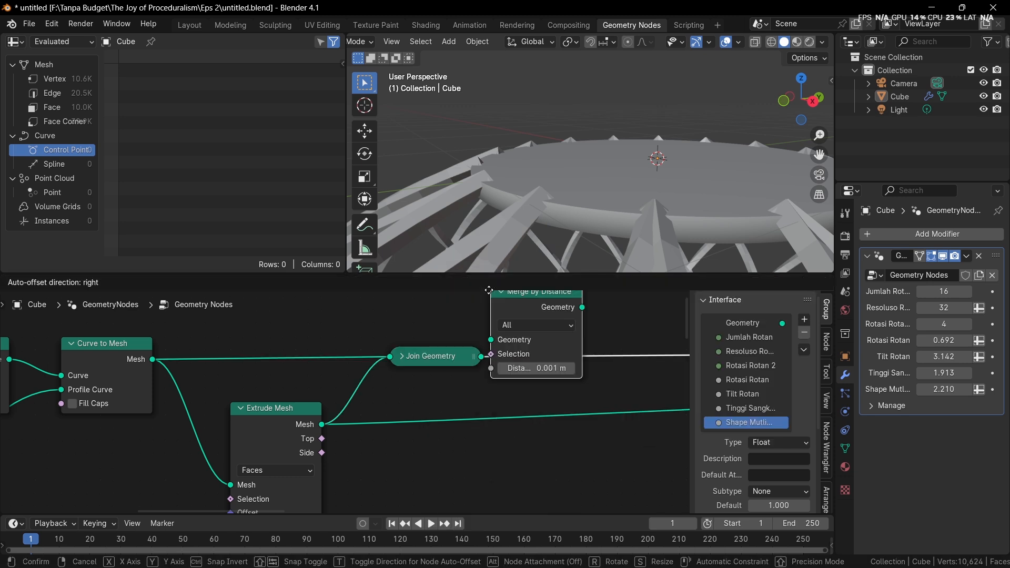
{"action": "left_click", "coordinate": [489, 291]}
{"action": "scroll", "coordinate": [536, 355], "scroll_direction": "down", "scroll_amount": 2}
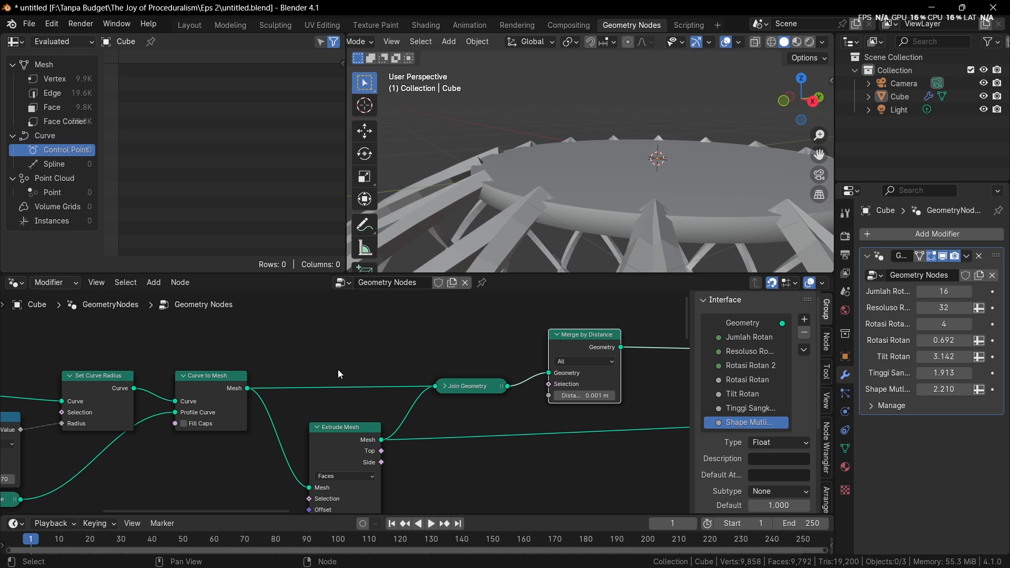
{"action": "key", "text": "shift+a"}
{"action": "left_click", "coordinate": [286, 281]}
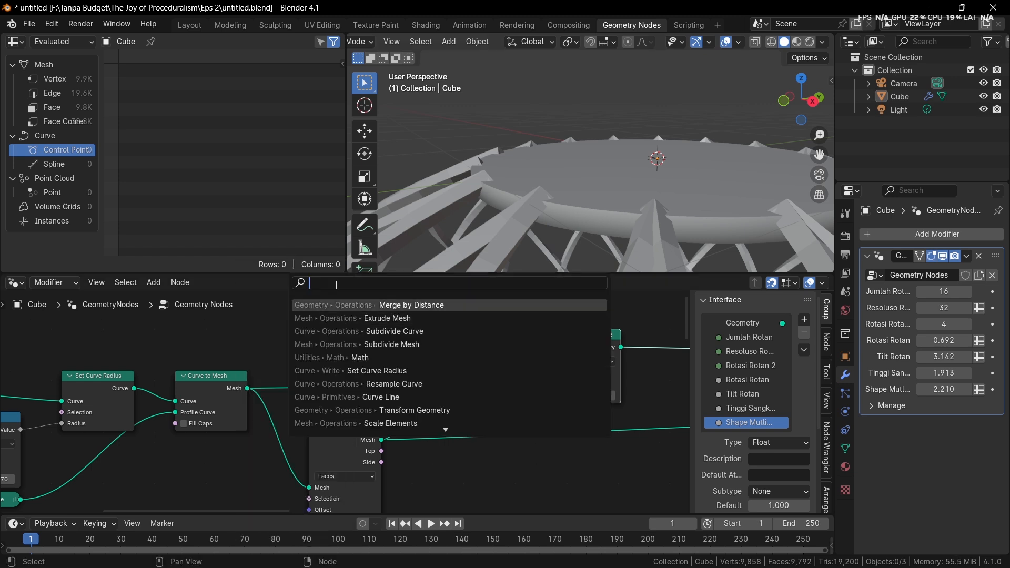
{"action": "key", "text": "Escape"}
{"action": "mouse_move", "coordinate": [212, 387]}
{"action": "left_mouse_down"}
{"action": "mouse_move", "coordinate": [275, 386]}
{"action": "mouse_move", "coordinate": [202, 374]}
{"action": "left_mouse_up"}
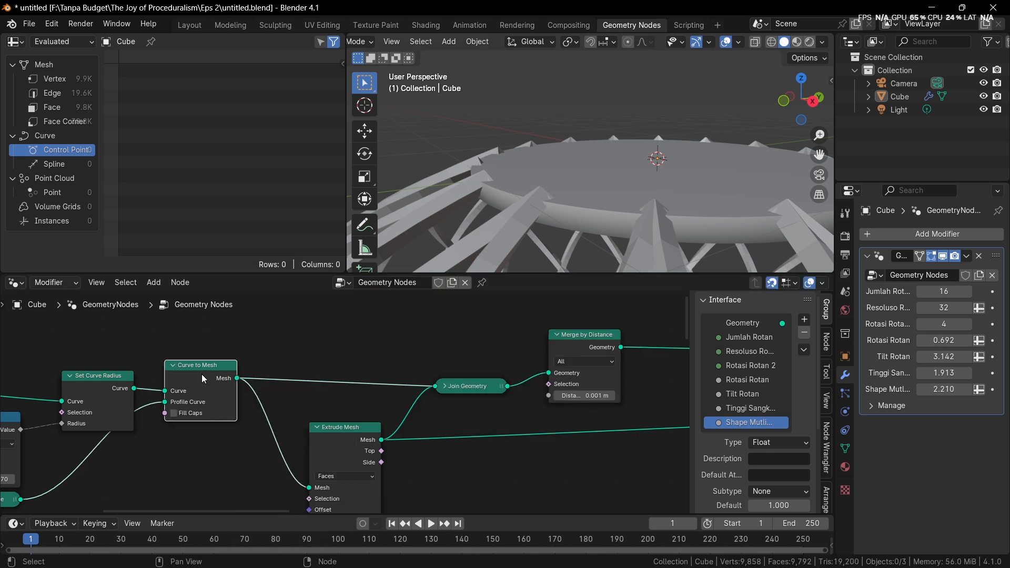
Gather the Curve to Mesh output links in a reroute and insert a Set Position node before it
{"action": "right_click_drag", "start_coordinate": [267, 360], "coordinate": [246, 453], "text": "shift"}
{"action": "left_click_drag", "start_coordinate": [200, 383], "coordinate": [198, 394]}
{"action": "key", "text": "shift+a"}
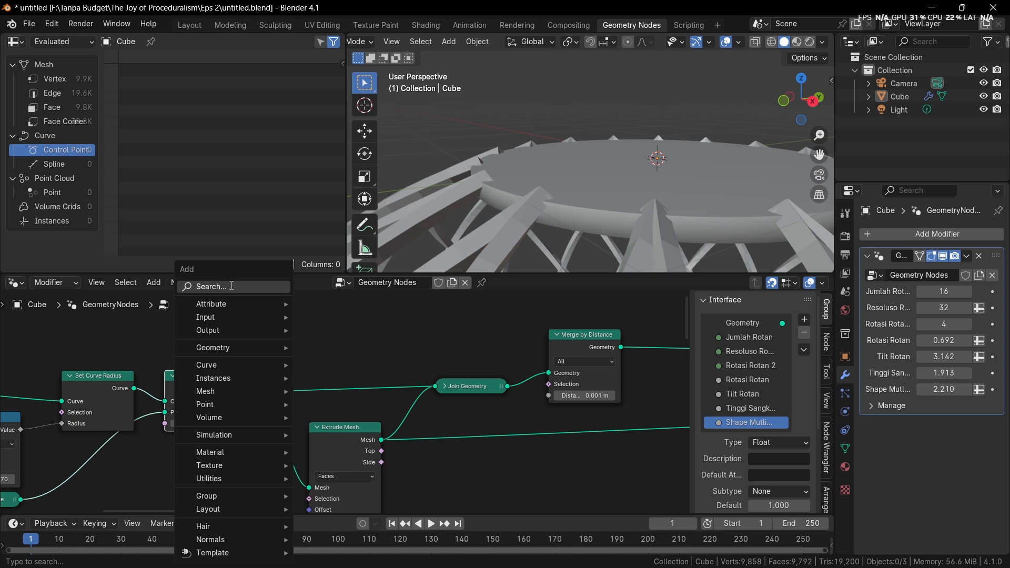
{"action": "type", "text": "set"}
{"action": "left_click", "coordinate": [295, 331]}
{"action": "left_click", "coordinate": [267, 382]}
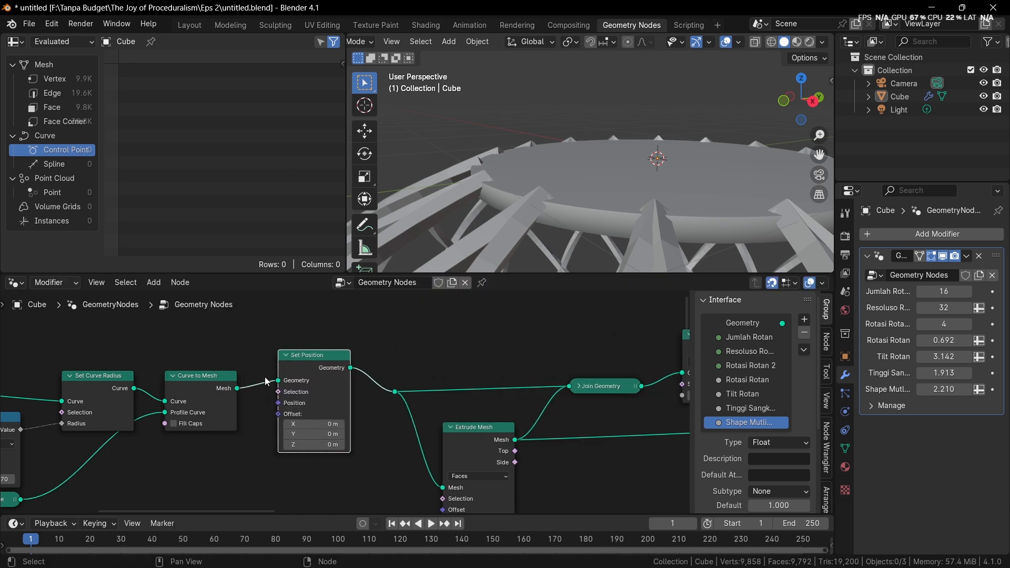
Set the Set Position Z offset to 0.05 m and the Extrude Mesh Offset Scale to 0.120
{"action": "scroll", "coordinate": [266, 384], "scroll_direction": "up", "scroll_amount": 2}
{"action": "left_click_drag", "start_coordinate": [293, 451], "coordinate": [319, 452], "text": "shift"}
{"action": "middle_click_drag", "start_coordinate": [443, 492], "coordinate": [413, 359]}
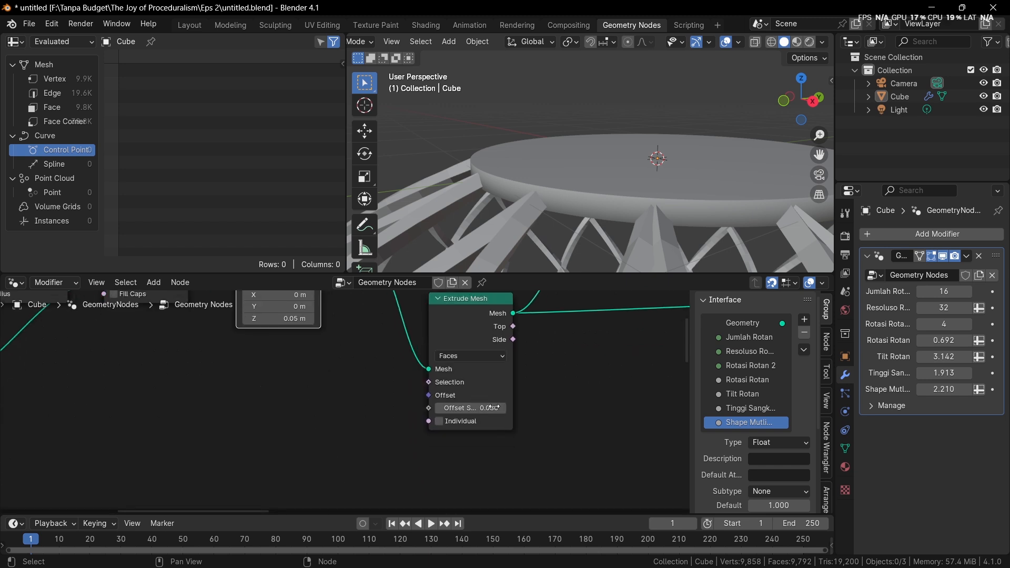
{"action": "left_click_drag", "start_coordinate": [492, 408], "coordinate": [526, 408], "text": "shift"}
{"action": "scroll", "coordinate": [591, 164], "scroll_direction": "down", "scroll_amount": 3}
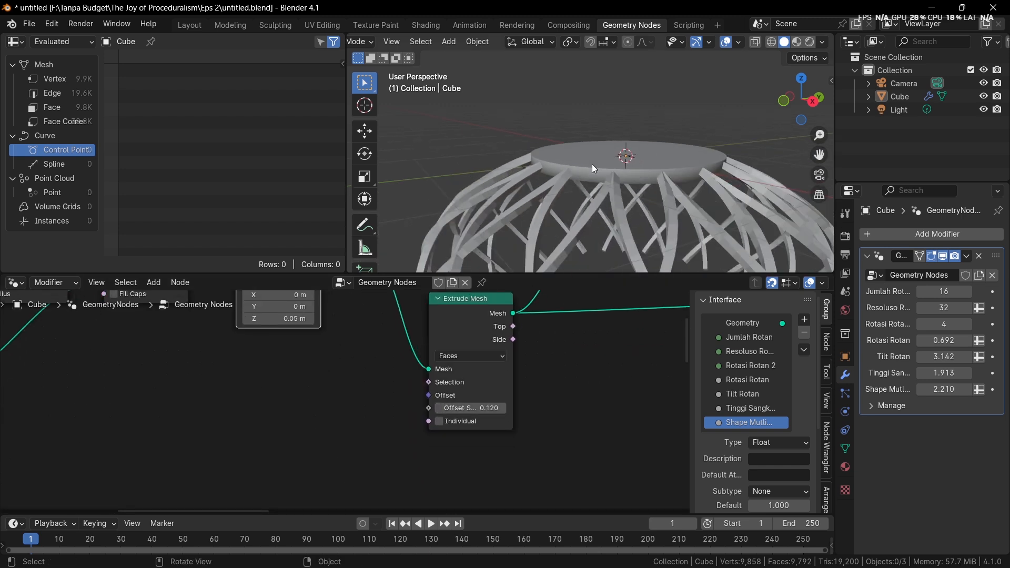
Examine the thickened base disc and how its rim meets the rattan strands from several angles and distances
{"action": "middle_click_drag", "start_coordinate": [591, 164], "coordinate": [537, 172]}
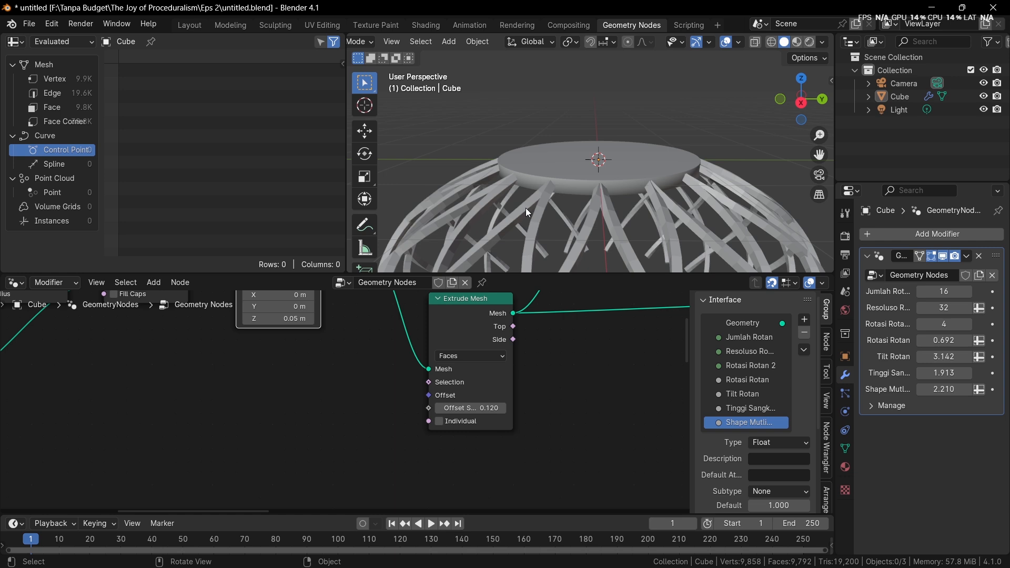
{"action": "scroll", "coordinate": [464, 369], "scroll_direction": "down", "scroll_amount": 5}
{"action": "middle_click_drag", "start_coordinate": [462, 379], "coordinate": [435, 496]}
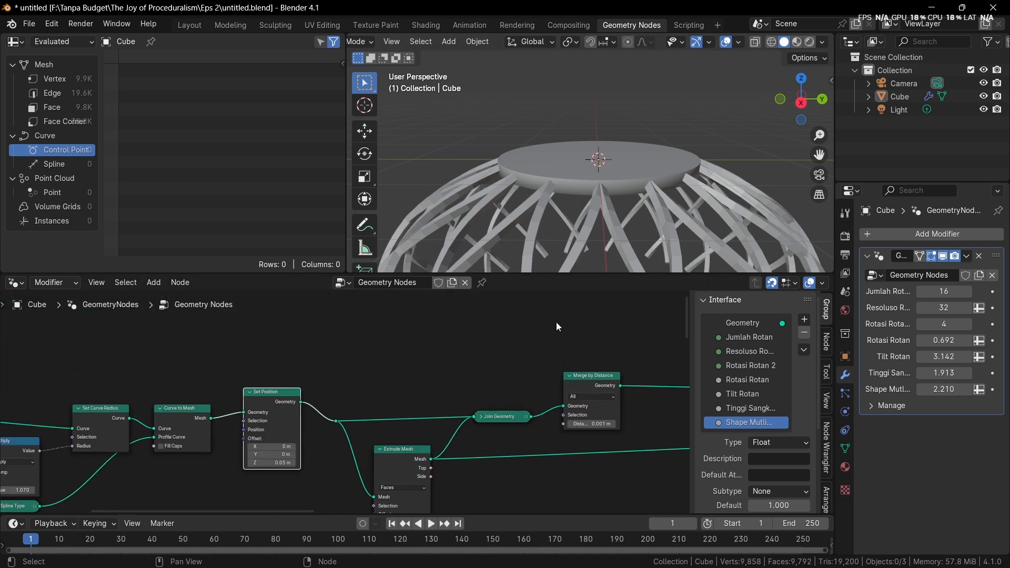
{"action": "middle_click_drag", "start_coordinate": [626, 217], "coordinate": [619, 250]}
{"action": "scroll", "coordinate": [689, 195], "scroll_direction": "up", "scroll_amount": 5}
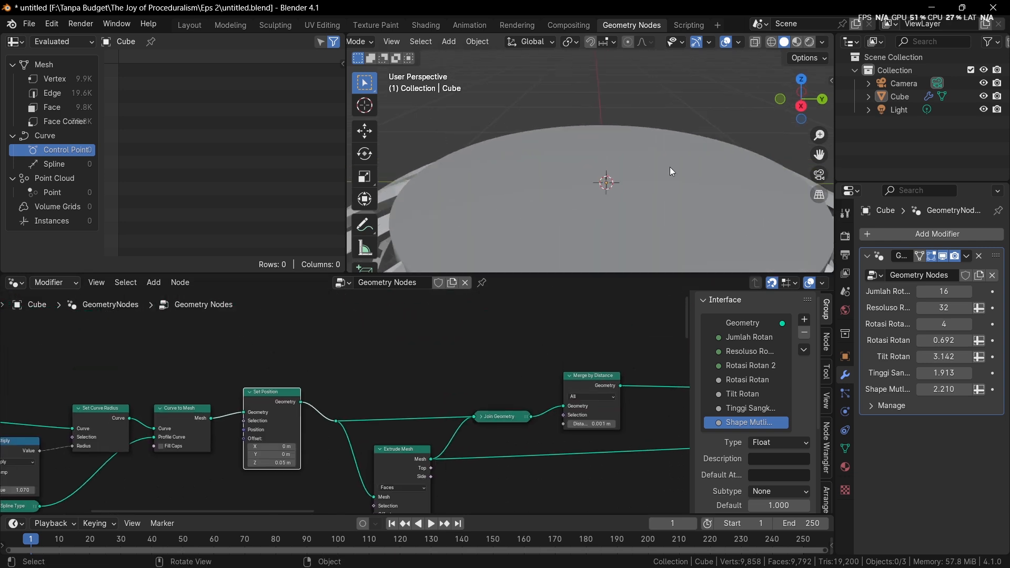
{"action": "left_click", "coordinate": [630, 167]}
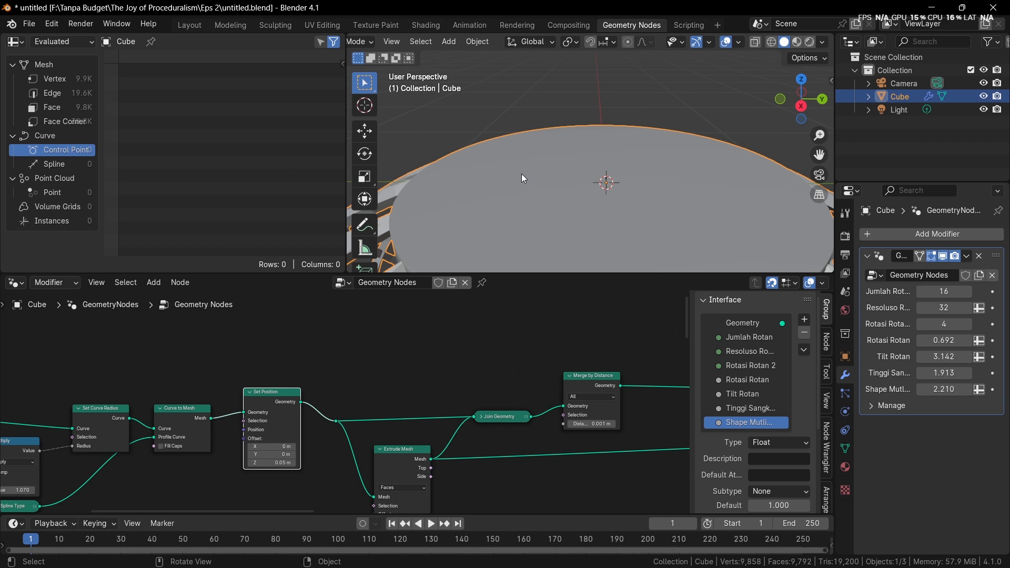
{"action": "scroll", "coordinate": [624, 166], "scroll_direction": "down", "scroll_amount": 5}
{"action": "scroll", "coordinate": [624, 166], "scroll_direction": "up", "scroll_amount": 2}
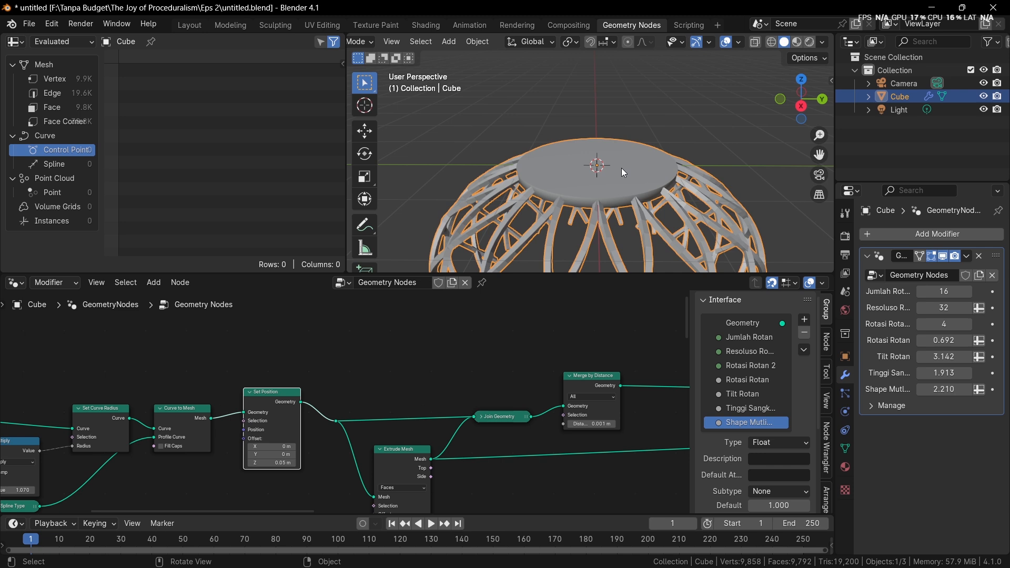
{"action": "scroll", "coordinate": [462, 392], "scroll_direction": "down", "scroll_amount": 6}
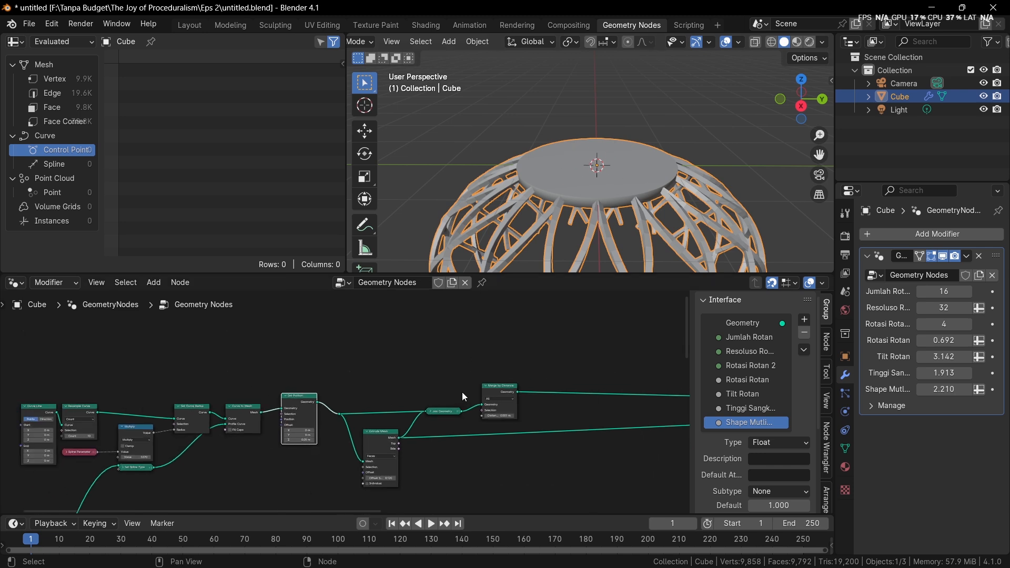
Duplicate the Extrude Mesh node and place the copy above the link between Set Position and Join Geometry
{"action": "scroll", "coordinate": [468, 373], "scroll_direction": "down", "scroll_amount": 2}
{"action": "mouse_move", "coordinate": [462, 392]}
{"action": "middle_mouse_down"}
{"action": "mouse_move", "coordinate": [453, 364]}
{"action": "mouse_move", "coordinate": [443, 395]}
{"action": "middle_mouse_up"}
{"action": "scroll", "coordinate": [363, 426], "scroll_direction": "up", "scroll_amount": 4}
{"action": "scroll", "coordinate": [348, 436], "scroll_direction": "up", "scroll_amount": 3}
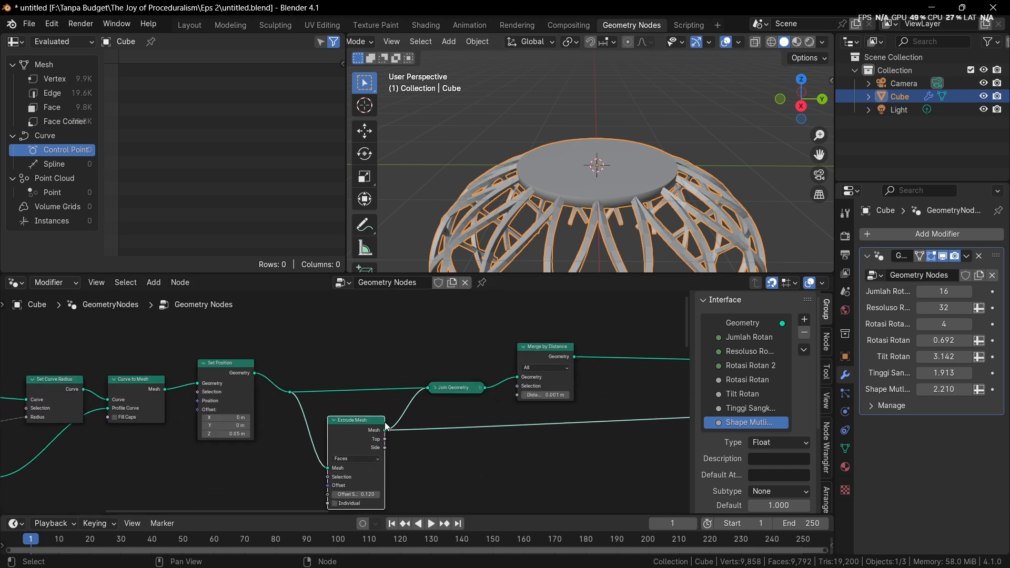
{"action": "key", "text": "shift+d"}
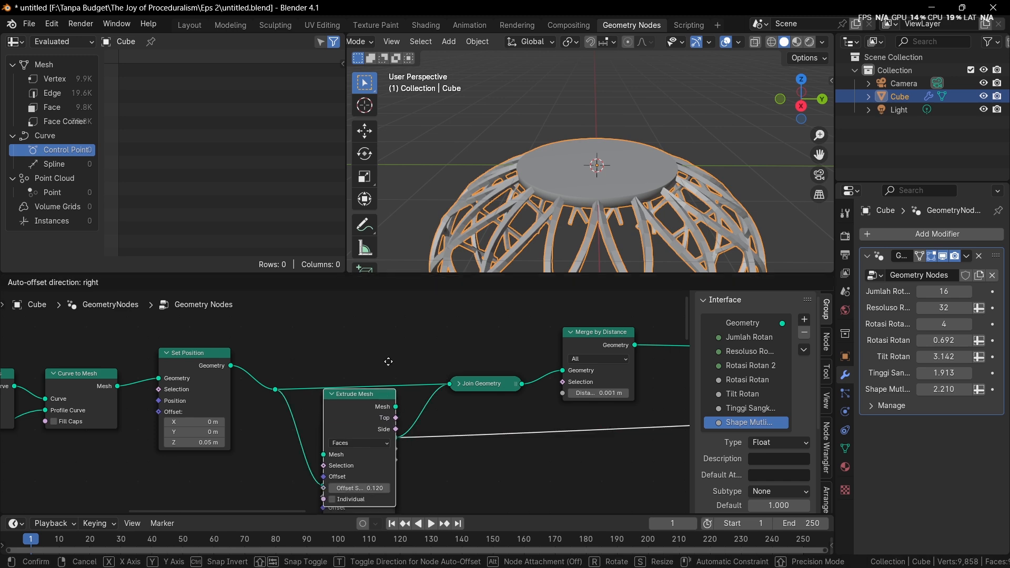
{"action": "scroll", "coordinate": [368, 368], "scroll_direction": "down", "scroll_amount": 2}
{"action": "left_click", "coordinate": [370, 351]}
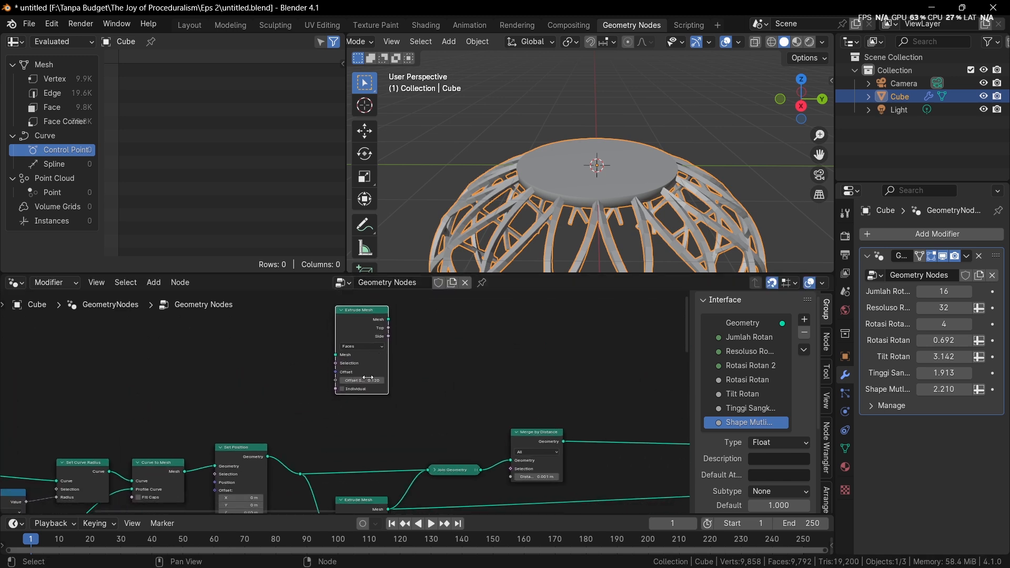
{"action": "key", "text": "g"}
{"action": "left_click", "coordinate": [368, 411]}
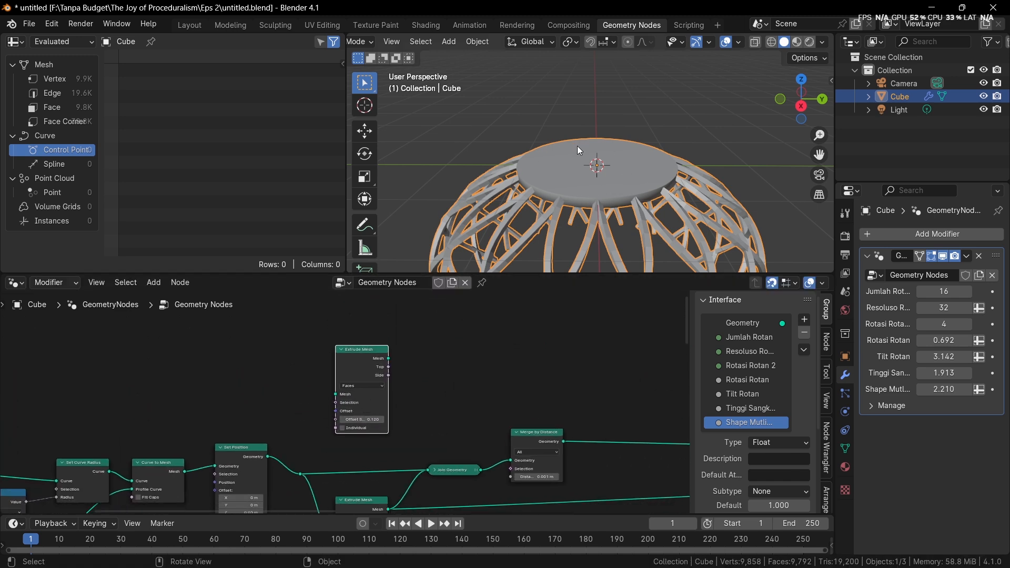
Connect the Set Position Geometry output to the Mesh input of the duplicated Extrude Mesh node
{"action": "scroll", "coordinate": [403, 396], "scroll_direction": "up", "scroll_amount": 2}
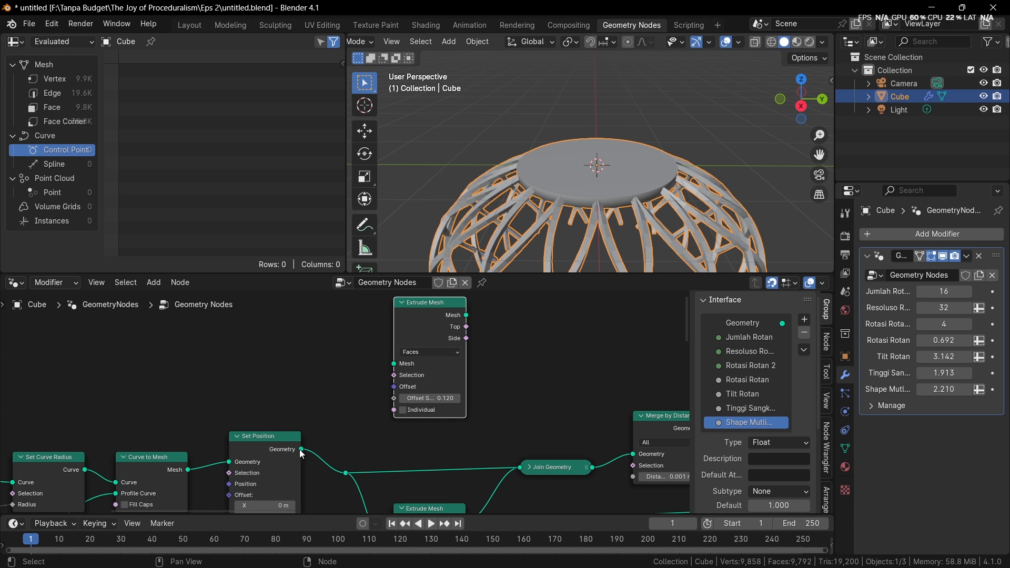
{"action": "left_click_drag", "start_coordinate": [301, 449], "coordinate": [447, 397]}
{"action": "scroll", "coordinate": [452, 393], "scroll_direction": "up", "scroll_amount": 1}
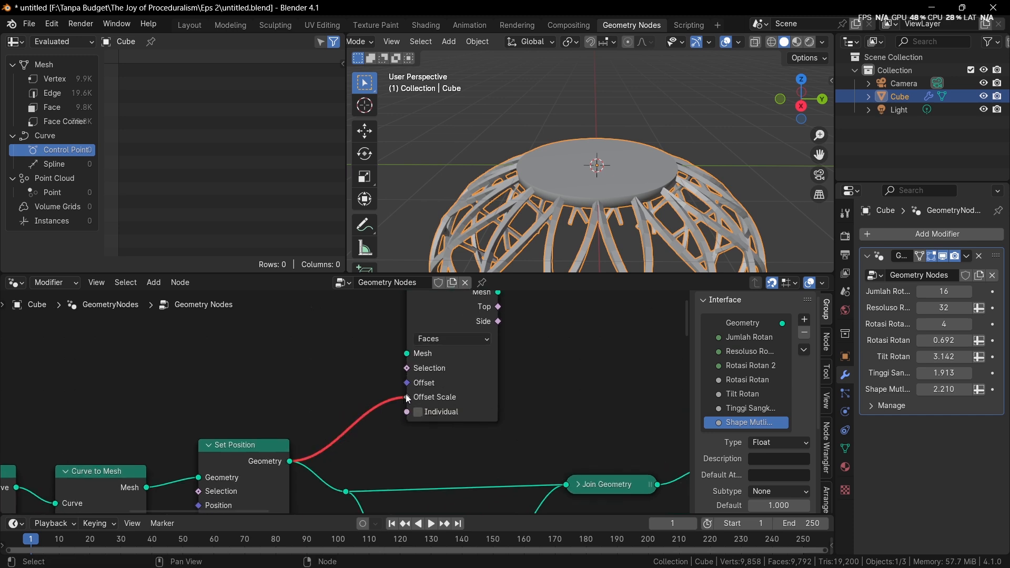
{"action": "key", "text": "ctrl+z"}
{"action": "left_click_drag", "start_coordinate": [289, 462], "coordinate": [408, 355]}
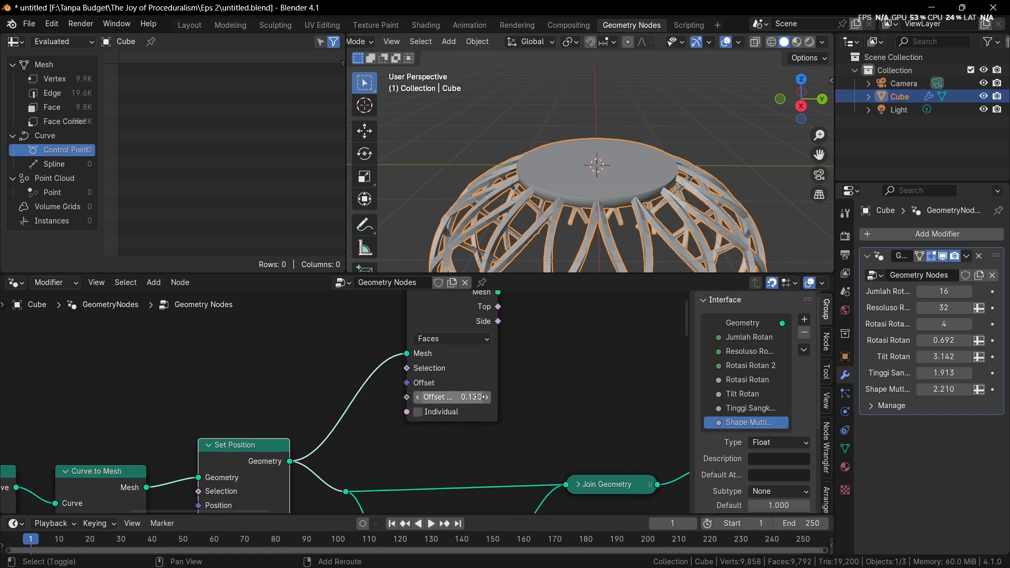
Set the duplicated Extrude Mesh Offset Scale to -0.160, preview its output alone, and inspect it from below
{"action": "left_click_drag", "start_coordinate": [471, 397], "coordinate": [456, 397]}
{"action": "left_click", "coordinate": [479, 324], "text": "ctrl+shift"}
{"action": "middle_click_drag", "start_coordinate": [577, 194], "coordinate": [573, 96]}
{"action": "middle_click_drag", "start_coordinate": [437, 380], "coordinate": [457, 371]}
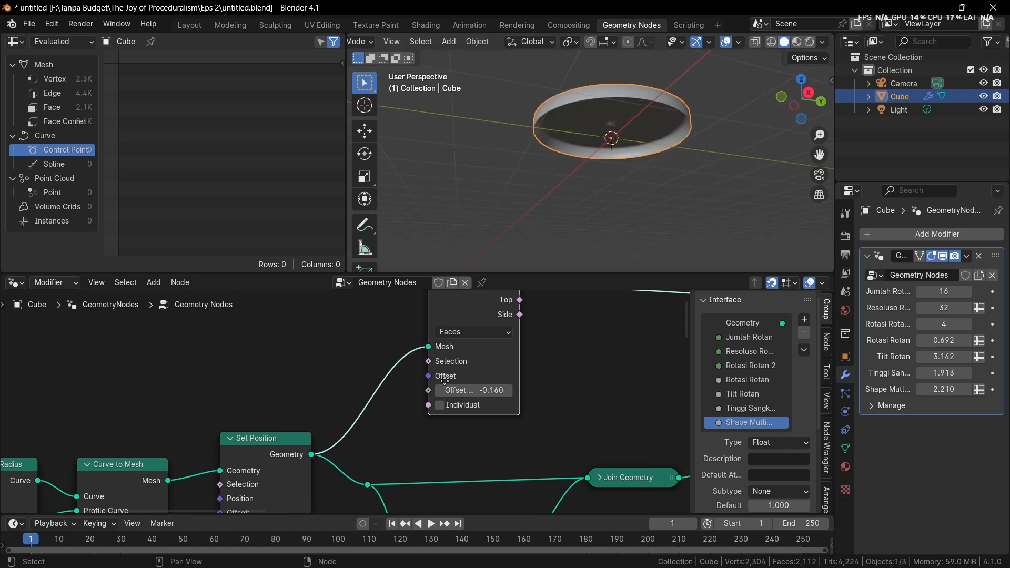
{"action": "scroll", "coordinate": [463, 368], "scroll_direction": "down", "scroll_amount": 2}
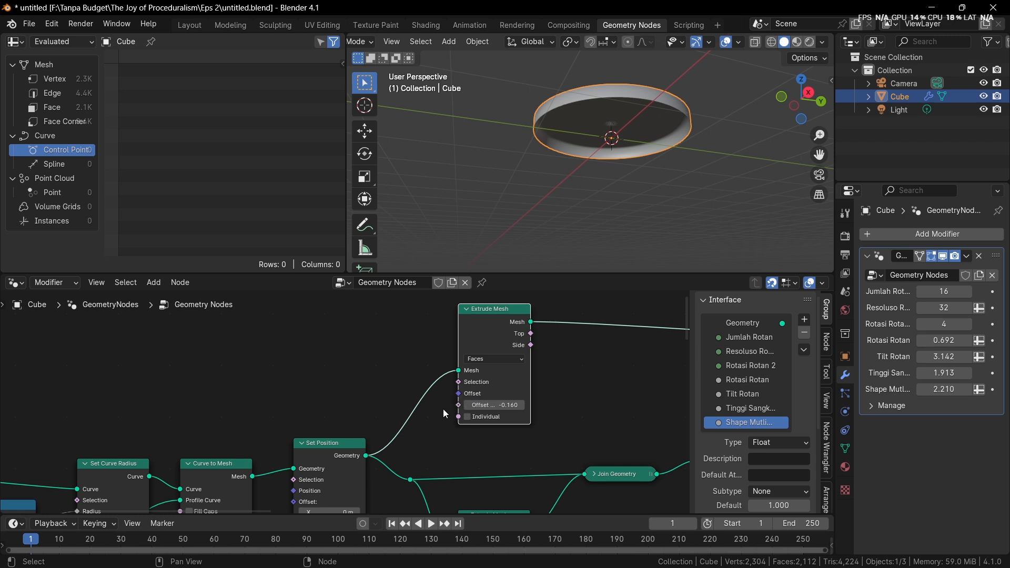
Move the Curve Line and Resample Curve nodes back to leave room before Set Curve Radius
{"action": "scroll", "coordinate": [350, 452], "scroll_direction": "down", "scroll_amount": 4}
{"action": "middle_click_drag", "start_coordinate": [173, 460], "coordinate": [368, 379]}
{"action": "scroll", "coordinate": [358, 407], "scroll_direction": "up", "scroll_amount": 1}
{"action": "left_click_drag", "start_coordinate": [170, 370], "coordinate": [316, 420]}
{"action": "key", "text": "g"}
{"action": "left_click", "coordinate": [221, 404]}
Add a Capture Attribute node on the link between Resample Curve and Set Curve Radius
{"action": "key", "text": "shift+a"}
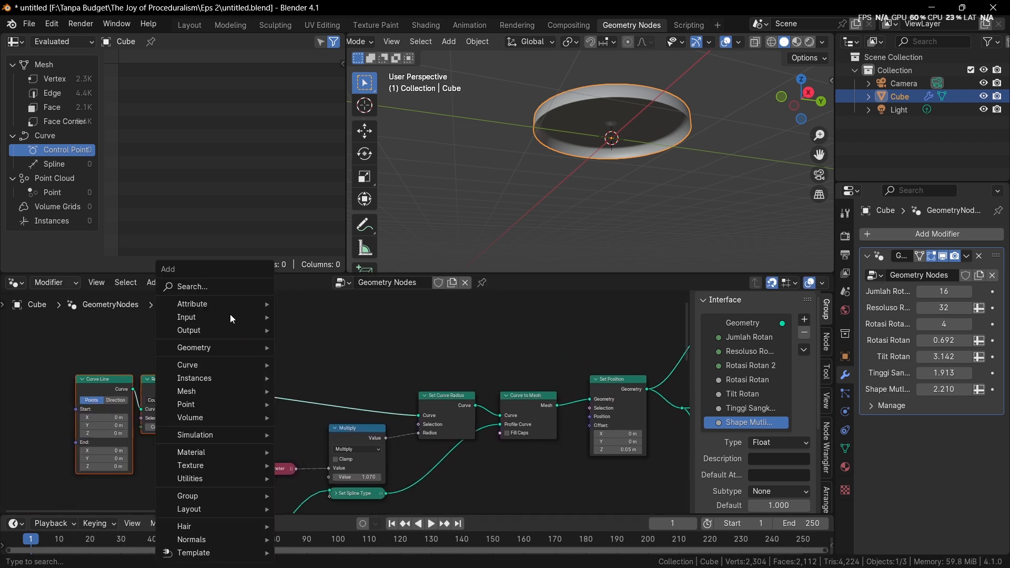
{"action": "left_click", "coordinate": [215, 290]}
{"action": "type", "text": "ca"}
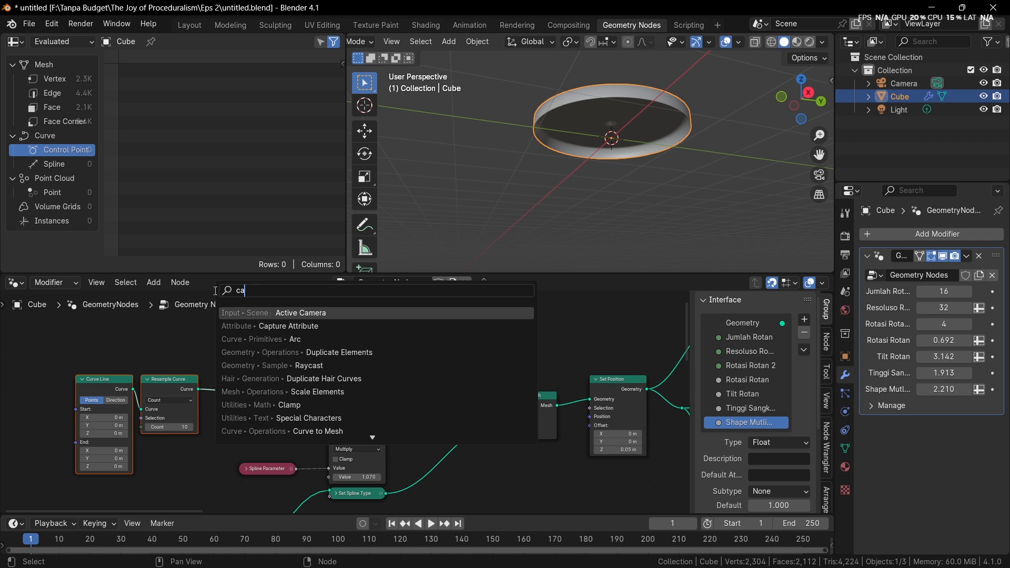
{"action": "type", "text": "pture"}
{"action": "key", "text": "Return"}
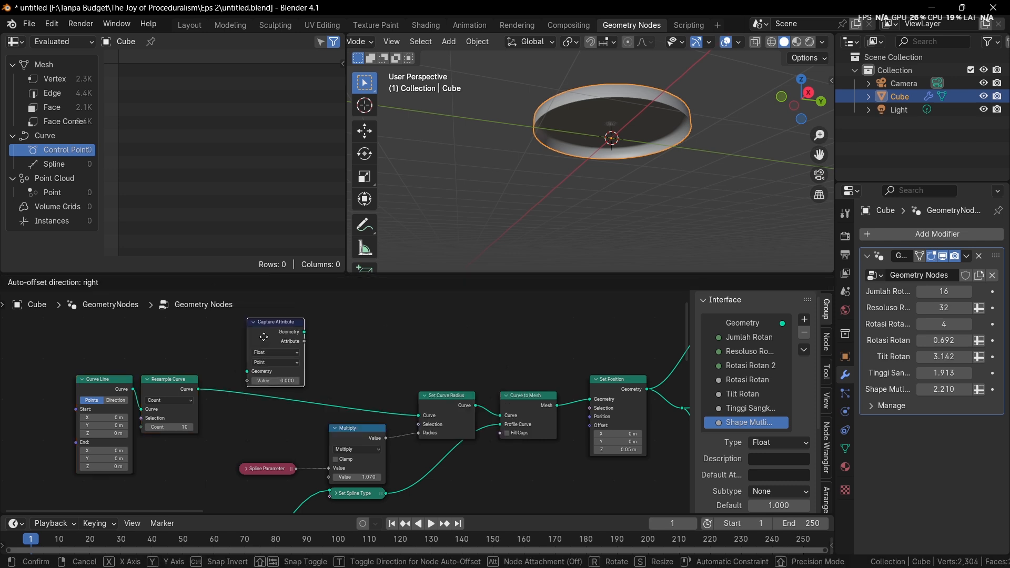
{"action": "left_click", "coordinate": [277, 364]}
{"action": "scroll", "coordinate": [315, 366], "scroll_direction": "up", "scroll_amount": 2}
Set the Capture Attribute data type to Integer and connect the Spline Parameter to its Value input
{"action": "left_click", "coordinate": [354, 367]}
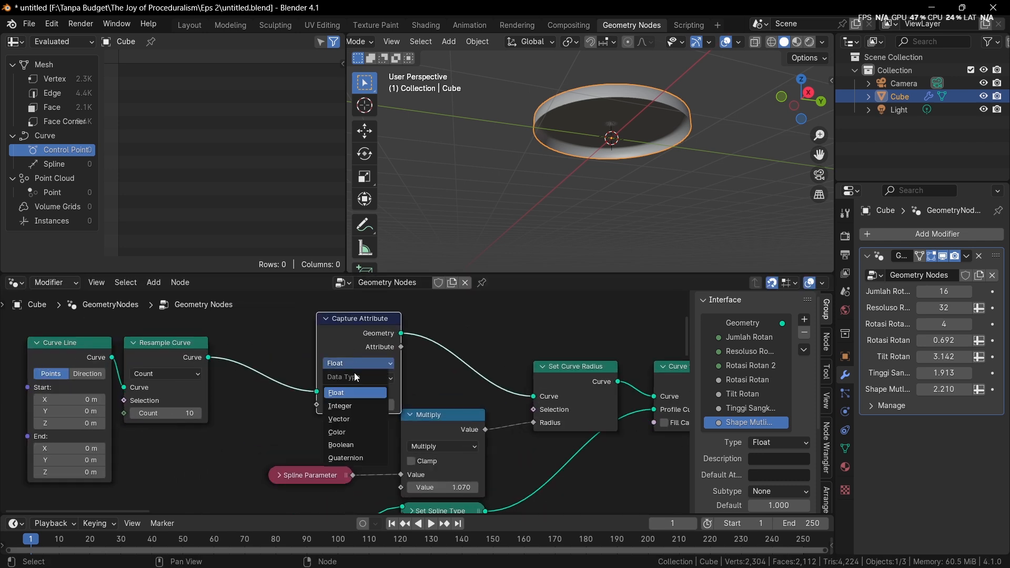
{"action": "left_click", "coordinate": [349, 408]}
{"action": "left_click_drag", "start_coordinate": [352, 475], "coordinate": [321, 408]}
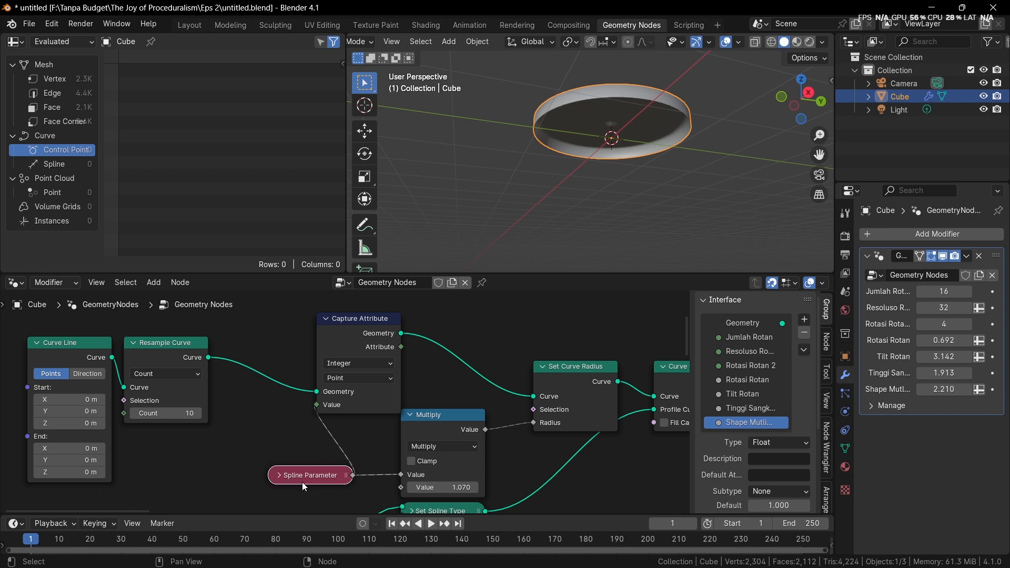
Add an integer Compare node fed by the captured Attribute output and place it above Curve to Mesh
{"action": "scroll", "coordinate": [352, 392], "scroll_direction": "down", "scroll_amount": 5}
{"action": "middle_click_drag", "start_coordinate": [352, 392], "coordinate": [268, 415]}
{"action": "middle_click_drag", "start_coordinate": [386, 380], "coordinate": [264, 409]}
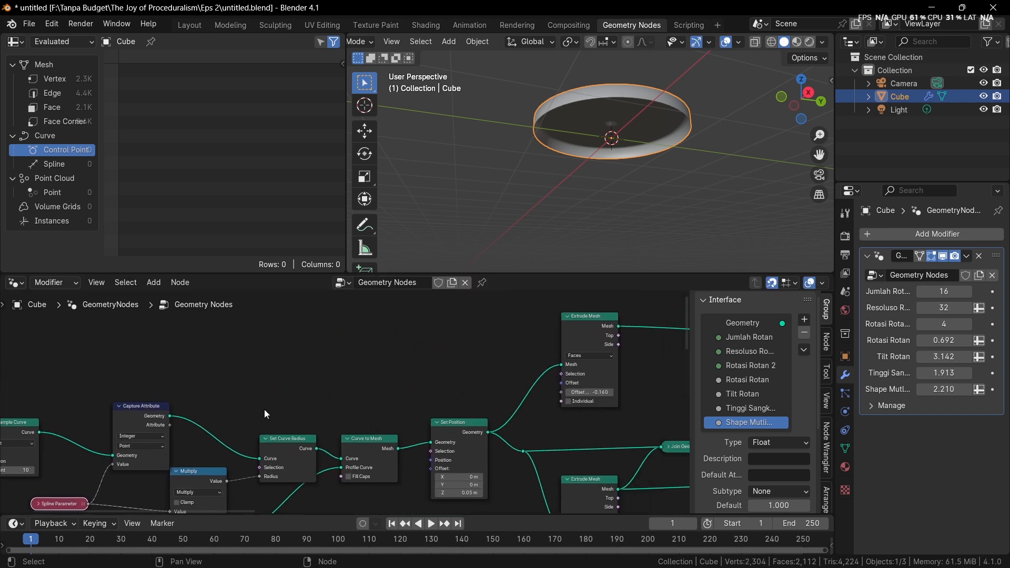
{"action": "left_click_drag", "start_coordinate": [169, 425], "coordinate": [337, 312]}
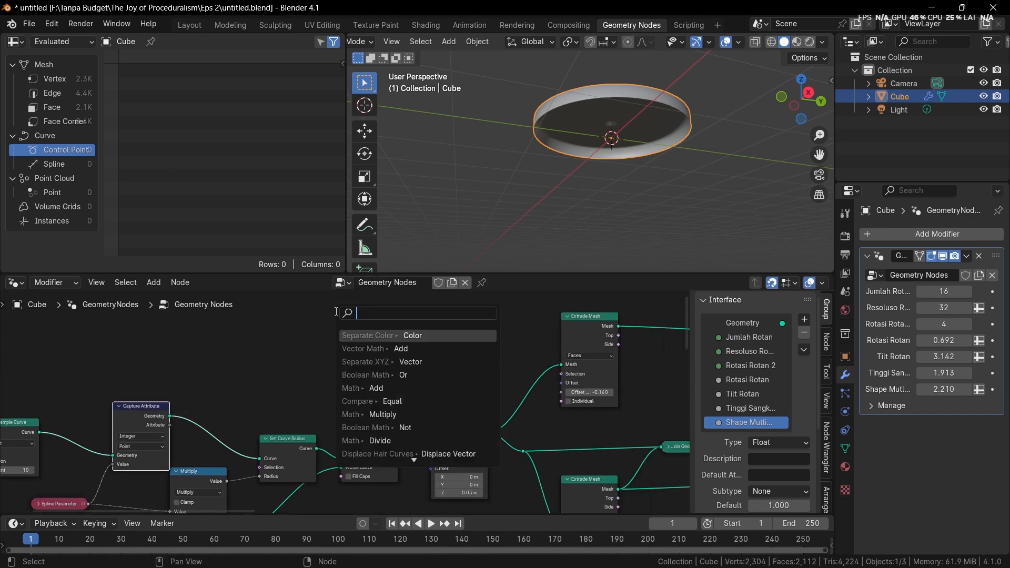
{"action": "type", "text": "compare"}
{"action": "key", "text": "Return"}
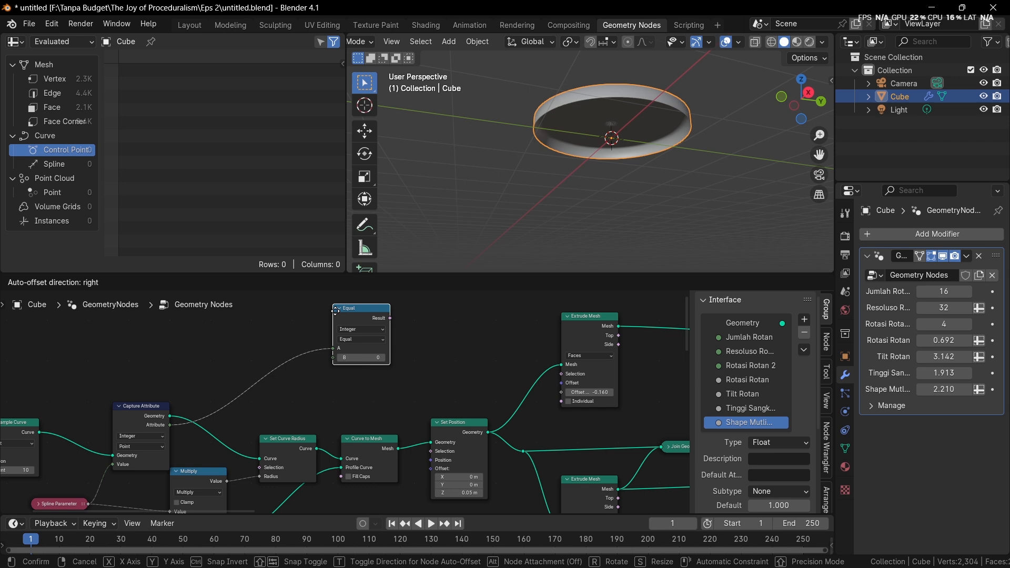
{"action": "left_click", "coordinate": [335, 335]}
Set the Compare operation to Greater Than and connect its Result to the upper Extrude Mesh node's Selection
{"action": "middle_click_drag", "start_coordinate": [516, 168], "coordinate": [488, 263]}
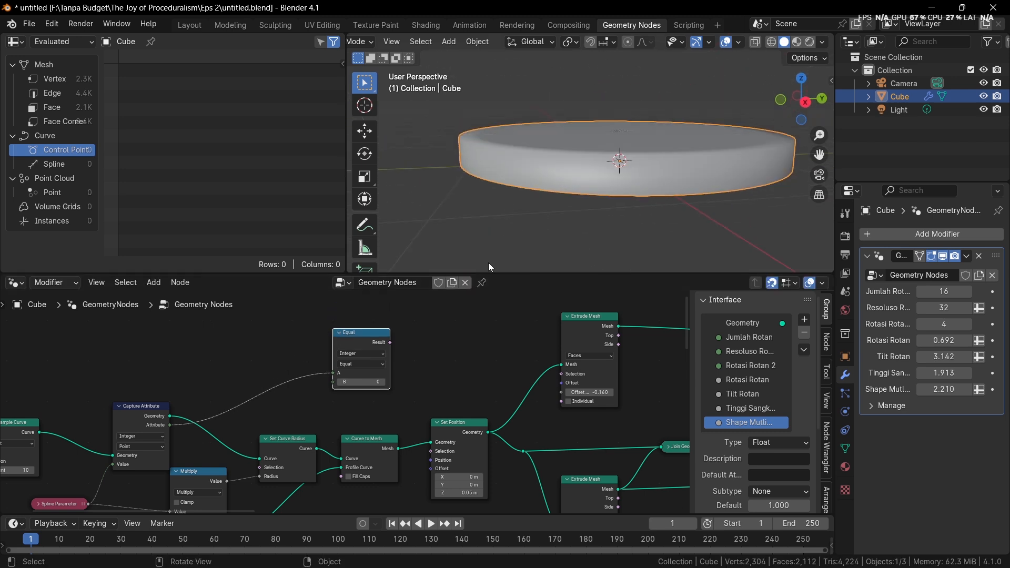
{"action": "scroll", "coordinate": [444, 321], "scroll_direction": "up", "scroll_amount": 4}
{"action": "left_click", "coordinate": [338, 380]}
{"action": "left_click", "coordinate": [340, 430]}
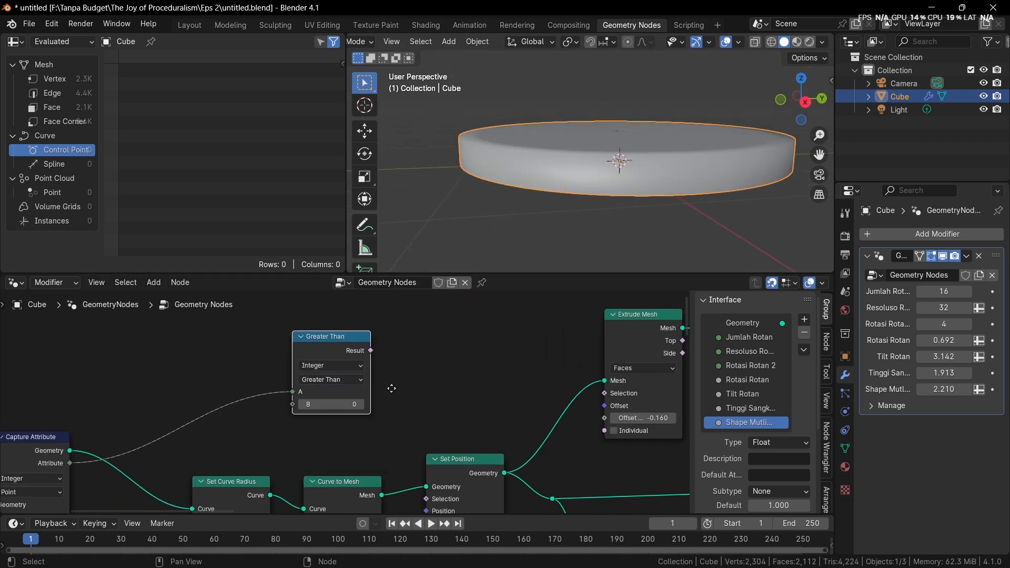
{"action": "middle_click_drag", "start_coordinate": [391, 388], "coordinate": [313, 389]}
{"action": "left_click_drag", "start_coordinate": [292, 351], "coordinate": [527, 393]}
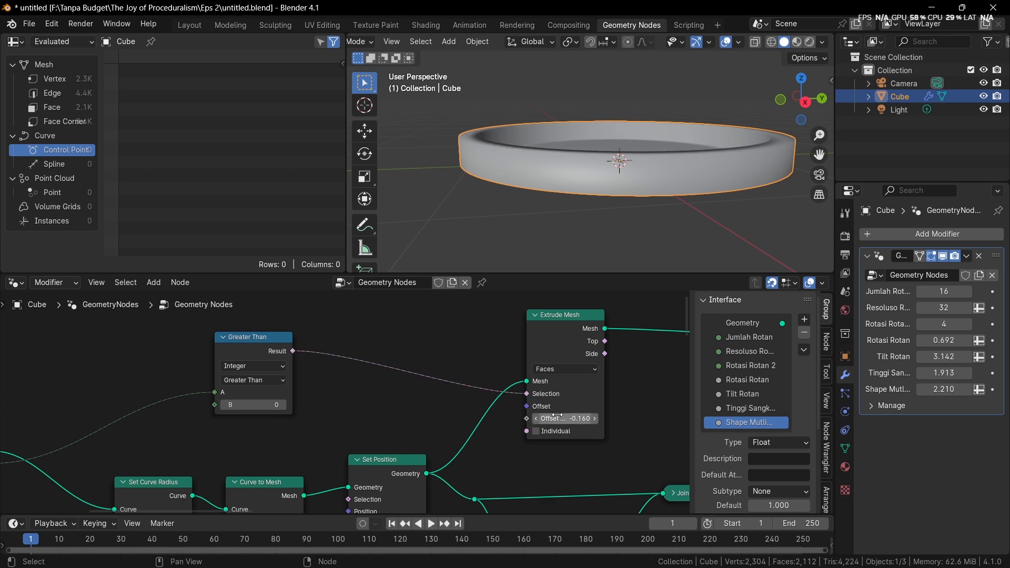
View the base in wireframe from above and try 1, -1 and 0 as the Greater Than node's B value
{"action": "mouse_move", "coordinate": [589, 204]}
{"action": "middle_mouse_down"}
{"action": "mouse_move", "coordinate": [590, 229]}
{"action": "mouse_move", "coordinate": [560, 238]}
{"action": "middle_mouse_up"}
{"action": "key", "text": "shift+z"}
{"action": "scroll", "coordinate": [561, 239], "scroll_direction": "up", "scroll_amount": 1}
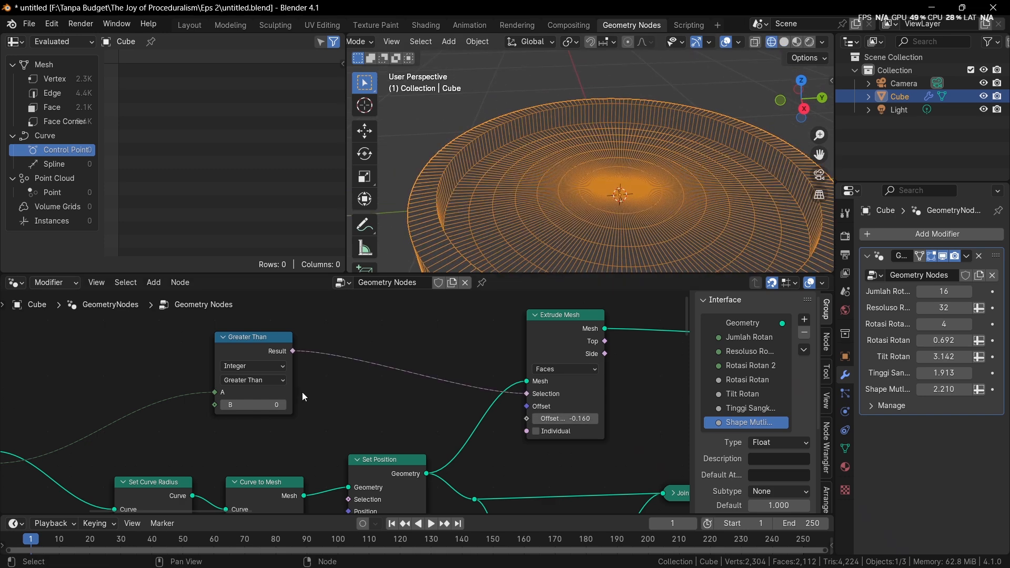
{"action": "left_click", "coordinate": [283, 404]}
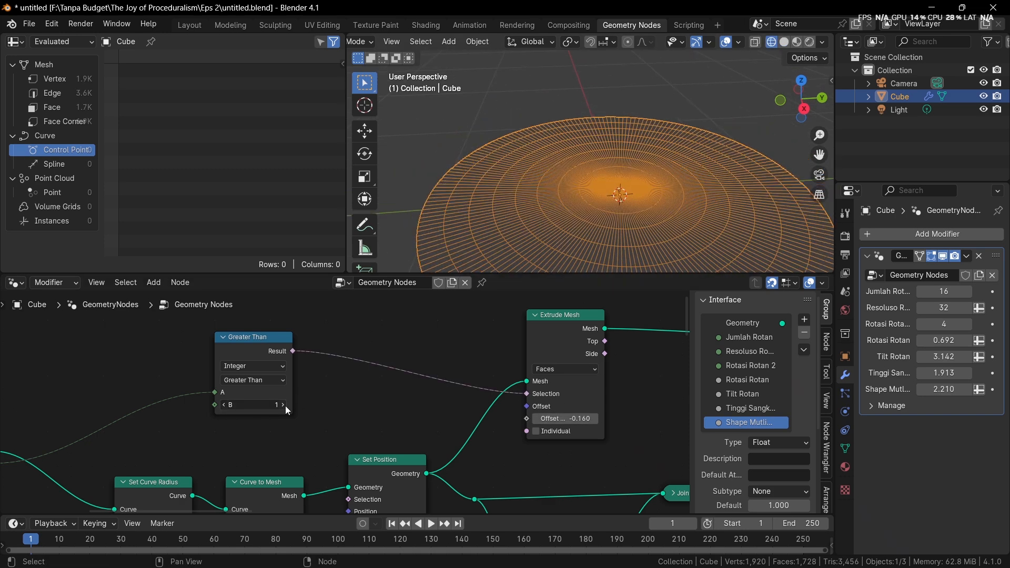
{"action": "left_click", "coordinate": [227, 406]}
{"action": "left_click", "coordinate": [227, 406]}
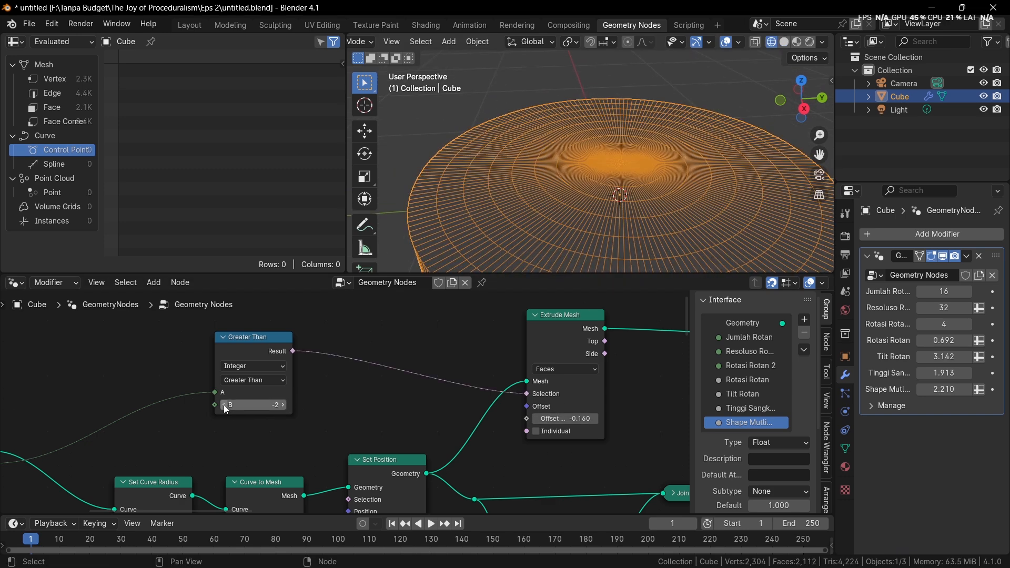
{"action": "left_click", "coordinate": [283, 405]}
Switch the comparison to Less Than and try several B values, including 3, 1 and 5
{"action": "scroll", "coordinate": [89, 393], "scroll_direction": "down", "scroll_amount": 3}
{"action": "middle_click_drag", "start_coordinate": [90, 393], "coordinate": [358, 385]}
{"action": "scroll", "coordinate": [405, 411], "scroll_direction": "up", "scroll_amount": 3}
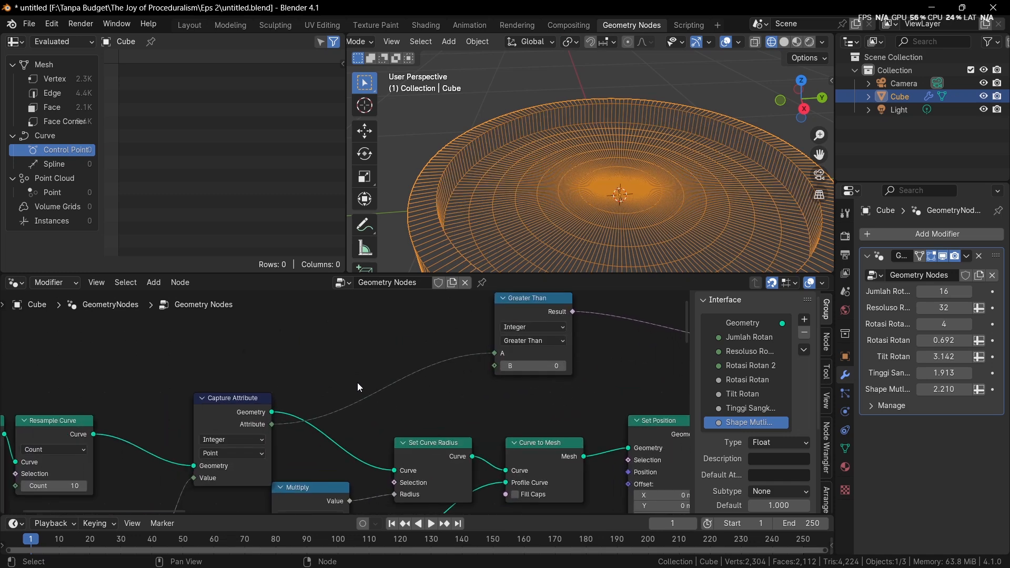
{"action": "left_click", "coordinate": [552, 339]}
{"action": "left_click", "coordinate": [525, 367]}
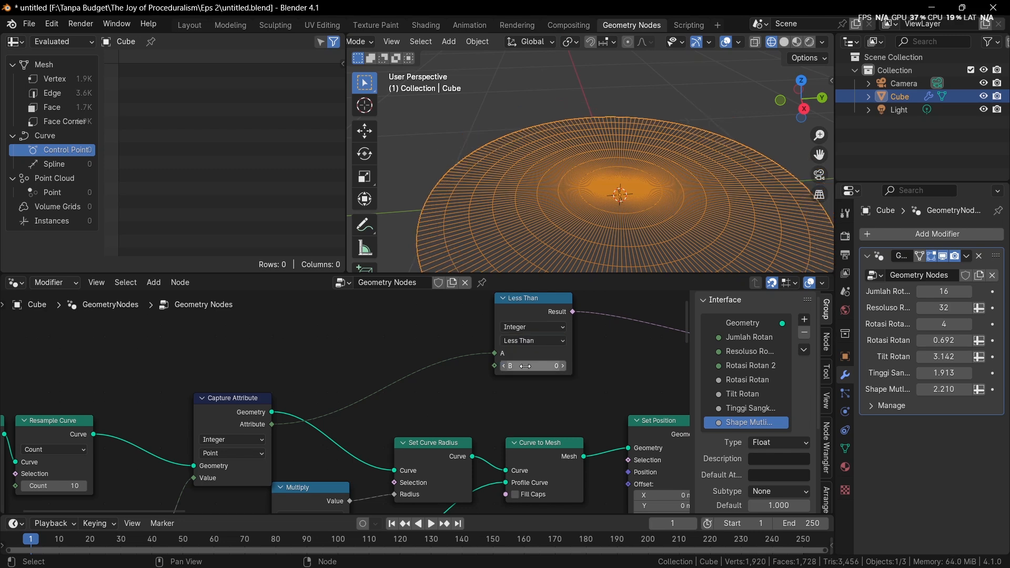
{"action": "left_click", "coordinate": [562, 367]}
{"action": "left_click", "coordinate": [562, 367]}
{"action": "left_click", "coordinate": [562, 367]}
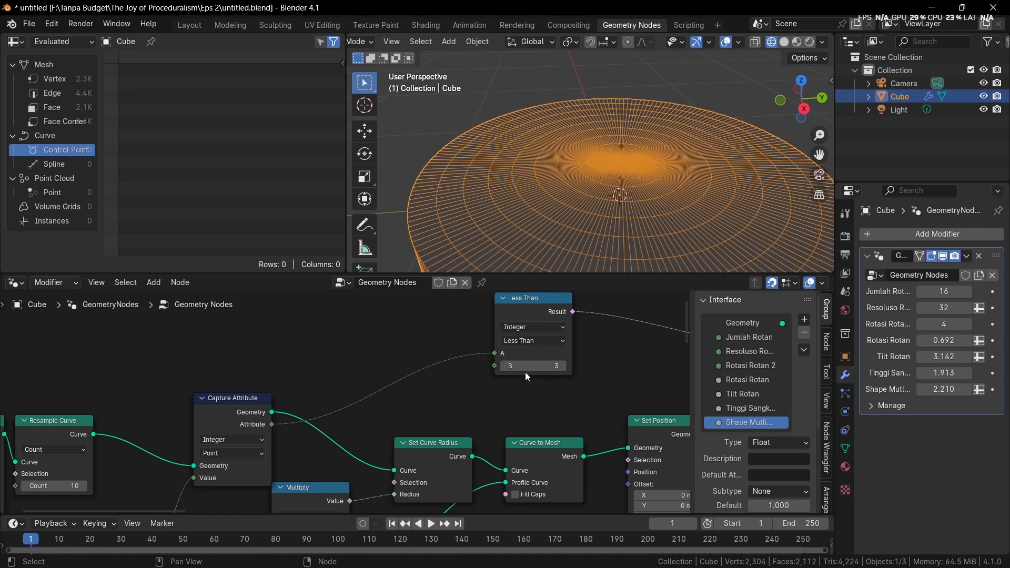
{"action": "left_click", "coordinate": [508, 369]}
{"action": "type", "text": "-2"}
{"action": "key", "text": "Return"}
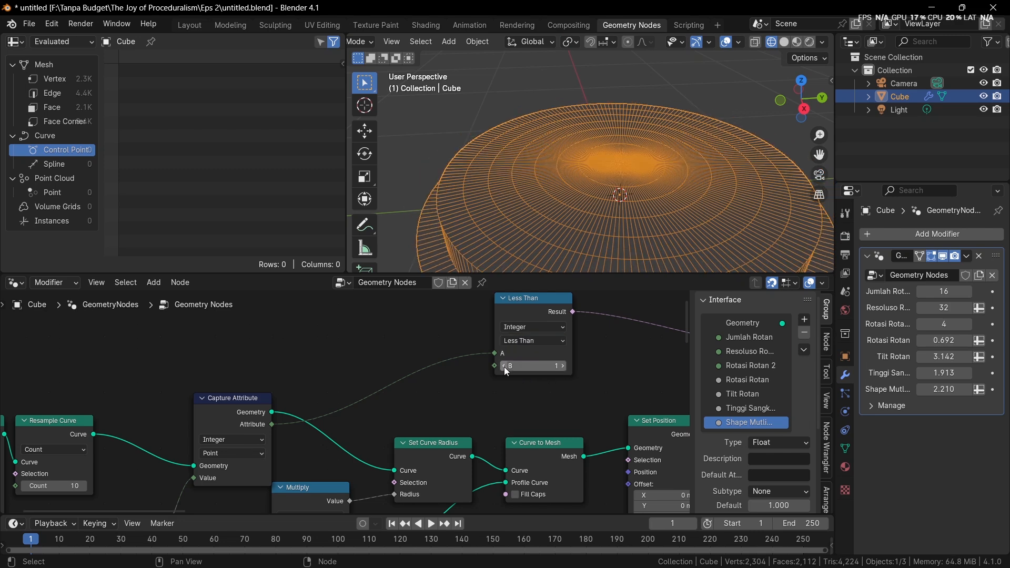
{"action": "left_click_drag", "start_coordinate": [505, 367], "coordinate": [510, 368]}
Preview the Capture Attribute geometry alone and examine its control-point data and the connected nodes
{"action": "middle_click_drag", "start_coordinate": [269, 399], "coordinate": [324, 378]}
{"action": "left_click", "coordinate": [300, 385], "text": "ctrl+shift"}
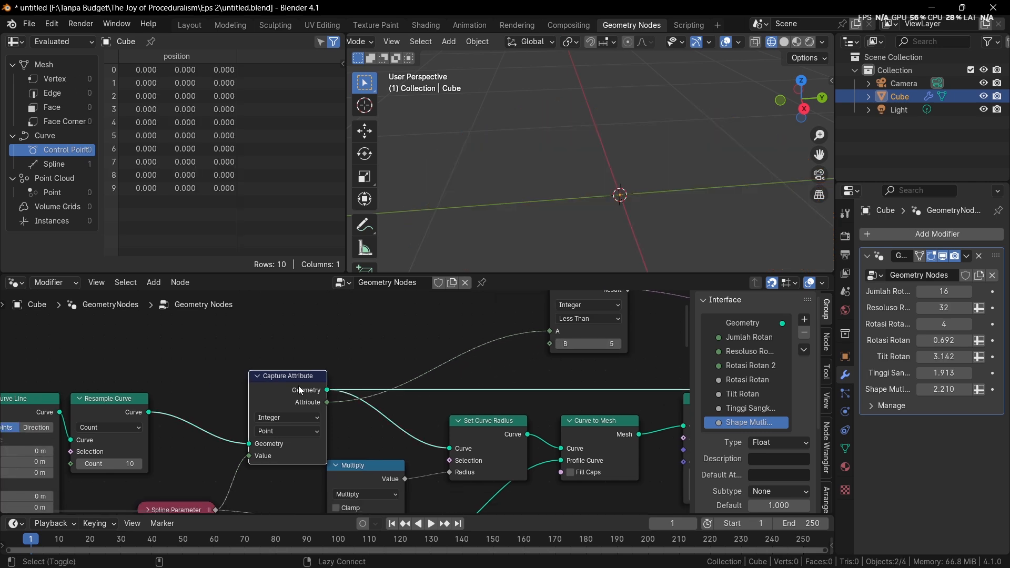
{"action": "middle_click_drag", "start_coordinate": [385, 351], "coordinate": [297, 355]}
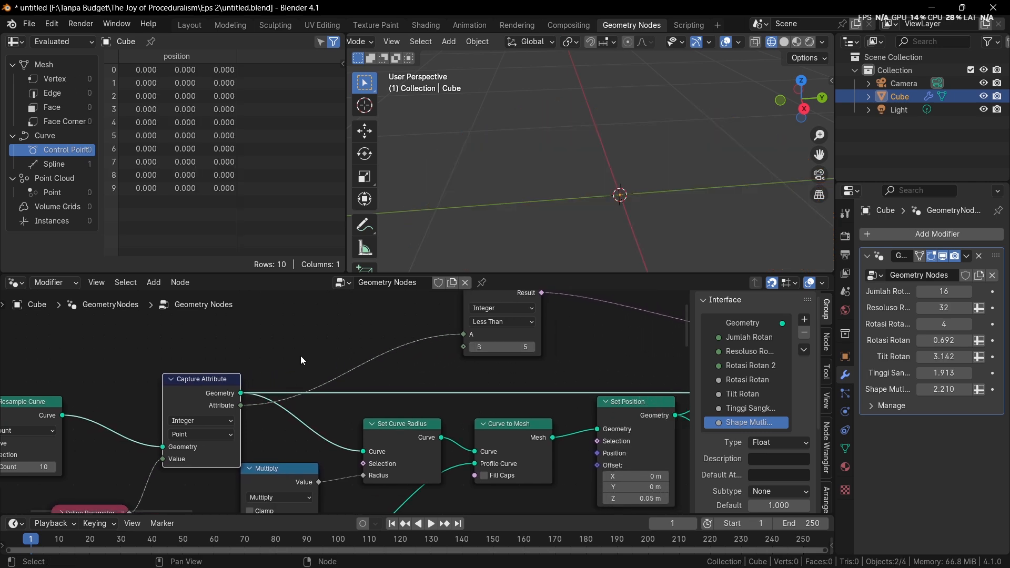
{"action": "middle_click_drag", "start_coordinate": [480, 417], "coordinate": [430, 397]}
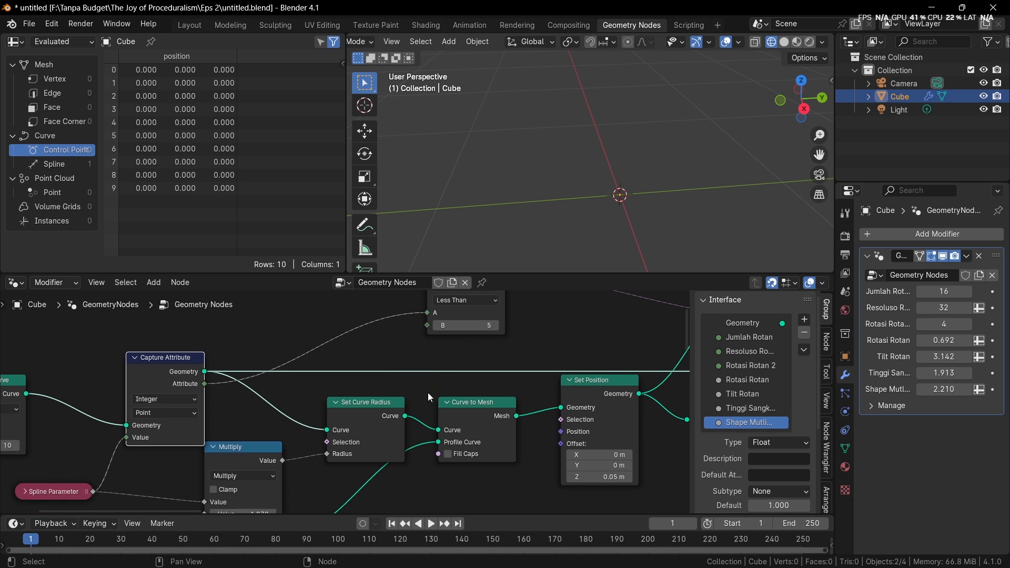
{"action": "middle_click_drag", "start_coordinate": [476, 429], "coordinate": [489, 404]}
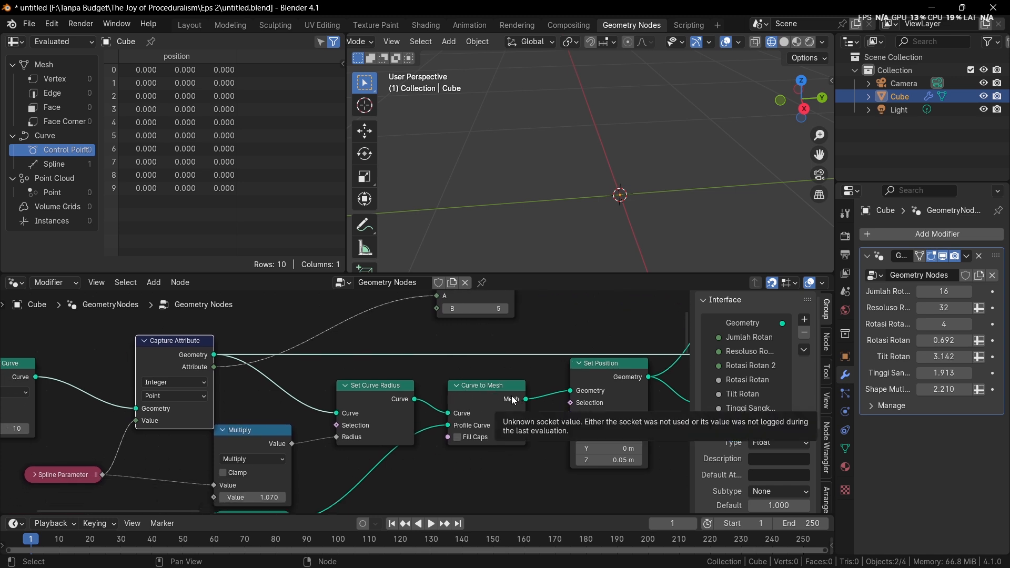
{"action": "middle_click_drag", "start_coordinate": [522, 381], "coordinate": [490, 421]}
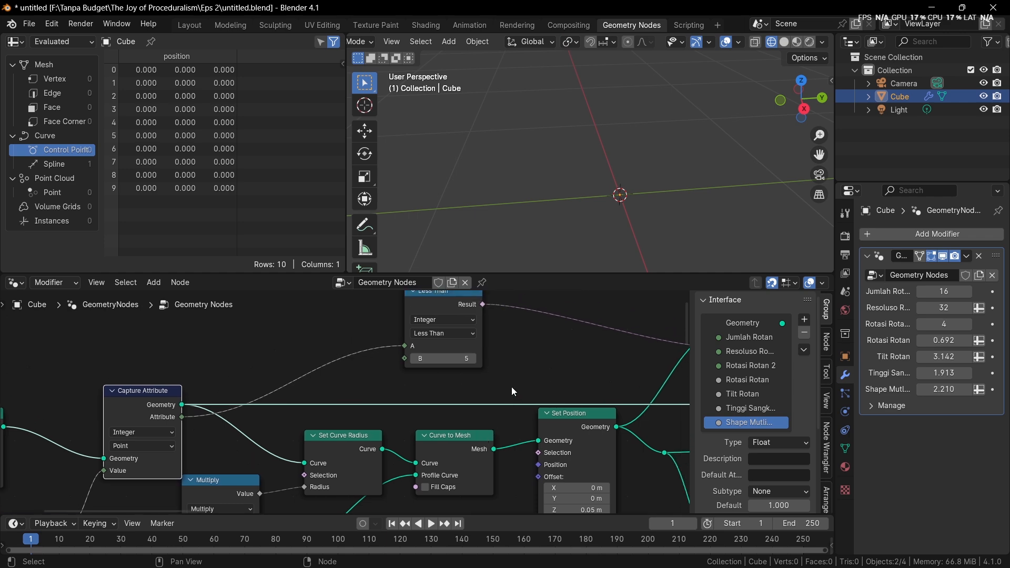
{"action": "middle_click_drag", "start_coordinate": [511, 386], "coordinate": [453, 415]}
Remove the Less Than and Capture Attribute nodes while keeping the links that ran through them
{"action": "scroll", "coordinate": [342, 368], "scroll_direction": "down", "scroll_amount": 2}
{"action": "middle_click_drag", "start_coordinate": [342, 369], "coordinate": [361, 357]}
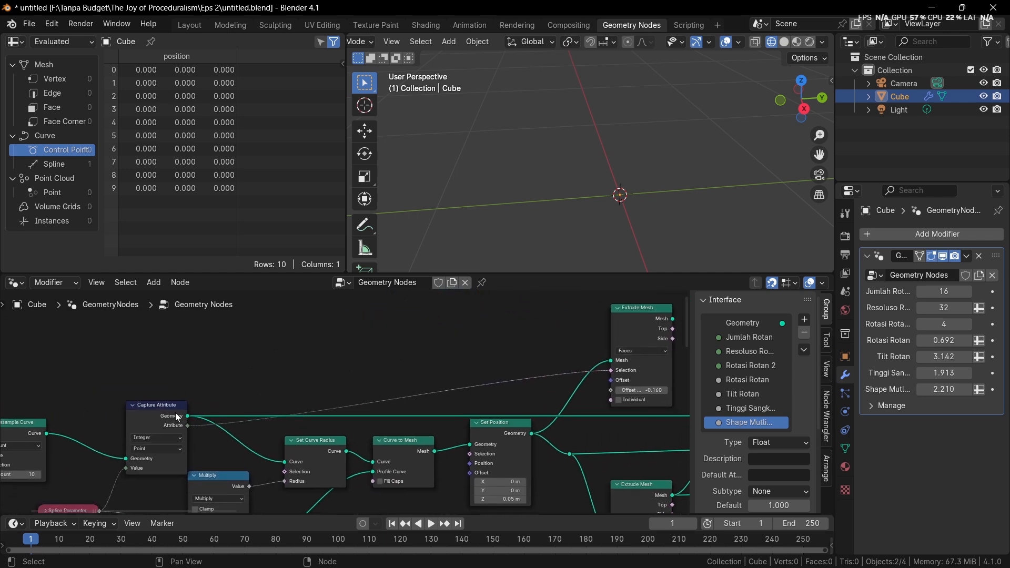
{"action": "left_click", "coordinate": [175, 414]}
{"action": "key", "text": "ctrl+x"}
Preview the upper Extrude Mesh node's output and return the viewport to solid shading
{"action": "scroll", "coordinate": [334, 392], "scroll_direction": "up", "scroll_amount": 1}
{"action": "middle_click_drag", "start_coordinate": [325, 393], "coordinate": [156, 400]}
{"action": "left_click", "coordinate": [515, 325], "text": "alt+shift"}
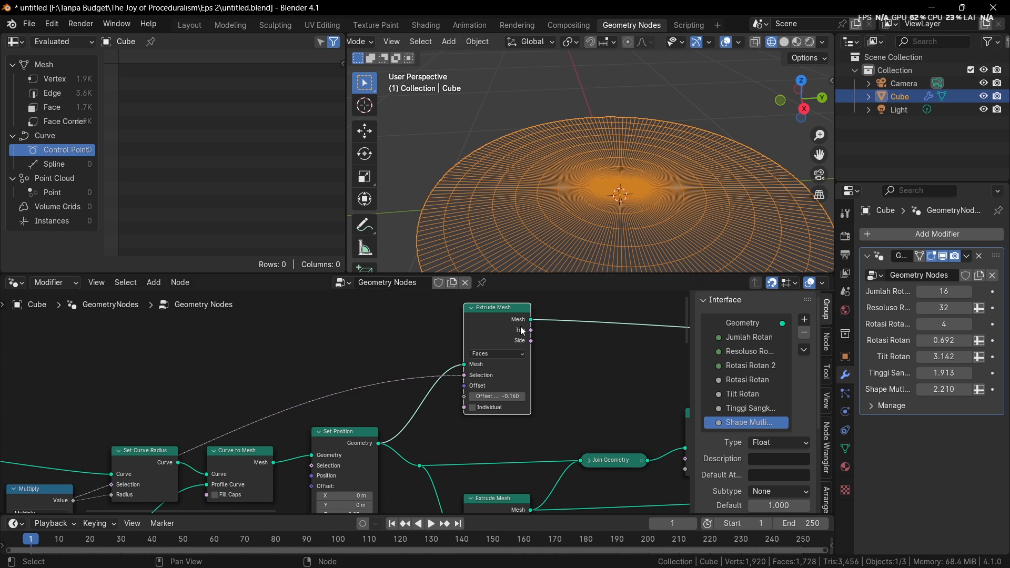
{"action": "mouse_move", "coordinate": [523, 331]}
{"action": "middle_click_drag", "start_coordinate": [469, 375], "coordinate": [373, 390]}
{"action": "key", "text": "shift+z"}
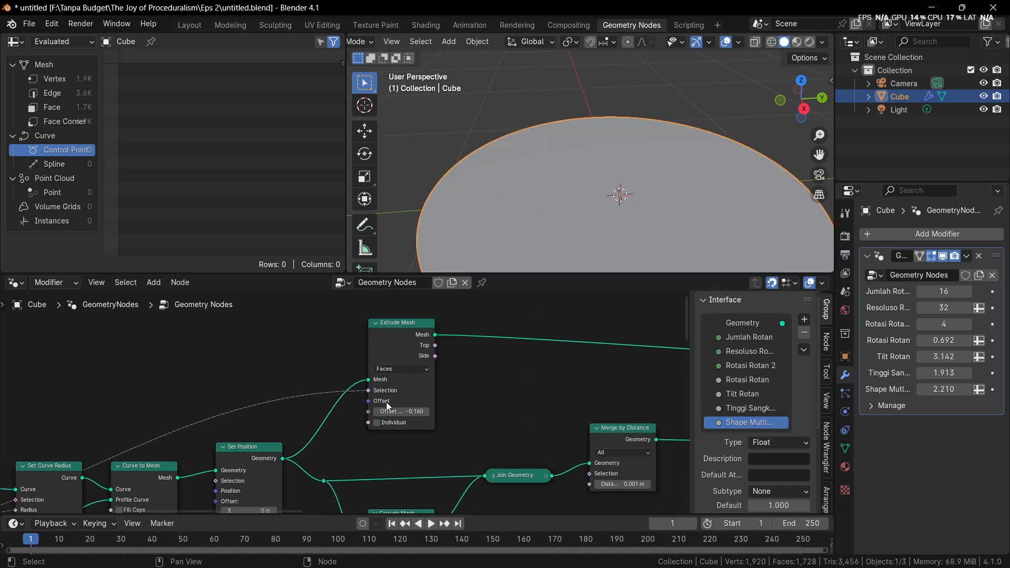
Add a Position node above and before the upper Extrude Mesh node
{"action": "scroll", "coordinate": [331, 403], "scroll_direction": "down", "scroll_amount": 4}
{"action": "key", "text": "shift+a"}
{"action": "left_click", "coordinate": [303, 287]}
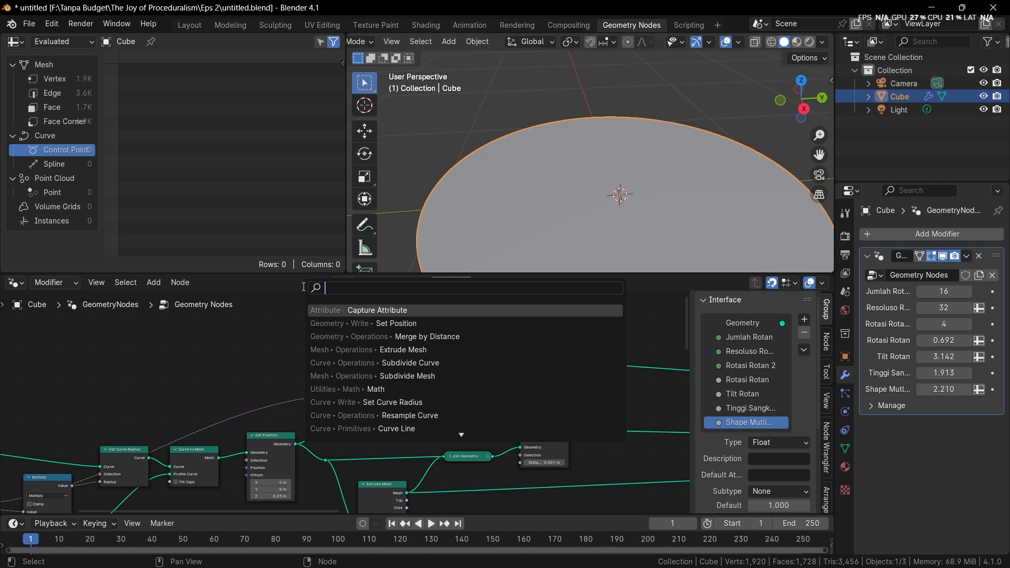
{"action": "type", "text": "pos"}
{"action": "key", "text": "Return"}
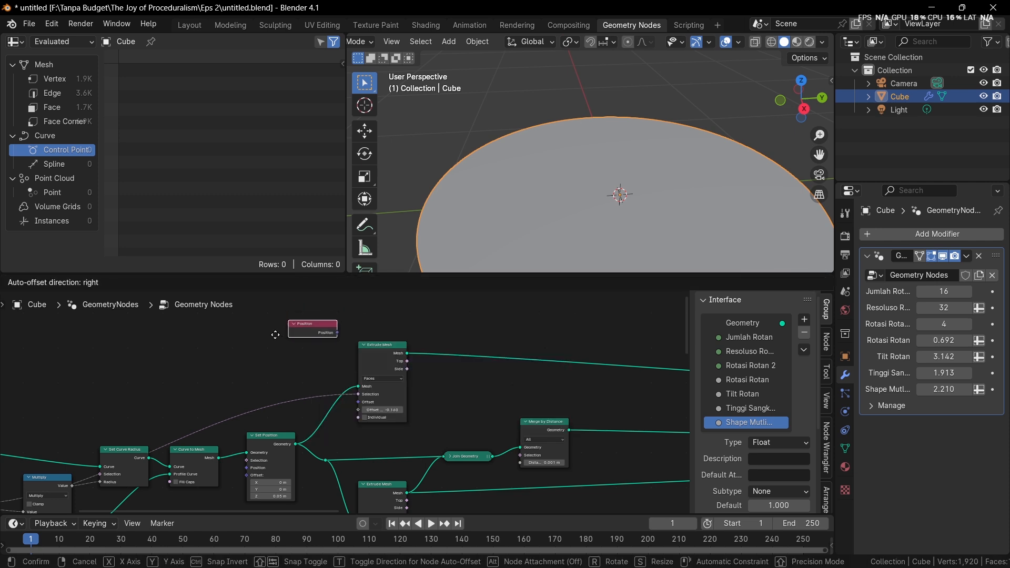
{"action": "left_click", "coordinate": [275, 338]}
Lower the upper Extrude Mesh node slightly and preview its mesh with the Position values through a Viewer node
{"action": "middle_click_drag", "start_coordinate": [294, 372], "coordinate": [246, 375]}
{"action": "left_click_drag", "start_coordinate": [329, 364], "coordinate": [329, 379]}
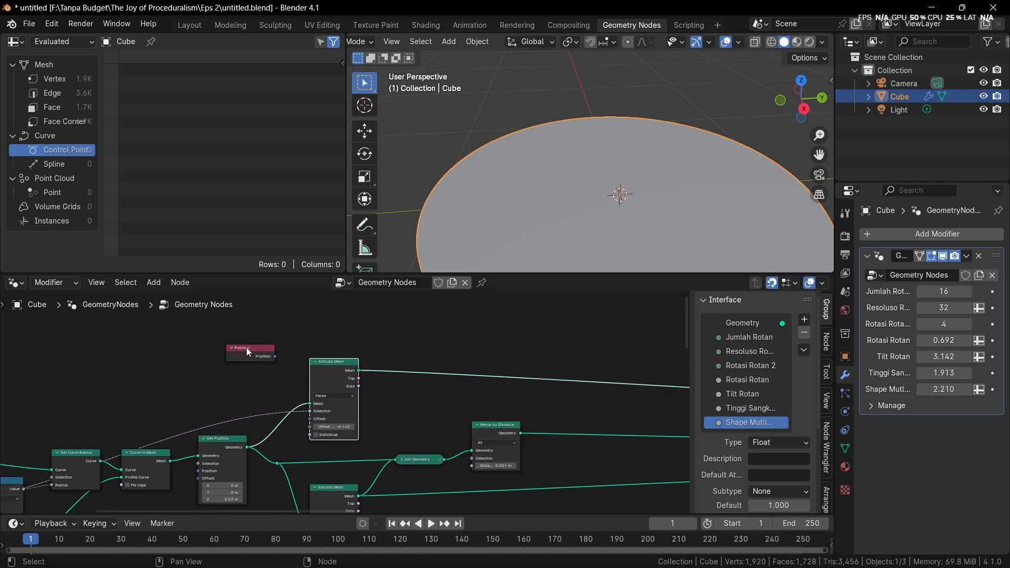
{"action": "left_click", "coordinate": [325, 375], "text": "ctrl+shift"}
{"action": "left_click", "coordinate": [273, 352], "text": "ctrl+shift"}
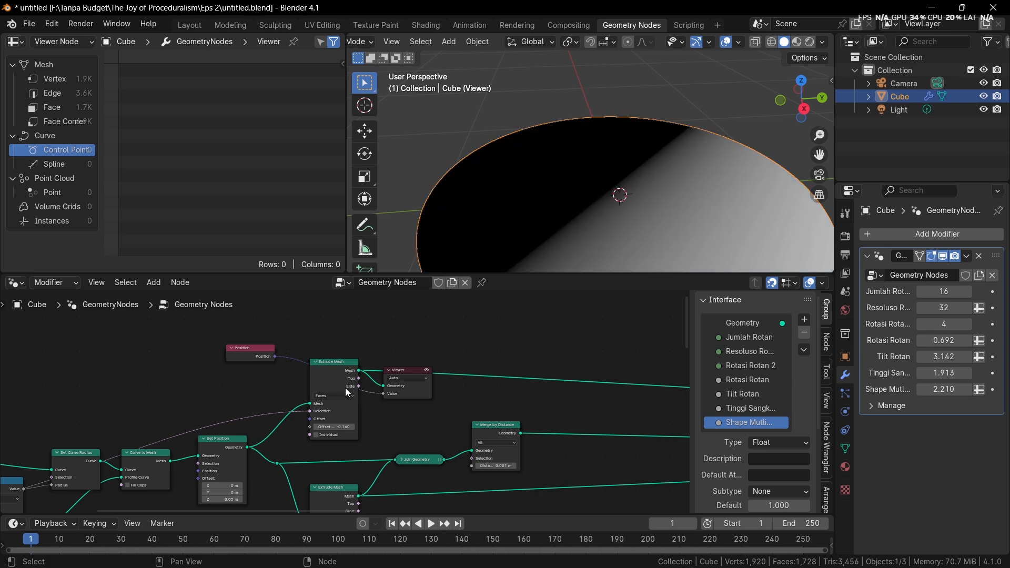
Move the Position node back and insert a Vector Math node on its link to the Viewer
{"action": "middle_click_drag", "start_coordinate": [280, 374], "coordinate": [334, 374]}
{"action": "scroll", "coordinate": [334, 374], "scroll_direction": "up", "scroll_amount": 1}
{"action": "left_click_drag", "start_coordinate": [302, 353], "coordinate": [254, 354]}
{"action": "key", "text": "shift+a"}
{"action": "left_click", "coordinate": [228, 288]}
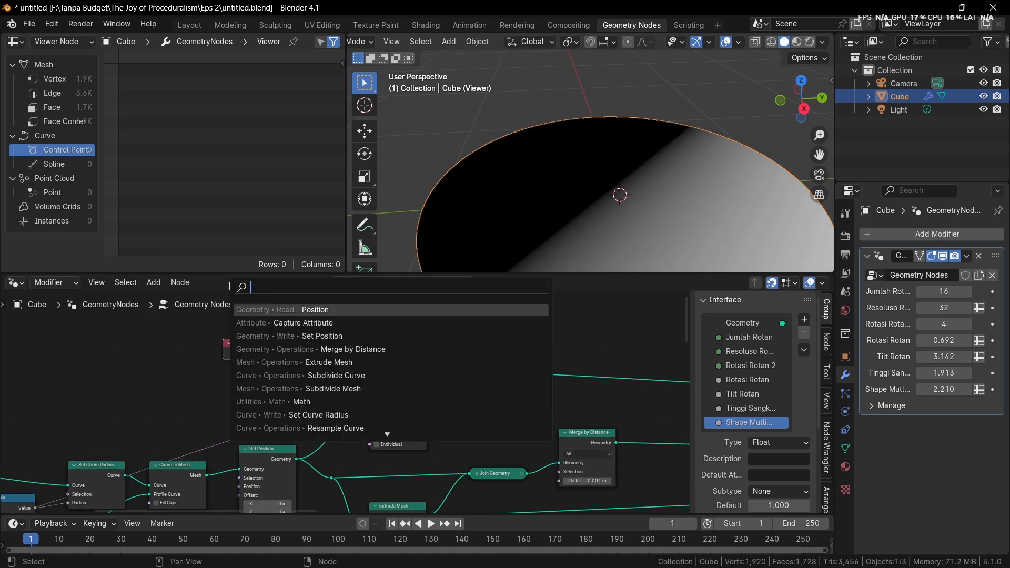
{"action": "type", "text": "vector math"}
{"action": "key", "text": "Return"}
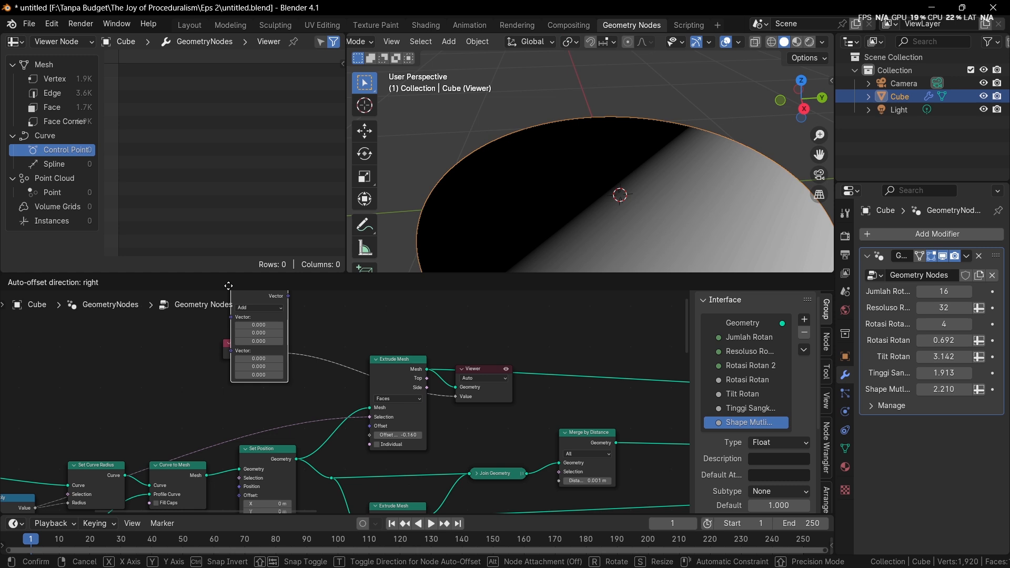
{"action": "left_click", "coordinate": [238, 303]}
{"action": "middle_click_drag", "start_coordinate": [273, 329], "coordinate": [295, 341]}
Set the Vector Math operation to Length and connect its Value output to the Viewer's Value input
{"action": "scroll", "coordinate": [295, 341], "scroll_direction": "up", "scroll_amount": 1}
{"action": "left_click", "coordinate": [362, 335]}
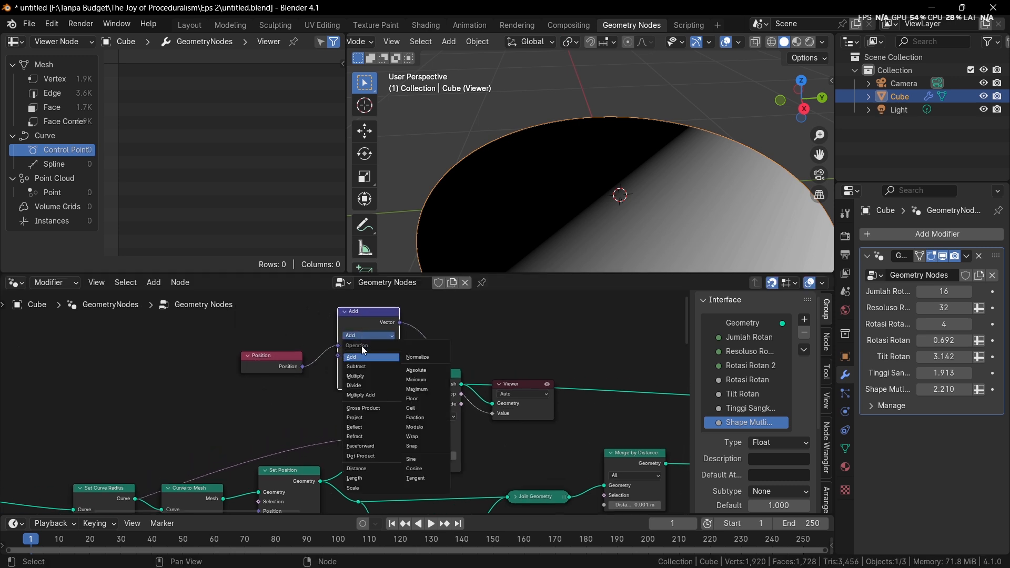
{"action": "left_click", "coordinate": [360, 479]}
{"action": "left_click_drag", "start_coordinate": [400, 322], "coordinate": [492, 412]}
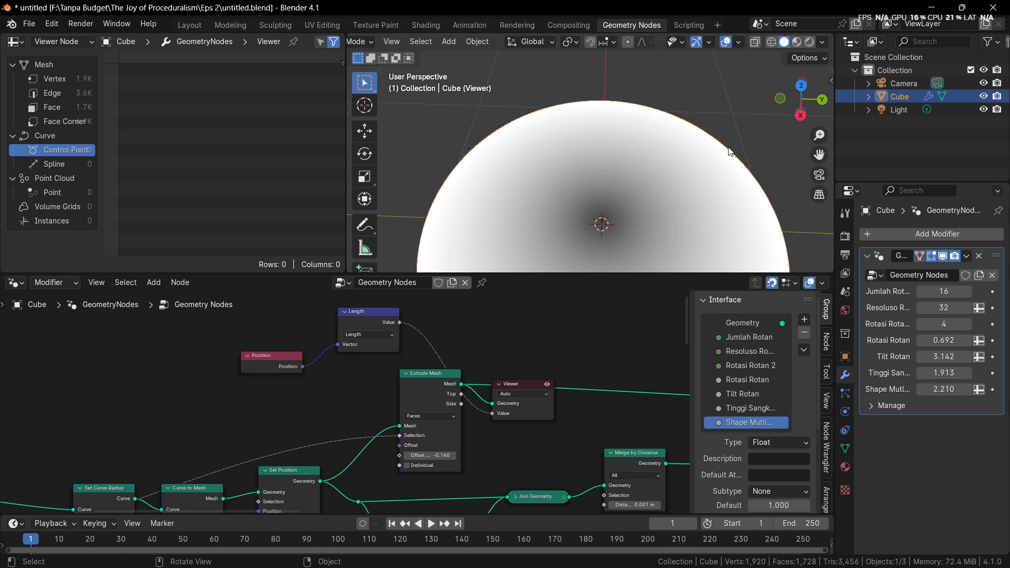
{"action": "scroll", "coordinate": [367, 336], "scroll_direction": "up", "scroll_amount": 3}
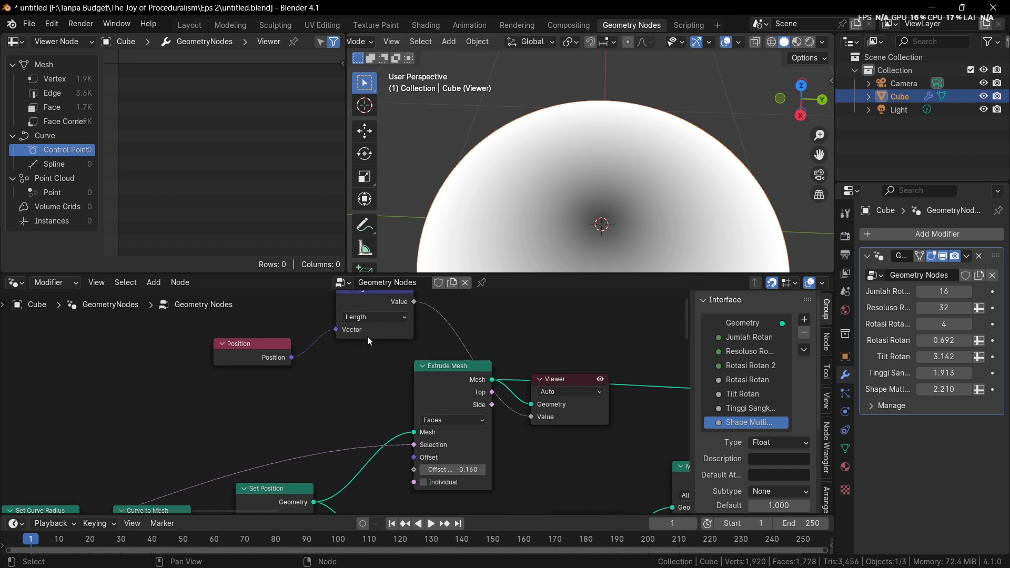
Move the Length node beside the Position node and insert a Map Range node on its link to the Viewer
{"action": "left_click", "coordinate": [370, 318]}
{"action": "left_click_drag", "start_coordinate": [358, 303], "coordinate": [325, 359]}
{"action": "key", "text": "shift+a"}
{"action": "left_click", "coordinate": [394, 290]}
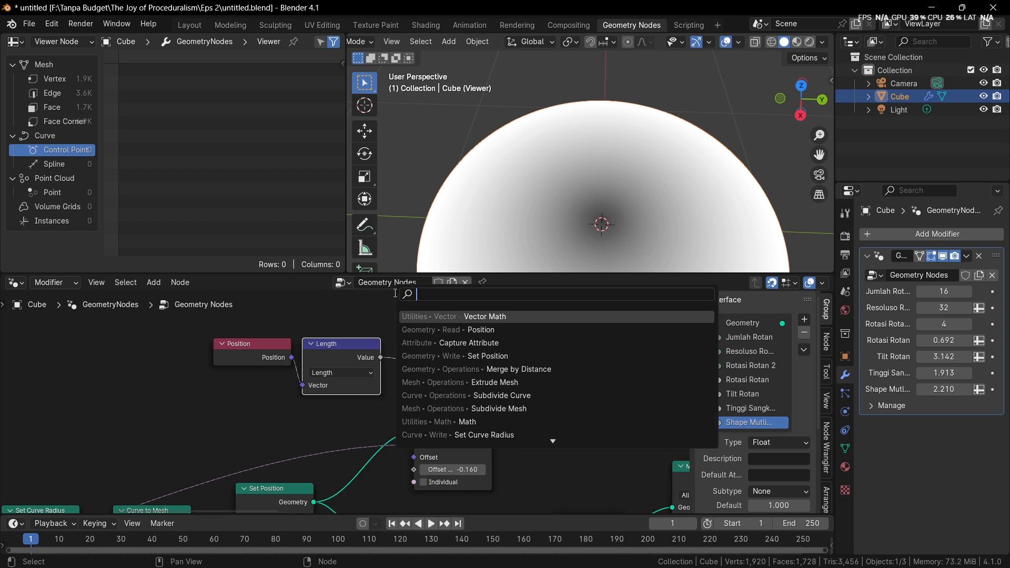
{"action": "type", "text": "map r"}
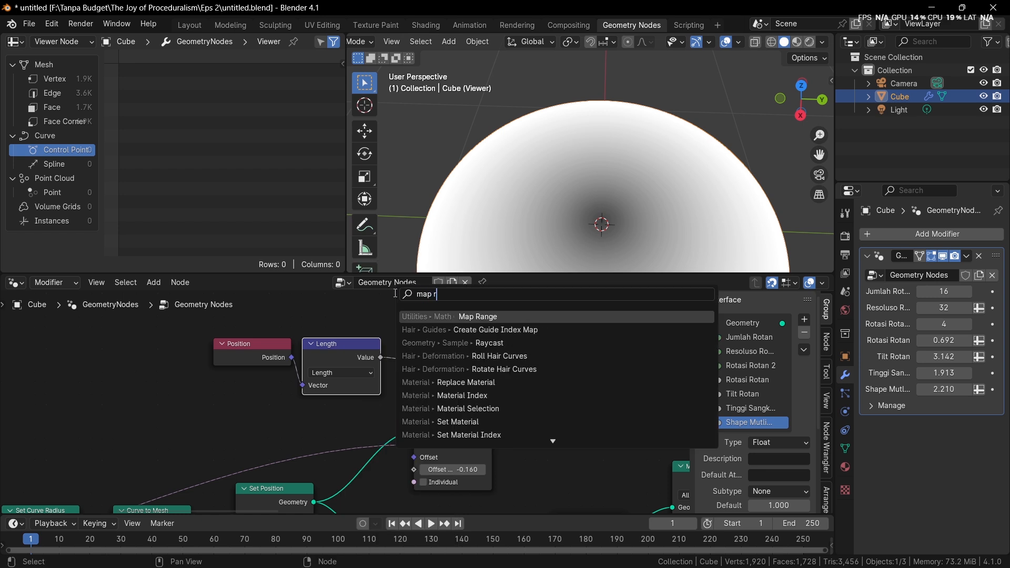
{"action": "key", "text": "Return"}
{"action": "left_click", "coordinate": [393, 292]}
Invert the Map Range output by setting To Min to 1 and To Max to 0
{"action": "scroll", "coordinate": [501, 335], "scroll_direction": "up", "scroll_amount": 2}
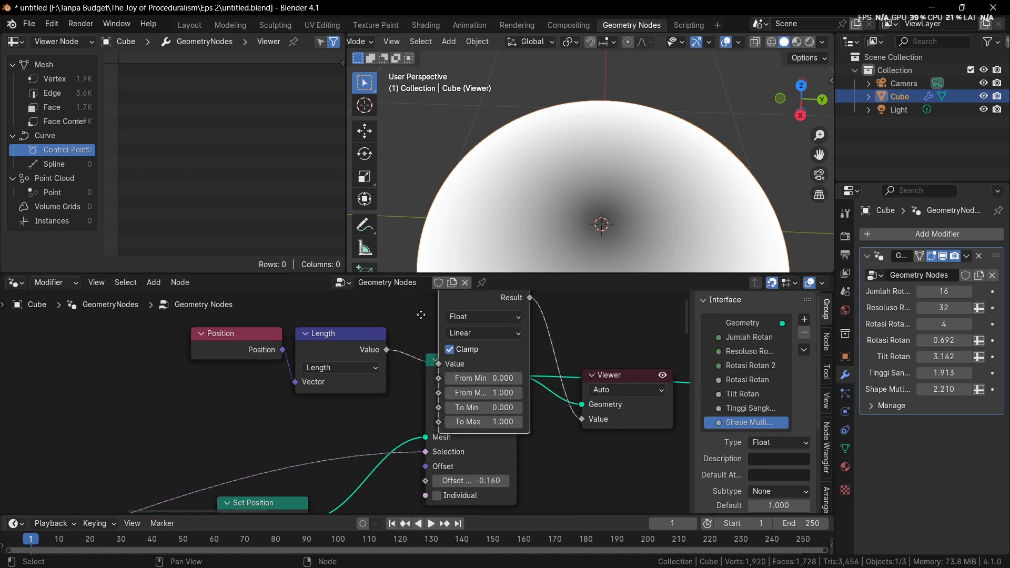
{"action": "scroll", "coordinate": [559, 213], "scroll_direction": "down", "scroll_amount": 4}
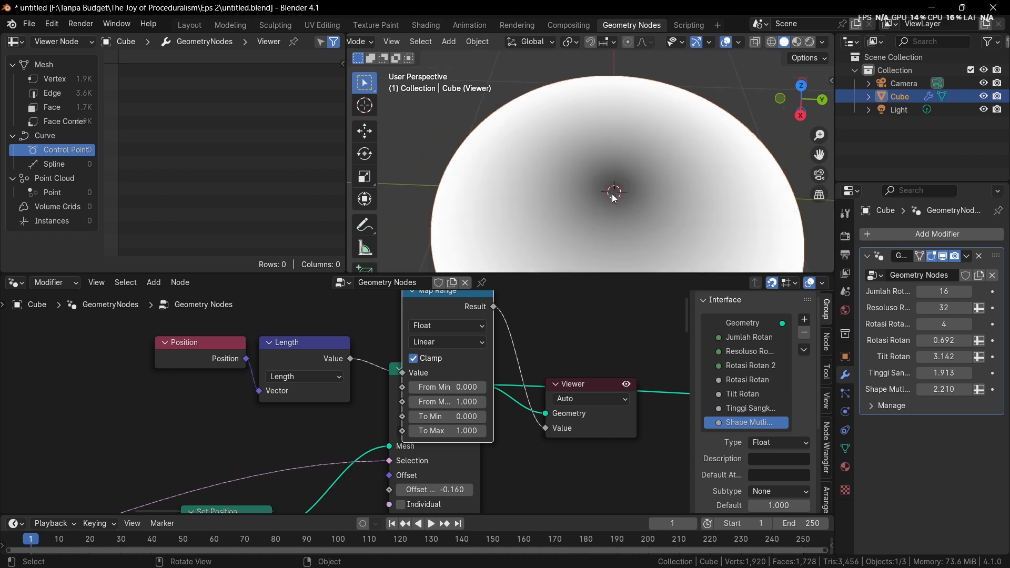
{"action": "scroll", "coordinate": [547, 300], "scroll_direction": "up", "scroll_amount": 2}
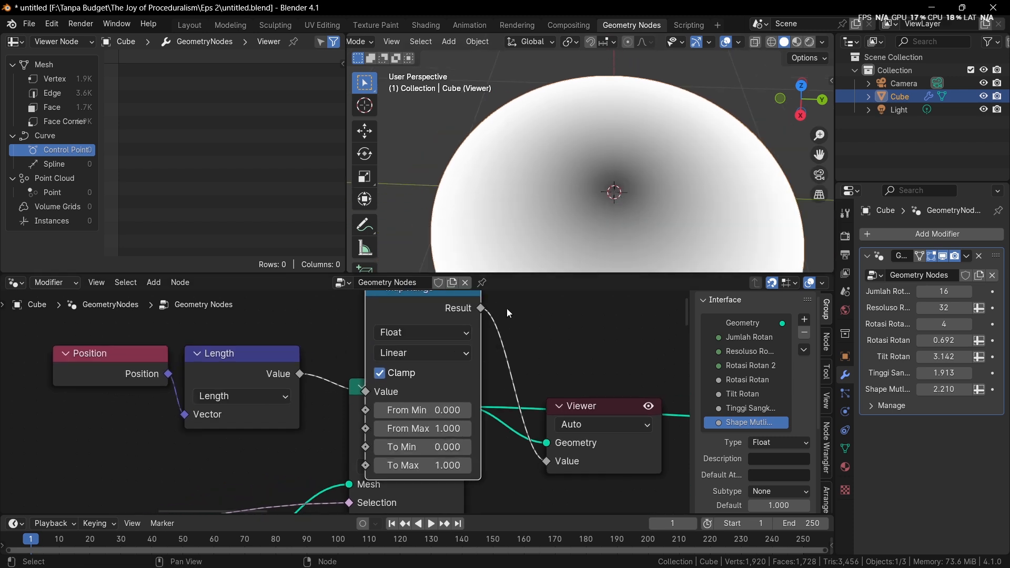
{"action": "scroll", "coordinate": [411, 434], "scroll_direction": "up", "scroll_amount": 2}
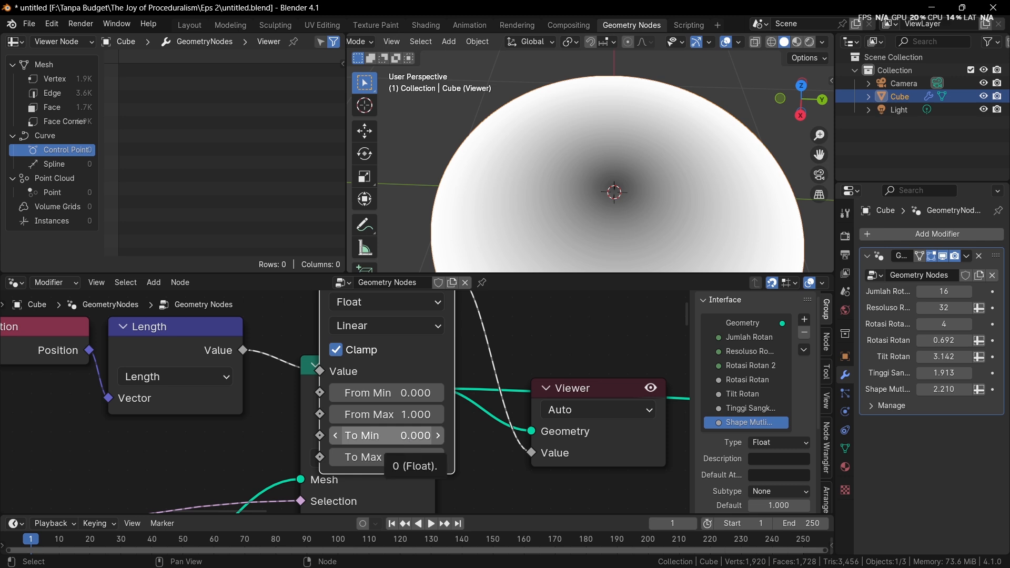
{"action": "left_click", "coordinate": [405, 436]}
{"action": "type", "text": "1"}
{"action": "key", "text": "Return"}
{"action": "left_click", "coordinate": [405, 456]}
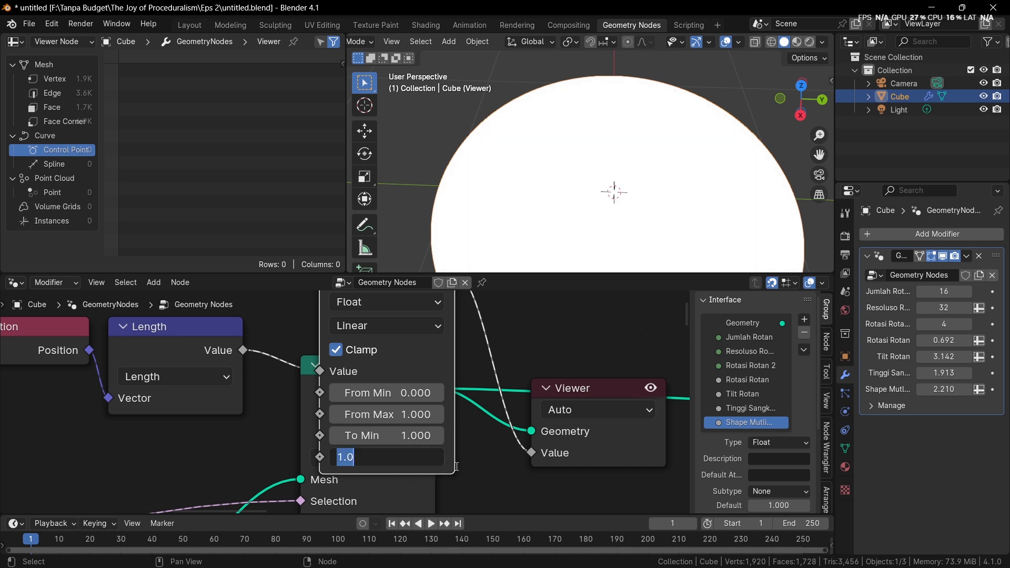
{"action": "type", "text": "0"}
{"action": "key", "text": "Return"}
Arrange the Position, Length and Map Range nodes in a row before the upper Extrude Mesh node
{"action": "scroll", "coordinate": [435, 396], "scroll_direction": "down", "scroll_amount": 1}
{"action": "middle_click_drag", "start_coordinate": [377, 352], "coordinate": [402, 346]}
{"action": "scroll", "coordinate": [402, 346], "scroll_direction": "down", "scroll_amount": 2}
{"action": "left_click_drag", "start_coordinate": [126, 337], "coordinate": [241, 379]}
{"action": "left_click_drag", "start_coordinate": [372, 324], "coordinate": [216, 332]}
{"action": "left_click", "coordinate": [348, 332]}
{"action": "left_click_drag", "start_coordinate": [141, 314], "coordinate": [325, 370]}
{"action": "key", "text": "g"}
{"action": "left_click", "coordinate": [150, 350]}
{"action": "left_click", "coordinate": [287, 366]}
{"action": "left_click_drag", "start_coordinate": [63, 344], "coordinate": [121, 343]}
{"action": "left_click", "coordinate": [106, 404]}
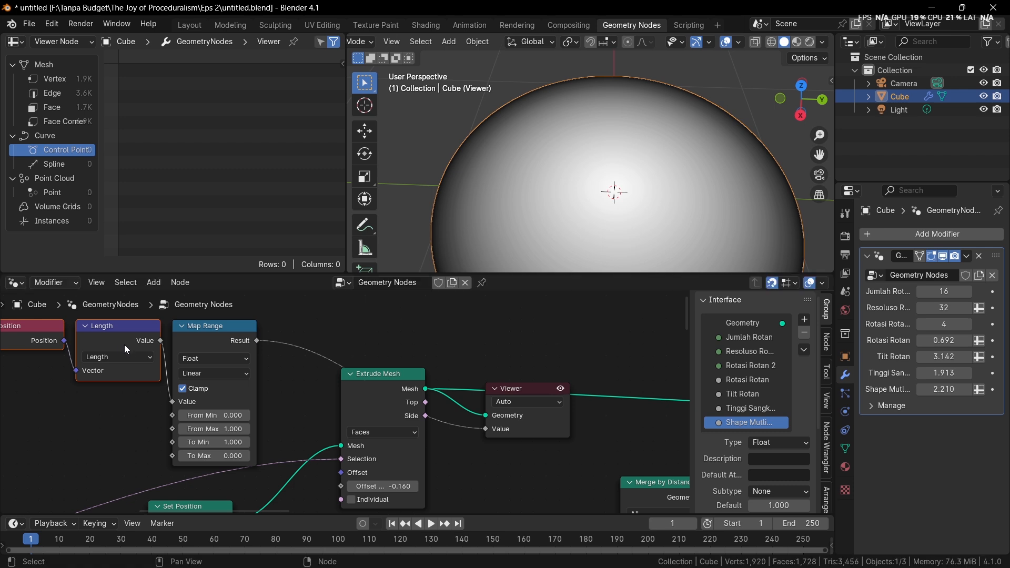
{"action": "left_click_drag", "start_coordinate": [242, 348], "coordinate": [131, 344]}
{"action": "middle_click_drag", "start_coordinate": [132, 344], "coordinate": [182, 341]}
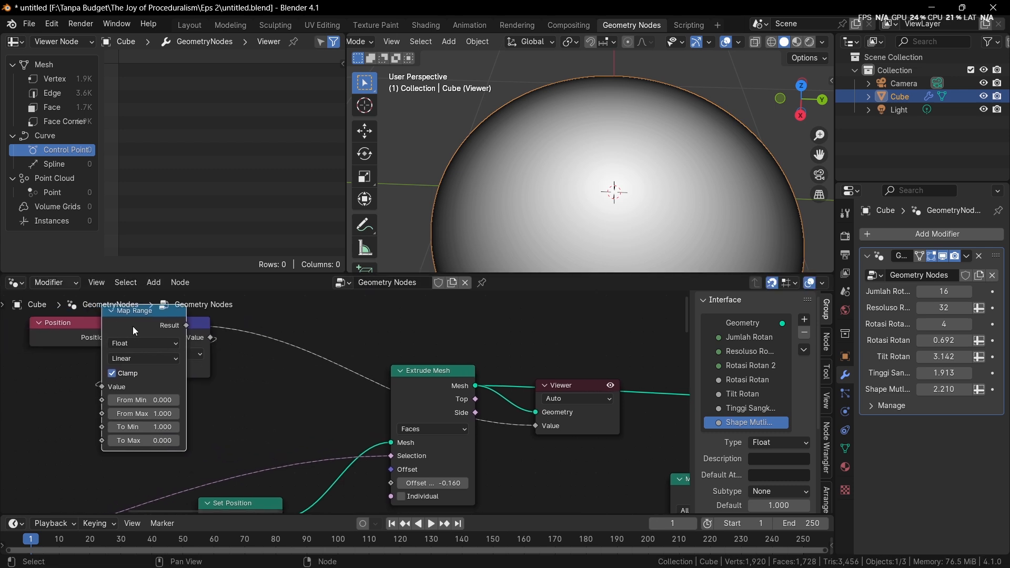
{"action": "left_click_drag", "start_coordinate": [132, 326], "coordinate": [252, 338]}
Add a Compare node fed by the Map Range Result and set its operation to Greater Than
{"action": "scroll", "coordinate": [279, 348], "scroll_direction": "down", "scroll_amount": 3}
{"action": "key", "text": "shift+a"}
{"action": "type", "text": "compare"}
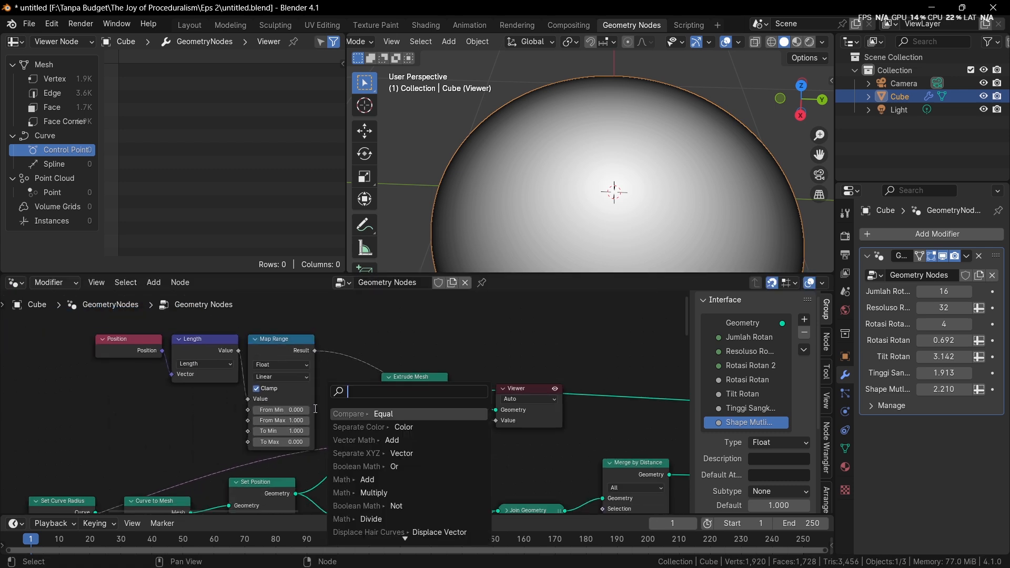
{"action": "key", "text": "Return"}
{"action": "left_click", "coordinate": [347, 399]}
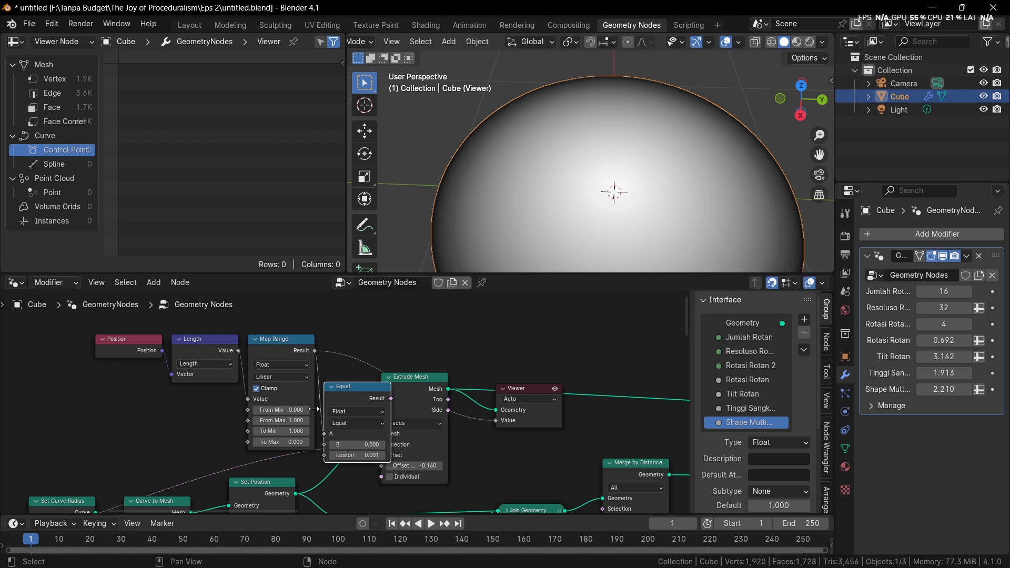
{"action": "scroll", "coordinate": [363, 405], "scroll_direction": "up", "scroll_amount": 2}
{"action": "left_click", "coordinate": [354, 431]}
{"action": "key", "text": "g"}
{"action": "middle_click_drag", "start_coordinate": [376, 419], "coordinate": [387, 417]}
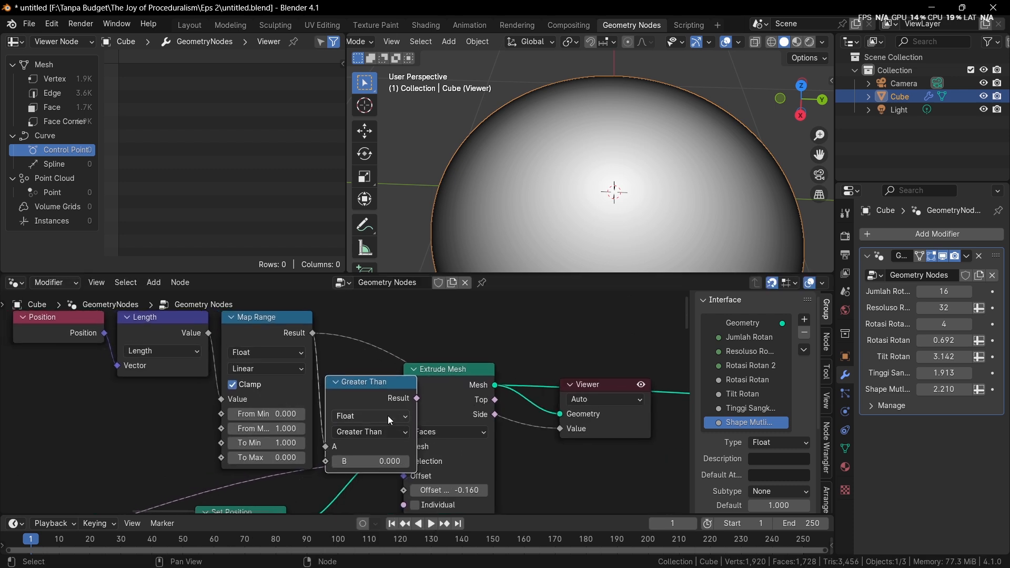
Preview the Greater Than Result through the Viewer's Value input and raise its B threshold to 0.680
{"action": "scroll", "coordinate": [395, 409], "scroll_direction": "down", "scroll_amount": 2}
{"action": "left_click_drag", "start_coordinate": [465, 415], "coordinate": [501, 429]}
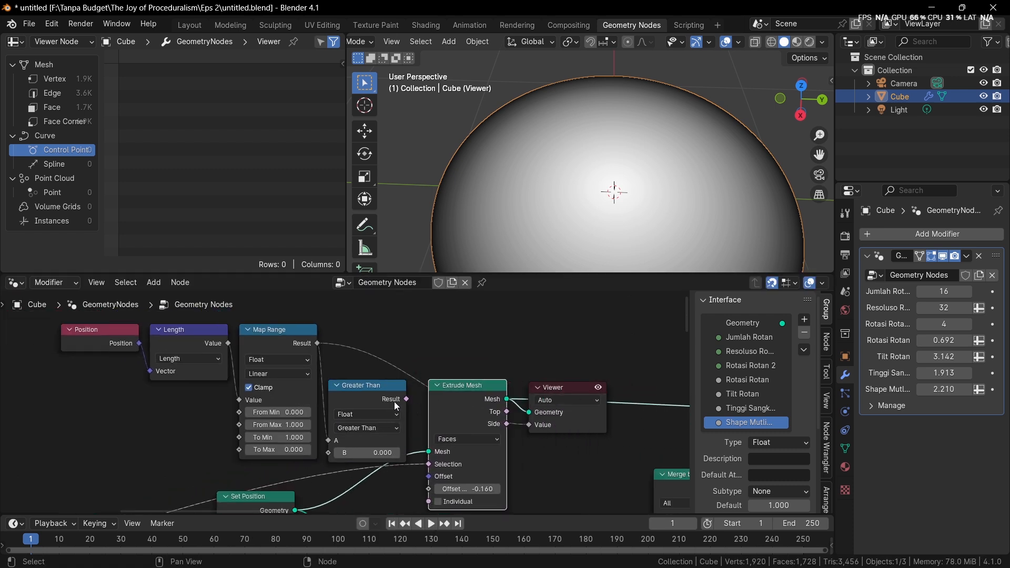
{"action": "left_click_drag", "start_coordinate": [406, 398], "coordinate": [529, 425]}
{"action": "scroll", "coordinate": [413, 443], "scroll_direction": "up", "scroll_amount": 2}
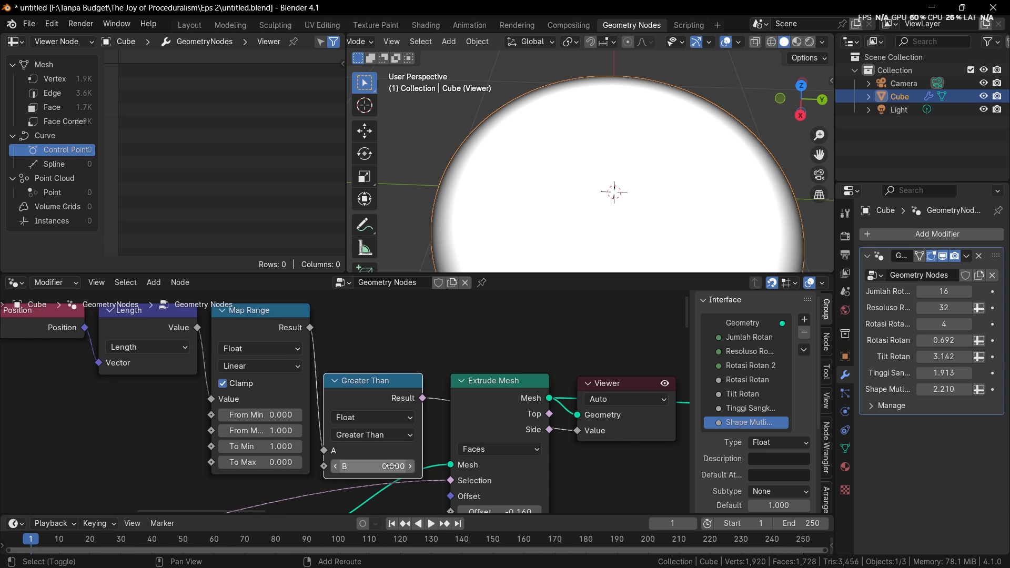
{"action": "left_click_drag", "start_coordinate": [368, 466], "coordinate": [426, 466], "text": "shift"}
{"action": "scroll", "coordinate": [422, 454], "scroll_direction": "up", "scroll_amount": 1}
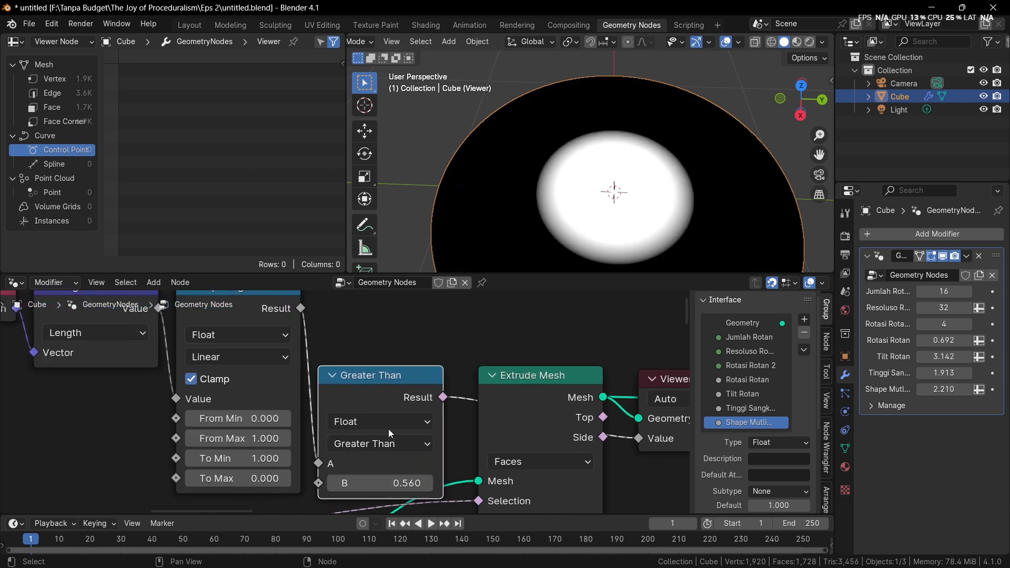
{"action": "mouse_move", "coordinate": [426, 492]}
{"action": "left_mouse_down"}
{"action": "mouse_move", "coordinate": [412, 493]}
{"action": "mouse_move", "coordinate": [450, 492]}
{"action": "mouse_move", "coordinate": [438, 492]}
{"action": "left_mouse_up"}
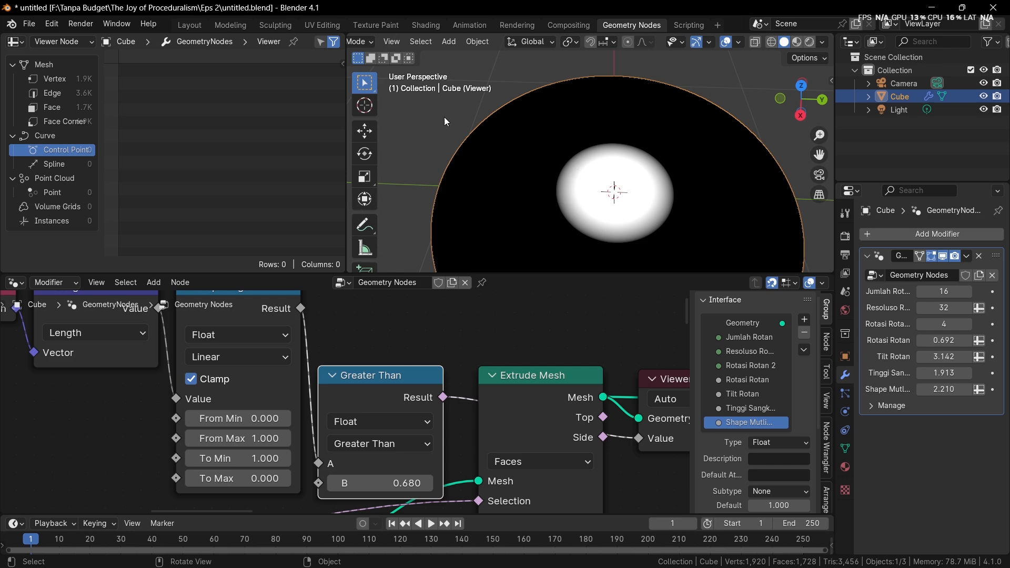
Delete the Viewer node and connect the Greater Than Result to the upper Extrude Mesh's Selection input
{"action": "scroll", "coordinate": [603, 175], "scroll_direction": "down", "scroll_amount": 2}
{"action": "scroll", "coordinate": [476, 383], "scroll_direction": "down", "scroll_amount": 3}
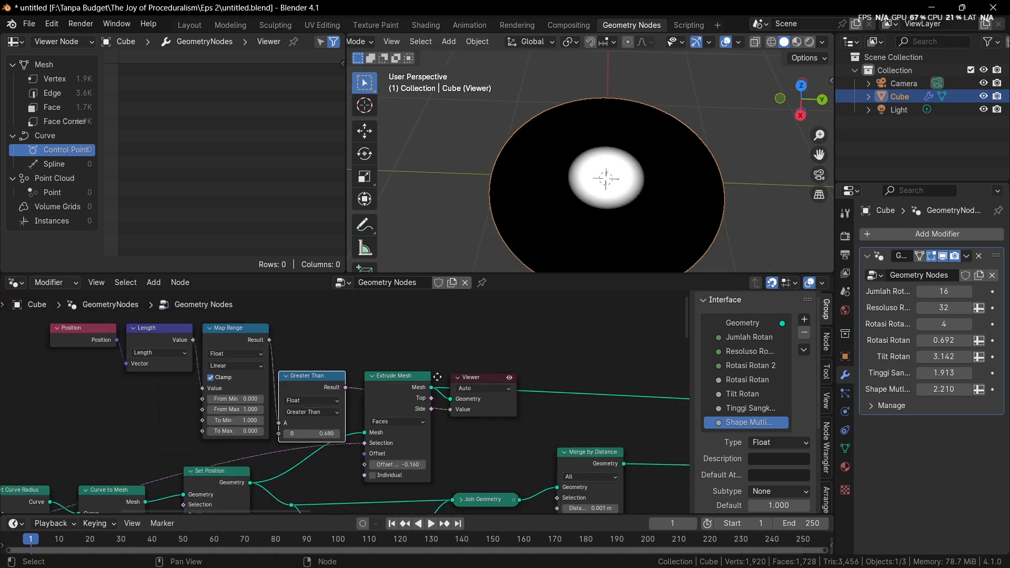
{"action": "left_click", "coordinate": [424, 350]}
{"action": "key", "text": "x"}
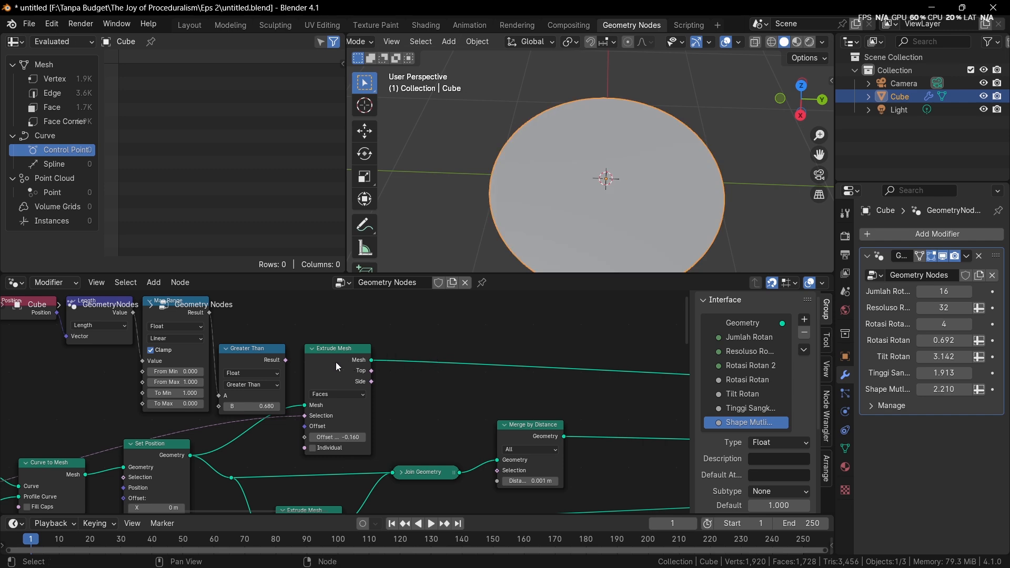
{"action": "left_click_drag", "start_coordinate": [286, 359], "coordinate": [303, 418]}
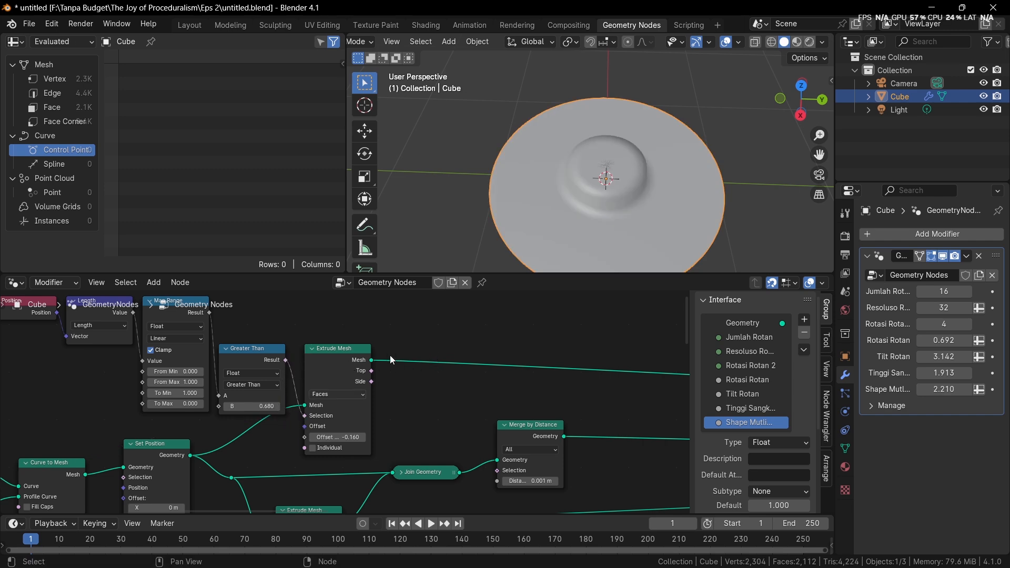
Examine the raised centre of the base up close in wireframe and solid shading
{"action": "middle_click_drag", "start_coordinate": [507, 208], "coordinate": [518, 174]}
{"action": "scroll", "coordinate": [589, 152], "scroll_direction": "up", "scroll_amount": 3}
{"action": "scroll", "coordinate": [648, 147], "scroll_direction": "up", "scroll_amount": 2}
{"action": "scroll", "coordinate": [648, 146], "scroll_direction": "up", "scroll_amount": 1}
{"action": "key", "text": "z"}
{"action": "left_click", "coordinate": [547, 133]}
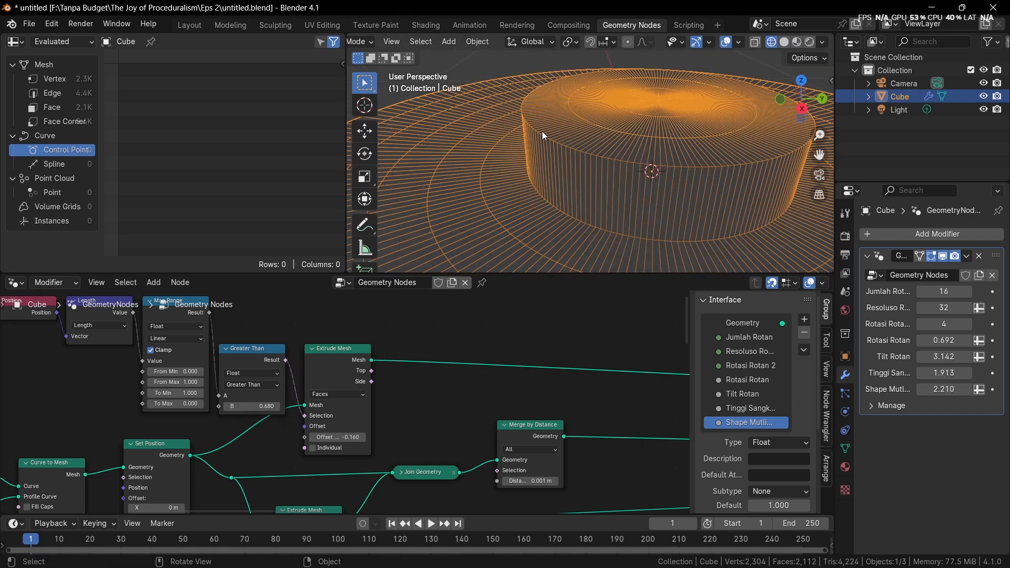
{"action": "middle_click_drag", "start_coordinate": [541, 131], "coordinate": [567, 112]}
{"action": "key", "text": "z"}
{"action": "left_click", "coordinate": [648, 114]}
{"action": "scroll", "coordinate": [332, 459], "scroll_direction": "up", "scroll_amount": 1}
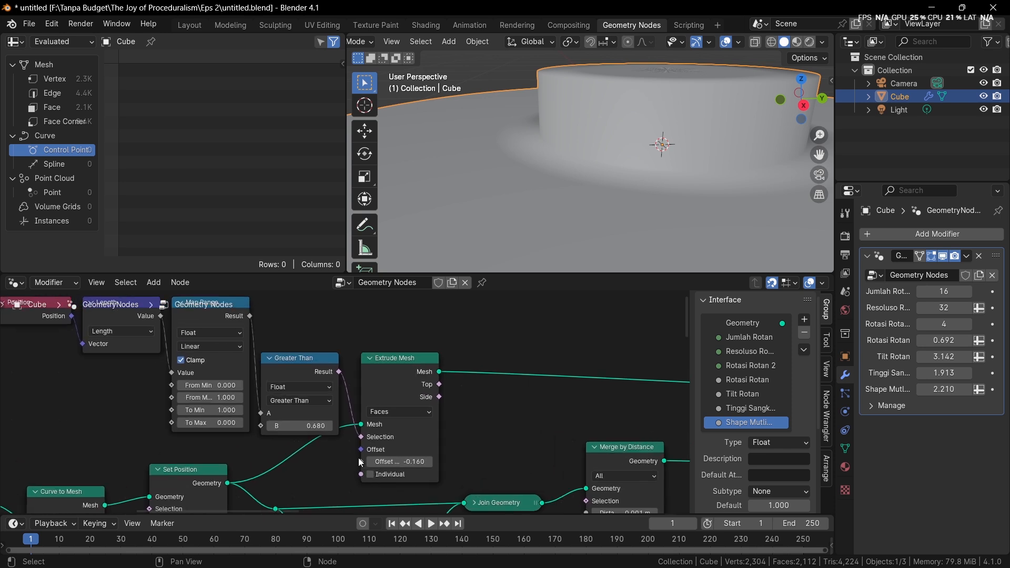
Lower the Greater Than node's B threshold to 0.640
{"action": "mouse_move", "coordinate": [301, 426]}
{"action": "left_mouse_down", "text": "shift"}
{"action": "mouse_move", "coordinate": [279, 426]}
{"action": "mouse_move", "coordinate": [296, 426]}
{"action": "left_mouse_up", "text": "shift"}
{"action": "scroll", "coordinate": [550, 176], "scroll_direction": "down", "scroll_amount": 5}
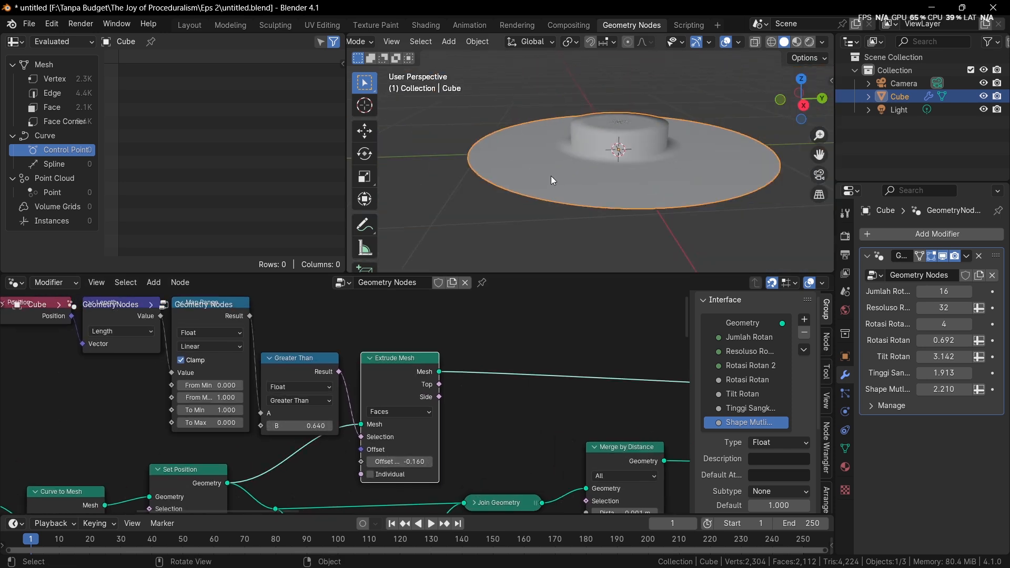
{"action": "scroll", "coordinate": [551, 322], "scroll_direction": "down", "scroll_amount": 2}
{"action": "scroll", "coordinate": [449, 394], "scroll_direction": "up", "scroll_amount": 2}
{"action": "middle_click_drag", "start_coordinate": [449, 386], "coordinate": [516, 349]}
{"action": "scroll", "coordinate": [421, 402], "scroll_direction": "down", "scroll_amount": 3}
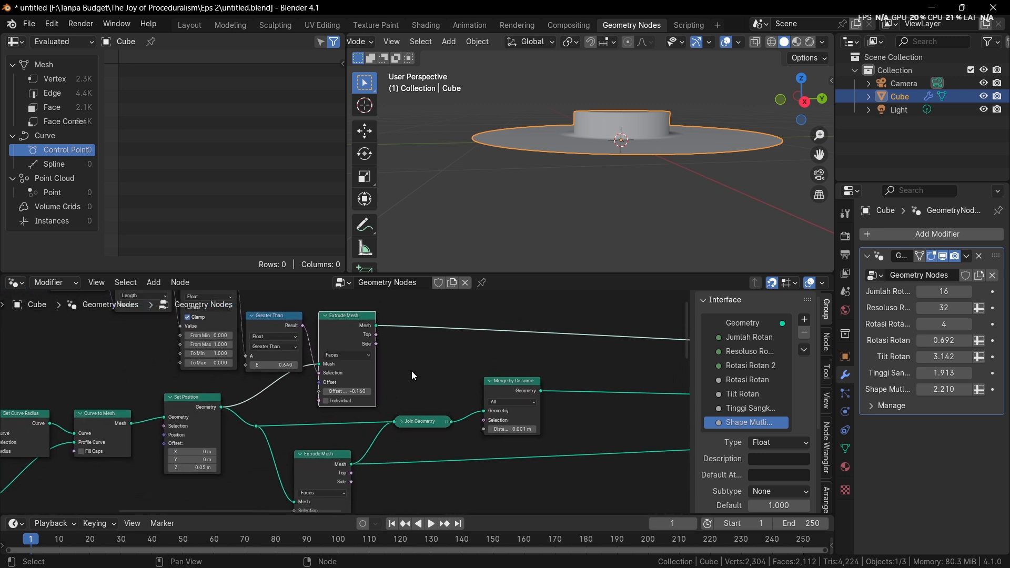
Replace the unextruded mesh in the base's Join Geometry with the upper Extrude Mesh and output the Merge by Distance result
{"action": "right_click_drag", "start_coordinate": [366, 412], "coordinate": [354, 435], "text": "ctrl"}
{"action": "left_click_drag", "start_coordinate": [376, 325], "coordinate": [395, 422]}
{"action": "middle_click_drag", "start_coordinate": [470, 399], "coordinate": [406, 406]}
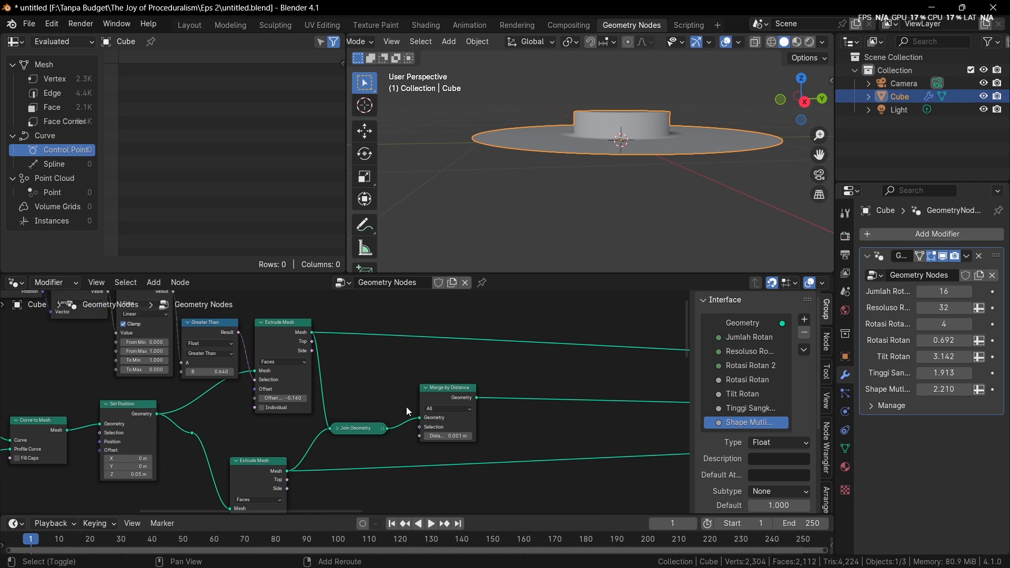
{"action": "left_click", "coordinate": [435, 388], "text": "alt+shift"}
{"action": "middle_click_drag", "start_coordinate": [548, 112], "coordinate": [582, 155]}
{"action": "scroll", "coordinate": [580, 115], "scroll_direction": "up", "scroll_amount": 3}
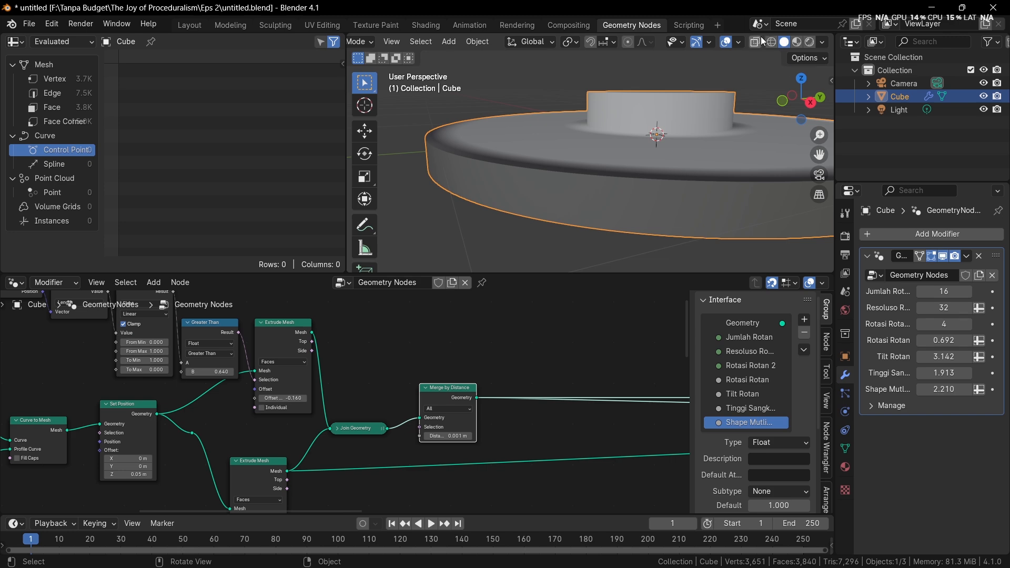
Show the Face Orientation overlay and examine the normals on the base's top and side
{"action": "left_click", "coordinate": [822, 41]}
{"action": "left_click", "coordinate": [739, 42]}
{"action": "left_click", "coordinate": [675, 279]}
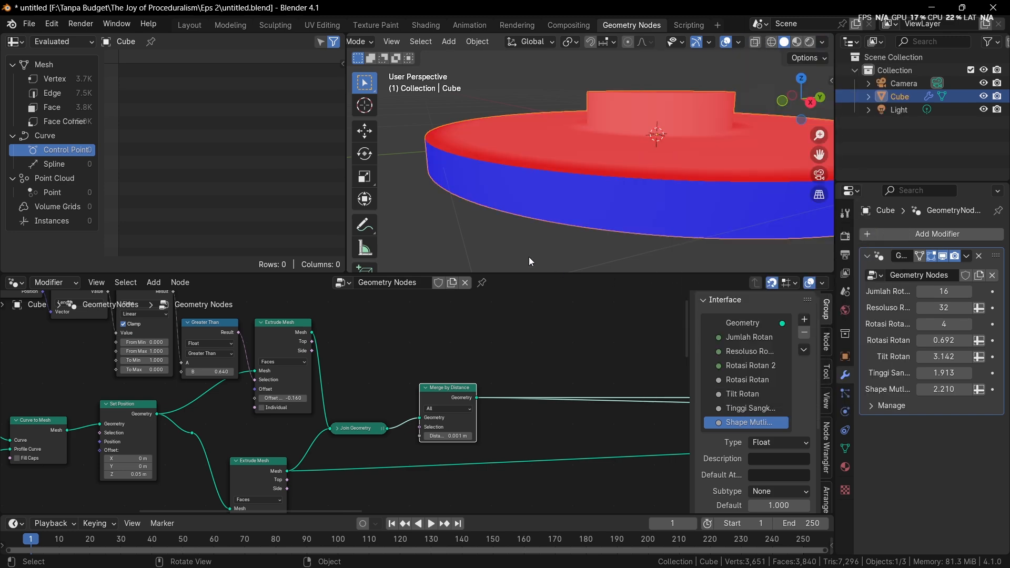
{"action": "middle_click_drag", "start_coordinate": [614, 152], "coordinate": [641, 73]}
{"action": "middle_click_drag", "start_coordinate": [627, 159], "coordinate": [609, 113]}
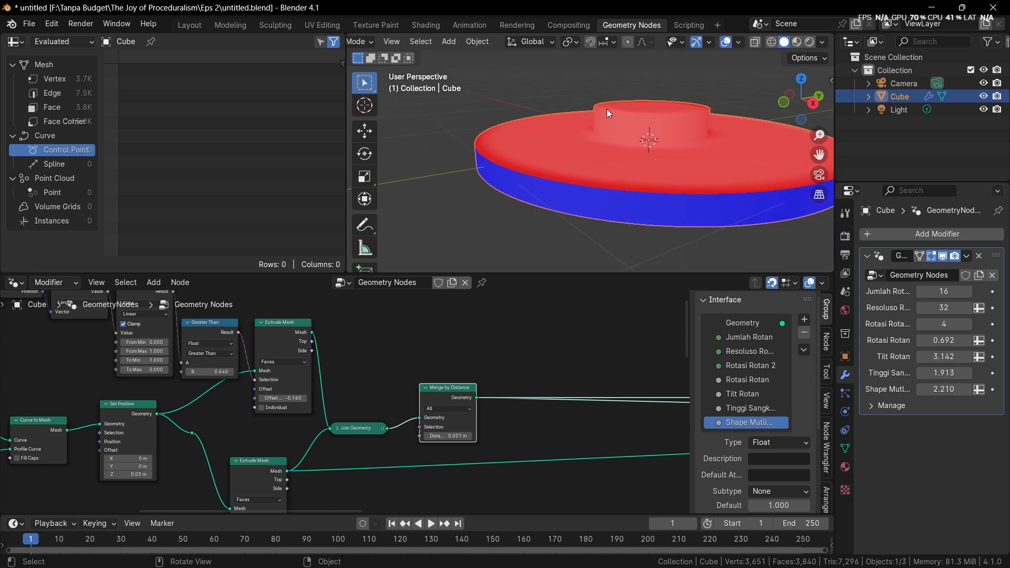
Insert a Flip Faces node between the upper Extrude Mesh and the base's Join Geometry
{"action": "scroll", "coordinate": [383, 400], "scroll_direction": "up", "scroll_amount": 1}
{"action": "key", "text": "shift+a"}
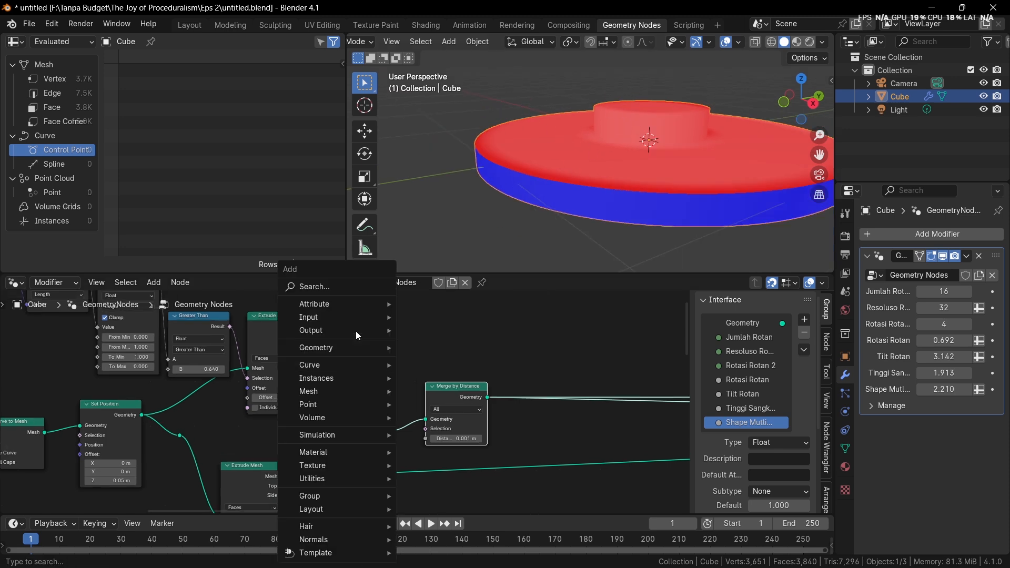
{"action": "left_click", "coordinate": [333, 285]}
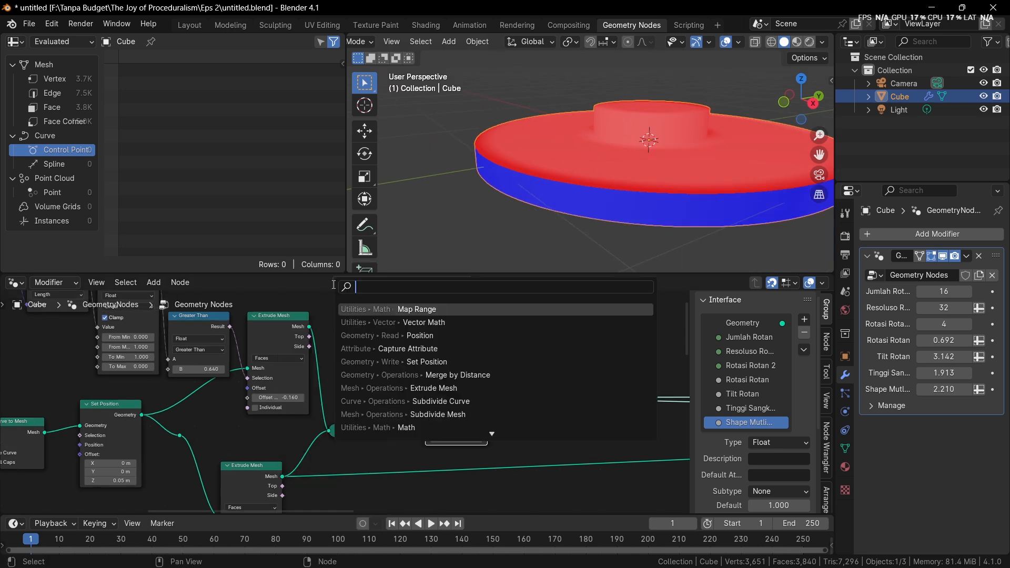
{"action": "type", "text": "flip"}
{"action": "key", "text": "Return"}
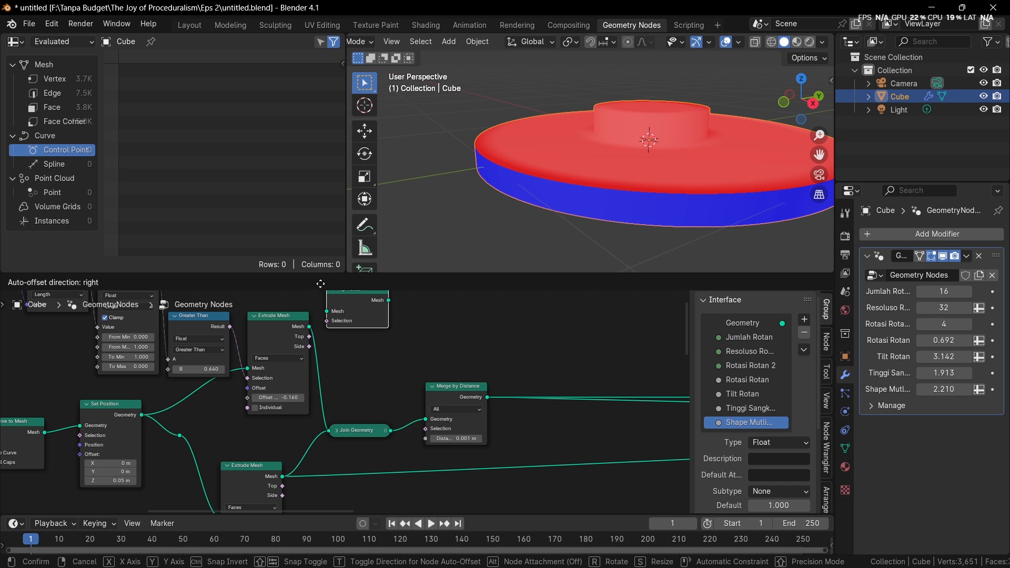
{"action": "left_click", "coordinate": [339, 350]}
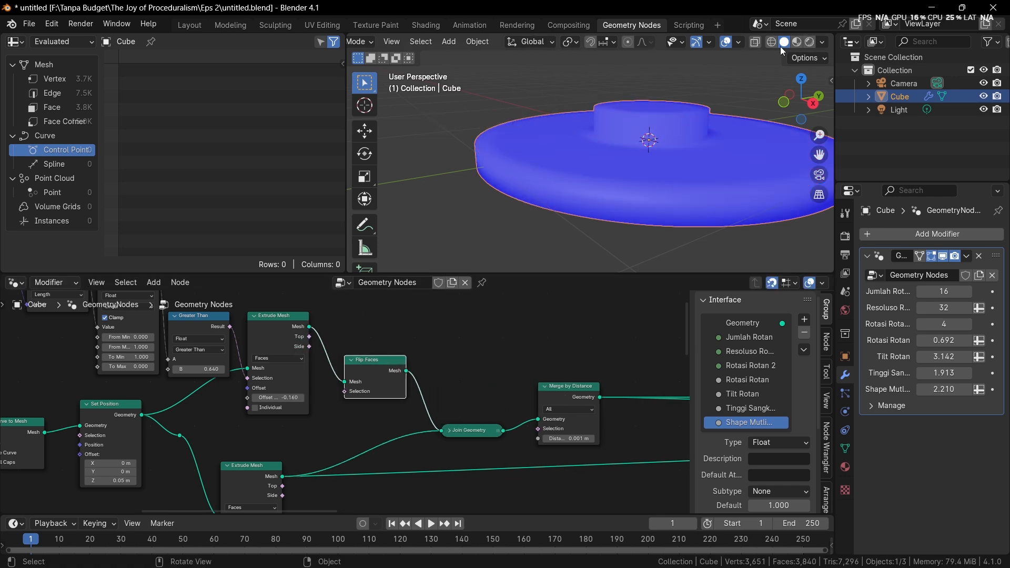
Hide the Face Orientation overlay and view the base in plain solid shading
{"action": "left_click", "coordinate": [739, 43]}
{"action": "left_click", "coordinate": [658, 276]}
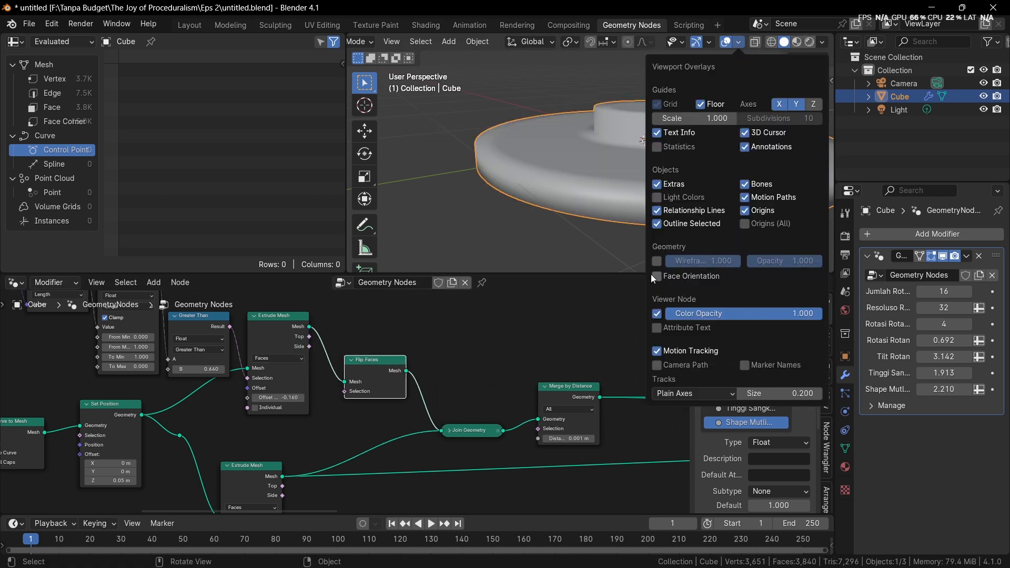
{"action": "middle_click_drag", "start_coordinate": [608, 185], "coordinate": [585, 178]}
{"action": "scroll", "coordinate": [573, 247], "scroll_direction": "down", "scroll_amount": 3}
{"action": "scroll", "coordinate": [606, 377], "scroll_direction": "down", "scroll_amount": 6}
Output the complete basket through the final Join Geometry node before the Group Output
{"action": "middle_click_drag", "start_coordinate": [606, 377], "coordinate": [383, 332]}
{"action": "scroll", "coordinate": [421, 331], "scroll_direction": "down", "scroll_amount": 4}
{"action": "middle_click_drag", "start_coordinate": [473, 329], "coordinate": [200, 332]}
{"action": "left_click", "coordinate": [567, 357], "text": "alt+shift"}
Examine how the raised base fits the woven basket and review the base's node chain
{"action": "scroll", "coordinate": [603, 203], "scroll_direction": "down", "scroll_amount": 3}
{"action": "middle_click_drag", "start_coordinate": [595, 195], "coordinate": [595, 234]}
{"action": "scroll", "coordinate": [596, 234], "scroll_direction": "down", "scroll_amount": 1}
{"action": "middle_click_drag", "start_coordinate": [601, 176], "coordinate": [601, 189], "text": "shift"}
{"action": "scroll", "coordinate": [601, 185], "scroll_direction": "up", "scroll_amount": 4}
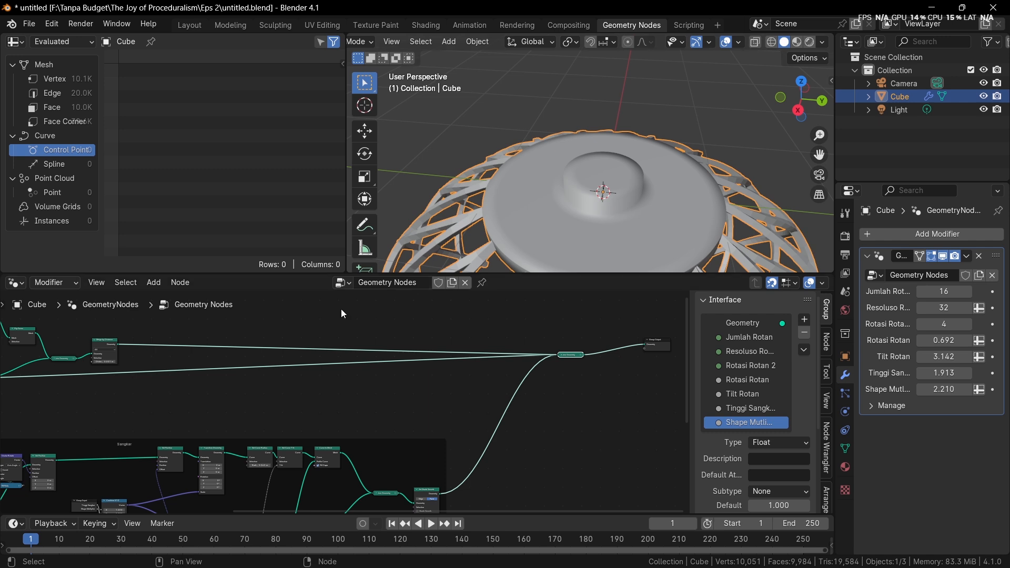
{"action": "scroll", "coordinate": [263, 342], "scroll_direction": "up", "scroll_amount": 4}
{"action": "middle_click_drag", "start_coordinate": [190, 337], "coordinate": [421, 349]}
{"action": "scroll", "coordinate": [337, 340], "scroll_direction": "up", "scroll_amount": 1}
{"action": "middle_click_drag", "start_coordinate": [329, 340], "coordinate": [476, 367]}
{"action": "scroll", "coordinate": [478, 366], "scroll_direction": "up", "scroll_amount": 1}
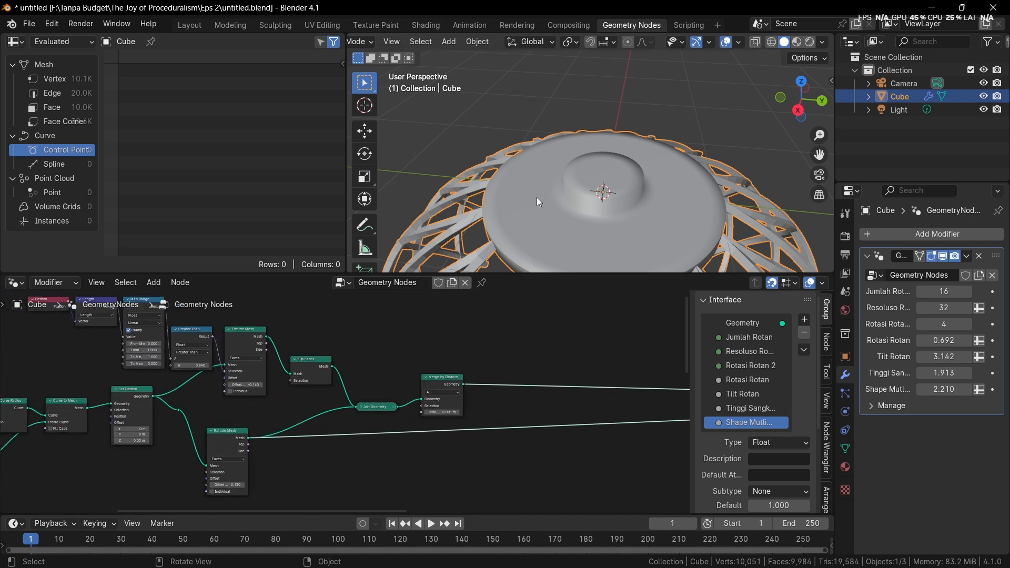
{"action": "middle_click_drag", "start_coordinate": [632, 179], "coordinate": [632, 128]}
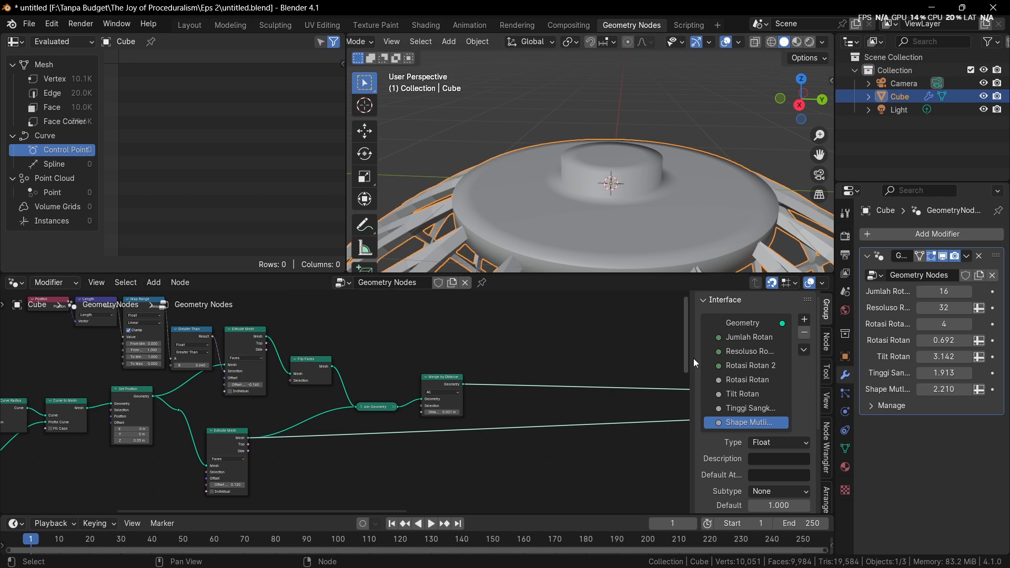
Space out the base's Merge by Distance, Join Geometry and Flip Faces nodes to make room after Flip Faces
{"action": "middle_click_drag", "start_coordinate": [472, 393], "coordinate": [493, 406]}
{"action": "scroll", "coordinate": [376, 386], "scroll_direction": "up", "scroll_amount": 2}
{"action": "scroll", "coordinate": [481, 405], "scroll_direction": "up", "scroll_amount": 1}
{"action": "left_click_drag", "start_coordinate": [373, 388], "coordinate": [534, 464]}
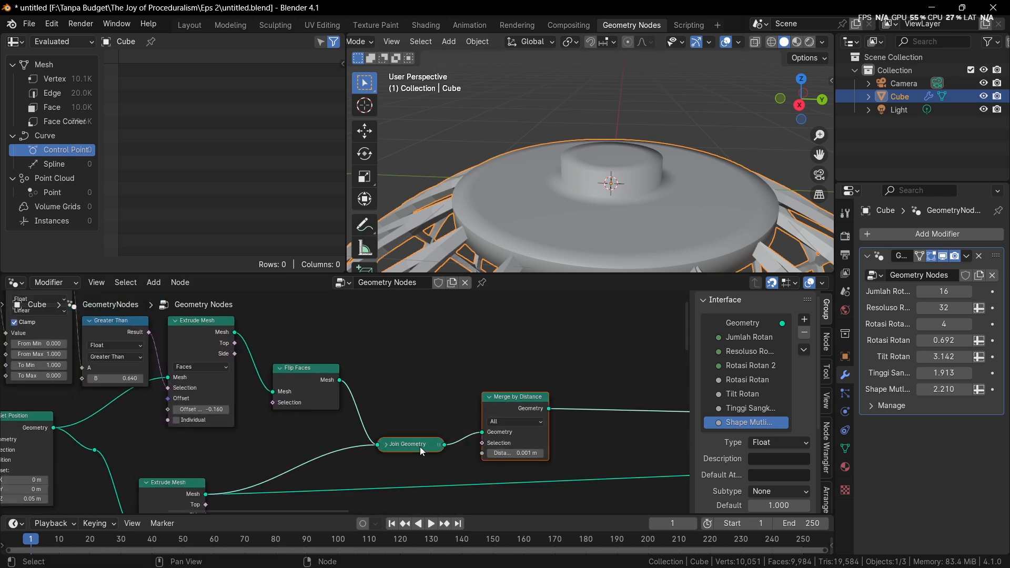
{"action": "left_click_drag", "start_coordinate": [420, 446], "coordinate": [507, 447]}
{"action": "left_click_drag", "start_coordinate": [324, 382], "coordinate": [317, 334]}
{"action": "middle_click_drag", "start_coordinate": [317, 335], "coordinate": [345, 378]}
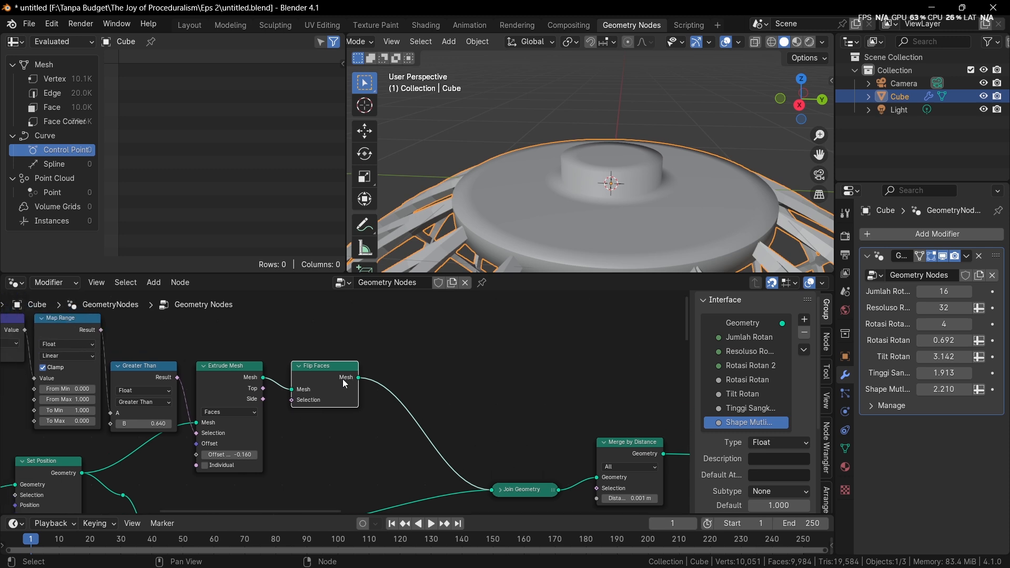
{"action": "scroll", "coordinate": [342, 379], "scroll_direction": "up", "scroll_amount": 1}
{"action": "left_click_drag", "start_coordinate": [336, 380], "coordinate": [329, 409]}
Duplicate the upper Extrude Mesh node and insert the copy between Flip Faces and Join Geometry
{"action": "left_click", "coordinate": [223, 372]}
{"action": "key", "text": "shift+d"}
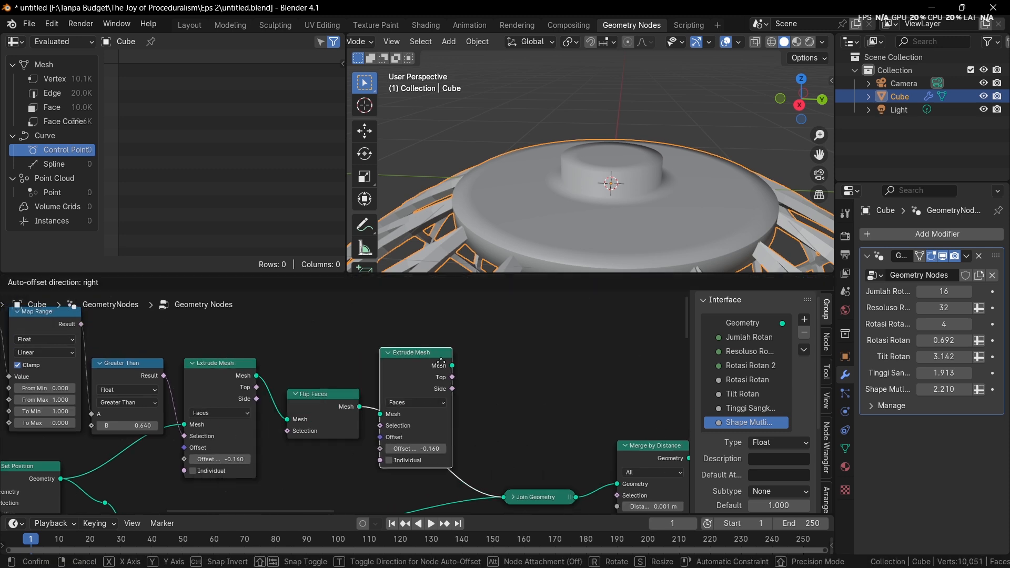
{"action": "left_click", "coordinate": [452, 362]}
{"action": "scroll", "coordinate": [484, 363], "scroll_direction": "up", "scroll_amount": 1}
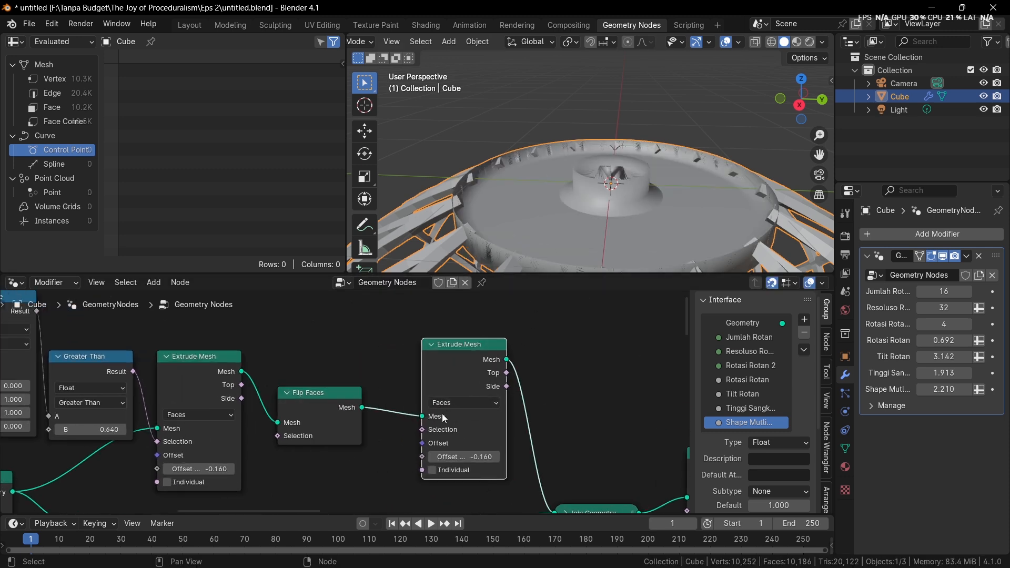
Feed the first Extrude Mesh's Top output into the copy's Selection and set the copy's Offset Scale to 0.120
{"action": "left_click_drag", "start_coordinate": [241, 386], "coordinate": [310, 455]}
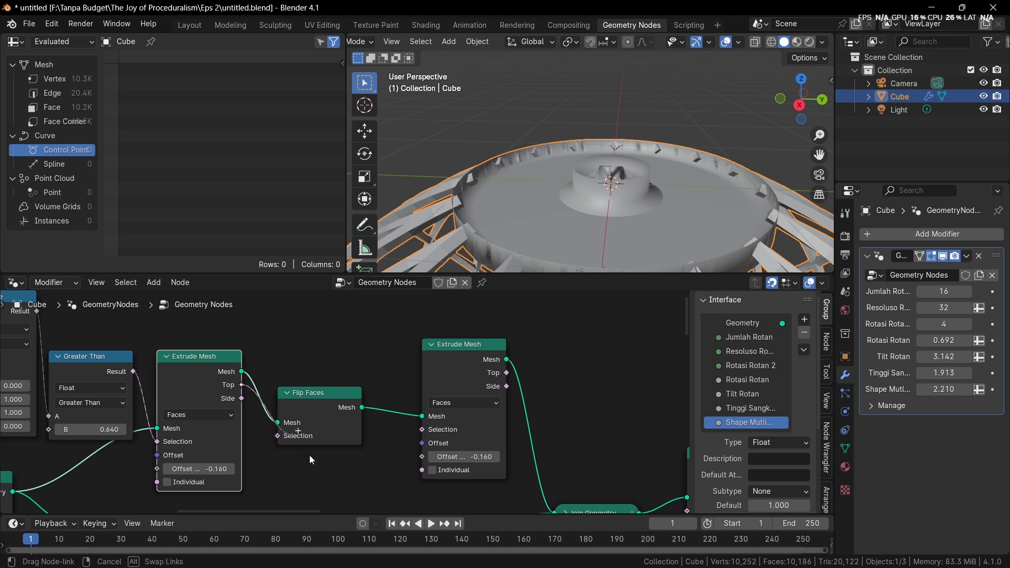
{"action": "left_click_drag", "start_coordinate": [421, 438], "coordinate": [502, 456]}
{"action": "left_click_drag", "start_coordinate": [482, 362], "coordinate": [434, 374]}
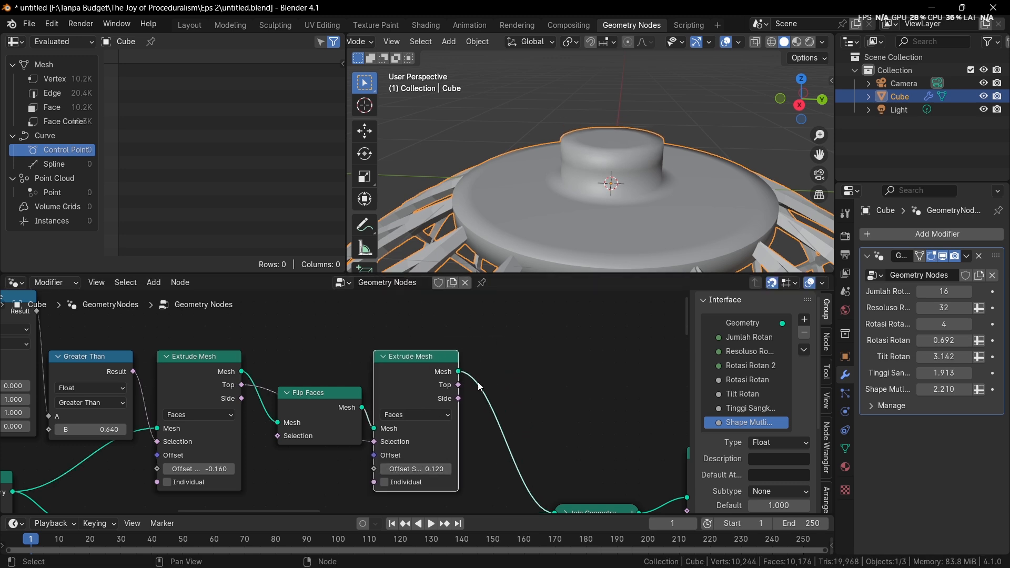
Insert a Scale Elements node after the second Extrude Mesh and reset that extrusion's Offset Scale to 0
{"action": "key", "text": "shift+a"}
{"action": "left_click", "coordinate": [515, 286]}
{"action": "type", "text": "scale"}
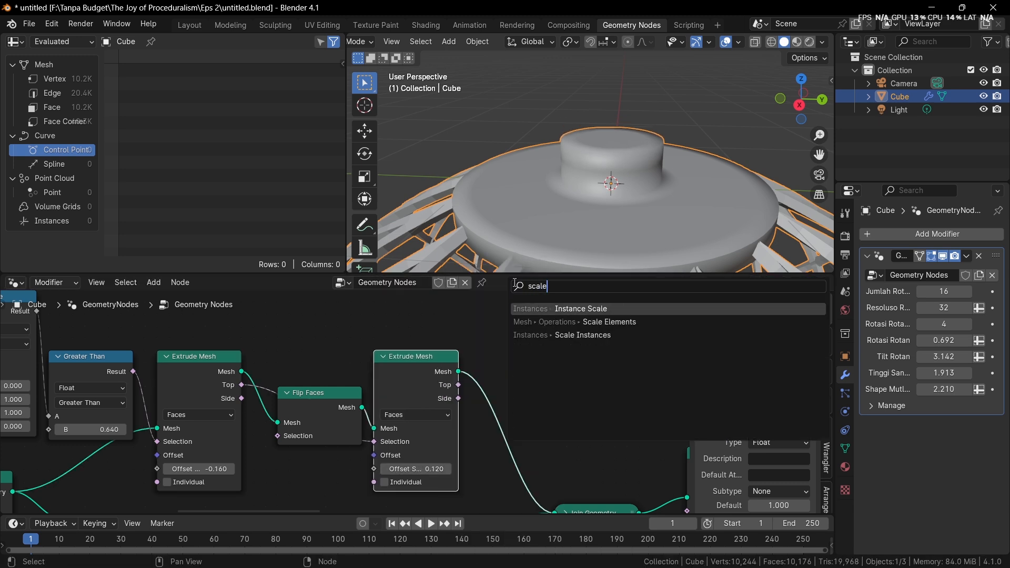
{"action": "left_click", "coordinate": [525, 322]}
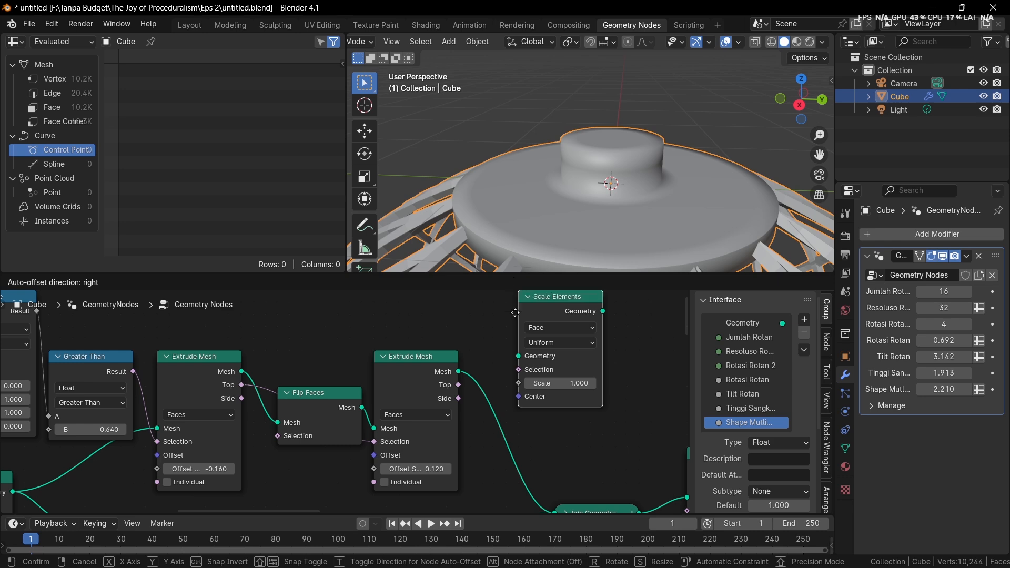
{"action": "left_click", "coordinate": [485, 366]}
{"action": "scroll", "coordinate": [458, 414], "scroll_direction": "up", "scroll_amount": 2}
{"action": "key", "text": "BackSpace"}
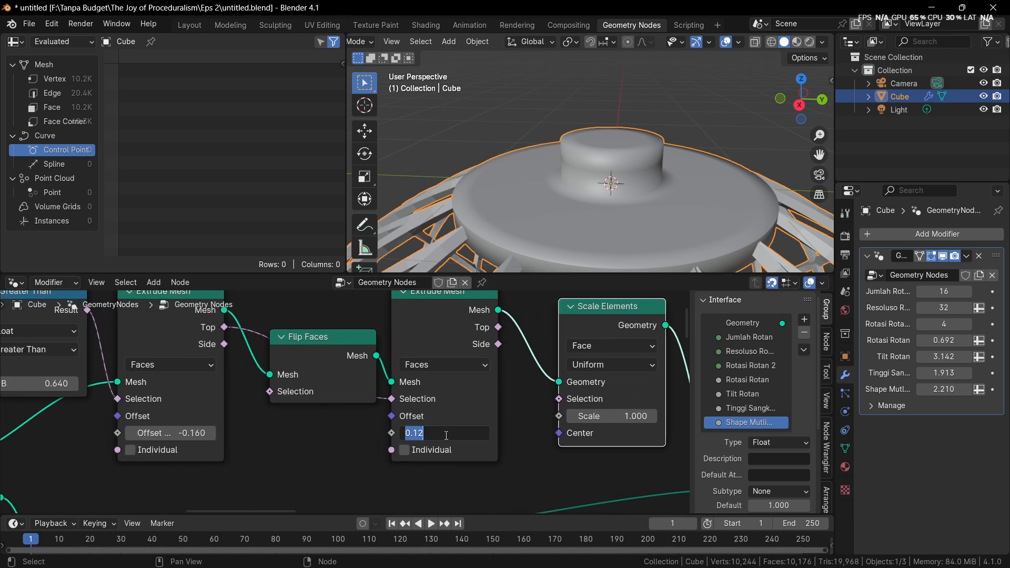
Connect the second Extrude Mesh's Top output to the Selection of Scale Elements
{"action": "middle_click_drag", "start_coordinate": [500, 331], "coordinate": [374, 341]}
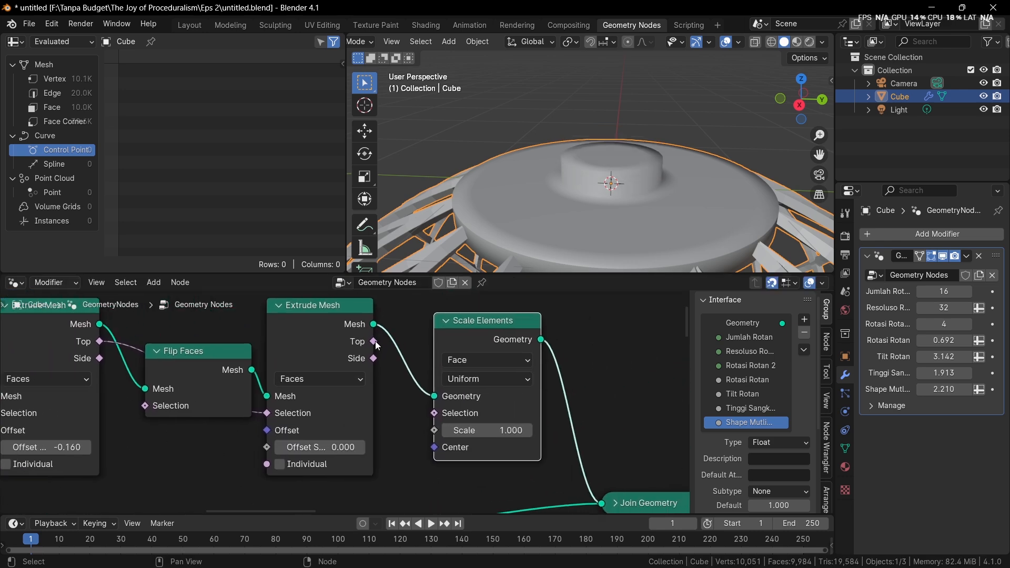
{"action": "scroll", "coordinate": [377, 341], "scroll_direction": "up", "scroll_amount": 1}
{"action": "left_click_drag", "start_coordinate": [357, 342], "coordinate": [397, 446]}
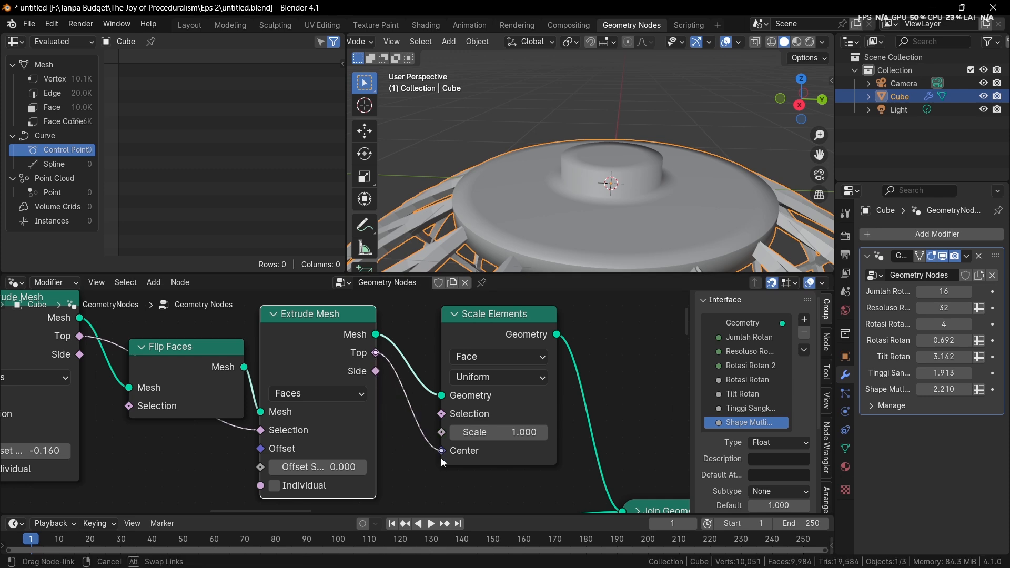
{"action": "left_click_drag", "start_coordinate": [444, 416], "coordinate": [442, 414]}
Show the base in wireframe and set the Scale Elements node's Scale to 0.660
{"action": "key", "text": "z"}
{"action": "left_click", "coordinate": [615, 144]}
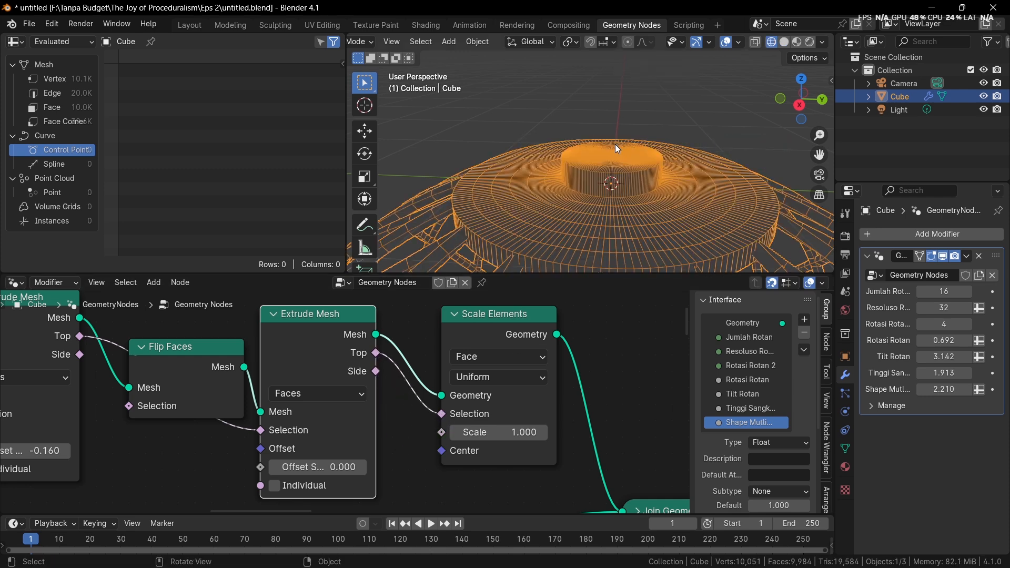
{"action": "middle_click_drag", "start_coordinate": [614, 144], "coordinate": [617, 184]}
{"action": "scroll", "coordinate": [617, 184], "scroll_direction": "up", "scroll_amount": 4}
{"action": "left_click_drag", "start_coordinate": [532, 431], "coordinate": [502, 432]}
{"action": "scroll", "coordinate": [500, 347], "scroll_direction": "down", "scroll_amount": 1}
{"action": "left_click_drag", "start_coordinate": [491, 329], "coordinate": [460, 333]}
{"action": "key", "text": "shift+d"}
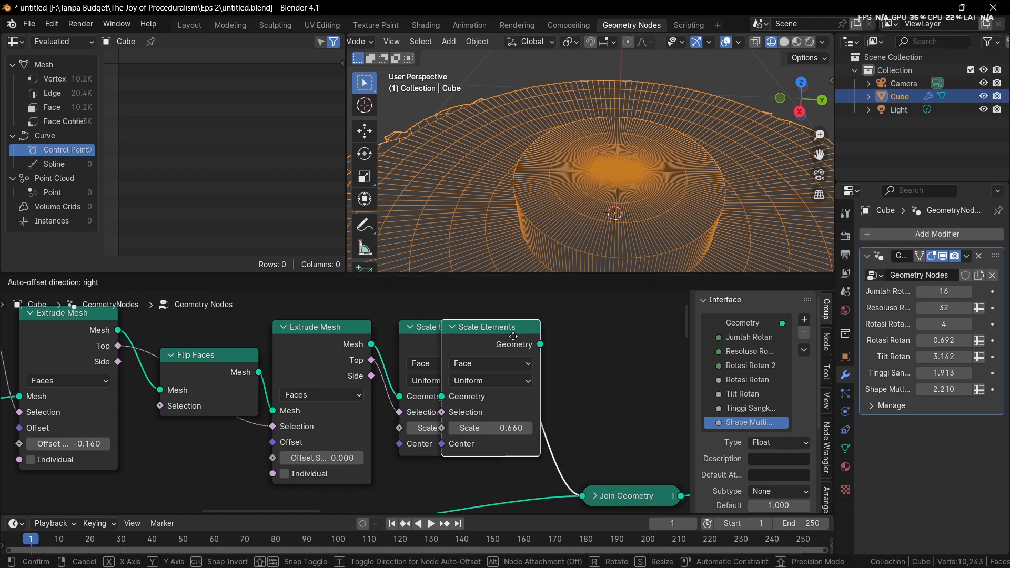
{"action": "left_click", "coordinate": [513, 336]}
{"action": "left_click_drag", "start_coordinate": [371, 362], "coordinate": [496, 402]}
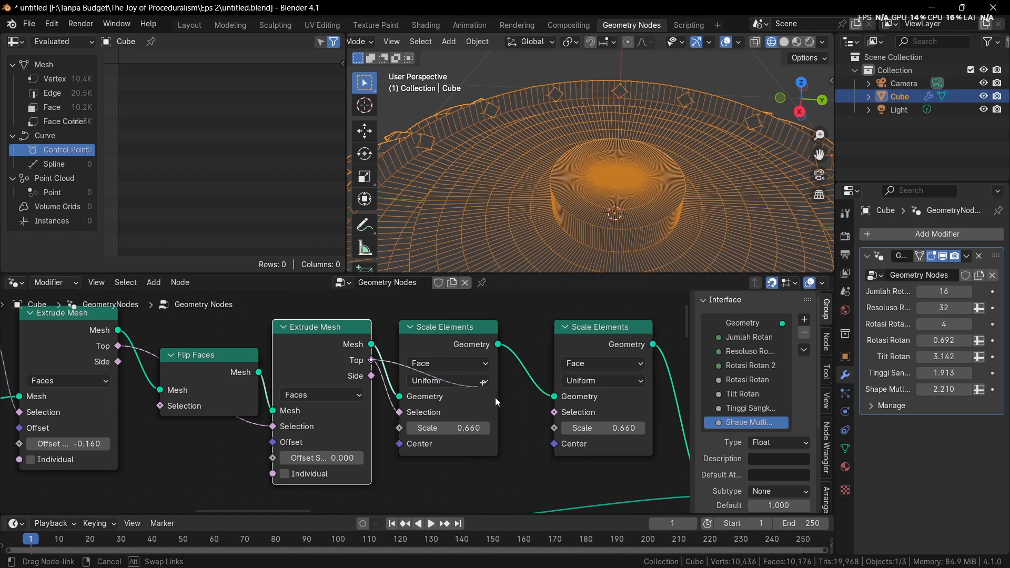
{"action": "left_click_drag", "start_coordinate": [560, 409], "coordinate": [557, 412]}
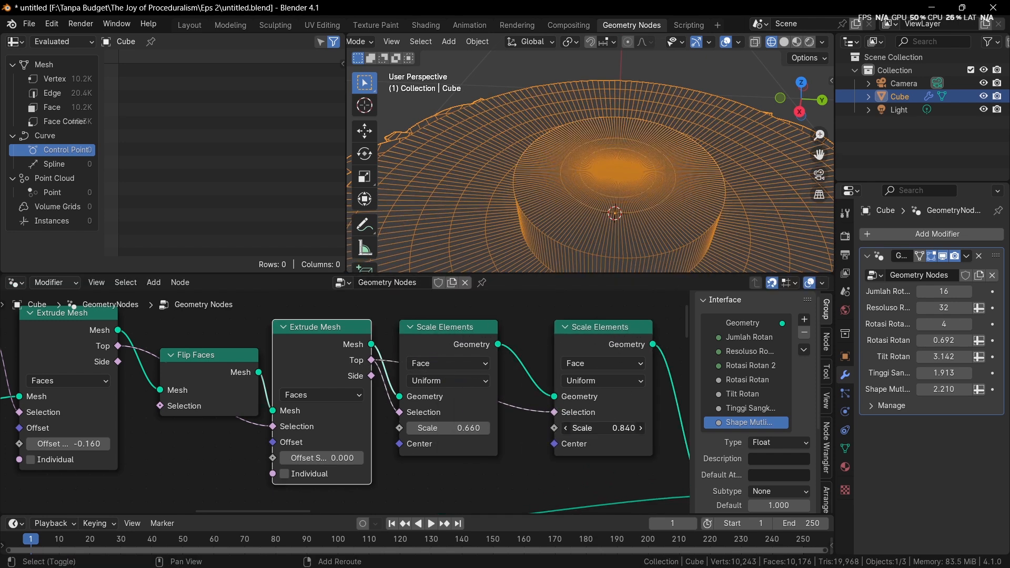
{"action": "middle_click_drag", "start_coordinate": [587, 443], "coordinate": [562, 439]}
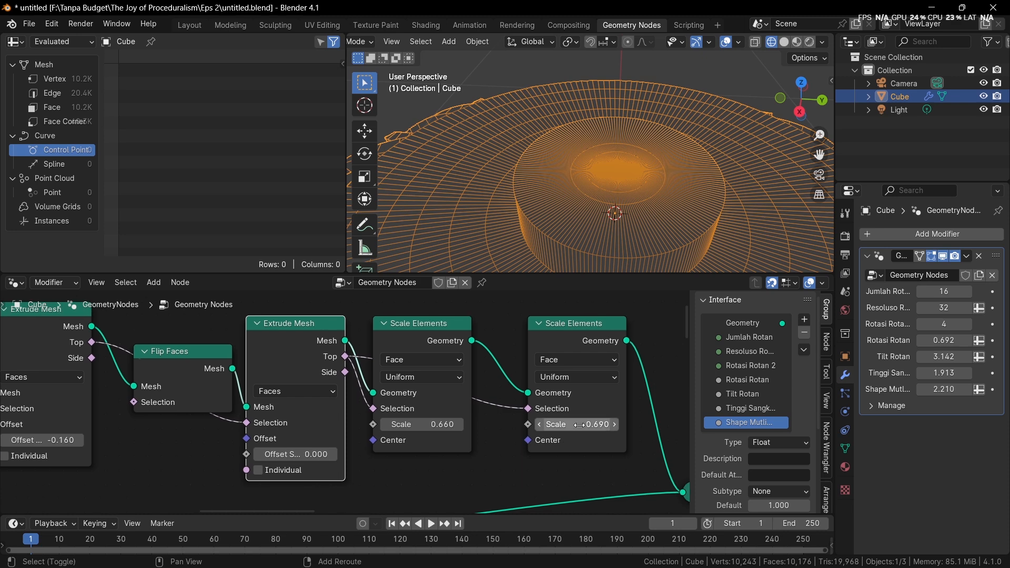
{"action": "left_click", "coordinate": [562, 340]}
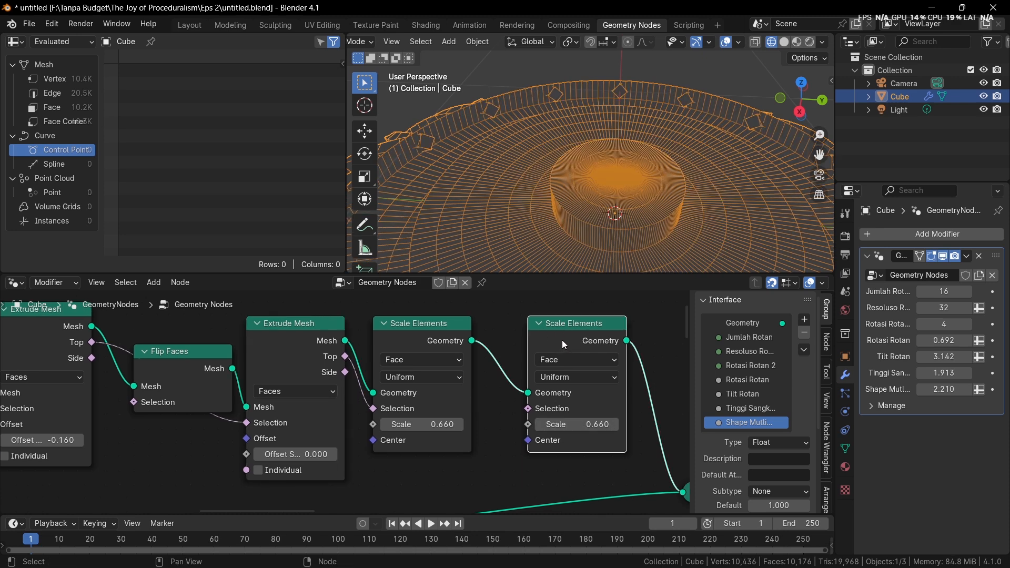
{"action": "key", "text": "ctrl+x"}
Insert a copy of the second Extrude Mesh after Scale Elements, with the second extrusion's Top output driving its Selection
{"action": "left_click", "coordinate": [280, 336]}
{"action": "key", "text": "shift+d"}
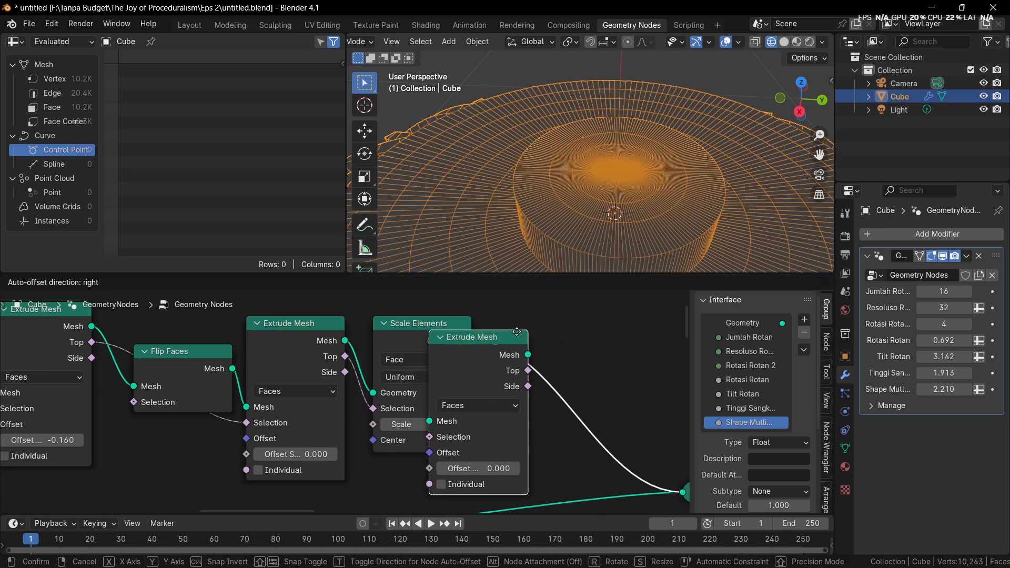
{"action": "left_click", "coordinate": [562, 343]}
{"action": "middle_click_drag", "start_coordinate": [380, 377], "coordinate": [387, 361]}
{"action": "left_click_drag", "start_coordinate": [352, 341], "coordinate": [374, 364]}
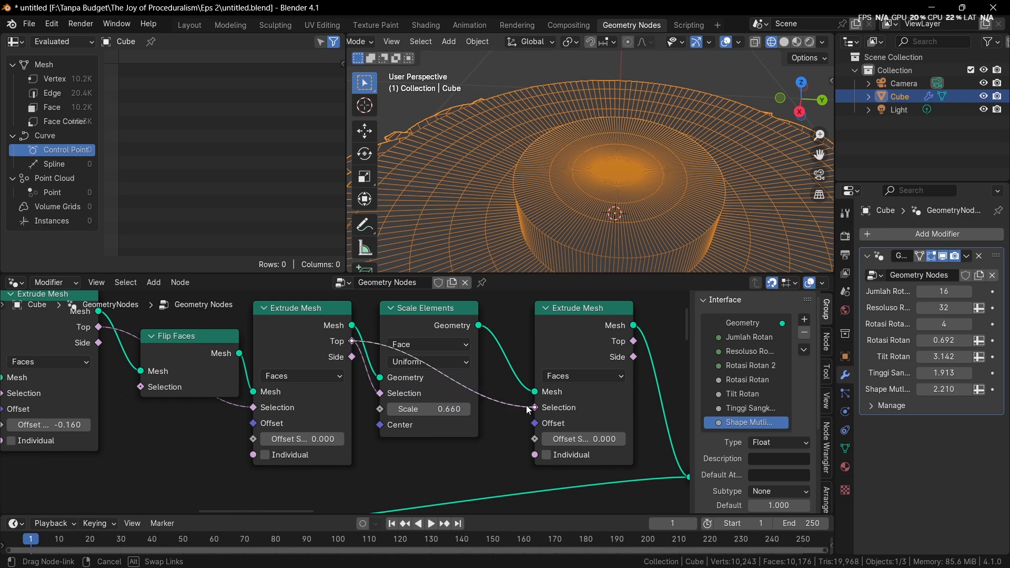
{"action": "left_click_drag", "start_coordinate": [529, 410], "coordinate": [534, 407]}
Return to solid shading with Scale Elements set to 0.390 and the last Extrude Mesh's Offset Scale set to 0.310
{"action": "left_click_drag", "start_coordinate": [584, 438], "coordinate": [597, 438]}
{"action": "left_click_drag", "start_coordinate": [432, 408], "coordinate": [417, 408]}
{"action": "middle_click_drag", "start_coordinate": [657, 87], "coordinate": [608, 144]}
{"action": "key", "text": "shift+z"}
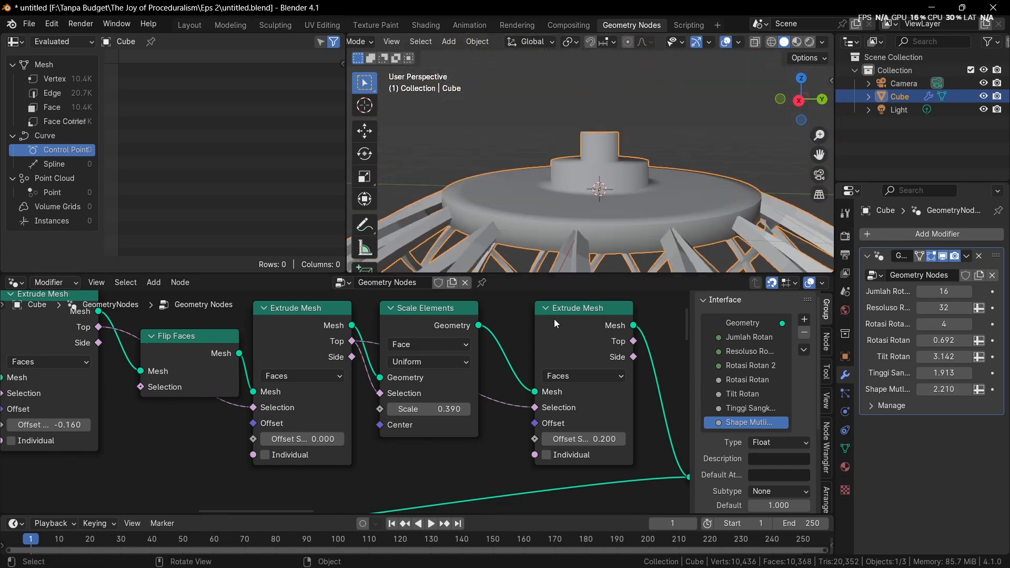
{"action": "left_click_drag", "start_coordinate": [584, 438], "coordinate": [591, 438], "text": "shift"}
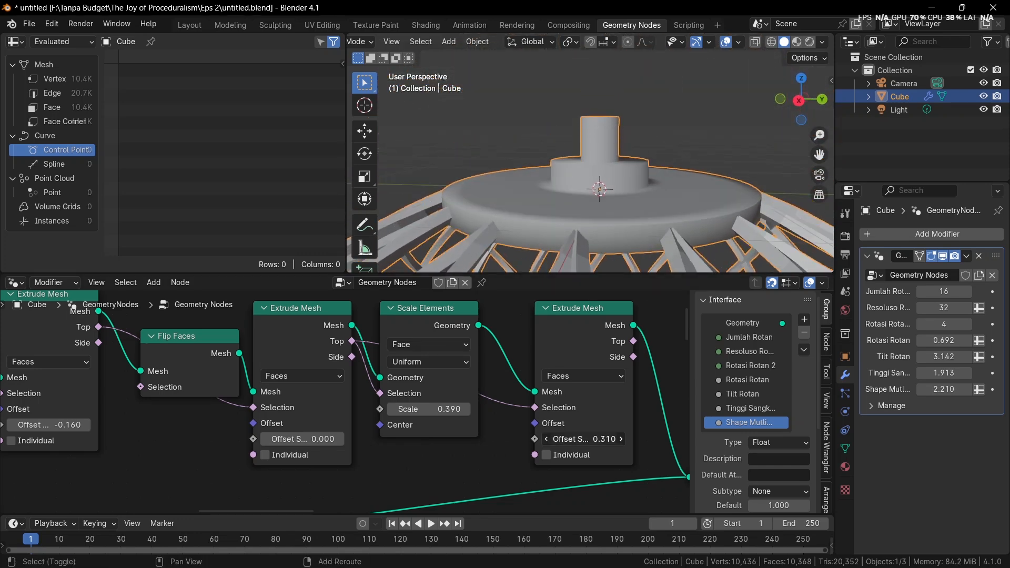
Inspect the stepped knob on the base and move the Flip Faces node above the neighbouring Extrude Mesh nodes
{"action": "middle_click_drag", "start_coordinate": [633, 99], "coordinate": [569, 145]}
{"action": "scroll", "coordinate": [351, 392], "scroll_direction": "down", "scroll_amount": 7}
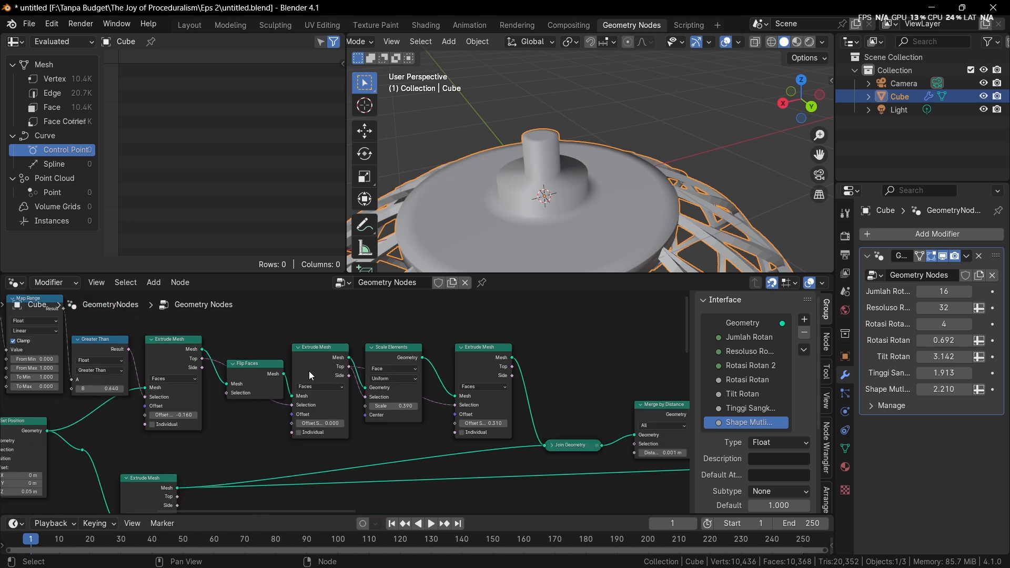
{"action": "mouse_move", "coordinate": [253, 379]}
{"action": "left_mouse_down"}
{"action": "mouse_move", "coordinate": [255, 309]}
{"action": "mouse_move", "coordinate": [246, 388]}
{"action": "left_mouse_up"}
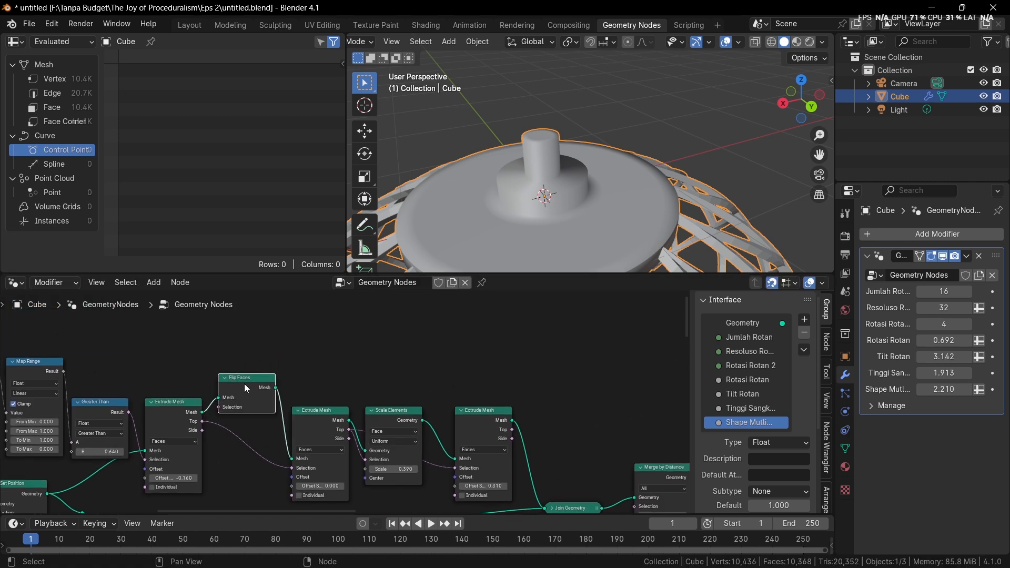
{"action": "scroll", "coordinate": [265, 384], "scroll_direction": "down", "scroll_amount": 4}
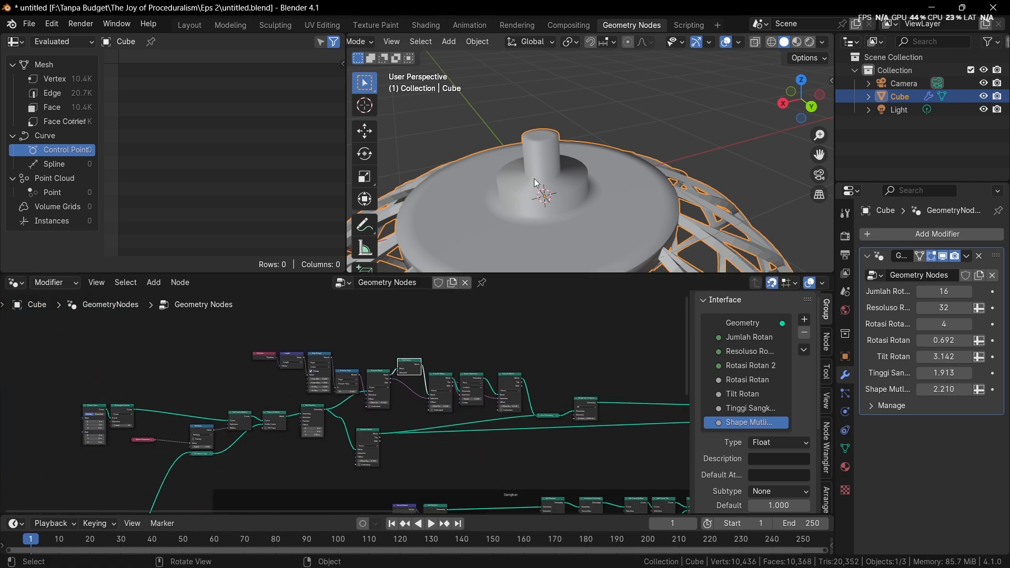
Add a Cylinder mesh node in the empty space above the base's node chain
{"action": "scroll", "coordinate": [484, 383], "scroll_direction": "up", "scroll_amount": 2}
{"action": "key", "text": "shift+a"}
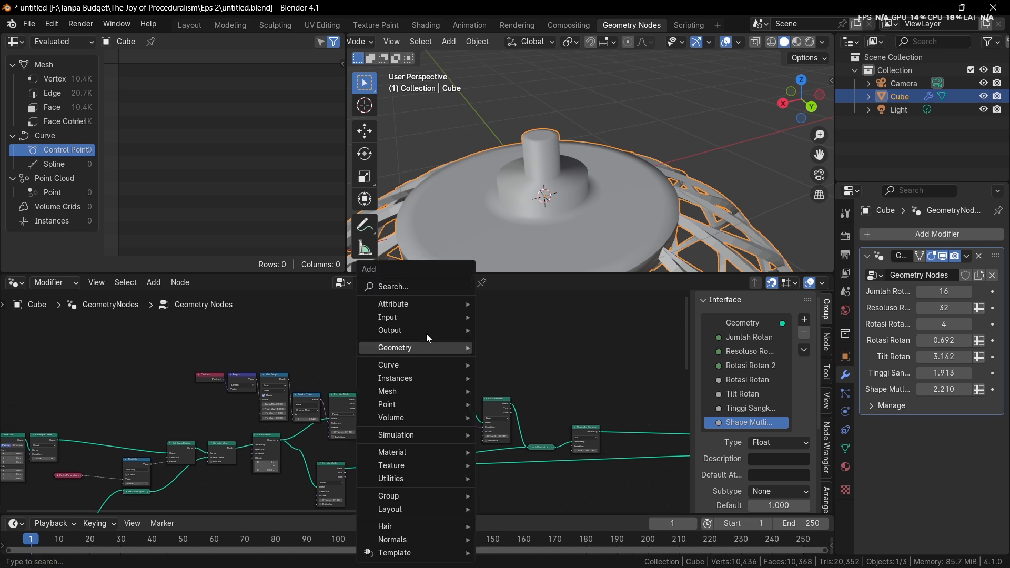
{"action": "left_click", "coordinate": [408, 291]}
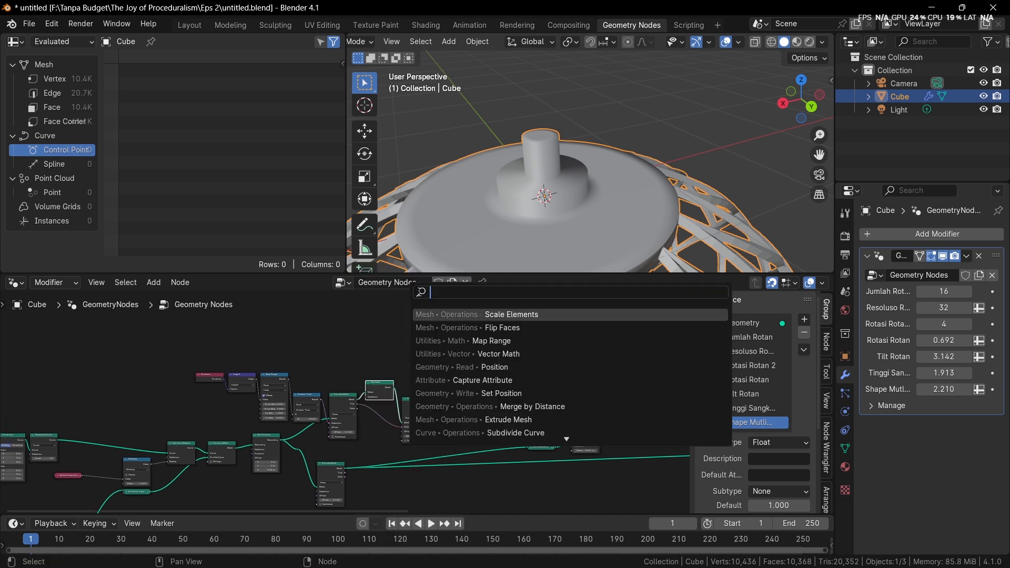
{"action": "type", "text": "cyl"}
{"action": "key", "text": "Return"}
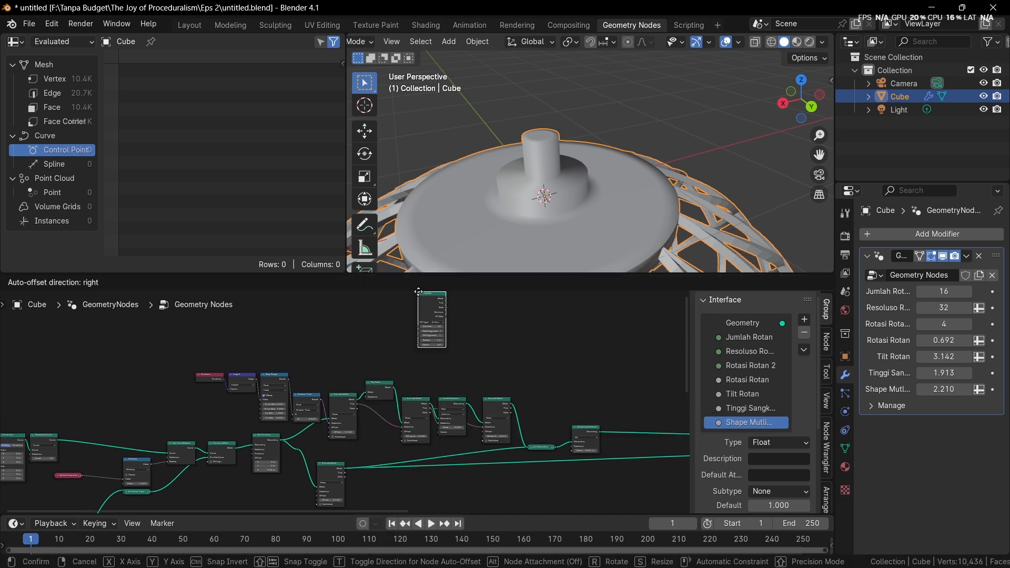
{"action": "left_click", "coordinate": [414, 316]}
{"action": "middle_click_drag", "start_coordinate": [534, 378], "coordinate": [430, 402]}
{"action": "scroll", "coordinate": [430, 403], "scroll_direction": "up", "scroll_amount": 3}
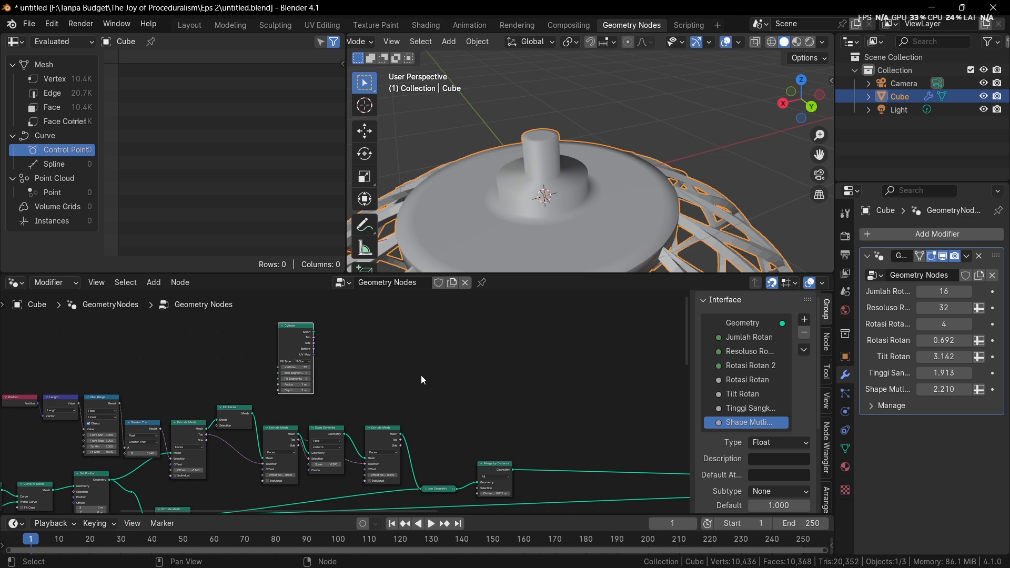
Combine the Cylinder mesh with the Merge by Distance output through a new Join Geometry node
{"action": "left_click_drag", "start_coordinate": [312, 333], "coordinate": [534, 437]}
{"action": "right_click_drag", "start_coordinate": [534, 437], "coordinate": [513, 461], "text": "ctrl+shift"}
{"action": "middle_click_drag", "start_coordinate": [540, 395], "coordinate": [500, 388]}
{"action": "scroll", "coordinate": [584, 154], "scroll_direction": "down", "scroll_amount": 4}
{"action": "middle_click_drag", "start_coordinate": [584, 156], "coordinate": [590, 138]}
{"action": "scroll", "coordinate": [489, 384], "scroll_direction": "up", "scroll_amount": 1}
{"action": "middle_click_drag", "start_coordinate": [487, 401], "coordinate": [462, 403]}
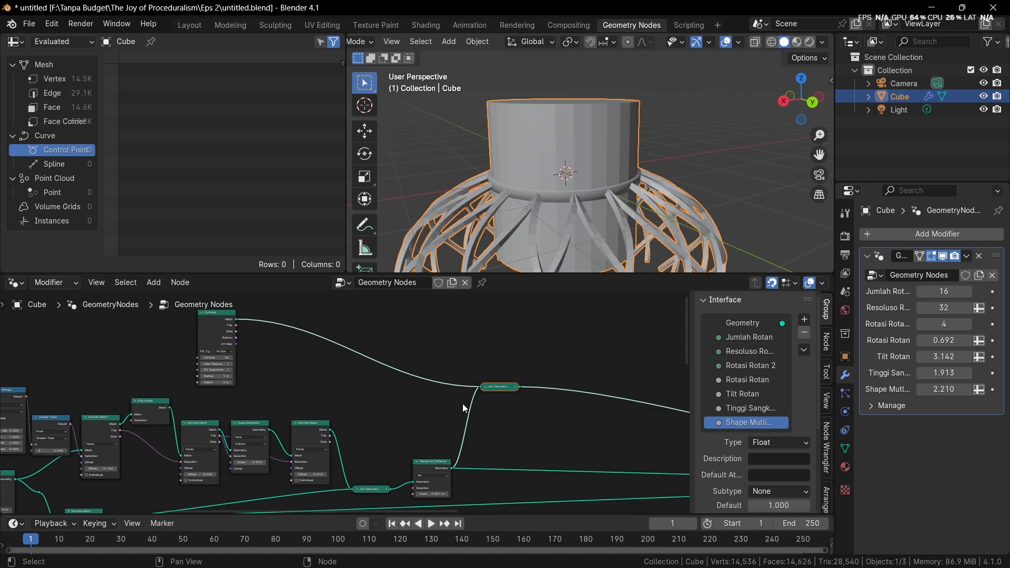
Set the cylinder's radius to 0.11 m and its depth to 1.11 m
{"action": "middle_click_drag", "start_coordinate": [363, 383], "coordinate": [429, 401]}
{"action": "scroll", "coordinate": [320, 389], "scroll_direction": "up", "scroll_amount": 12}
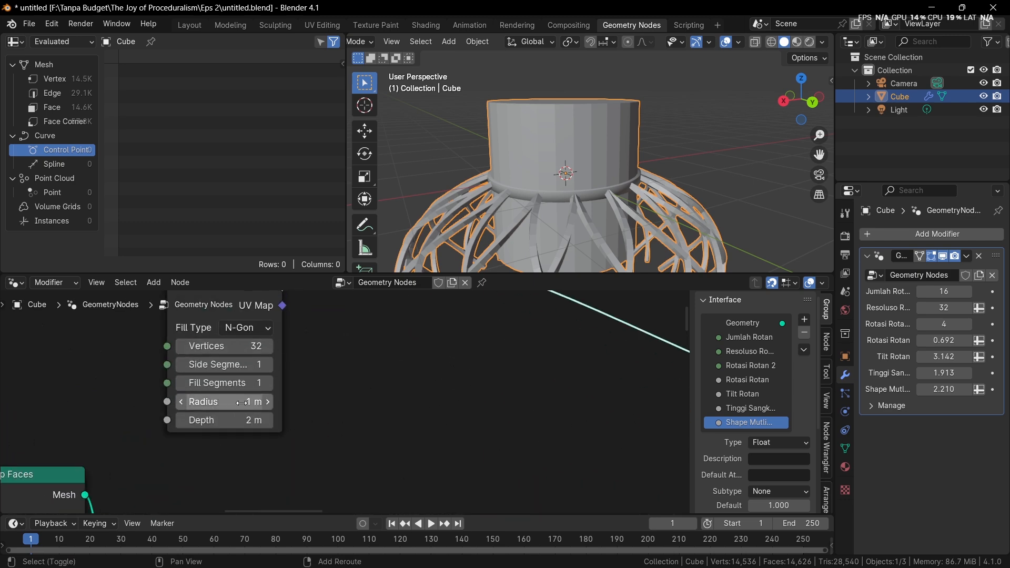
{"action": "left_click_drag", "start_coordinate": [231, 402], "coordinate": [195, 419]}
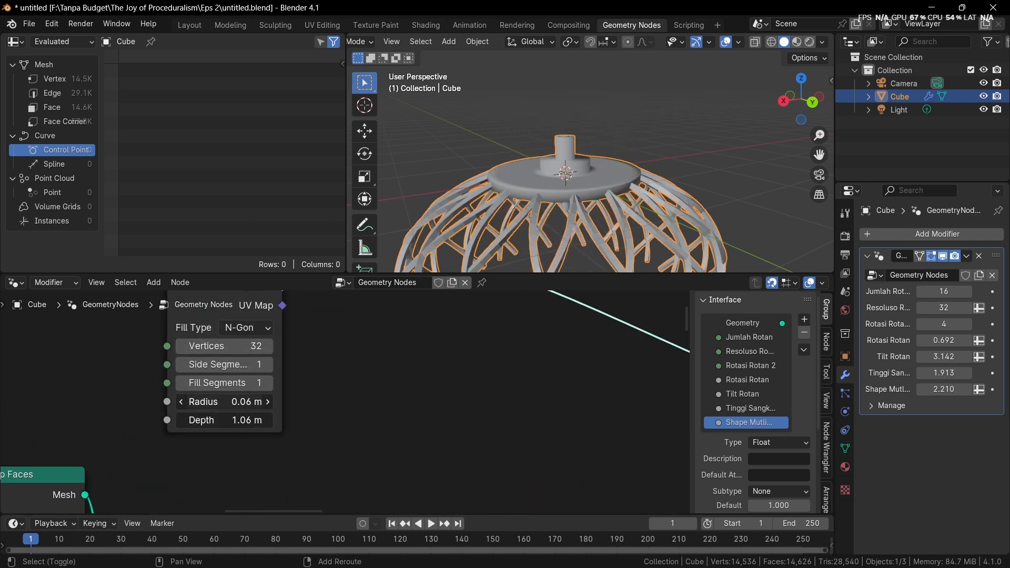
Insert a Transform Geometry node after the Cylinder and rotate it 90° about Y
{"action": "scroll", "coordinate": [318, 462], "scroll_direction": "down", "scroll_amount": 2}
{"action": "key", "text": "shift+a"}
{"action": "type", "text": "tra"}
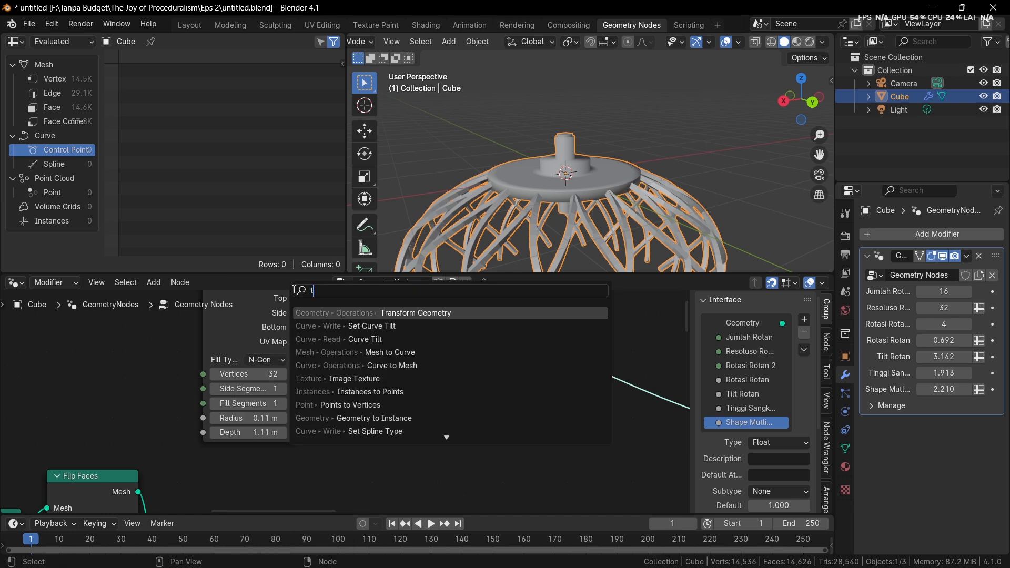
{"action": "left_click", "coordinate": [414, 313]}
{"action": "middle_click_drag", "start_coordinate": [599, 195], "coordinate": [589, 210]}
{"action": "left_click", "coordinate": [489, 409]}
{"action": "type", "text": "90"}
{"action": "key", "text": "Return"}
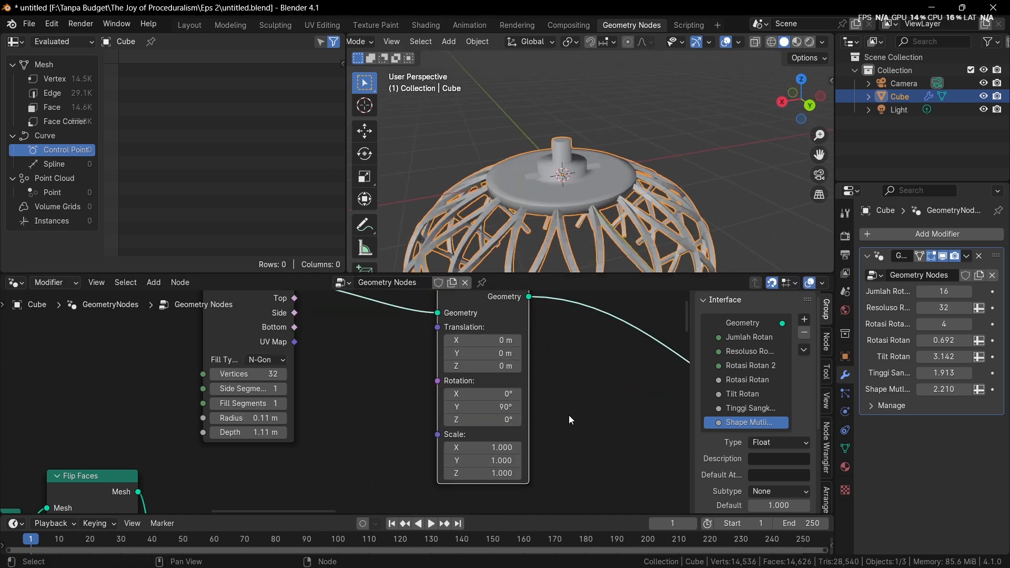
Raise the horizontal cylinder through the knob by setting its Z translation to 0.39 m
{"action": "scroll", "coordinate": [525, 331], "scroll_direction": "up", "scroll_amount": 1}
{"action": "left_click_drag", "start_coordinate": [505, 360], "coordinate": [526, 360]}
{"action": "scroll", "coordinate": [551, 115], "scroll_direction": "up", "scroll_amount": 5}
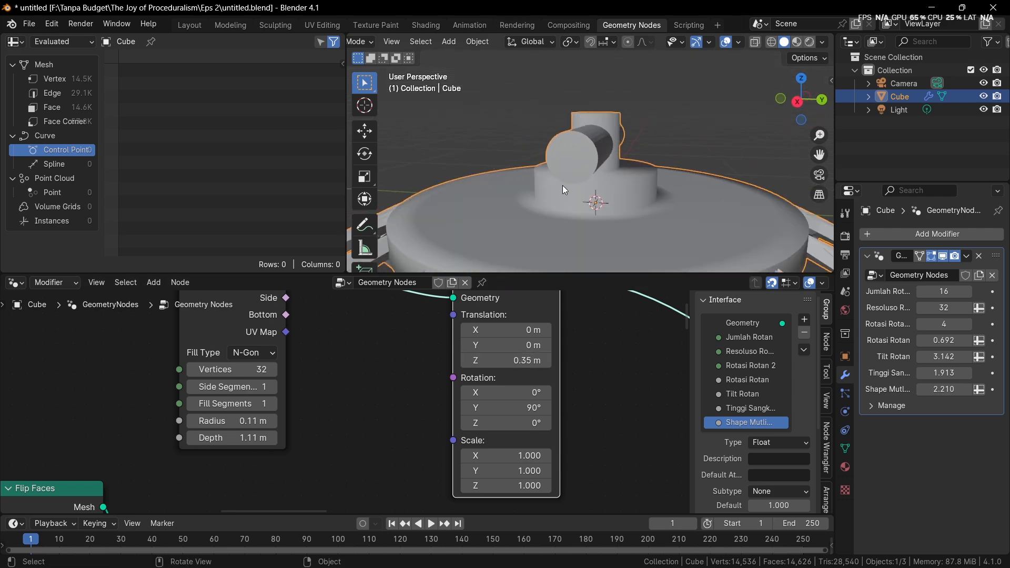
{"action": "middle_click_drag", "start_coordinate": [562, 185], "coordinate": [605, 221]}
{"action": "scroll", "coordinate": [553, 339], "scroll_direction": "down", "scroll_amount": 4}
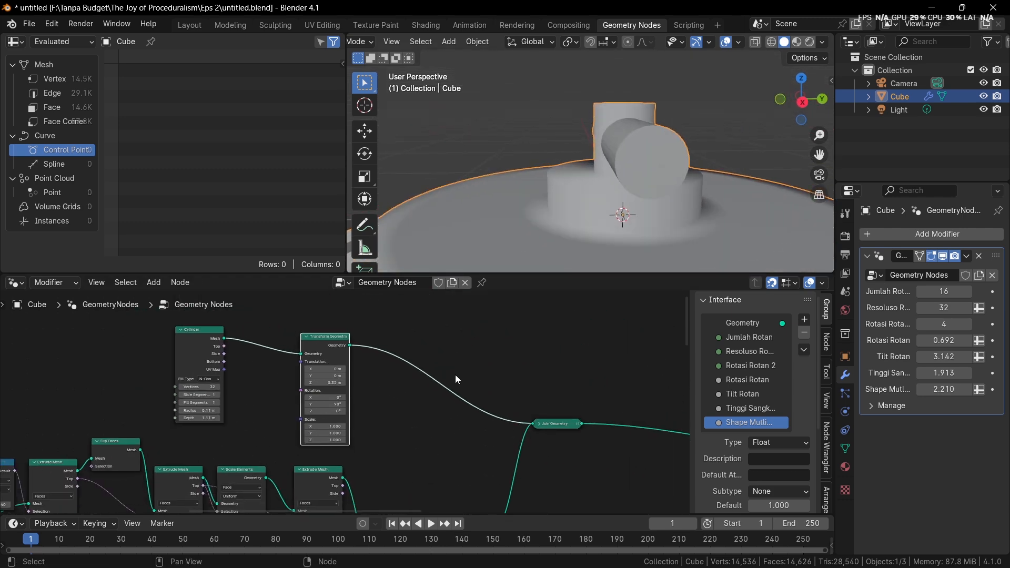
{"action": "key", "text": "shift+a"}
{"action": "left_click", "coordinate": [480, 285]}
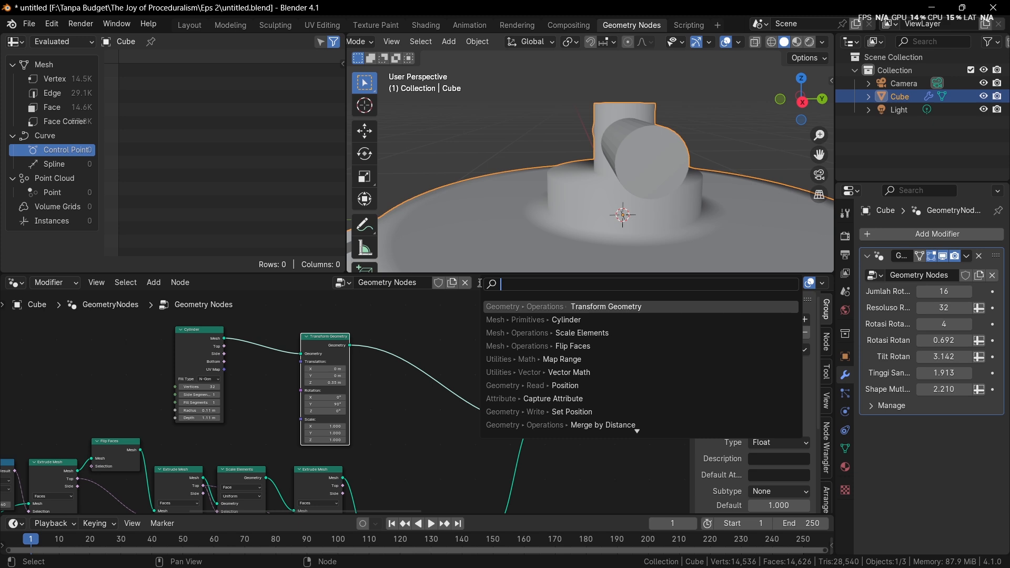
{"action": "type", "text": "boole"}
{"action": "key", "text": "Down"}
{"action": "key", "text": "Return"}
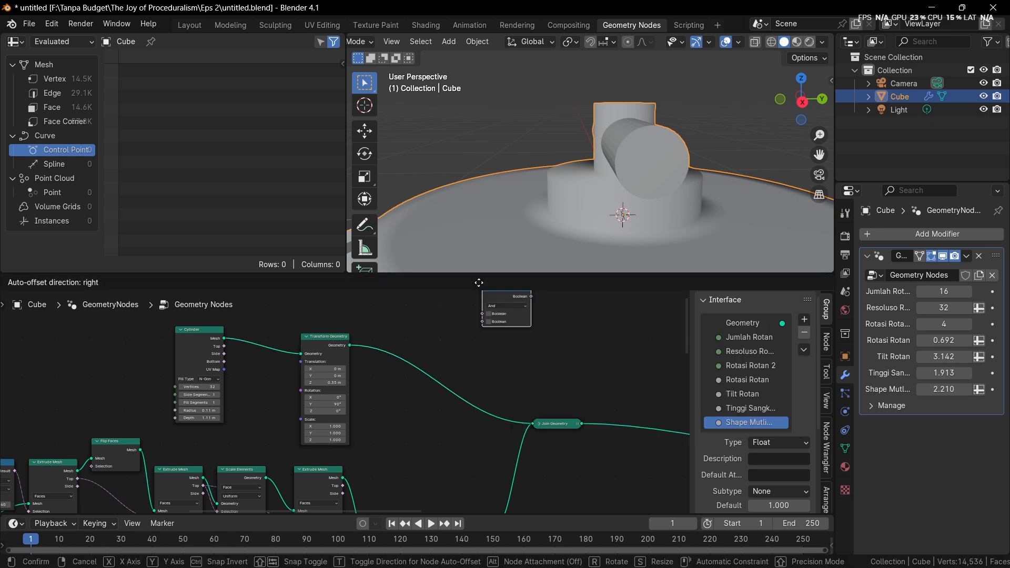
{"action": "left_click", "coordinate": [479, 282]}
Add a Mesh Boolean node and place it above the Join Geometry node
{"action": "key", "text": "shift+a"}
{"action": "left_click", "coordinate": [443, 287]}
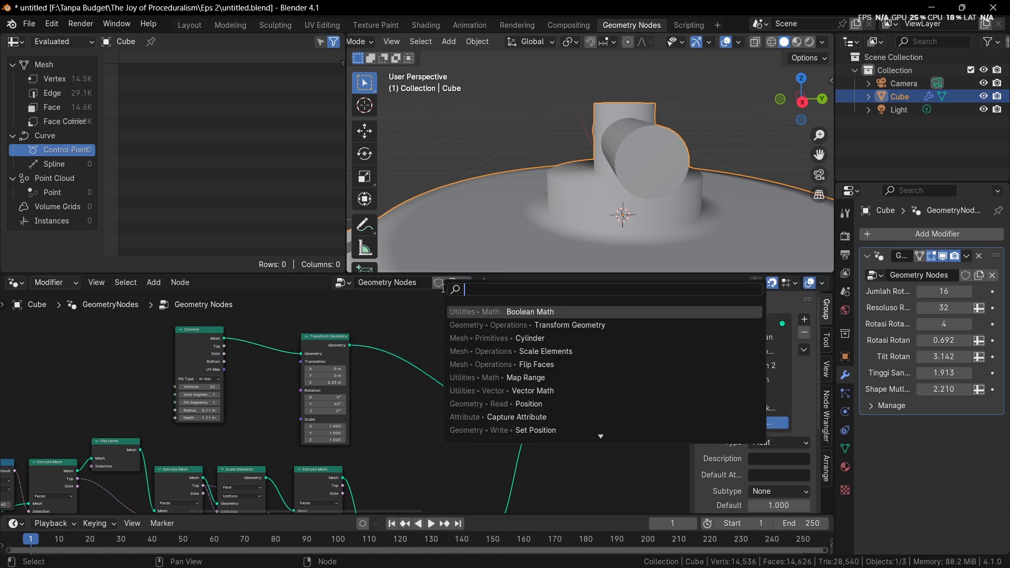
{"action": "type", "text": "mesh v"}
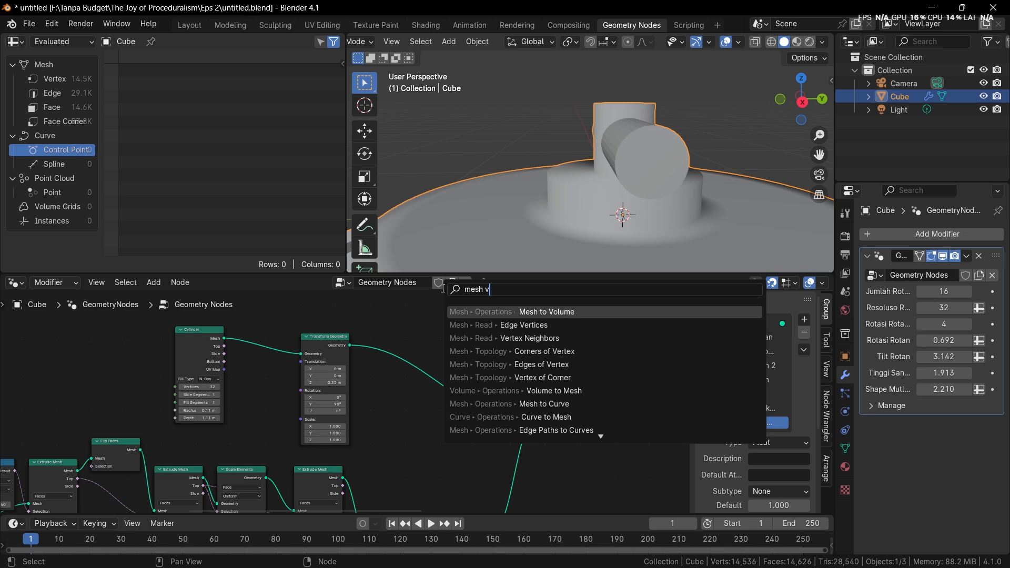
{"action": "key", "text": "BackSpace"}
{"action": "type", "text": "bool"}
{"action": "key", "text": "Return"}
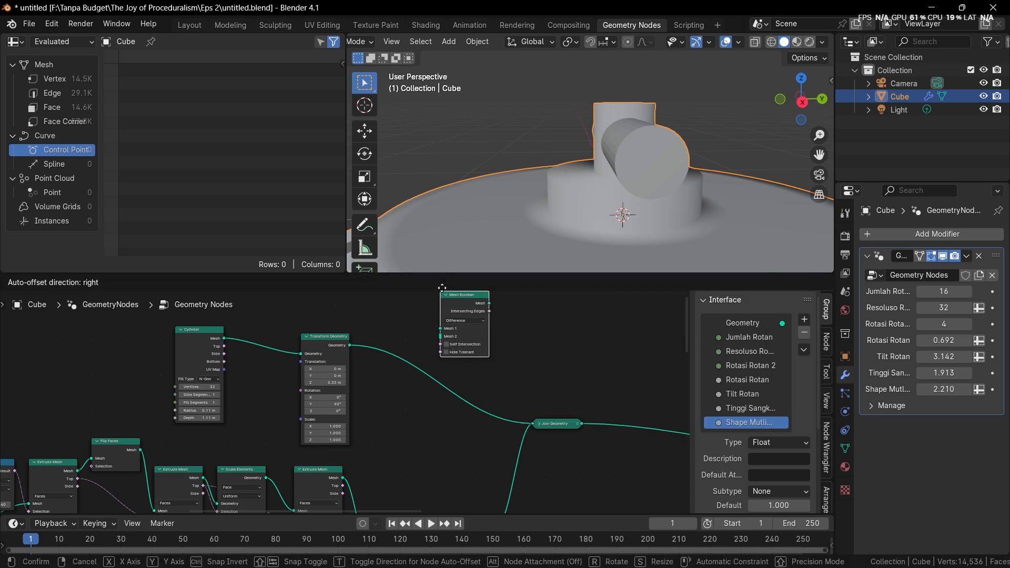
{"action": "left_click", "coordinate": [477, 315]}
Connect the Merge by Distance geometry to the mesh input of the Mesh Boolean node
{"action": "middle_click_drag", "start_coordinate": [484, 440], "coordinate": [474, 397]}
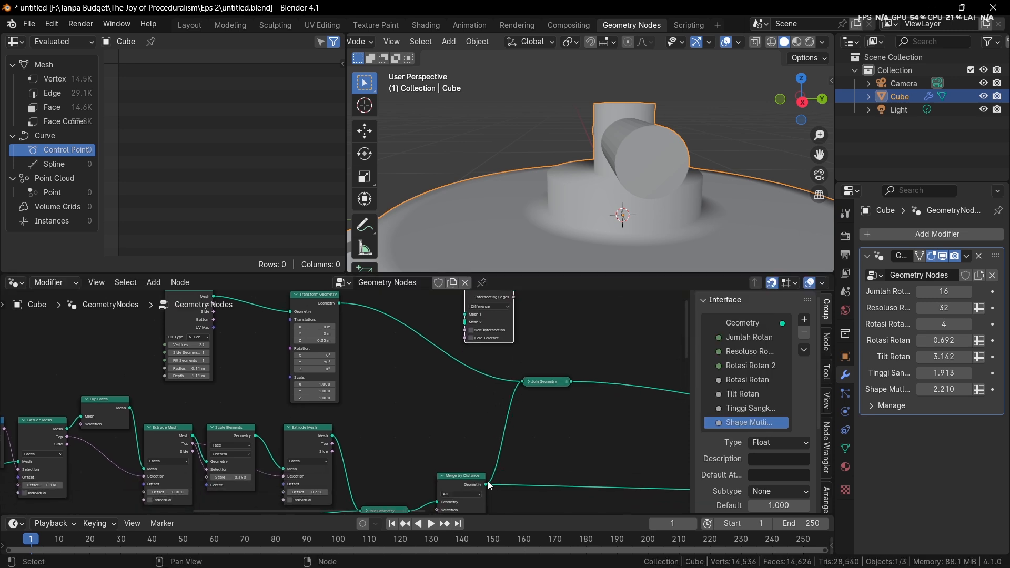
{"action": "middle_click_drag", "start_coordinate": [519, 354], "coordinate": [505, 377]}
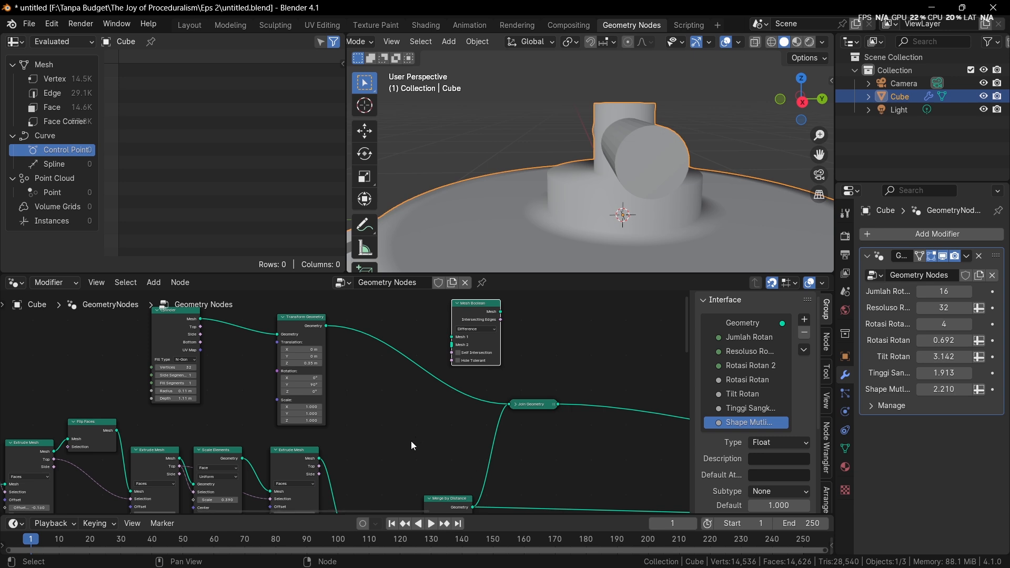
{"action": "middle_click_drag", "start_coordinate": [477, 510], "coordinate": [454, 469]}
{"action": "left_click_drag", "start_coordinate": [454, 468], "coordinate": [429, 362]}
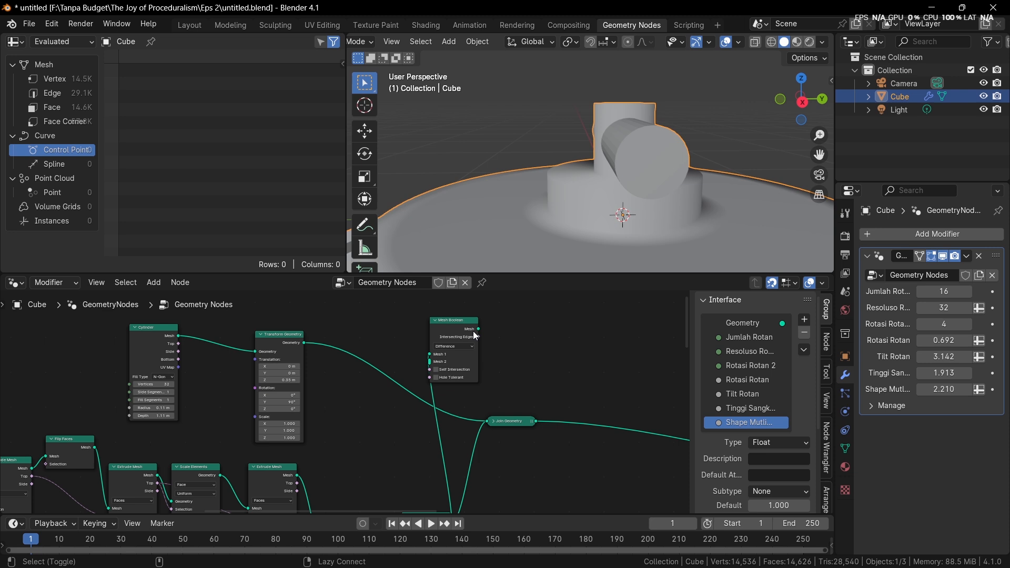
Preview the output of the Mesh Boolean node and save the file
{"action": "left_click", "coordinate": [475, 335], "text": "ctrl+shift"}
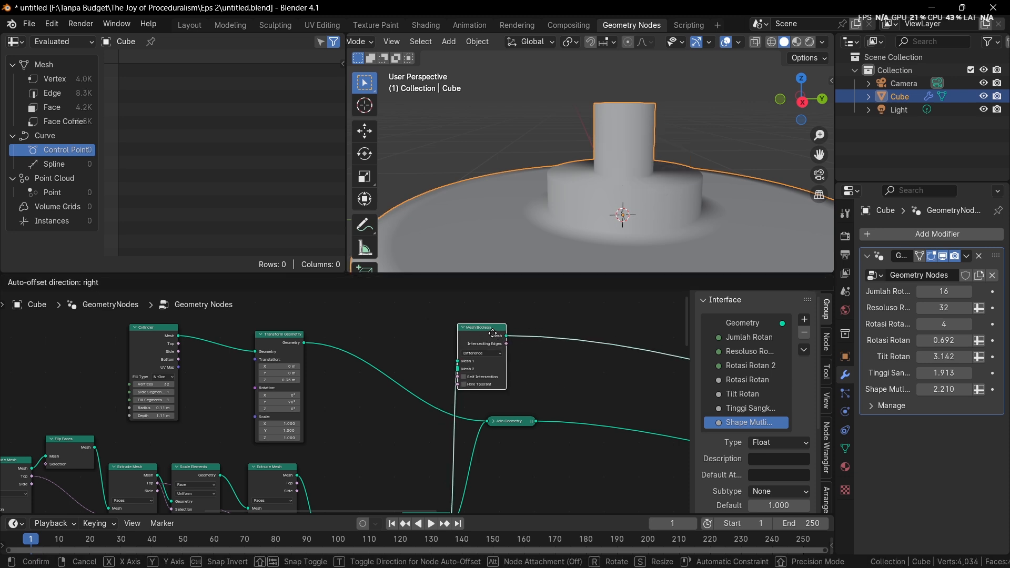
{"action": "scroll", "coordinate": [466, 335], "scroll_direction": "down", "scroll_amount": 2}
{"action": "key", "text": "ctrl+s"}
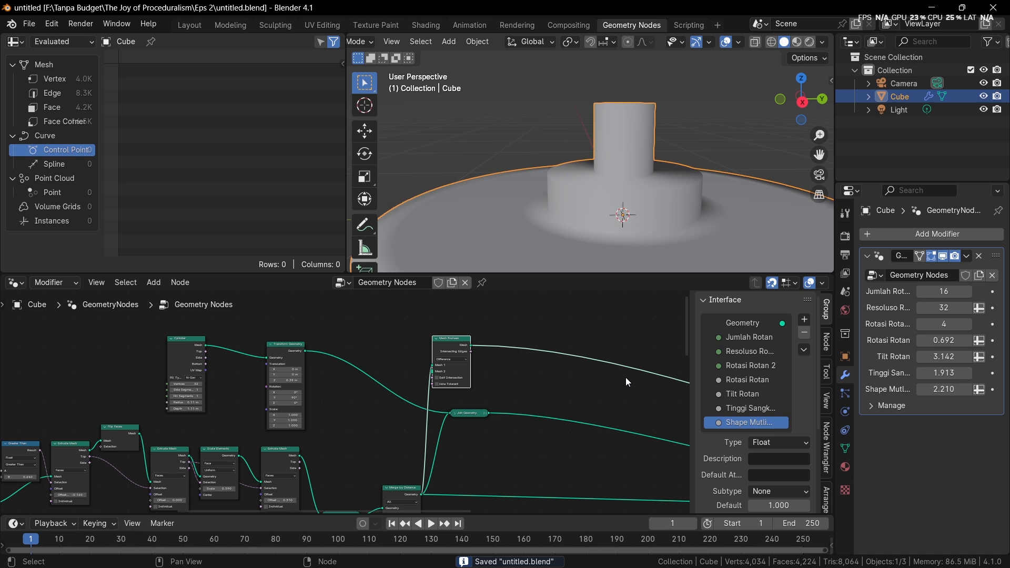
Remove the Join Geometry node beside the Mesh Boolean while keeping its links connected
{"action": "scroll", "coordinate": [406, 371], "scroll_direction": "up", "scroll_amount": 2}
{"action": "middle_click_drag", "start_coordinate": [406, 371], "coordinate": [407, 384]}
{"action": "left_click", "coordinate": [497, 427]}
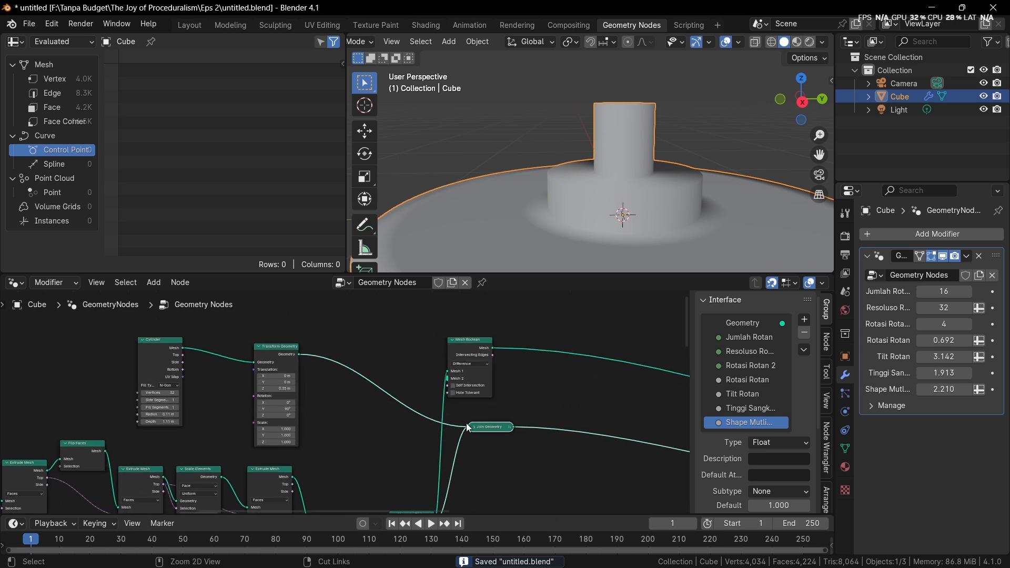
{"action": "key", "text": "ctrl+x"}
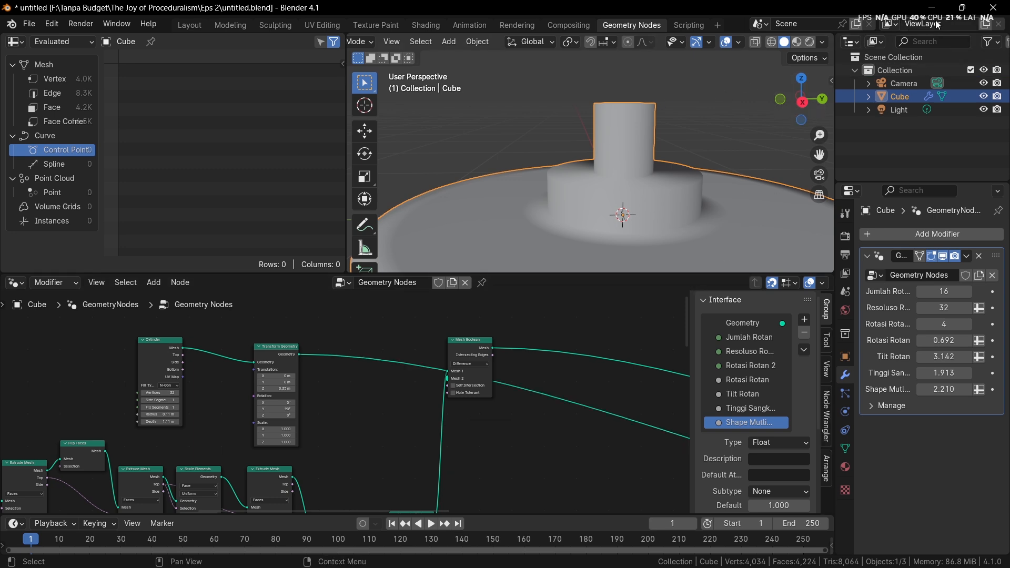
{"action": "key", "text": "alt+Tab"}
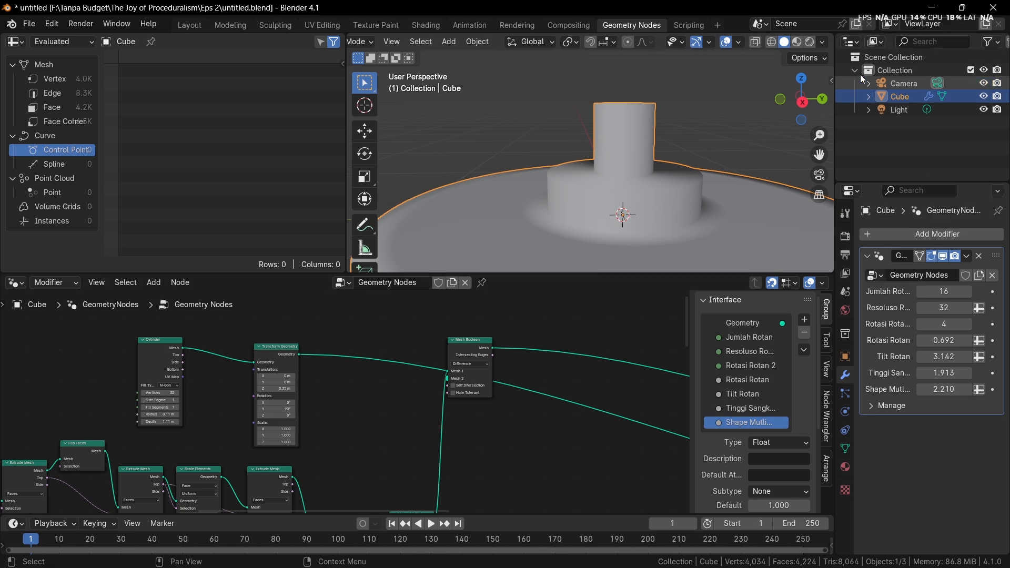
Link the cylinder's Transform Geometry output to Mesh 2 of the Mesh Boolean to cut a hole through the knob
{"action": "scroll", "coordinate": [472, 342], "scroll_direction": "up", "scroll_amount": 1}
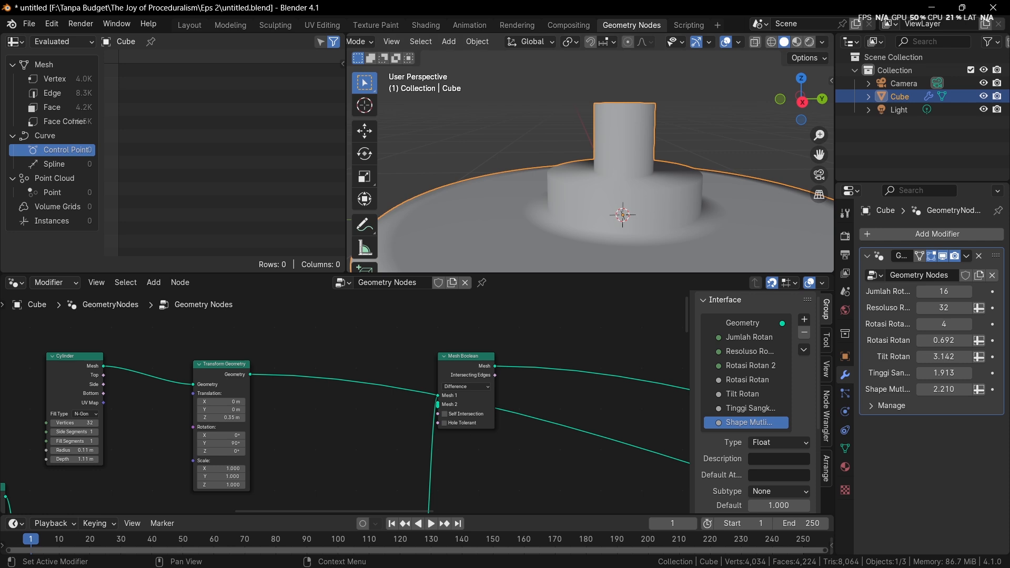
{"action": "scroll", "coordinate": [323, 352], "scroll_direction": "up", "scroll_amount": 1}
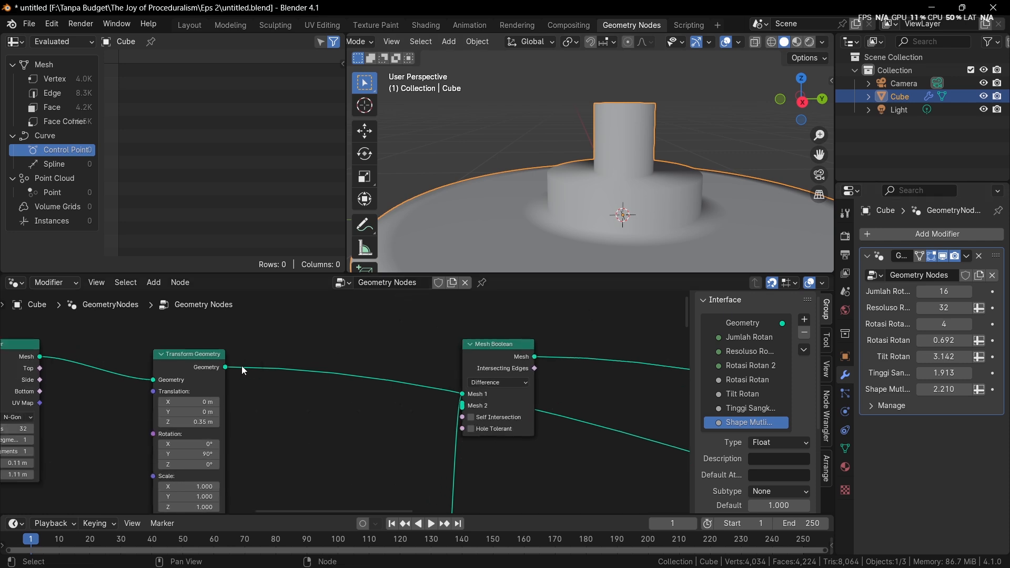
{"action": "left_click_drag", "start_coordinate": [225, 369], "coordinate": [463, 407]}
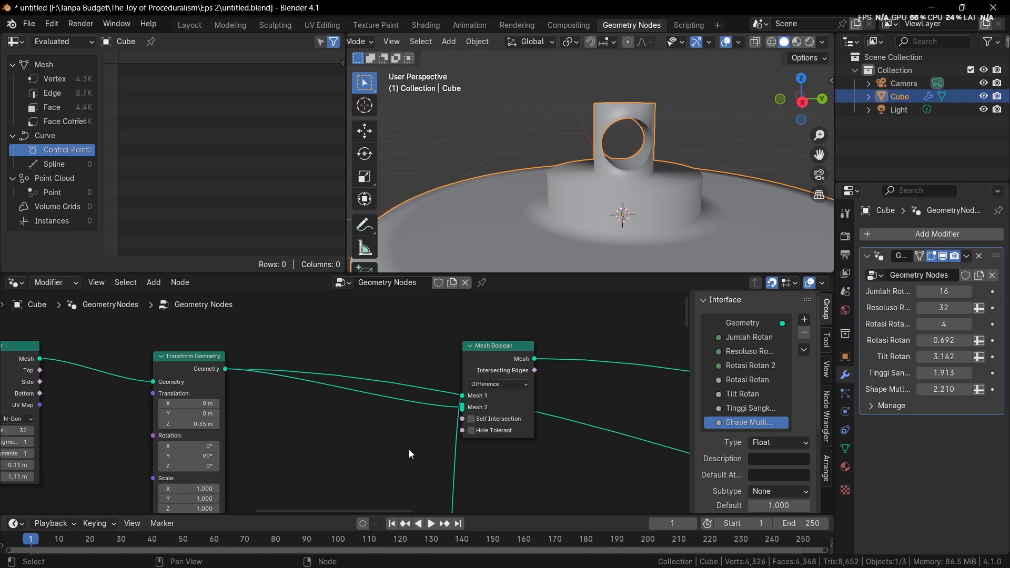
{"action": "middle_click_drag", "start_coordinate": [635, 171], "coordinate": [571, 118]}
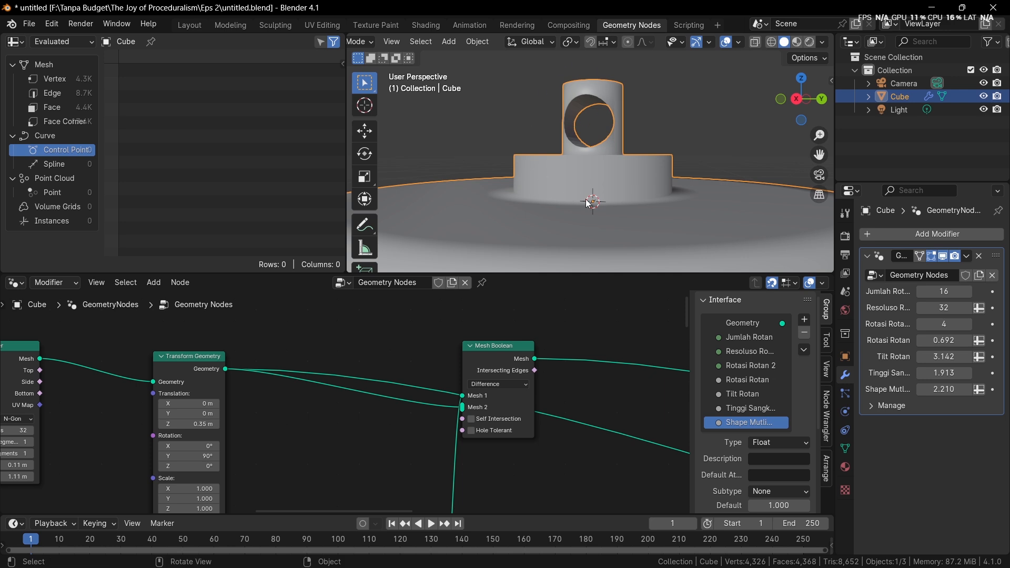
Set the radius of the cutting cylinder to 0.08 m
{"action": "middle_click_drag", "start_coordinate": [326, 339], "coordinate": [407, 269]}
{"action": "scroll", "coordinate": [288, 383], "scroll_direction": "up", "scroll_amount": 3}
{"action": "middle_click_drag", "start_coordinate": [310, 386], "coordinate": [481, 258]}
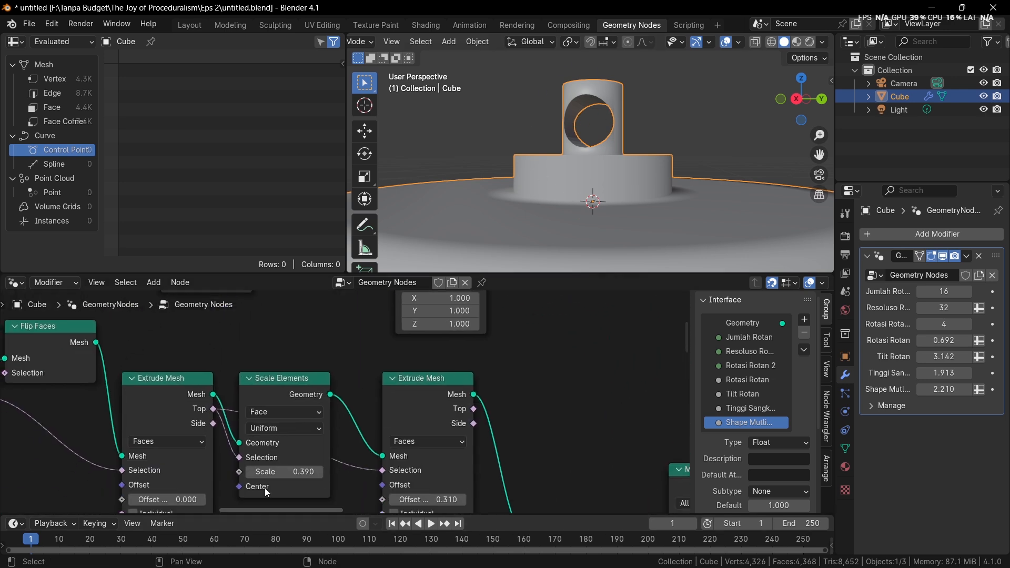
{"action": "middle_click_drag", "start_coordinate": [243, 408], "coordinate": [408, 351]}
{"action": "scroll", "coordinate": [409, 394], "scroll_direction": "up", "scroll_amount": 3}
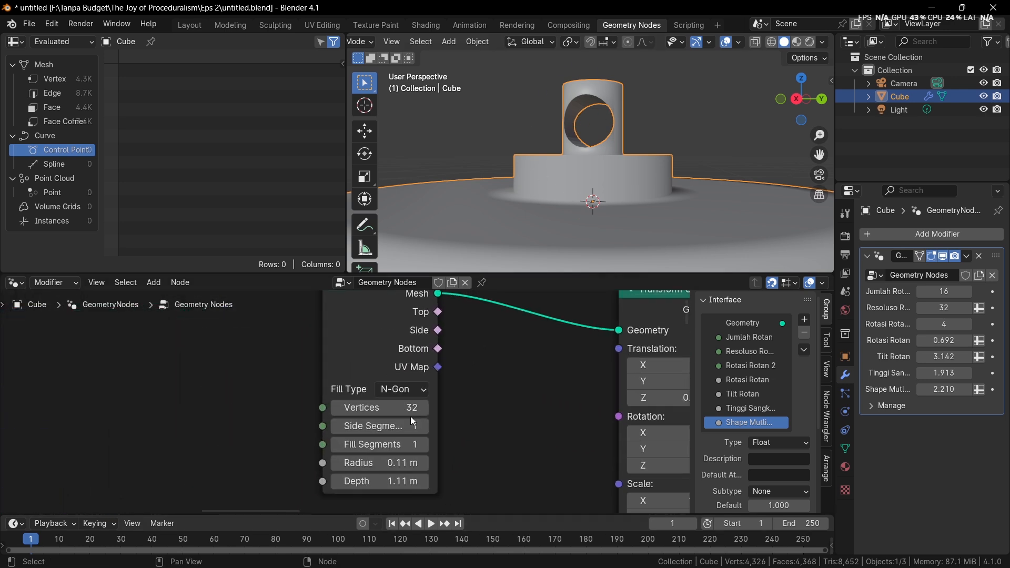
{"action": "mouse_move", "coordinate": [395, 464]}
{"action": "left_mouse_down"}
{"action": "mouse_move", "coordinate": [383, 465]}
{"action": "mouse_move", "coordinate": [437, 465]}
{"action": "mouse_move", "coordinate": [387, 463]}
{"action": "left_mouse_up"}
Group all the base, knob and cylinder nodes in one frame above the existing framed nodes
{"action": "scroll", "coordinate": [595, 186], "scroll_direction": "down", "scroll_amount": 5}
{"action": "scroll", "coordinate": [594, 185], "scroll_direction": "down", "scroll_amount": 5}
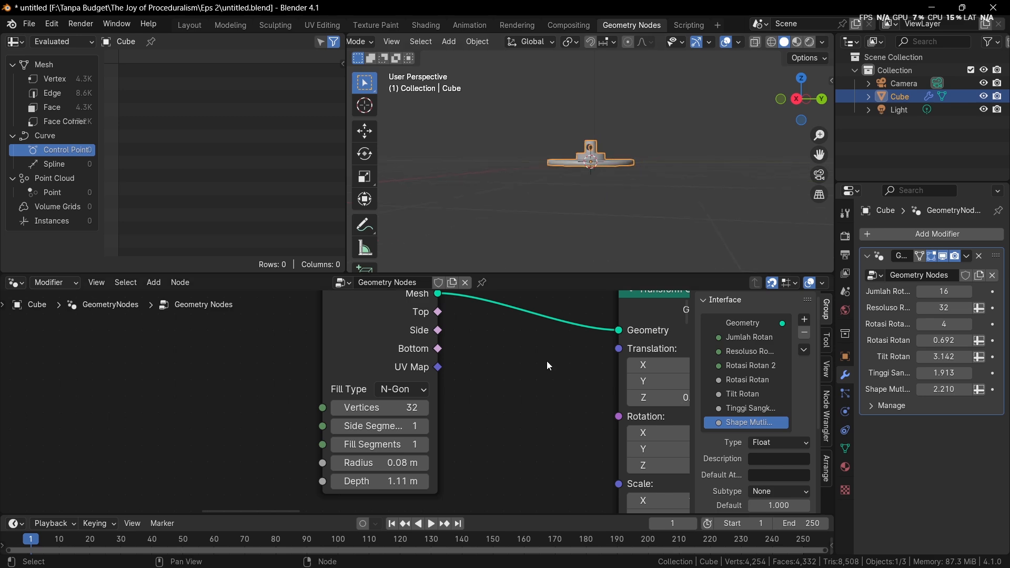
{"action": "scroll", "coordinate": [587, 386], "scroll_direction": "down", "scroll_amount": 1}
{"action": "middle_click_drag", "start_coordinate": [588, 390], "coordinate": [416, 393]}
{"action": "scroll", "coordinate": [417, 392], "scroll_direction": "down", "scroll_amount": 6}
{"action": "middle_click_drag", "start_coordinate": [507, 408], "coordinate": [377, 345]}
{"action": "scroll", "coordinate": [457, 408], "scroll_direction": "down", "scroll_amount": 1}
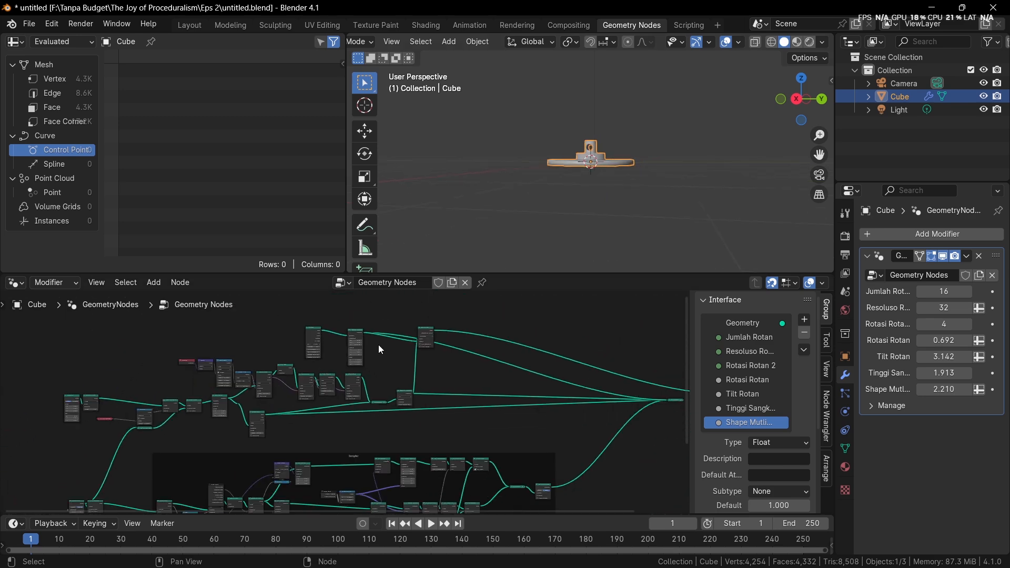
{"action": "scroll", "coordinate": [197, 343], "scroll_direction": "down", "scroll_amount": 1}
{"action": "left_click_drag", "start_coordinate": [114, 331], "coordinate": [507, 428]}
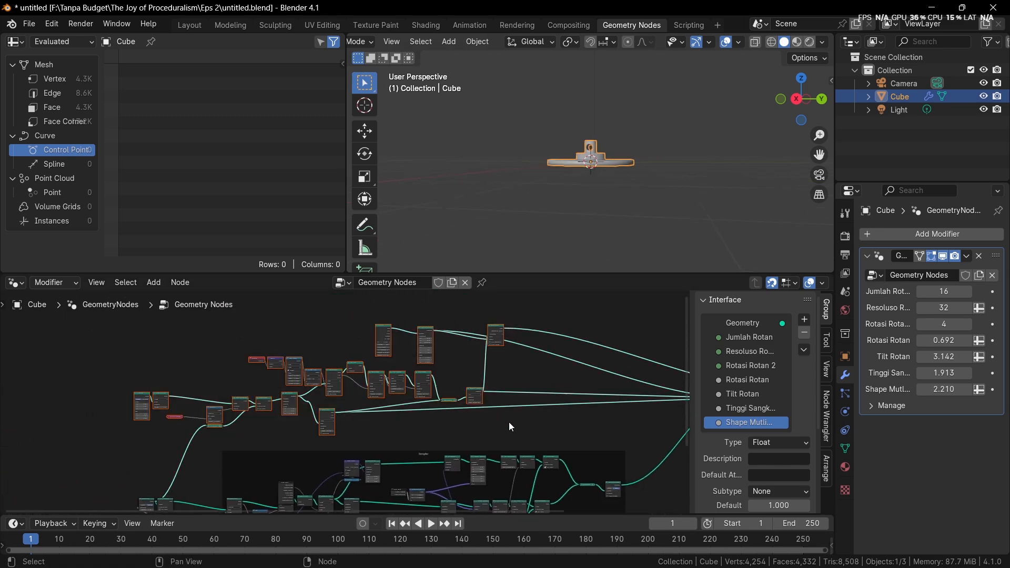
{"action": "key", "text": "g"}
{"action": "left_click", "coordinate": [545, 398]}
{"action": "key", "text": "ctrl+j"}
{"action": "middle_click_drag", "start_coordinate": [486, 357], "coordinate": [490, 393]}
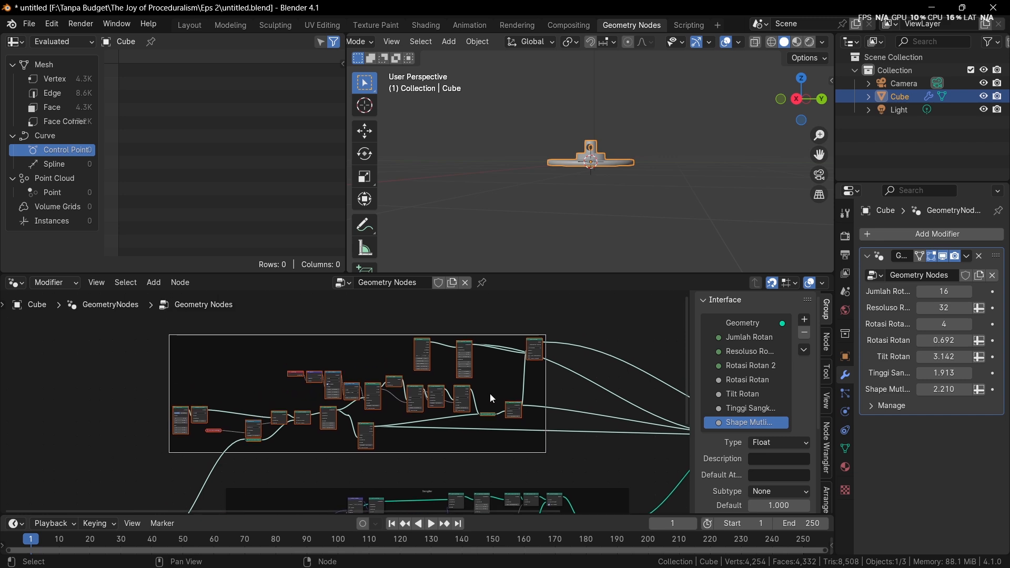
Label the new frame "Bagian atas"
{"action": "key", "text": "F2"}
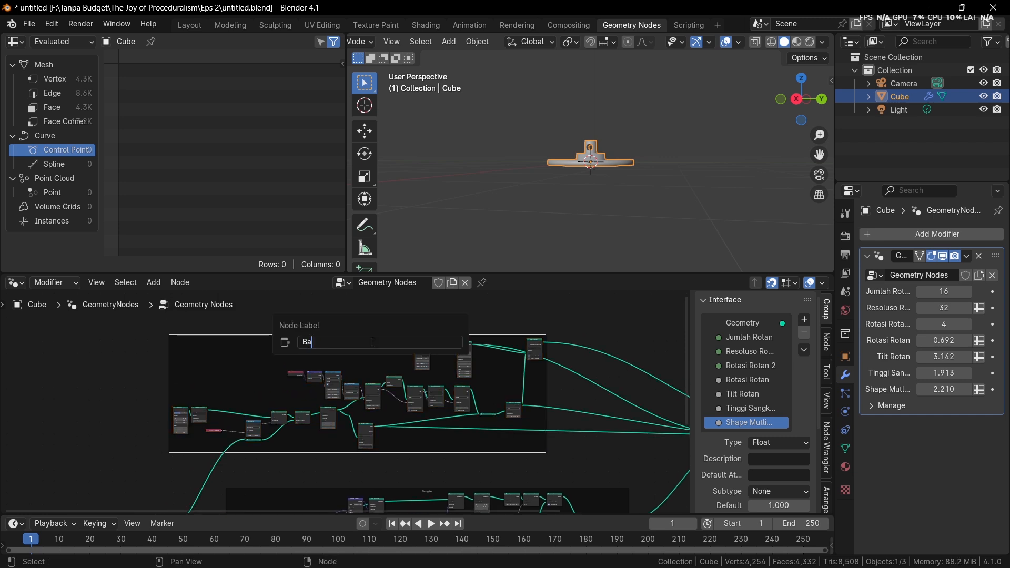
{"action": "type", "text": "atas"}
{"action": "key", "text": "Return"}
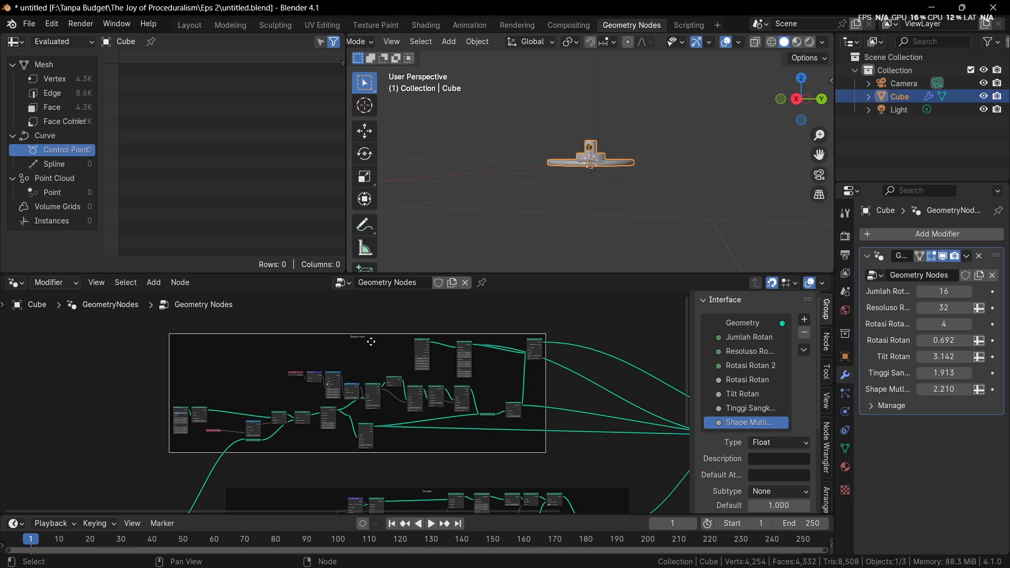
Preview the final Join Geometry node and inspect the knob on the complete basket
{"action": "scroll", "coordinate": [447, 368], "scroll_direction": "down", "scroll_amount": 3}
{"action": "middle_click_drag", "start_coordinate": [446, 368], "coordinate": [265, 344]}
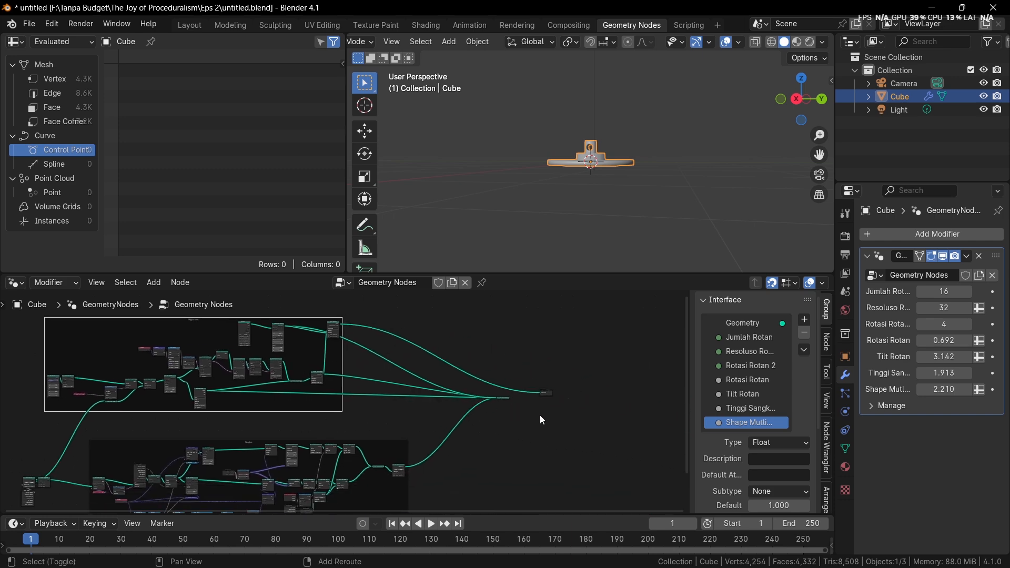
{"action": "left_click", "coordinate": [505, 398], "text": "alt+shift"}
{"action": "scroll", "coordinate": [621, 210], "scroll_direction": "up", "scroll_amount": 4}
{"action": "middle_click_drag", "start_coordinate": [643, 158], "coordinate": [578, 182]}
{"action": "scroll", "coordinate": [526, 200], "scroll_direction": "up", "scroll_amount": 2}
{"action": "scroll", "coordinate": [368, 353], "scroll_direction": "up", "scroll_amount": 8}
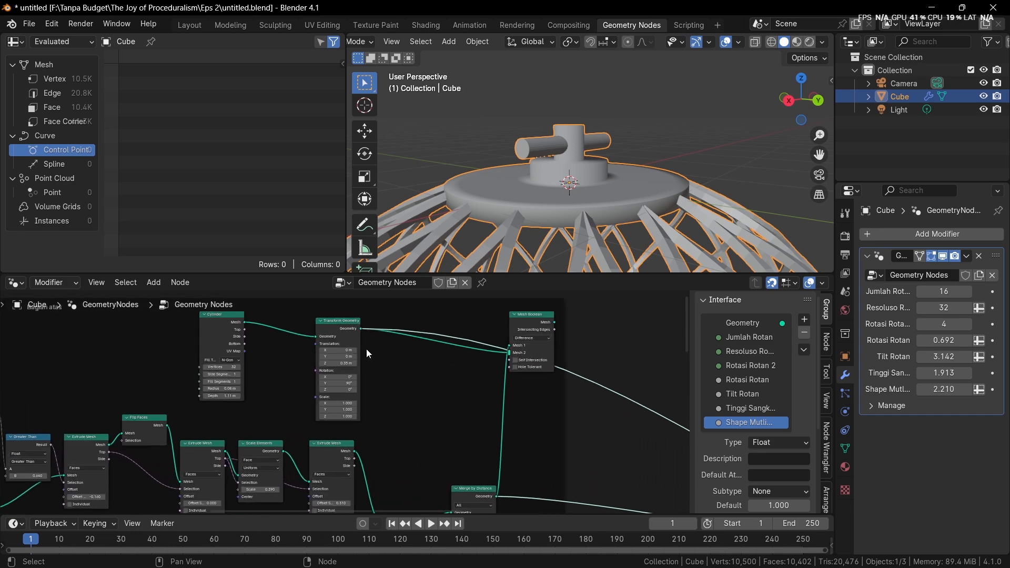
{"action": "scroll", "coordinate": [400, 341], "scroll_direction": "up", "scroll_amount": 2}
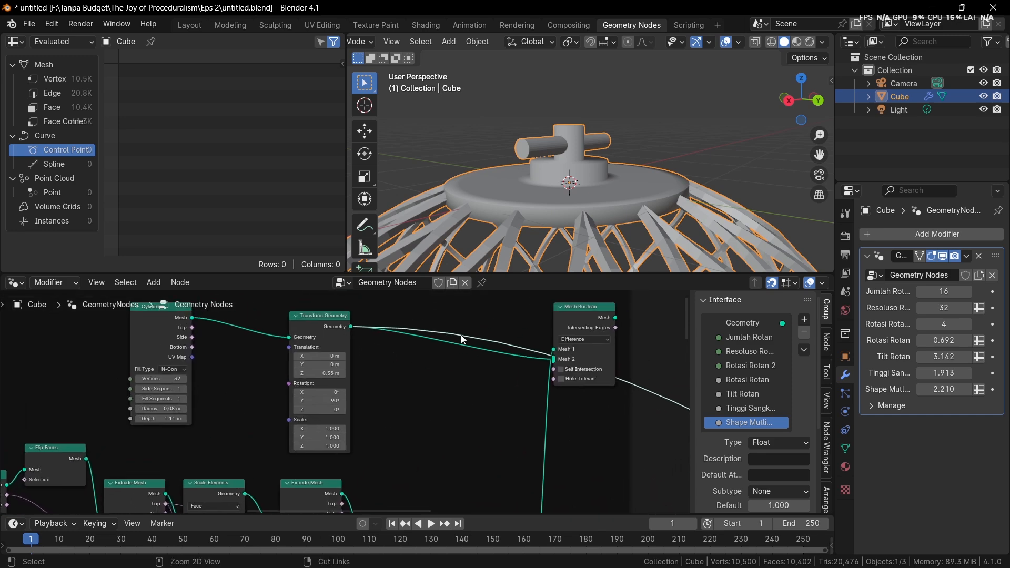
{"action": "right_click_drag", "start_coordinate": [467, 322], "coordinate": [470, 319], "text": "ctrl"}
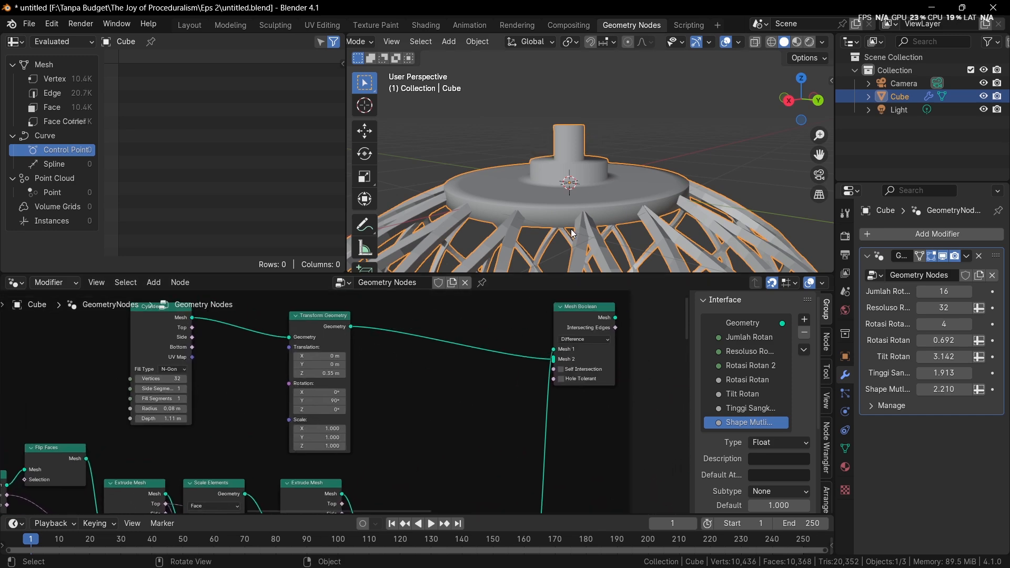
{"action": "key", "text": "ctrl+z"}
Cut the link that runs from the cylinder's Transform Geometry directly to the final Join Geometry
{"action": "middle_click_drag", "start_coordinate": [506, 363], "coordinate": [279, 350]}
{"action": "scroll", "coordinate": [279, 350], "scroll_direction": "down", "scroll_amount": 1}
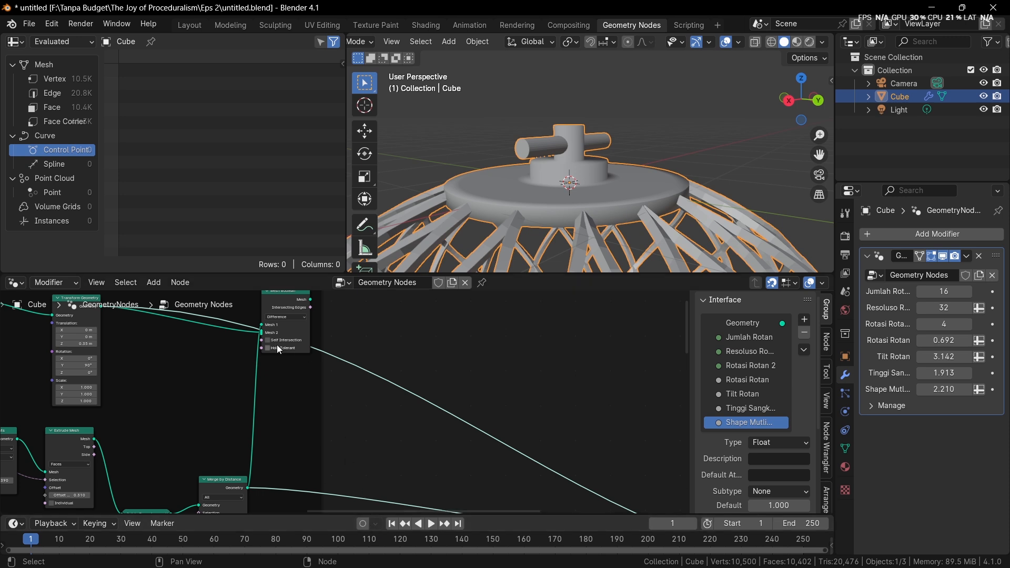
{"action": "right_click_drag", "start_coordinate": [238, 315], "coordinate": [236, 331], "text": "ctrl"}
Replace the Merge by Distance link into the final Join Geometry with the Mesh Boolean's Mesh output
{"action": "scroll", "coordinate": [287, 348], "scroll_direction": "down", "scroll_amount": 3}
{"action": "left_click_drag", "start_coordinate": [151, 326], "coordinate": [284, 347]}
{"action": "scroll", "coordinate": [289, 337], "scroll_direction": "down", "scroll_amount": 3}
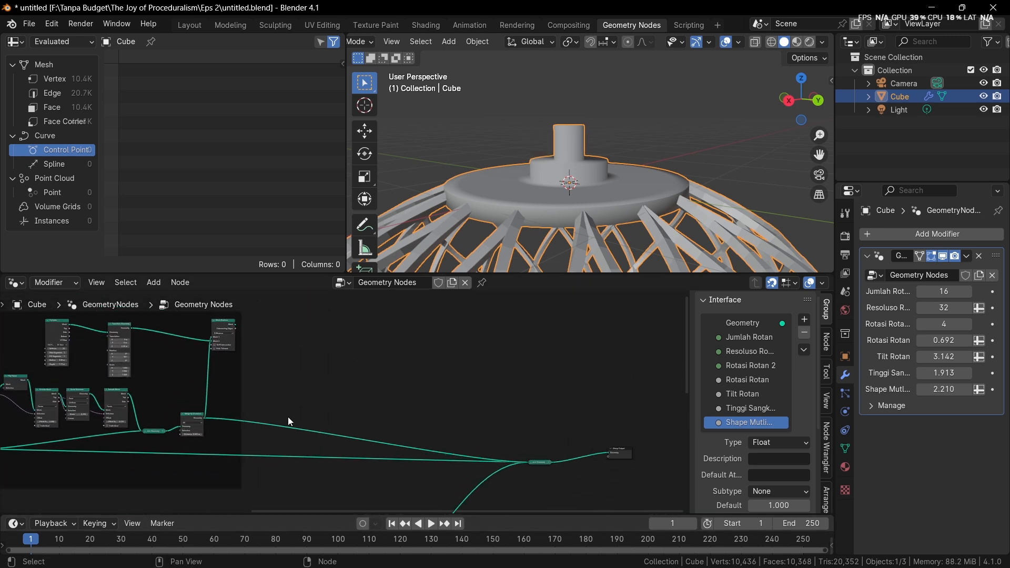
{"action": "left_click_drag", "start_coordinate": [237, 326], "coordinate": [529, 463]}
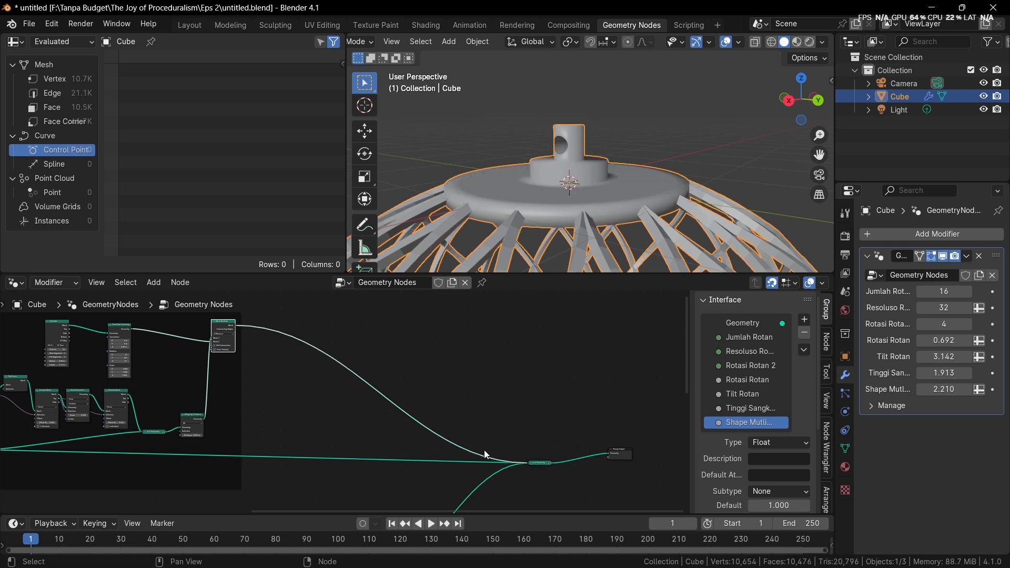
Cut the remaining direct link from the framed base nodes to the final Join Geometry and check the basket
{"action": "middle_click_drag", "start_coordinate": [485, 428], "coordinate": [583, 389]}
{"action": "scroll", "coordinate": [427, 409], "scroll_direction": "up", "scroll_amount": 4}
{"action": "middle_click_drag", "start_coordinate": [428, 409], "coordinate": [336, 394]}
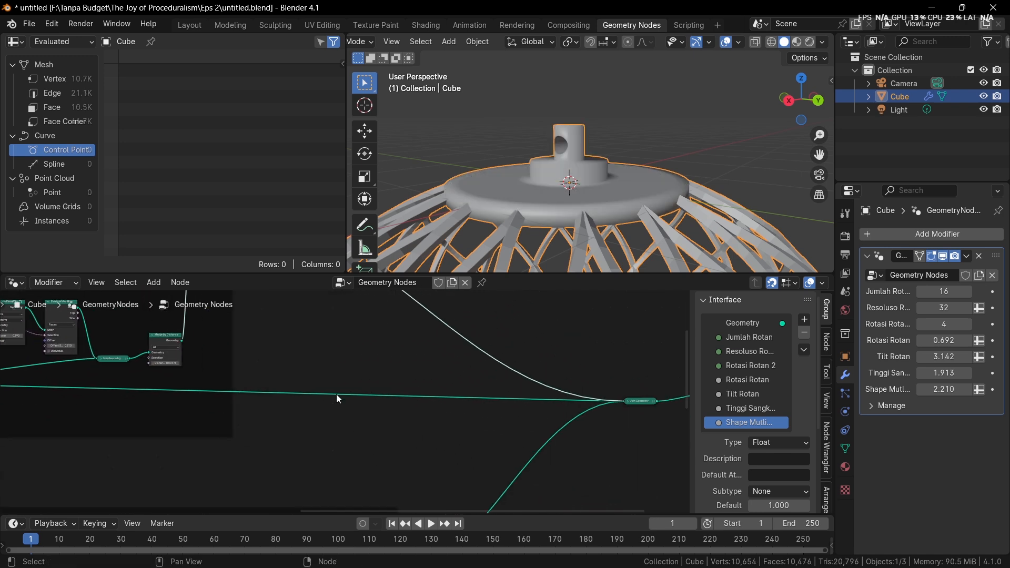
{"action": "right_click_drag", "start_coordinate": [419, 386], "coordinate": [417, 436], "text": "ctrl"}
{"action": "scroll", "coordinate": [557, 388], "scroll_direction": "down", "scroll_amount": 3}
{"action": "middle_click_drag", "start_coordinate": [558, 389], "coordinate": [436, 390]}
{"action": "middle_click_drag", "start_coordinate": [576, 204], "coordinate": [611, 202]}
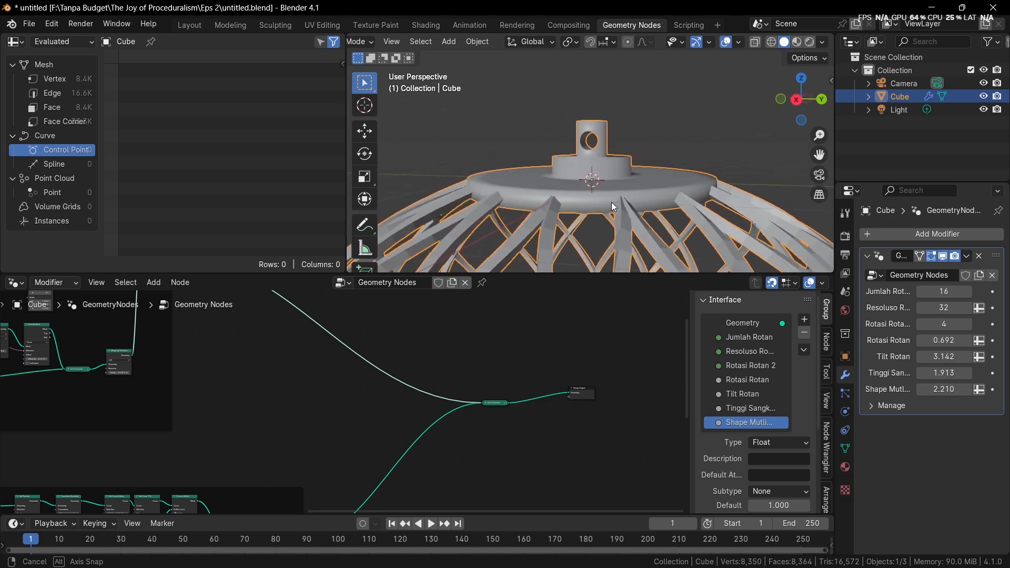
{"action": "scroll", "coordinate": [611, 204], "scroll_direction": "down", "scroll_amount": 5}
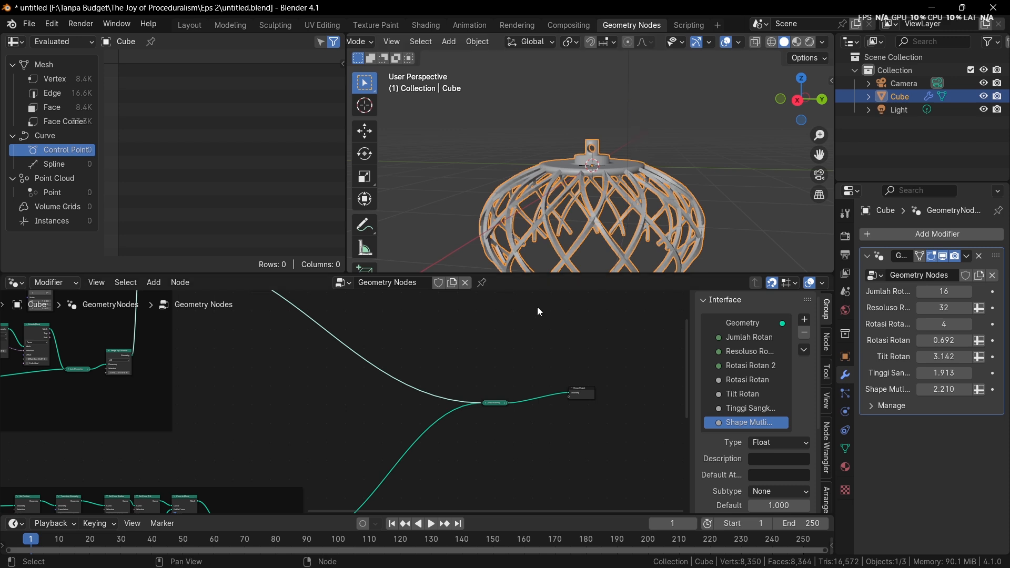
Move the Set Spline Type node beneath Set Curve Radius and shift Multiply slightly up in the base frame
{"action": "key", "text": "Home"}
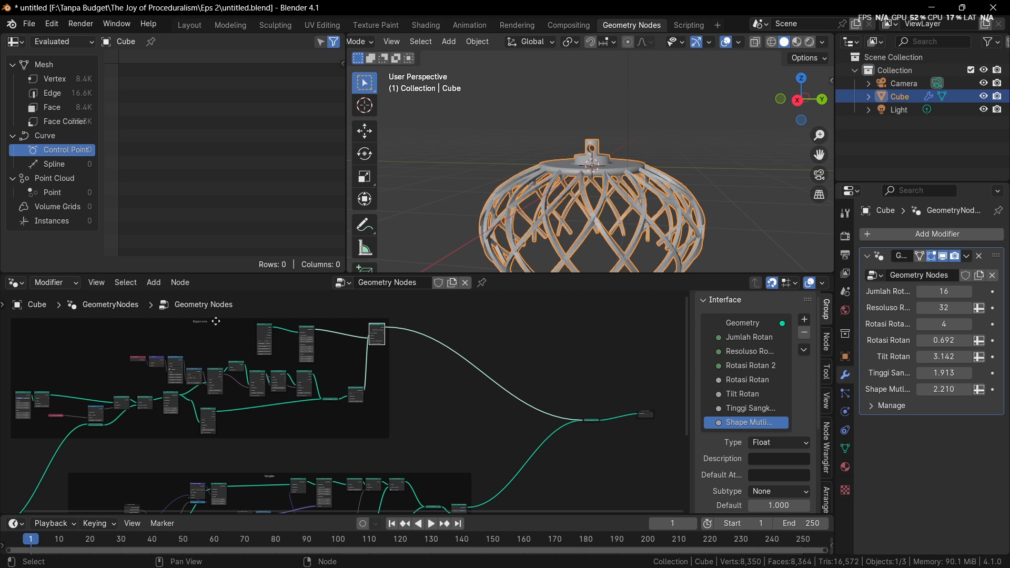
{"action": "left_click_drag", "start_coordinate": [216, 320], "coordinate": [300, 347]}
{"action": "scroll", "coordinate": [226, 403], "scroll_direction": "down", "scroll_amount": 4}
{"action": "middle_click_drag", "start_coordinate": [224, 396], "coordinate": [330, 366]}
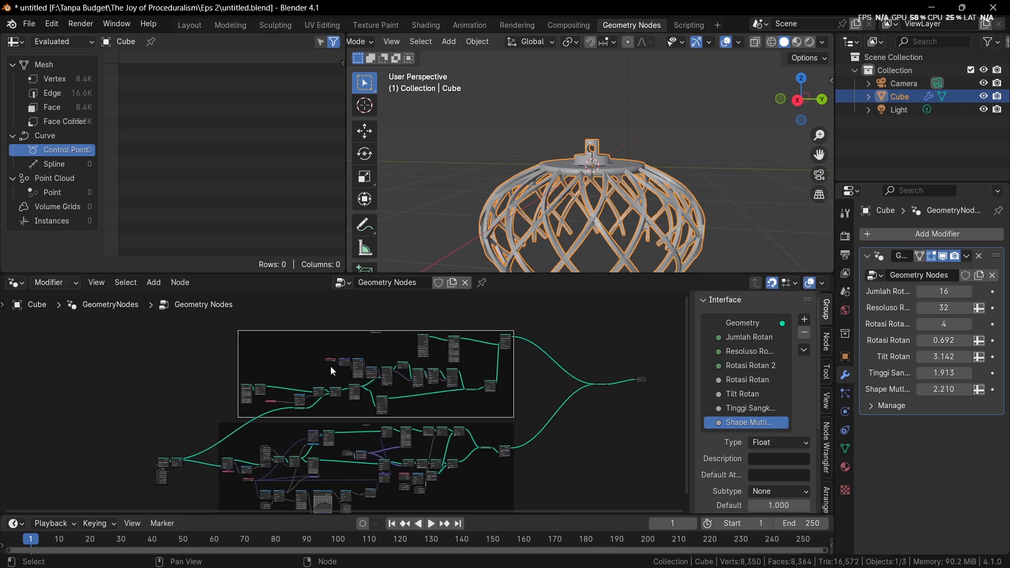
{"action": "scroll", "coordinate": [325, 406], "scroll_direction": "down", "scroll_amount": 1}
{"action": "middle_click_drag", "start_coordinate": [324, 406], "coordinate": [325, 390]}
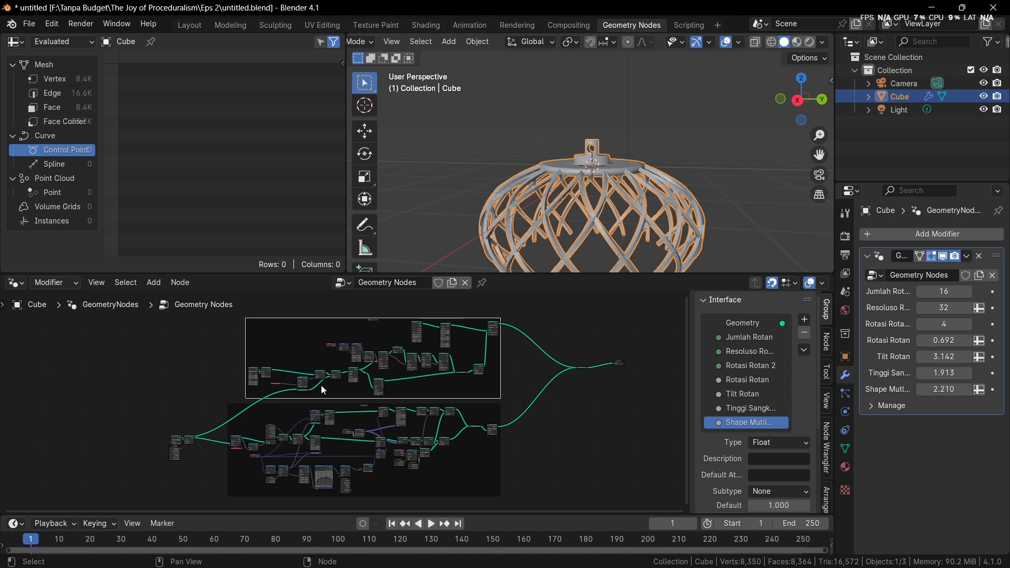
{"action": "scroll", "coordinate": [335, 368], "scroll_direction": "up", "scroll_amount": 1}
{"action": "scroll", "coordinate": [343, 427], "scroll_direction": "up", "scroll_amount": 2}
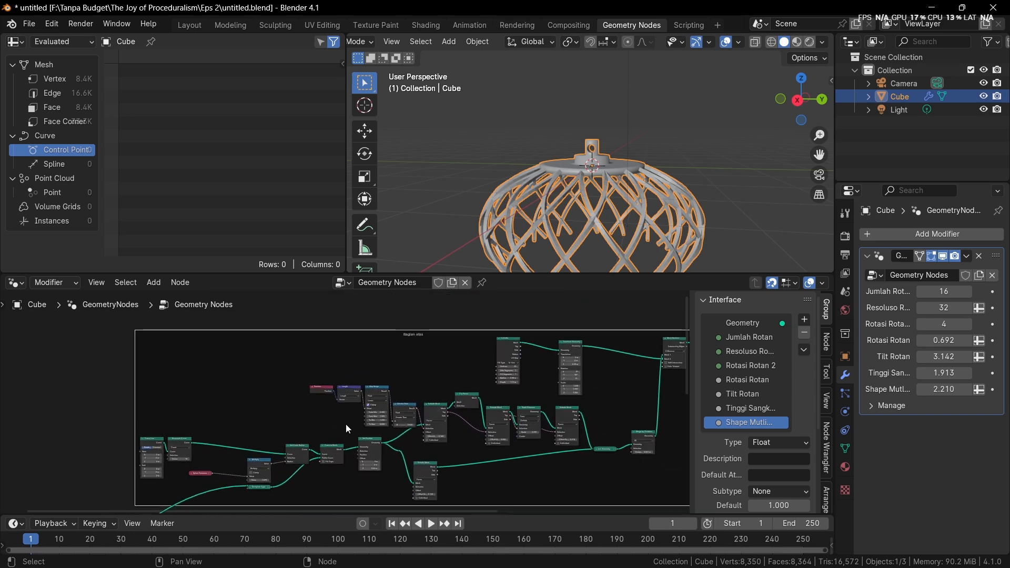
{"action": "scroll", "coordinate": [339, 411], "scroll_direction": "up", "scroll_amount": 1}
{"action": "scroll", "coordinate": [338, 412], "scroll_direction": "up", "scroll_amount": 1}
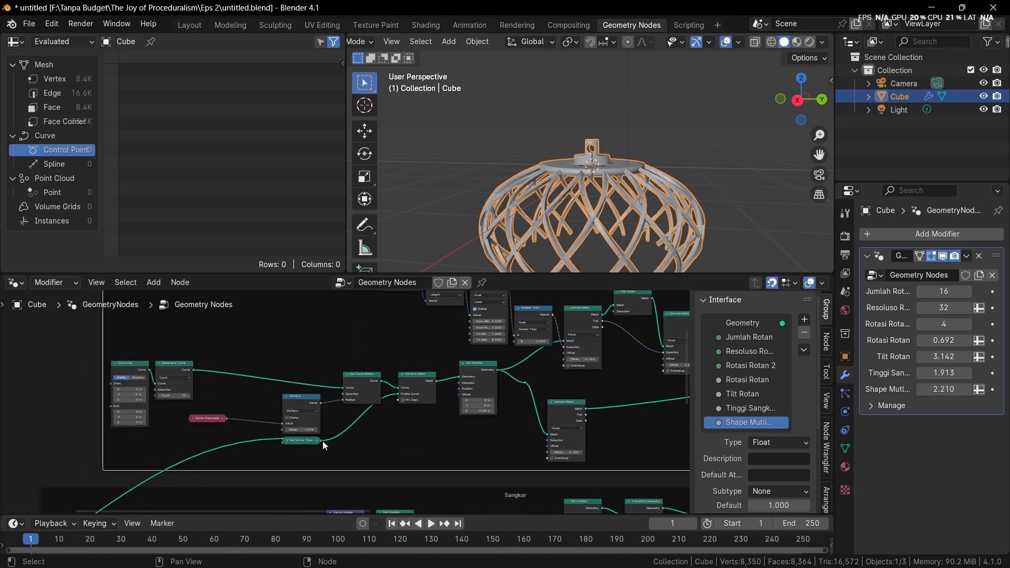
{"action": "left_click_drag", "start_coordinate": [323, 440], "coordinate": [373, 419]}
{"action": "left_click_drag", "start_coordinate": [300, 406], "coordinate": [291, 395]}
Place Spline Parameter beneath Multiply and move Curve Line and Resample Curve closer to Set Curve Radius
{"action": "left_click", "coordinate": [194, 419]}
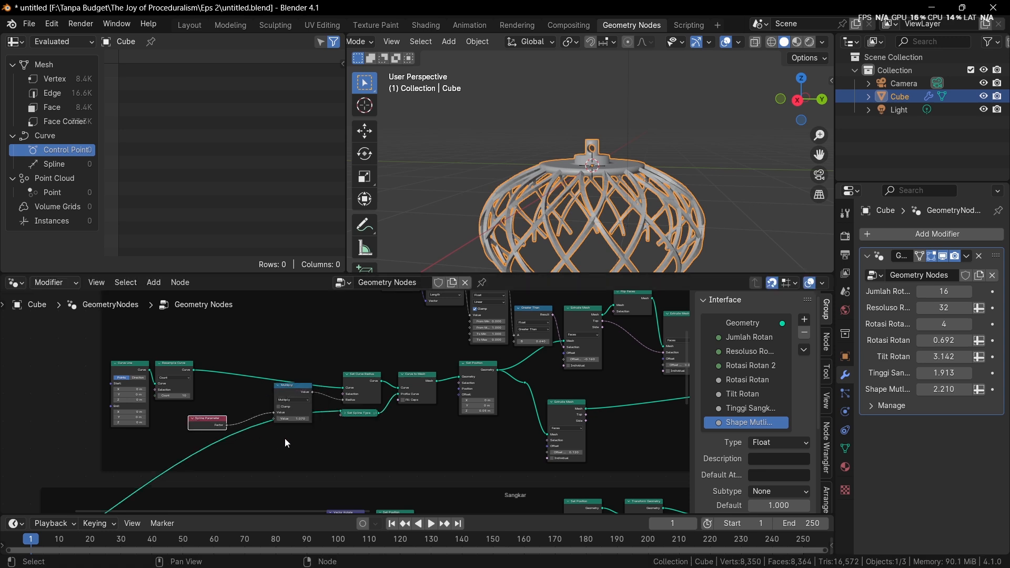
{"action": "left_click_drag", "start_coordinate": [207, 423], "coordinate": [292, 434]}
{"action": "key", "text": "b"}
{"action": "mouse_move", "coordinate": [196, 376]}
{"action": "left_mouse_down"}
{"action": "mouse_move", "coordinate": [221, 384]}
{"action": "mouse_move", "coordinate": [184, 372]}
{"action": "left_mouse_up"}
{"action": "left_click", "coordinate": [217, 338]}
{"action": "left_click_drag", "start_coordinate": [138, 337], "coordinate": [188, 367]}
{"action": "left_click_drag", "start_coordinate": [187, 368], "coordinate": [308, 347]}
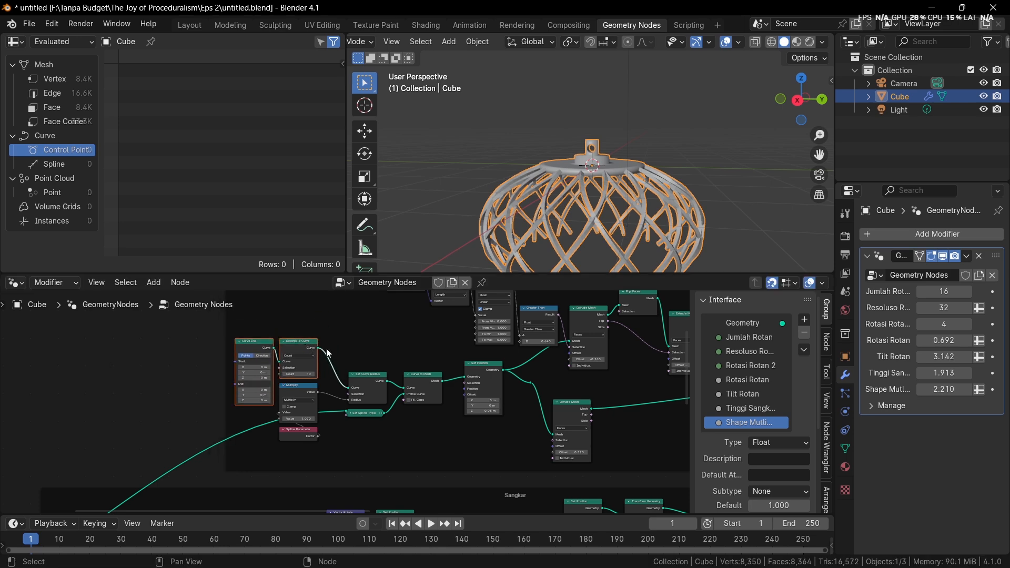
{"action": "scroll", "coordinate": [358, 365], "scroll_direction": "down", "scroll_amount": 3}
{"action": "middle_click_drag", "start_coordinate": [421, 390], "coordinate": [287, 400]}
{"action": "scroll", "coordinate": [345, 402], "scroll_direction": "up", "scroll_amount": 2}
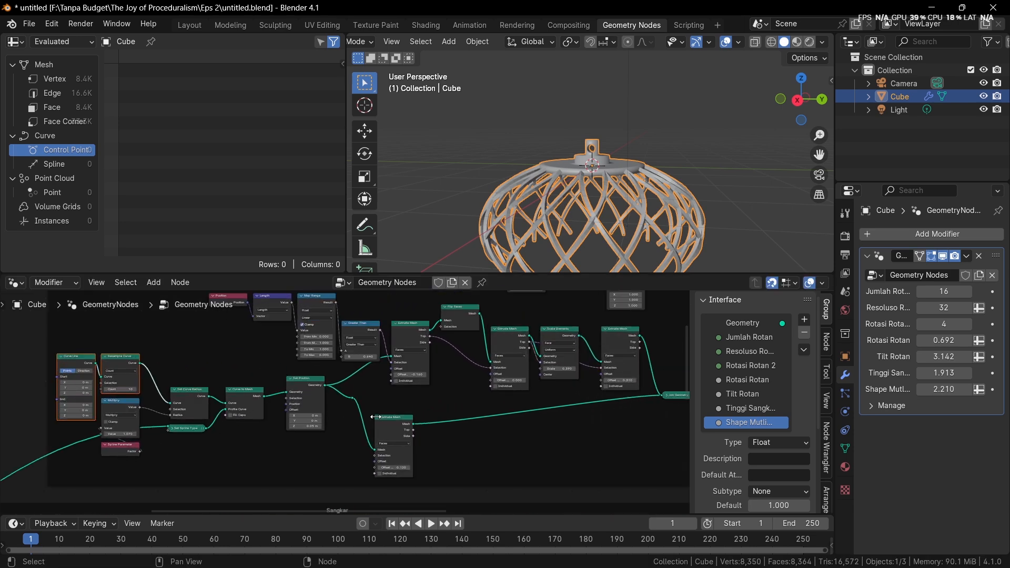
{"action": "left_click", "coordinate": [371, 386]}
Add a Cube mesh primitive node in the empty space above the base frame and preview it
{"action": "scroll", "coordinate": [351, 418], "scroll_direction": "down", "scroll_amount": 3}
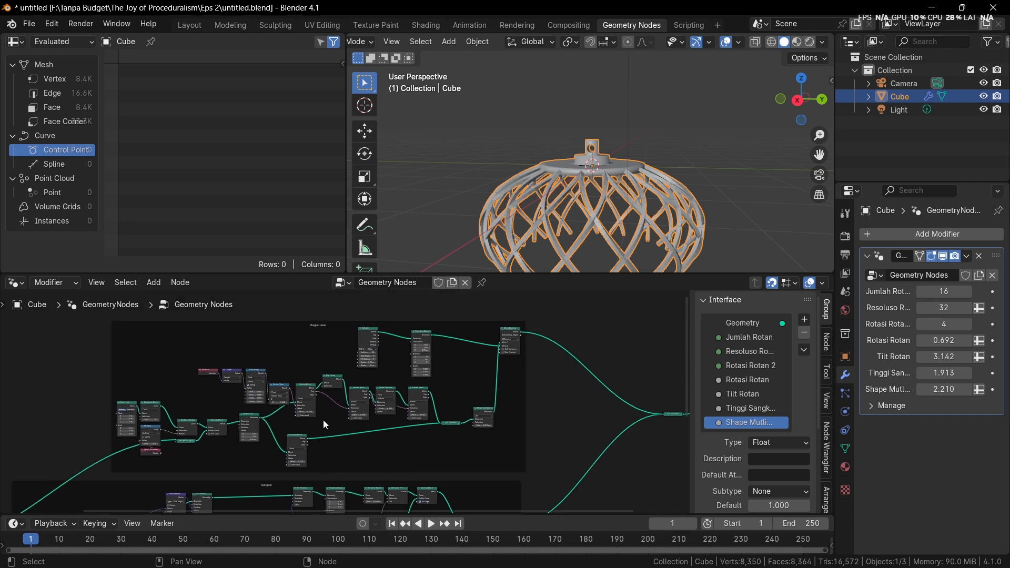
{"action": "scroll", "coordinate": [336, 410], "scroll_direction": "down", "scroll_amount": 3}
{"action": "middle_click_drag", "start_coordinate": [354, 396], "coordinate": [505, 416]}
{"action": "scroll", "coordinate": [404, 357], "scroll_direction": "up", "scroll_amount": 3}
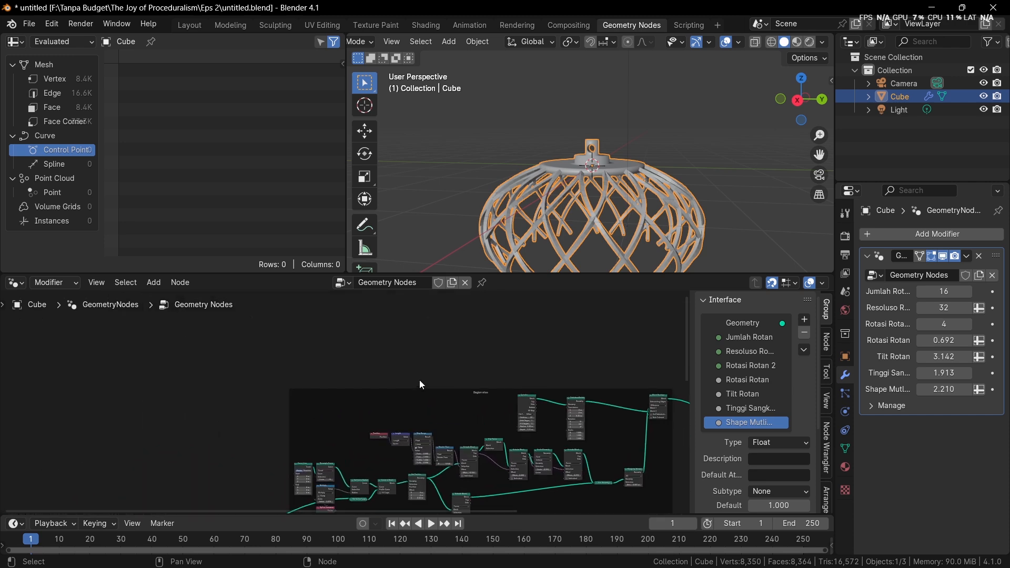
{"action": "key", "text": "shift+a"}
{"action": "left_click", "coordinate": [480, 288]}
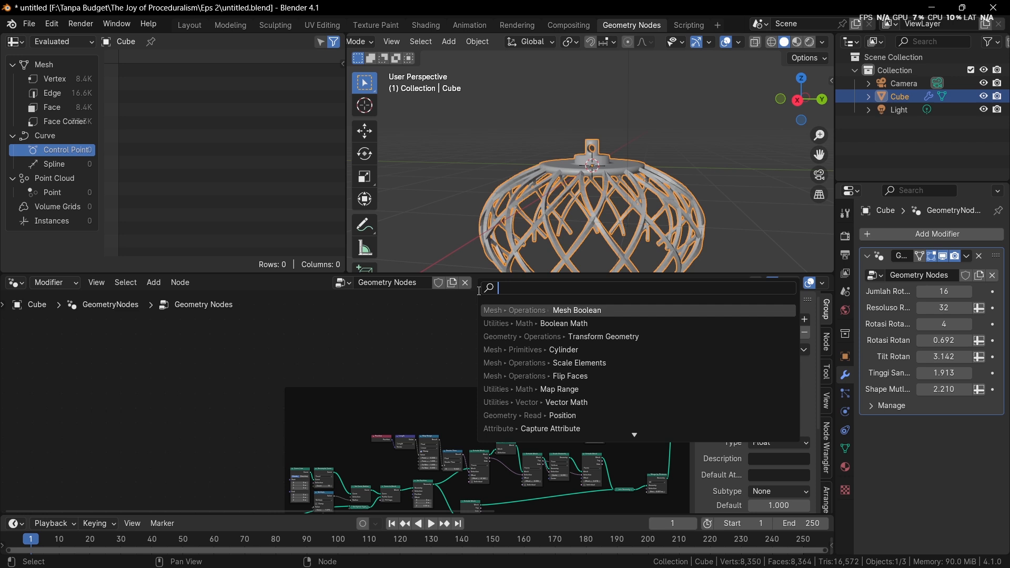
{"action": "type", "text": "cube"}
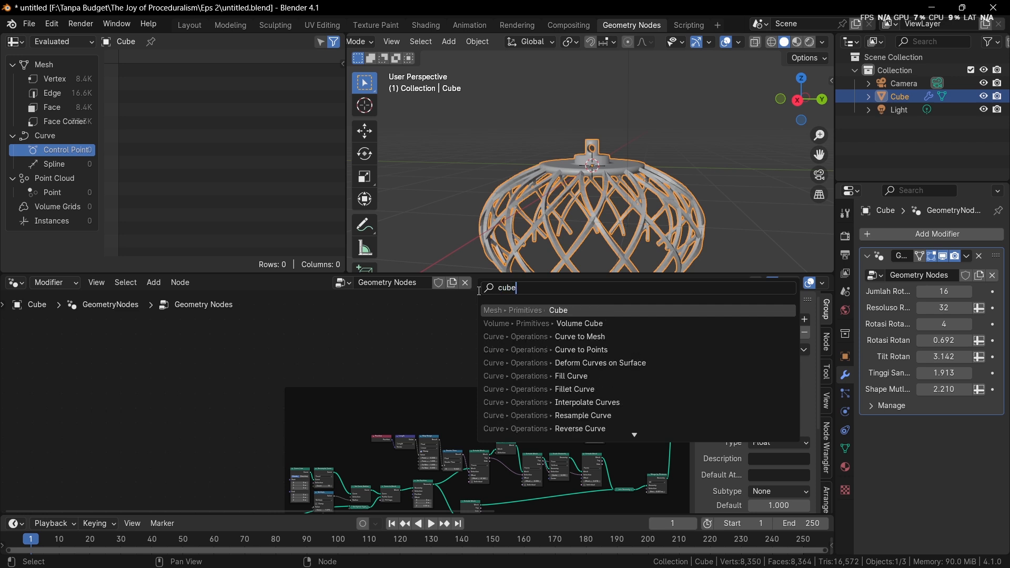
{"action": "key", "text": "Return"}
{"action": "left_click", "coordinate": [471, 299]}
{"action": "left_click", "coordinate": [486, 308], "text": "alt+shift"}
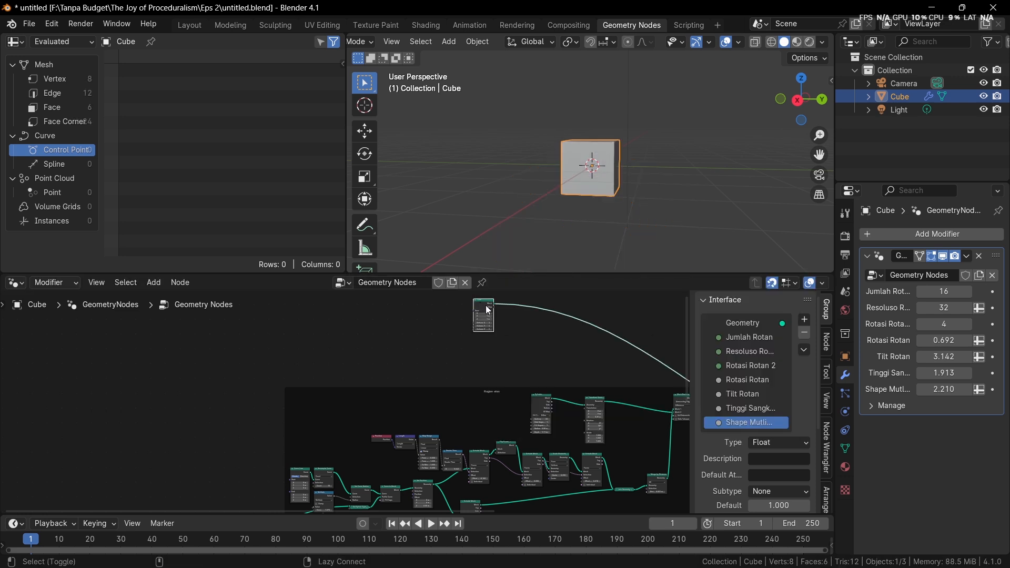
Insert an Extrude Mesh node on the link leaving the Cube node's Mesh output
{"action": "middle_click_drag", "start_coordinate": [554, 215], "coordinate": [538, 242]}
{"action": "scroll", "coordinate": [396, 348], "scroll_direction": "up", "scroll_amount": 5}
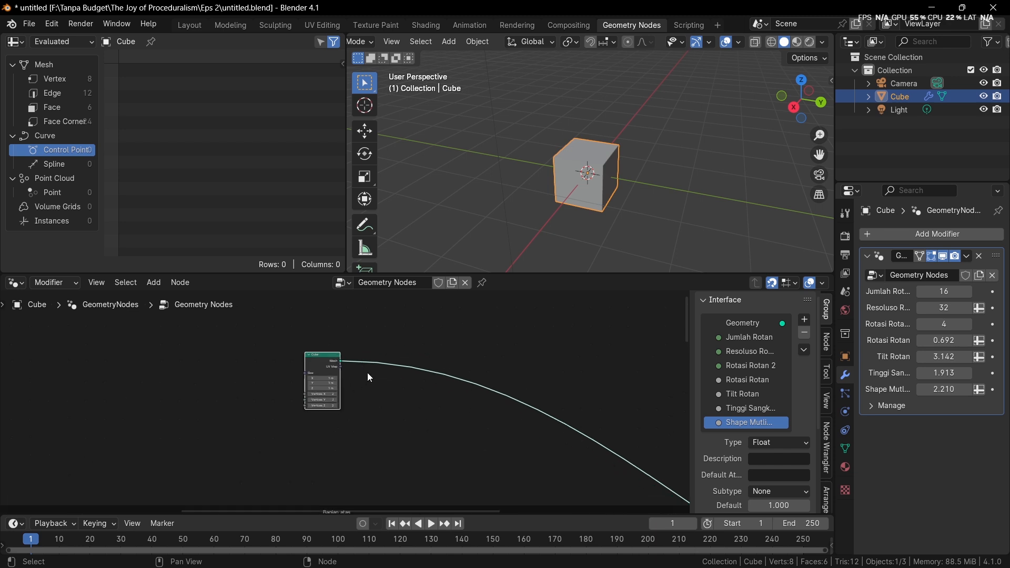
{"action": "middle_click_drag", "start_coordinate": [607, 198], "coordinate": [560, 247]}
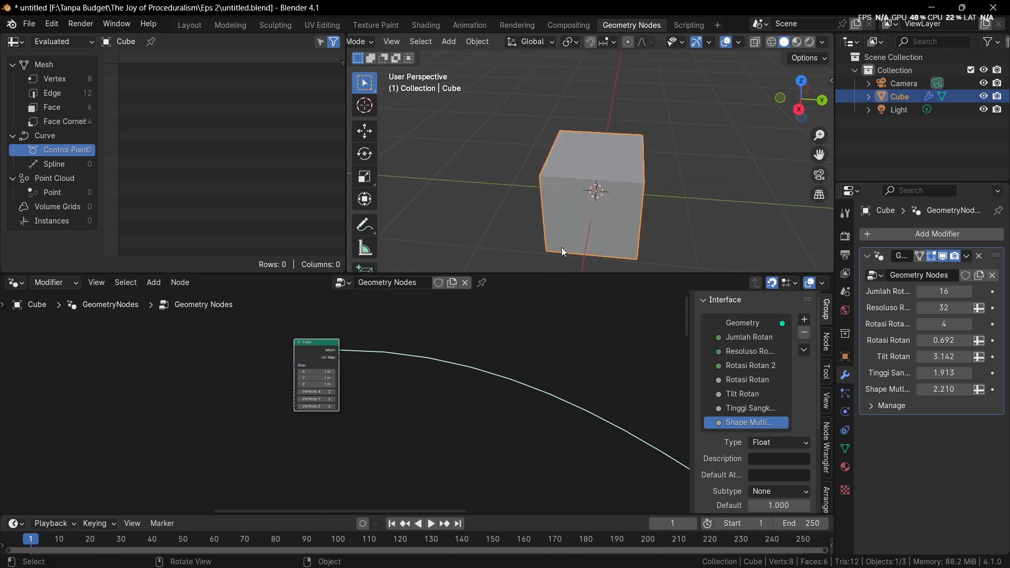
{"action": "scroll", "coordinate": [316, 331], "scroll_direction": "up", "scroll_amount": 2}
{"action": "key", "text": "shift+a"}
{"action": "left_click", "coordinate": [392, 288]}
{"action": "type", "text": "ex"}
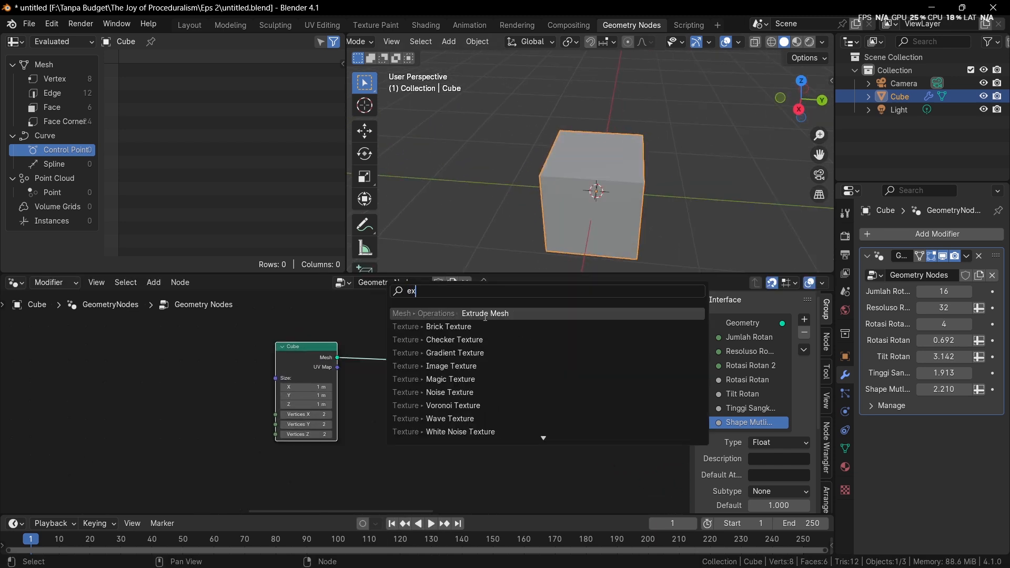
{"action": "left_click", "coordinate": [485, 314]}
{"action": "left_click", "coordinate": [418, 342]}
{"action": "scroll", "coordinate": [505, 368], "scroll_direction": "up", "scroll_amount": 3}
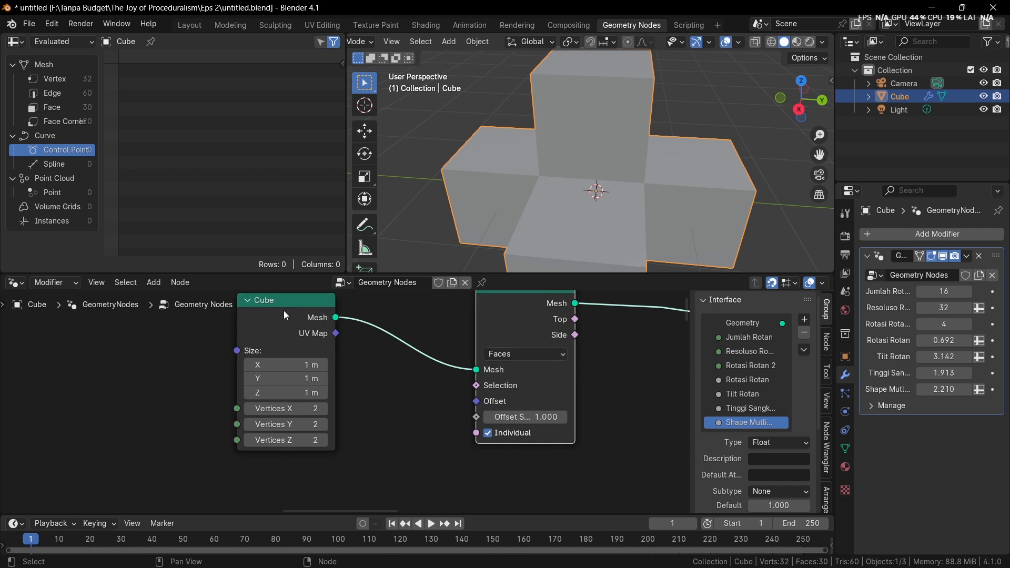
Add a Normal node feeding the Extrude Mesh Selection input and place it below the Cube node
{"action": "left_click_drag", "start_coordinate": [482, 390], "coordinate": [373, 431]}
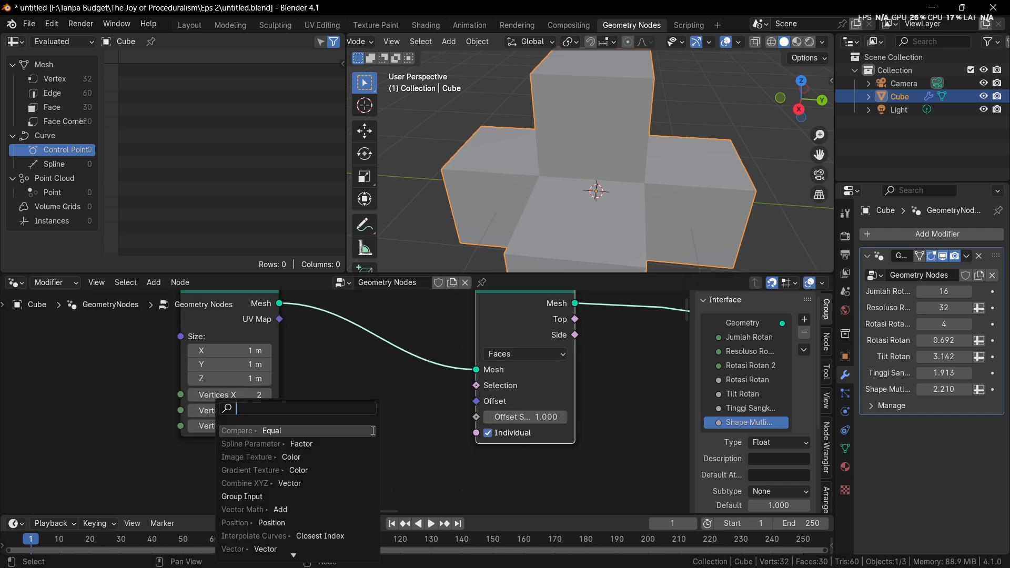
{"action": "type", "text": "normal"}
{"action": "left_click", "coordinate": [373, 431]}
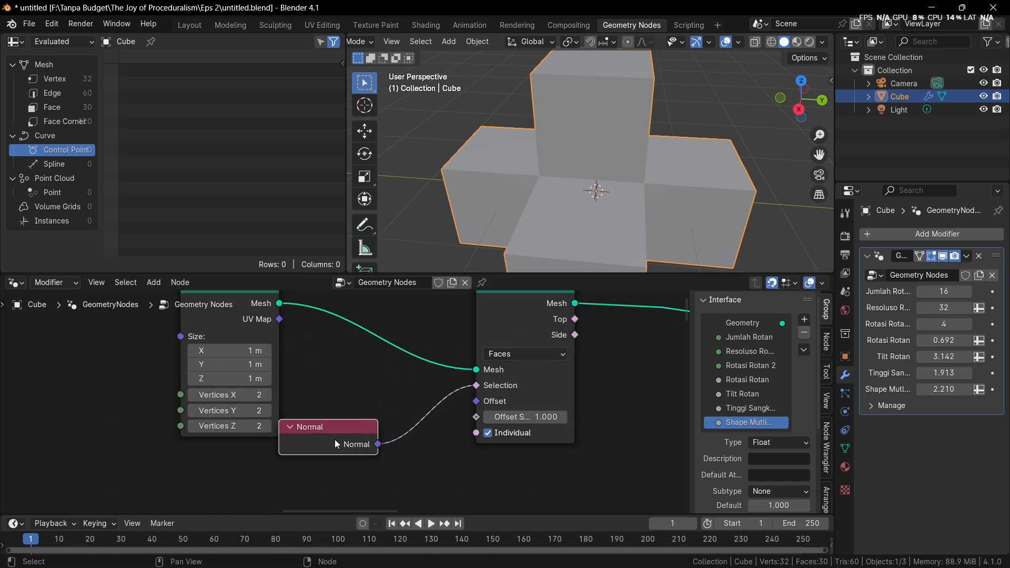
{"action": "left_click", "coordinate": [258, 458]}
Insert a Separate XYZ node after Normal and connect its Z output to the Extrude Mesh Selection
{"action": "key", "text": "shift+a"}
{"action": "type", "text": "separa"}
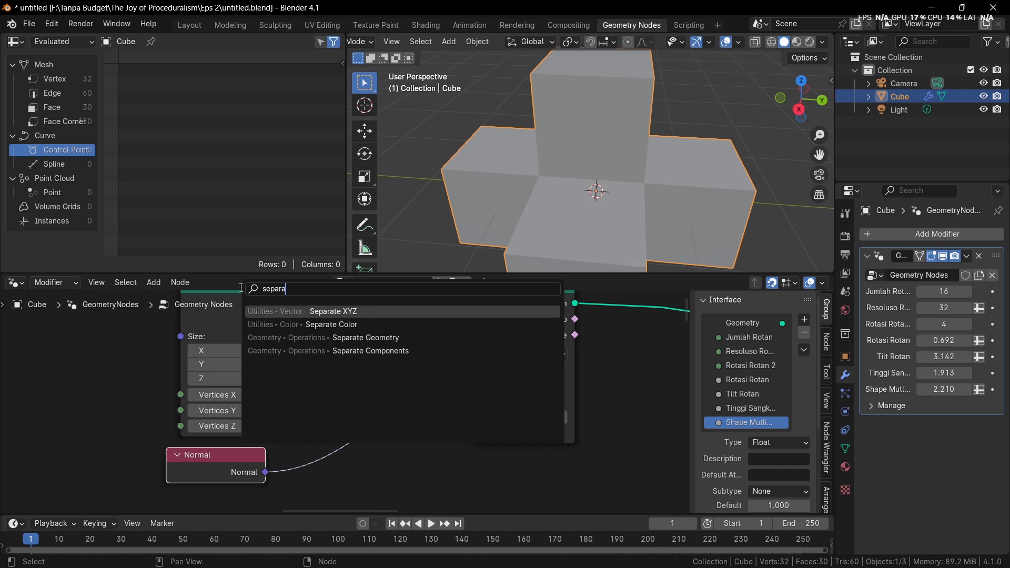
{"action": "key", "text": "Return"}
{"action": "left_click", "coordinate": [260, 414]}
{"action": "middle_click_drag", "start_coordinate": [418, 459], "coordinate": [357, 412]}
{"action": "left_click_drag", "start_coordinate": [358, 416], "coordinate": [416, 336]}
{"action": "middle_click_drag", "start_coordinate": [454, 271], "coordinate": [463, 270]}
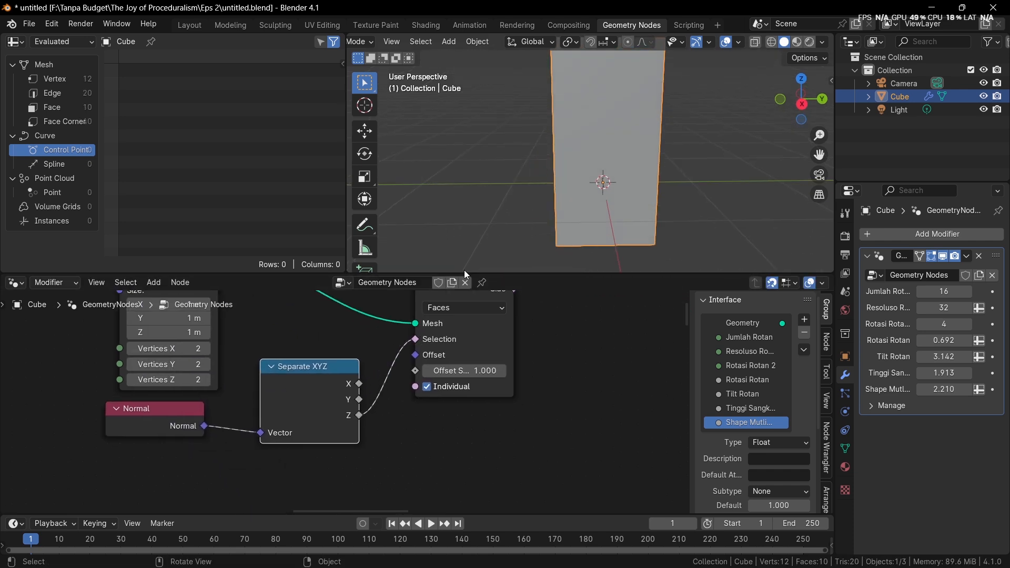
Move the Normal and Separate XYZ nodes away from Extrude Mesh to make room between them
{"action": "left_click_drag", "start_coordinate": [75, 480], "coordinate": [273, 415]}
{"action": "key", "text": "g"}
{"action": "left_click", "coordinate": [133, 442]}
{"action": "middle_click_drag", "start_coordinate": [231, 435], "coordinate": [333, 415]}
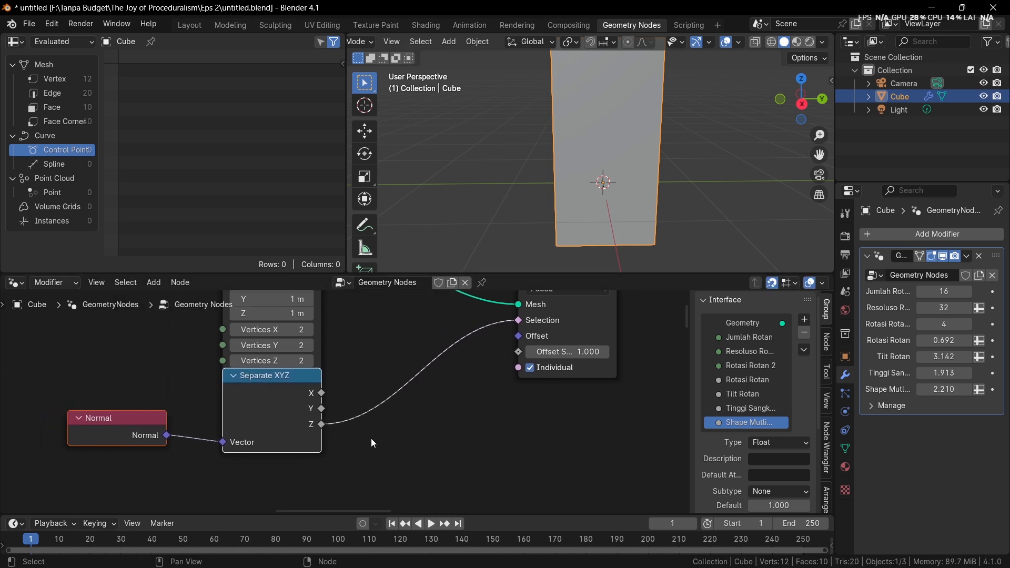
Try inverting the Z selection with a Boolean Math Not node feeding Extrude Mesh, and remove the node again
{"action": "left_click_drag", "start_coordinate": [322, 424], "coordinate": [366, 472]}
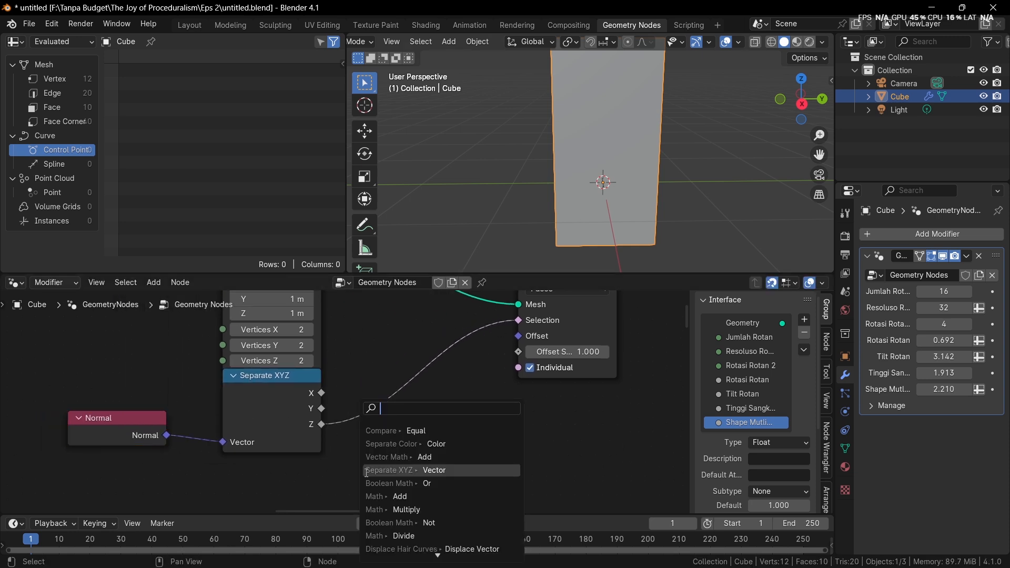
{"action": "type", "text": "not"}
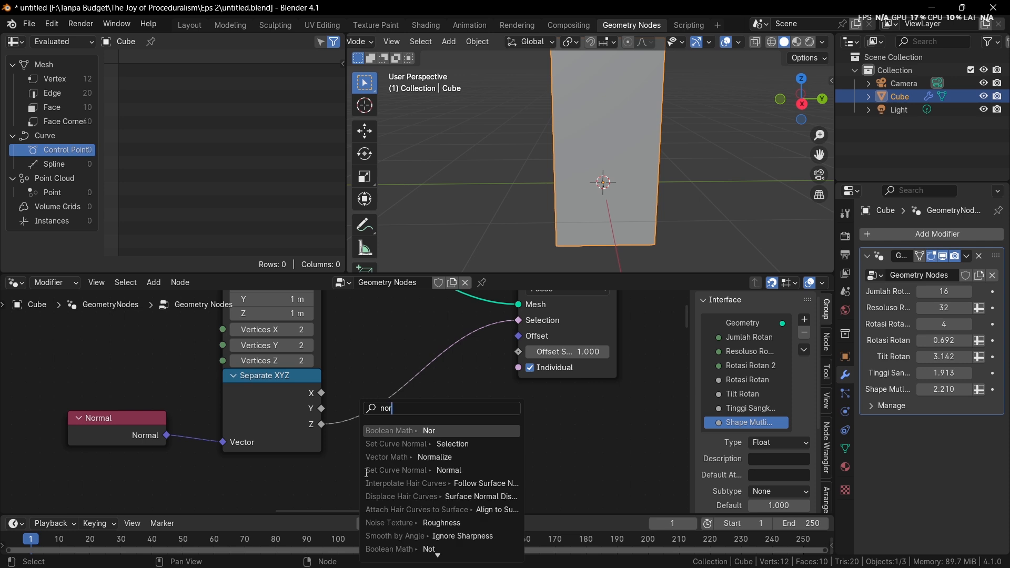
{"action": "key", "text": "Return"}
{"action": "left_click", "coordinate": [367, 472]}
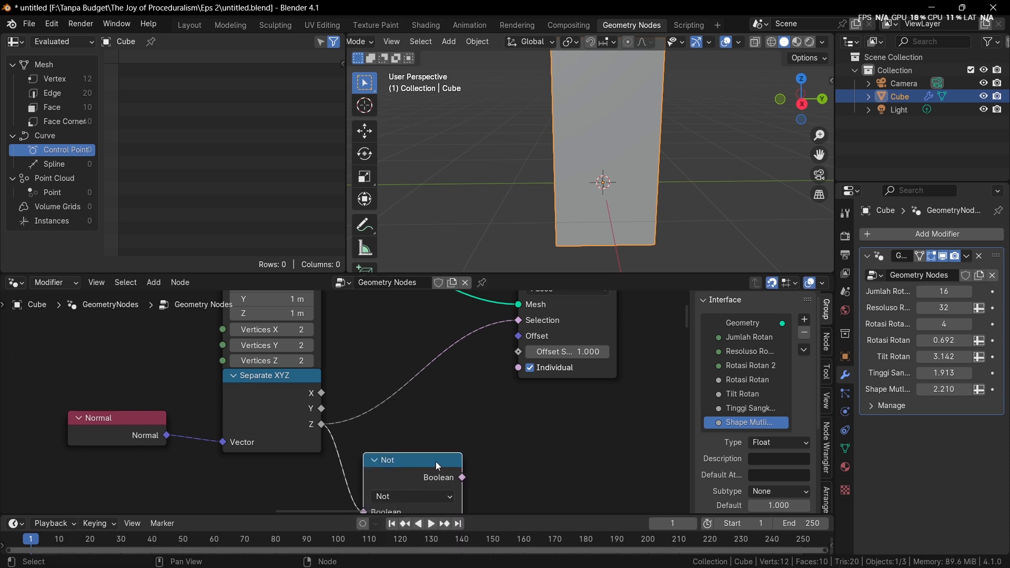
{"action": "scroll", "coordinate": [589, 157], "scroll_direction": "down", "scroll_amount": 4}
{"action": "left_click_drag", "start_coordinate": [462, 477], "coordinate": [518, 320]}
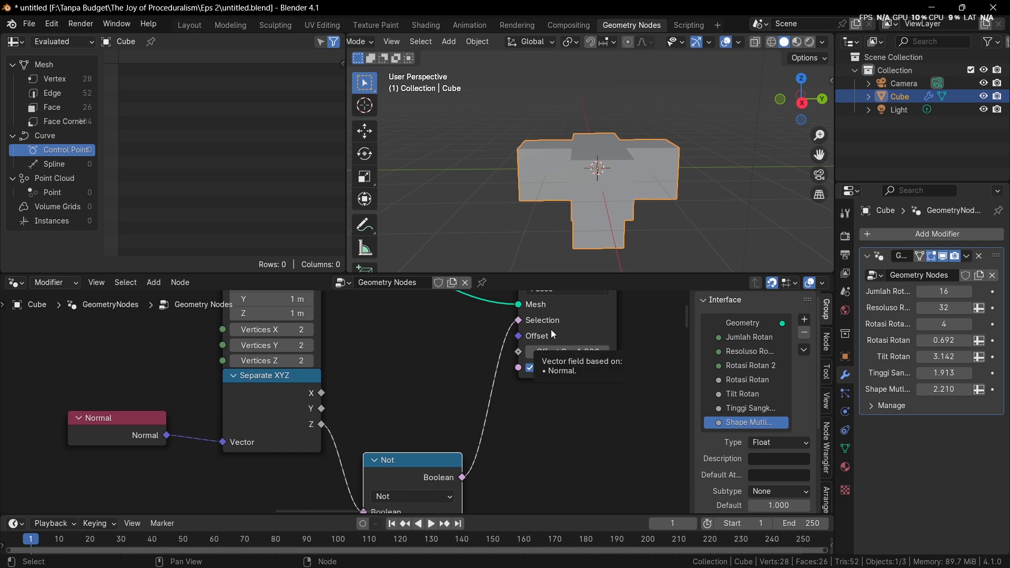
{"action": "key", "text": "ctrl+x"}
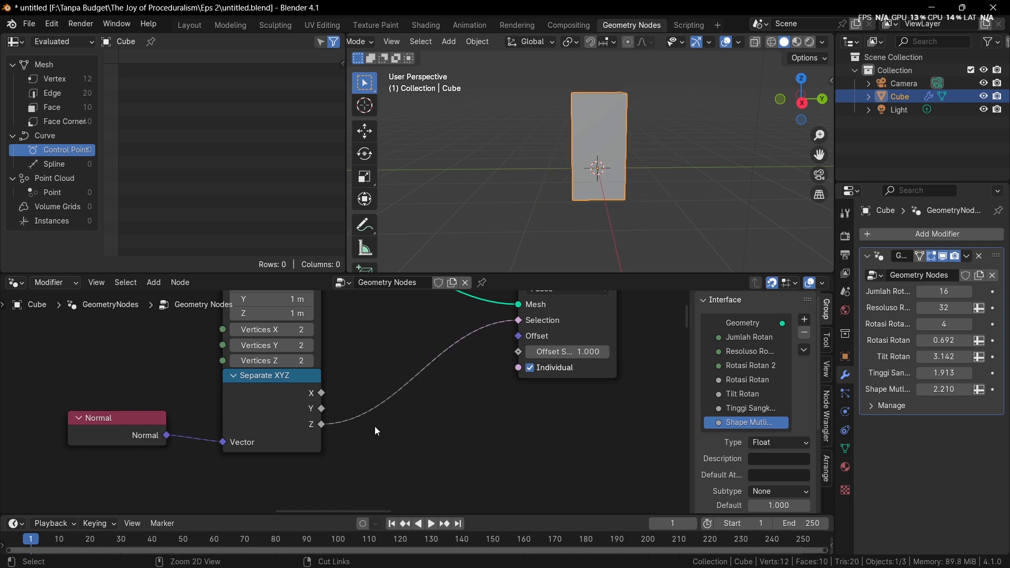
Add a Math node fed by the Separate XYZ Z output, set to Multiply with a value of -1.000
{"action": "left_click_drag", "start_coordinate": [322, 424], "coordinate": [378, 461]}
{"action": "type", "text": "add"}
{"action": "key", "text": "Return"}
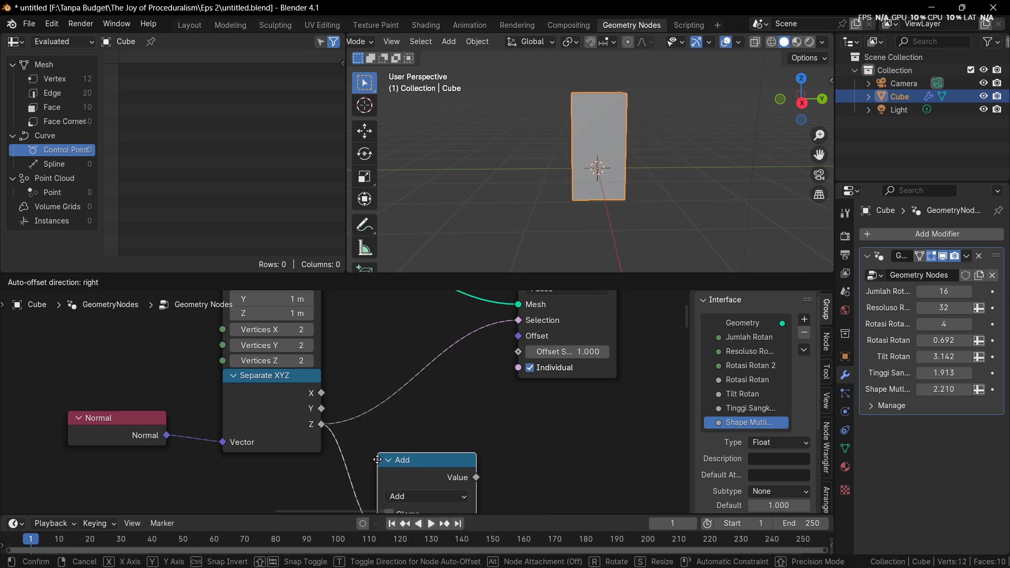
{"action": "left_click", "coordinate": [377, 459]}
{"action": "left_click", "coordinate": [426, 427]}
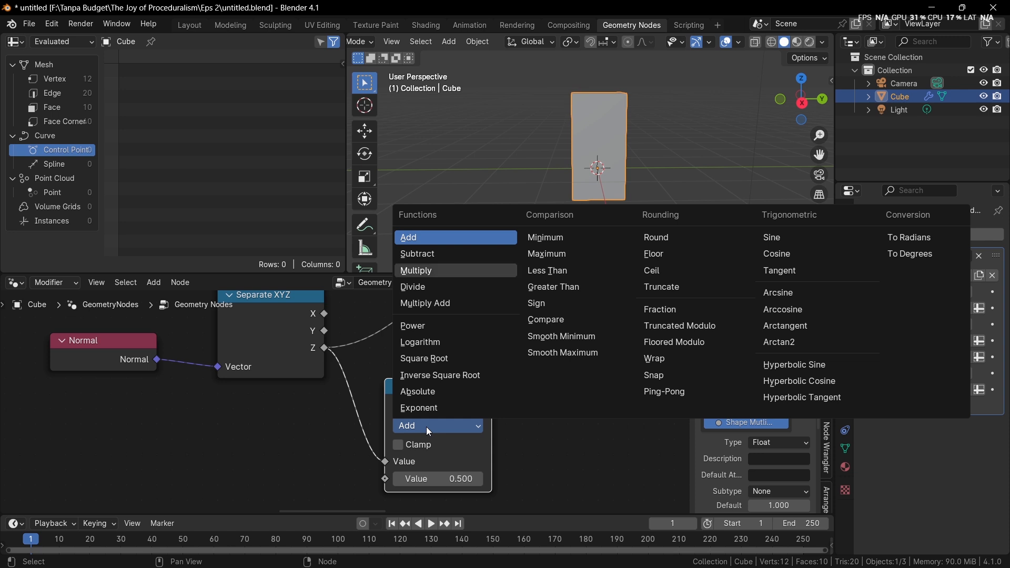
{"action": "left_click", "coordinate": [421, 270]}
{"action": "left_click", "coordinate": [437, 480]}
{"action": "key", "text": "Return"}
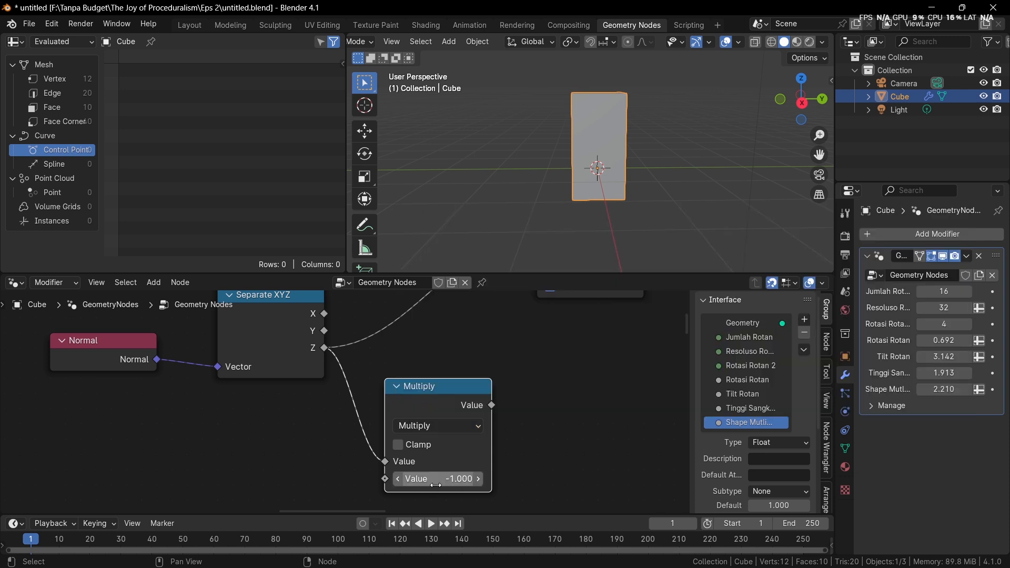
Connect the Multiply output to the Extrude Mesh Selection and arrange Multiply beside the Separate XYZ node
{"action": "middle_click_drag", "start_coordinate": [485, 398], "coordinate": [433, 488]}
{"action": "left_click_drag", "start_coordinate": [440, 494], "coordinate": [485, 326]}
{"action": "scroll", "coordinate": [341, 397], "scroll_direction": "down", "scroll_amount": 1}
{"action": "middle_click_drag", "start_coordinate": [340, 397], "coordinate": [394, 368]}
{"action": "left_click_drag", "start_coordinate": [310, 402], "coordinate": [317, 447]}
{"action": "left_click_drag", "start_coordinate": [429, 453], "coordinate": [403, 440]}
Add a Boolean Math node above Multiply and set its operation to Or
{"action": "key", "text": "shift+a"}
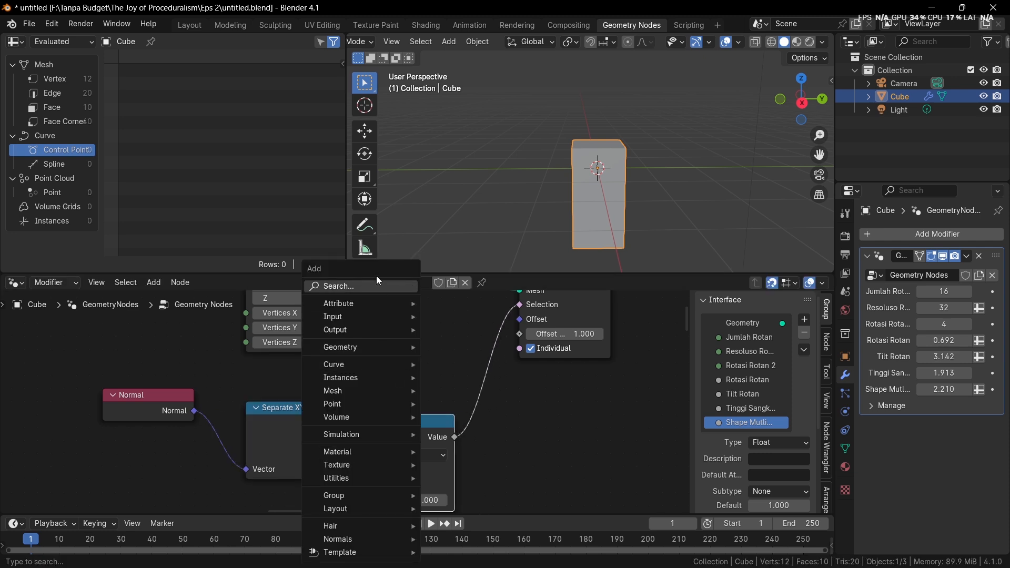
{"action": "left_click", "coordinate": [379, 285]}
{"action": "type", "text": "math"}
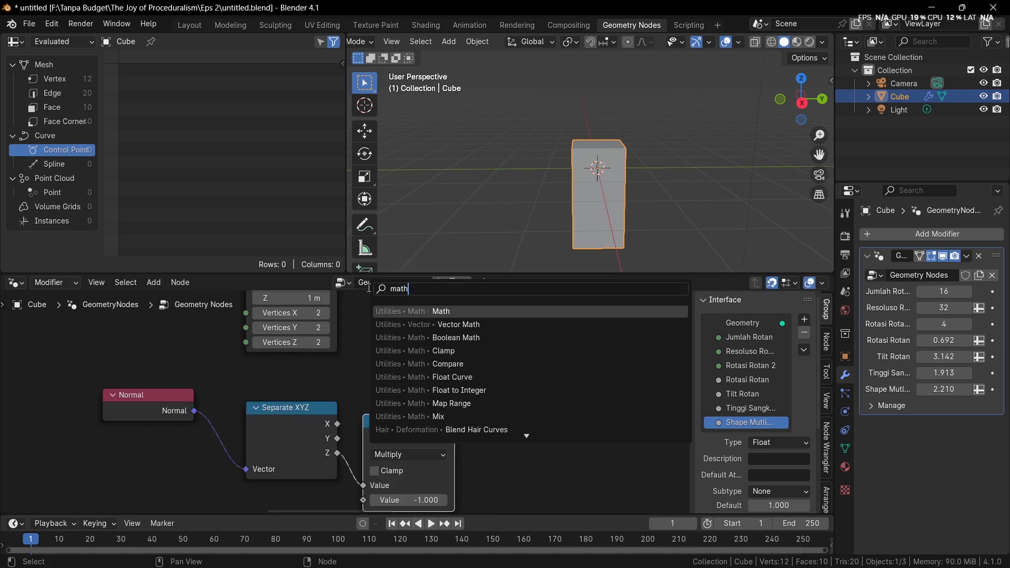
{"action": "key", "text": "Down"}
{"action": "key", "text": "Down"}
{"action": "key", "text": "Return"}
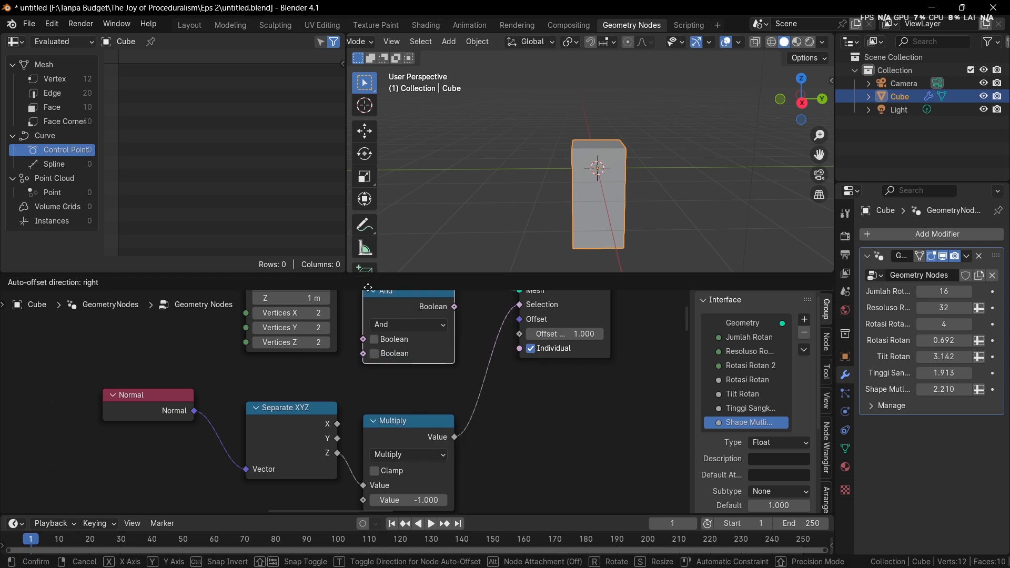
{"action": "left_click", "coordinate": [406, 382]}
{"action": "left_click", "coordinate": [406, 378]}
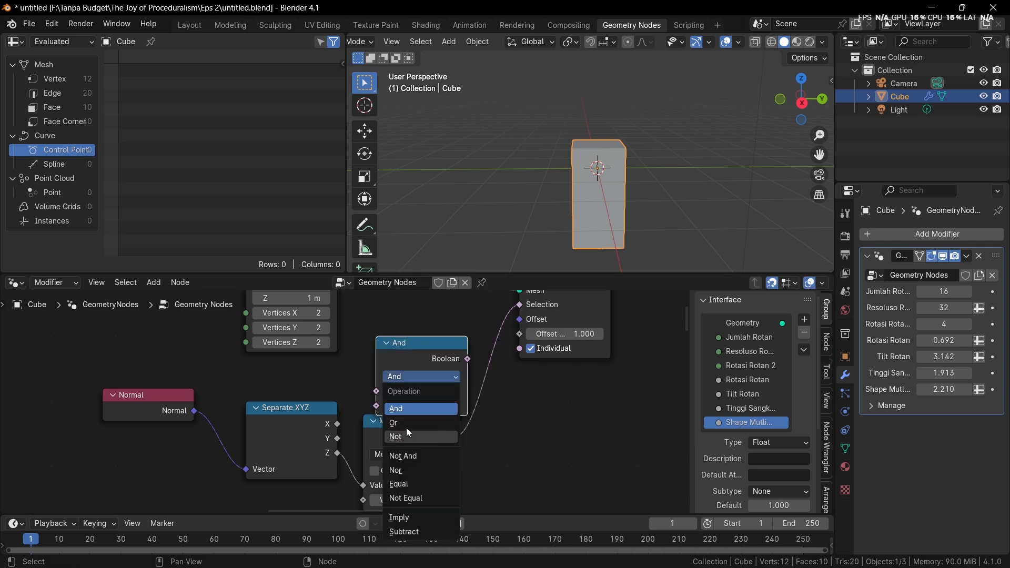
{"action": "left_click", "coordinate": [406, 431]}
{"action": "left_click", "coordinate": [412, 377]}
{"action": "left_click", "coordinate": [411, 423]}
Feed the Or node from the Separate XYZ Z output and the Multiply result, and connect Or to the Extrude Mesh Selection
{"action": "left_click_drag", "start_coordinate": [337, 453], "coordinate": [378, 392]}
{"action": "middle_click_drag", "start_coordinate": [488, 375], "coordinate": [440, 416]}
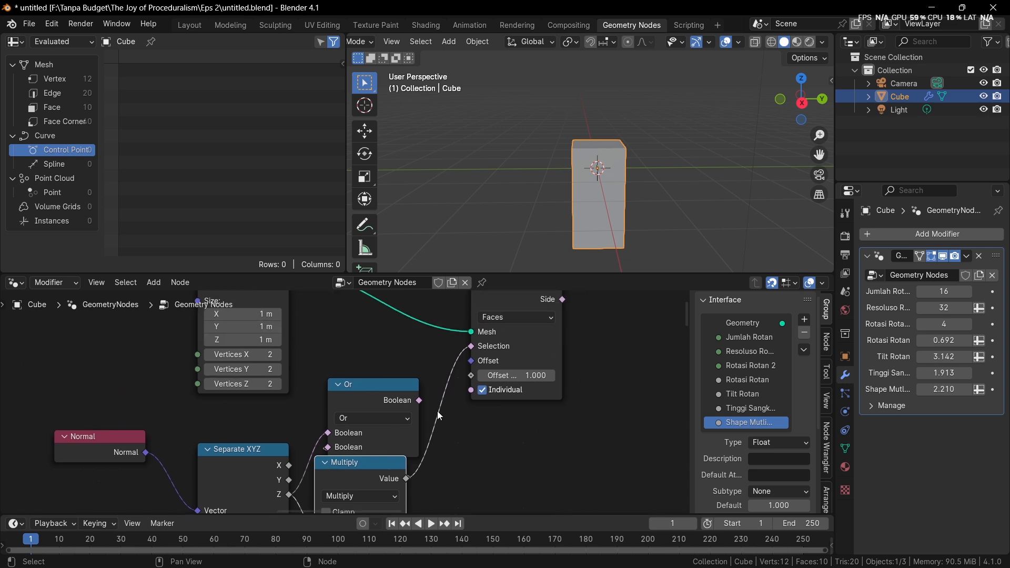
{"action": "left_click_drag", "start_coordinate": [419, 400], "coordinate": [471, 346]}
Show the viewport in wireframe and set the Extrude Mesh Offset Scale to 0
{"action": "key", "text": "z"}
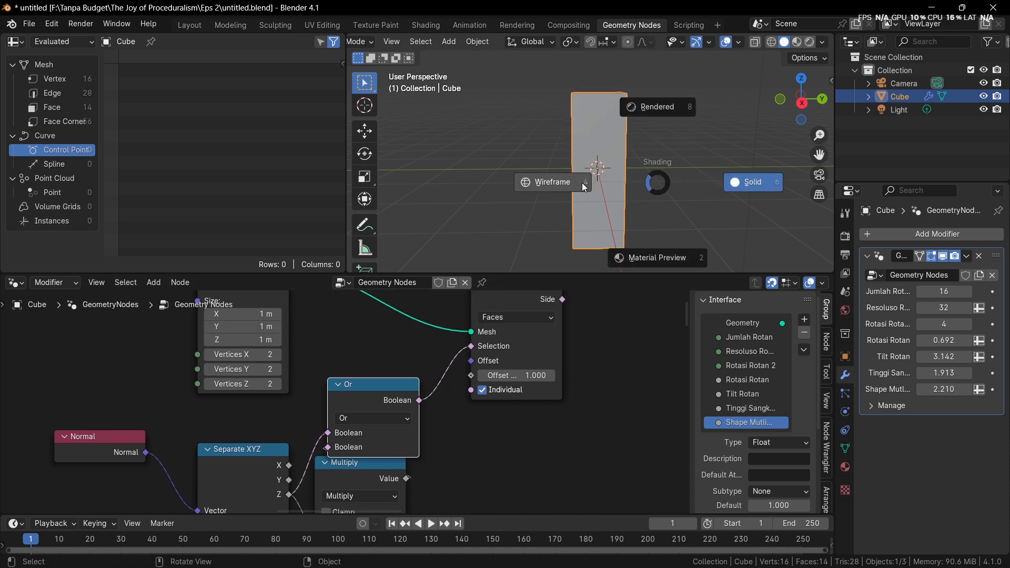
{"action": "left_click", "coordinate": [583, 185]}
{"action": "middle_click_drag", "start_coordinate": [611, 185], "coordinate": [628, 185]}
{"action": "scroll", "coordinate": [629, 185], "scroll_direction": "up", "scroll_amount": 4}
{"action": "left_click_drag", "start_coordinate": [529, 378], "coordinate": [491, 377]}
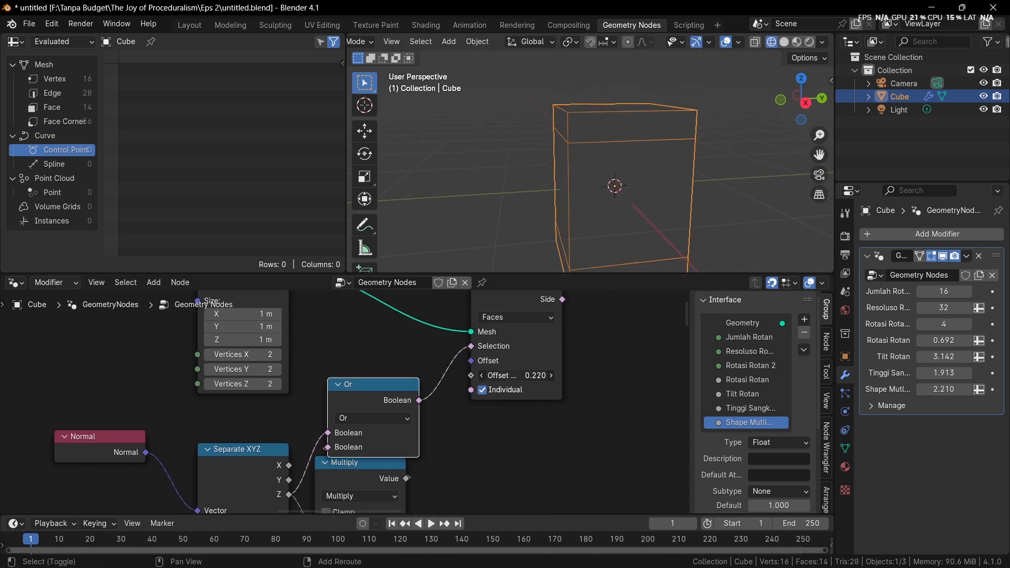
{"action": "left_click", "coordinate": [529, 377]}
{"action": "type", "text": "0"}
{"action": "key", "text": "Return"}
Insert a Scale Elements node on the link leaving the Extrude Mesh output
{"action": "scroll", "coordinate": [591, 379], "scroll_direction": "down", "scroll_amount": 2}
{"action": "middle_click_drag", "start_coordinate": [591, 378], "coordinate": [493, 428]}
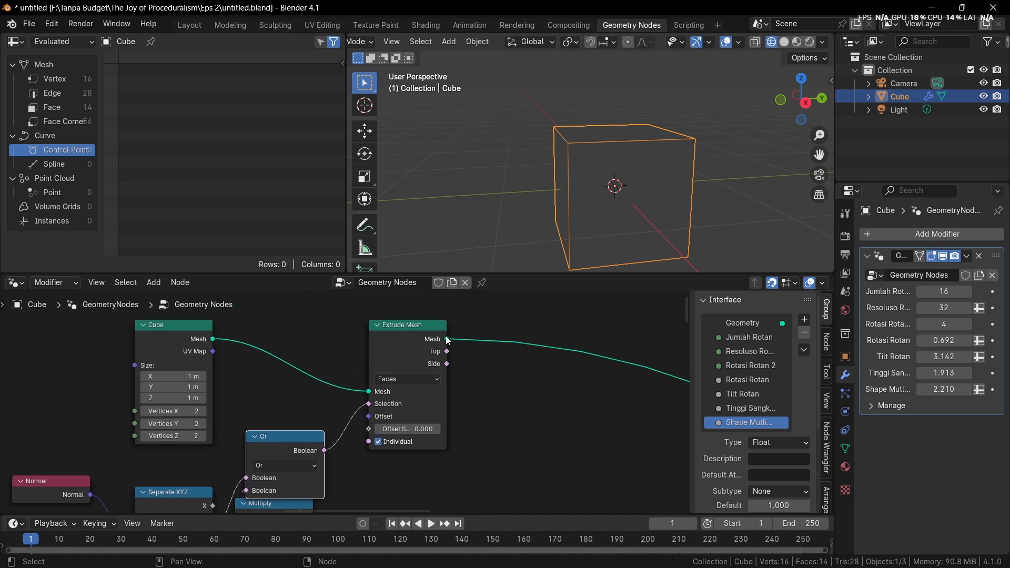
{"action": "left_click_drag", "start_coordinate": [445, 339], "coordinate": [533, 343]}
{"action": "right_click", "coordinate": [533, 343]}
{"action": "key", "text": "shift+a"}
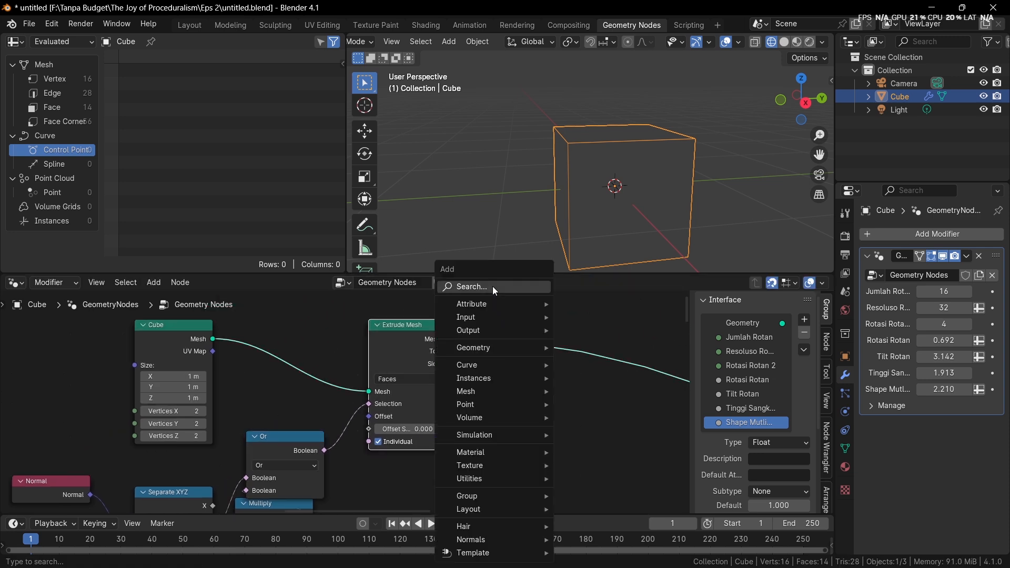
{"action": "type", "text": "sca"}
{"action": "left_click", "coordinate": [585, 324]}
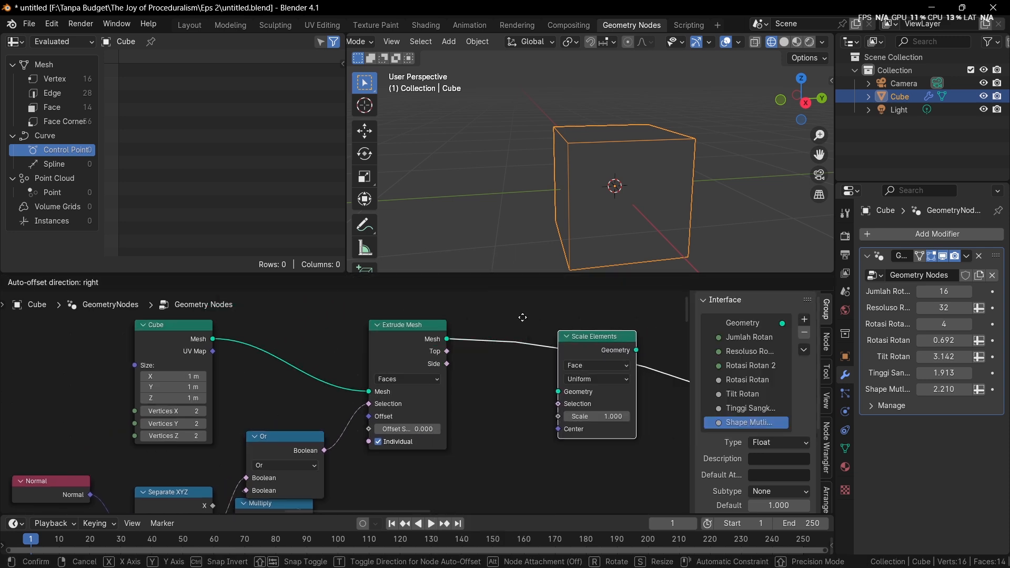
{"action": "left_click", "coordinate": [494, 339]}
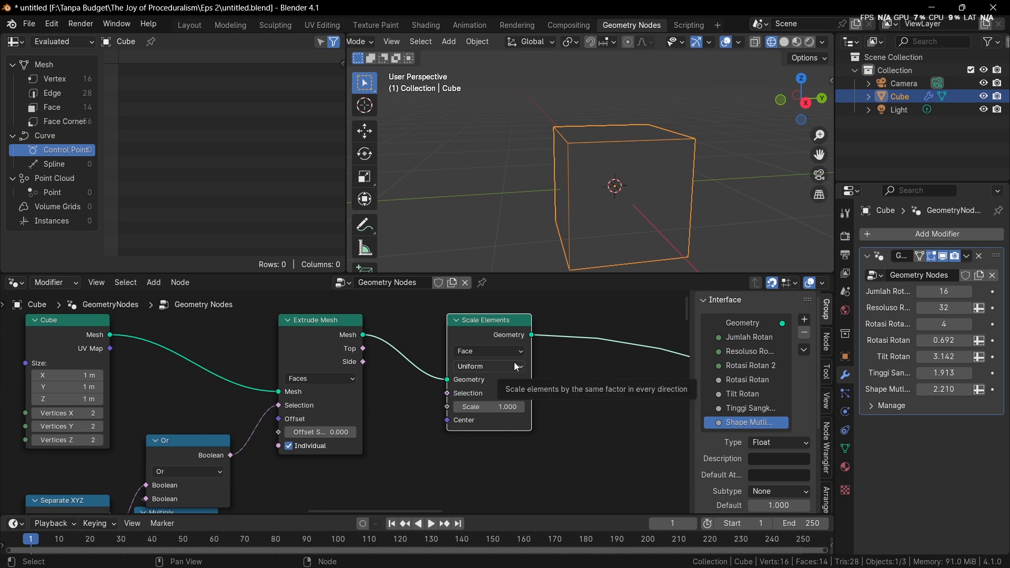
Connect Extrude Mesh Top to the Scale Elements Selection with a Scale of 0.630, and return the viewport to solid shading
{"action": "left_click_drag", "start_coordinate": [363, 348], "coordinate": [500, 404]}
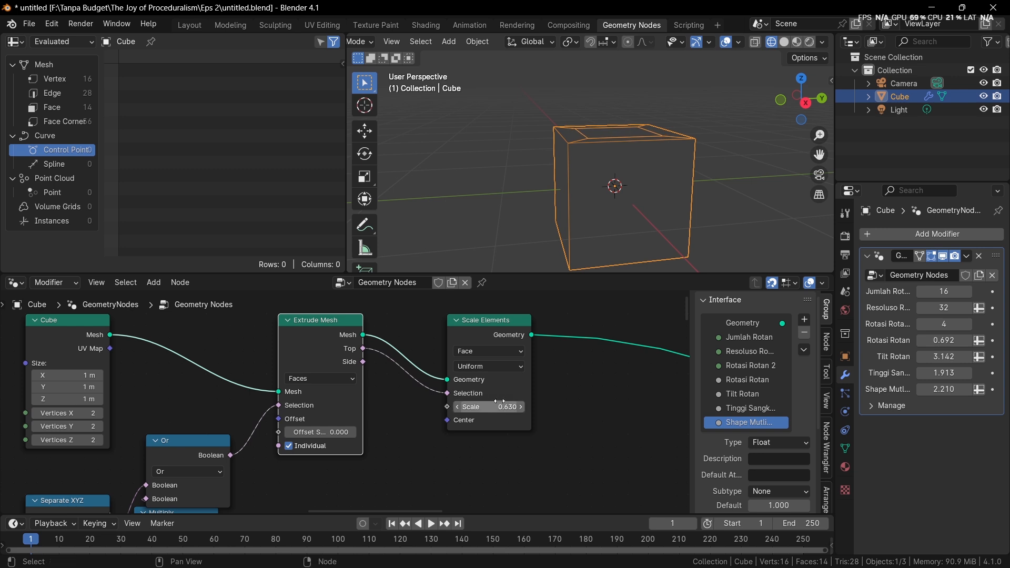
{"action": "key", "text": "z"}
{"action": "left_click", "coordinate": [721, 138]}
{"action": "mouse_move", "coordinate": [670, 112]}
{"action": "middle_mouse_down"}
{"action": "mouse_move", "coordinate": [547, 106]}
{"action": "mouse_move", "coordinate": [522, 118]}
{"action": "mouse_move", "coordinate": [592, 266]}
{"action": "middle_mouse_up"}
{"action": "middle_click_drag", "start_coordinate": [609, 181], "coordinate": [563, 252]}
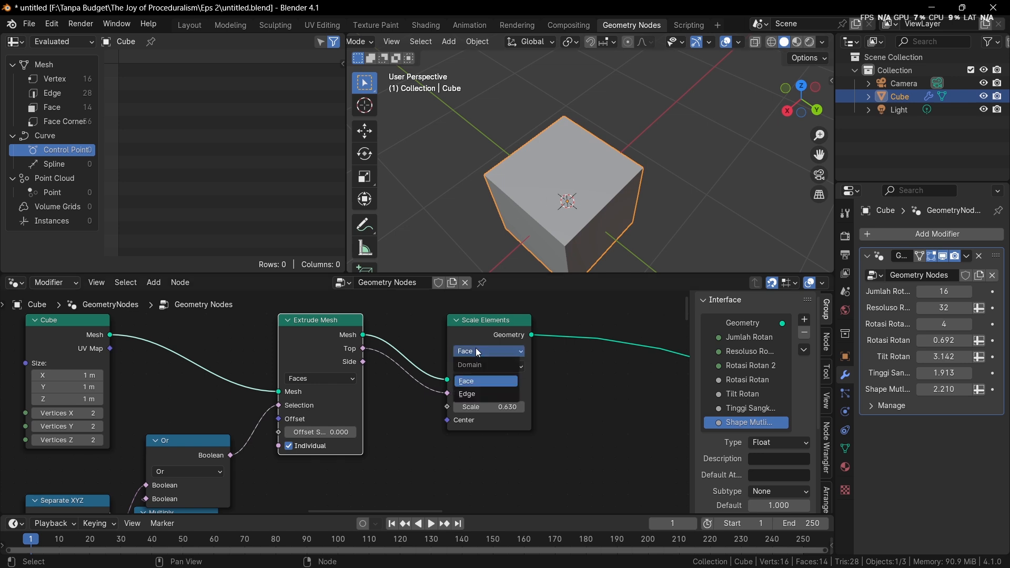
Insert a Delete Geometry node after Scale Elements
{"action": "left_click_drag", "start_coordinate": [465, 330], "coordinate": [440, 323]}
{"action": "key", "text": "shift+a"}
{"action": "left_click", "coordinate": [503, 288]}
{"action": "type", "text": "de"}
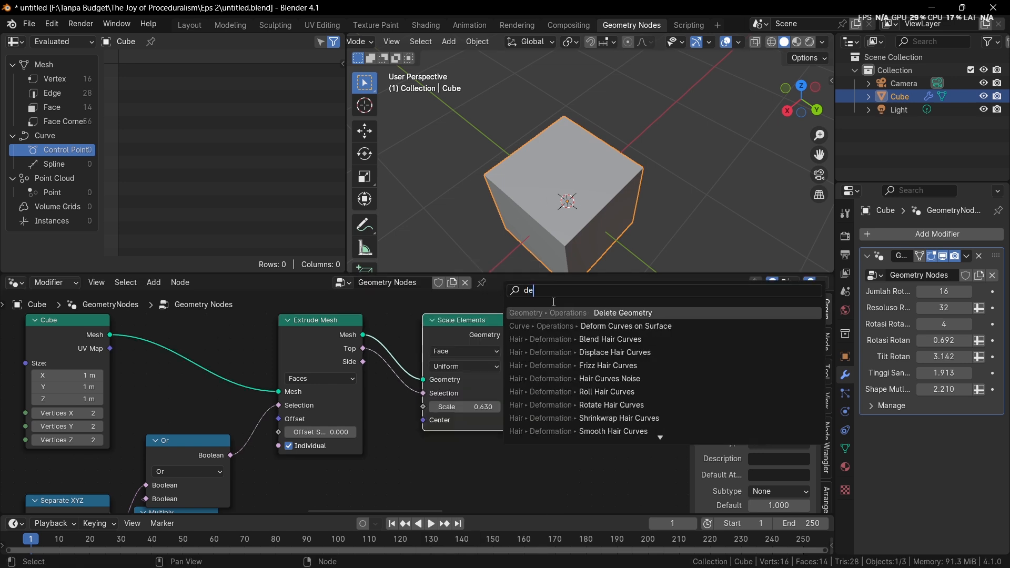
{"action": "left_click", "coordinate": [611, 313]}
{"action": "left_click", "coordinate": [615, 363]}
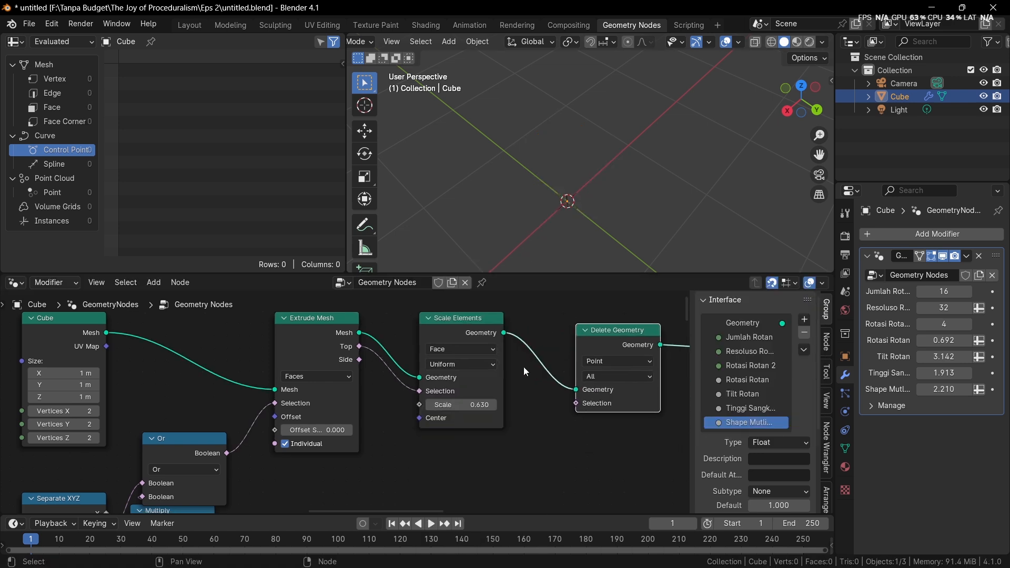
Connect the Extrude Mesh Top output to the Delete Geometry Selection and set its domain to Face
{"action": "left_click_drag", "start_coordinate": [358, 346], "coordinate": [572, 401]}
{"action": "left_click", "coordinate": [598, 357]}
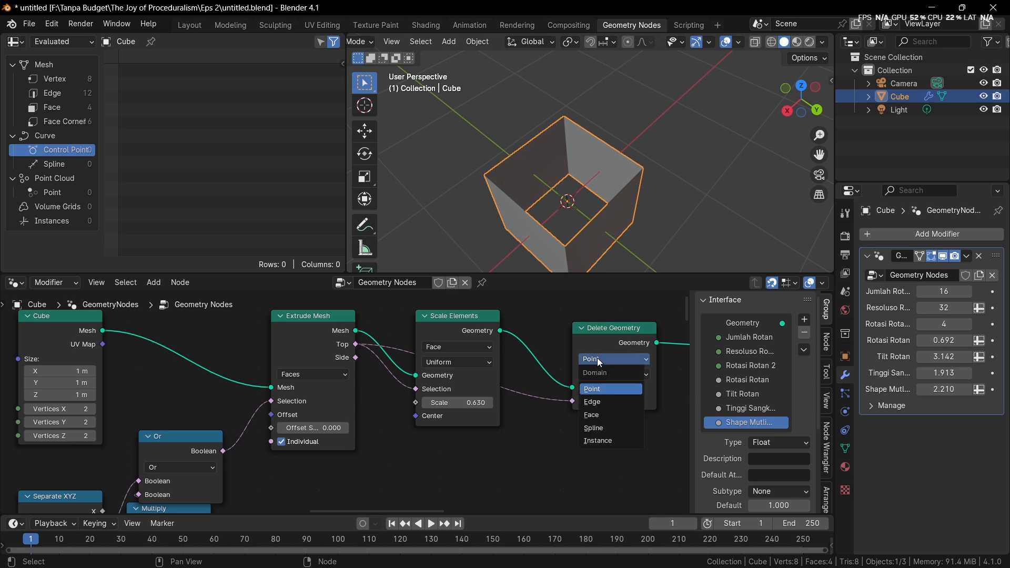
{"action": "left_click", "coordinate": [599, 385]}
{"action": "middle_click_drag", "start_coordinate": [599, 206], "coordinate": [596, 232]}
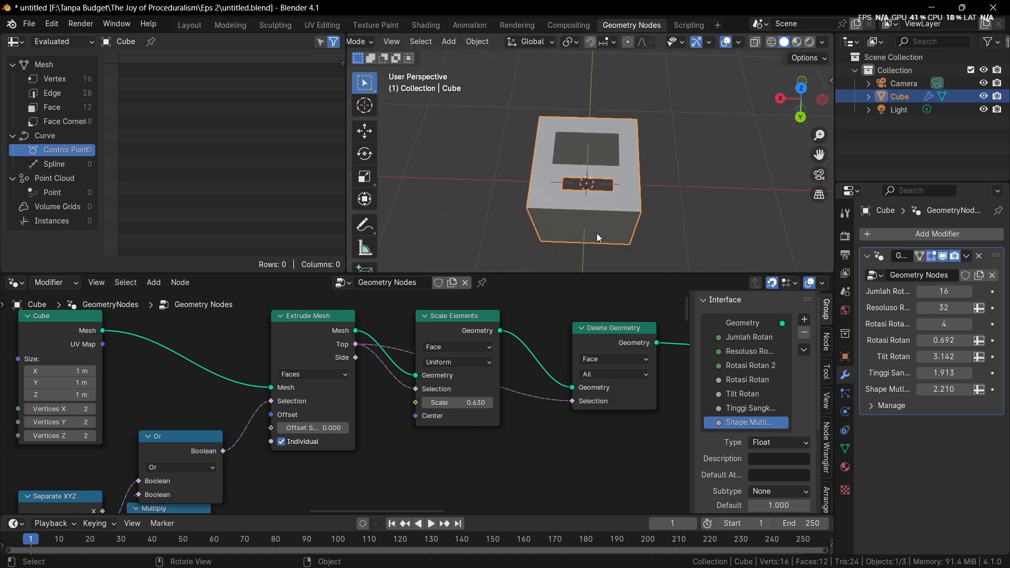
{"action": "scroll", "coordinate": [599, 221], "scroll_direction": "up", "scroll_amount": 3}
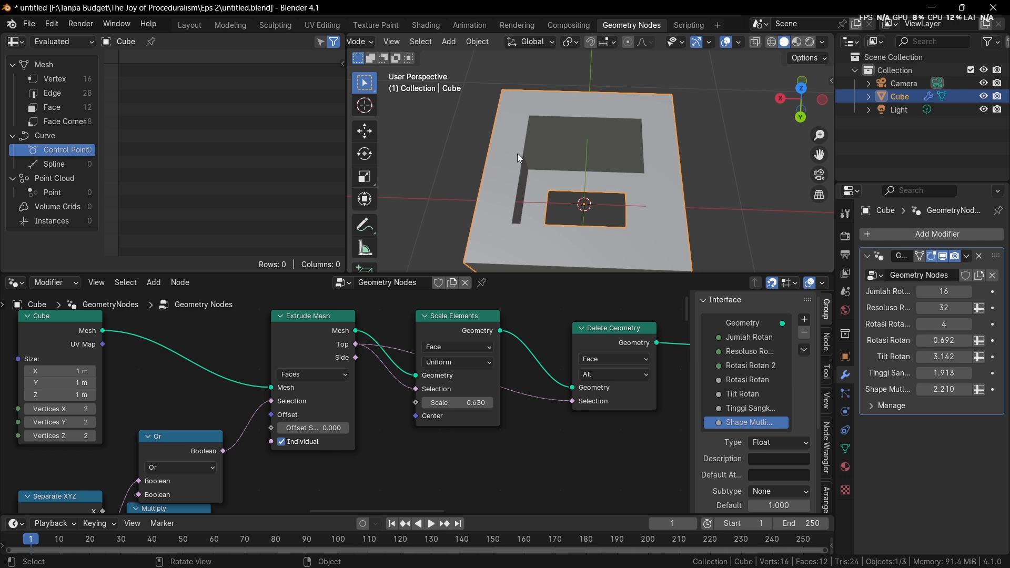
Duplicate the Extrude Mesh node after Delete Geometry and feed its Selection from the first Extrude Mesh's Side output
{"action": "left_click_drag", "start_coordinate": [607, 345], "coordinate": [579, 334]}
{"action": "middle_click_drag", "start_coordinate": [570, 339], "coordinate": [484, 351]}
{"action": "key", "text": "shift+d"}
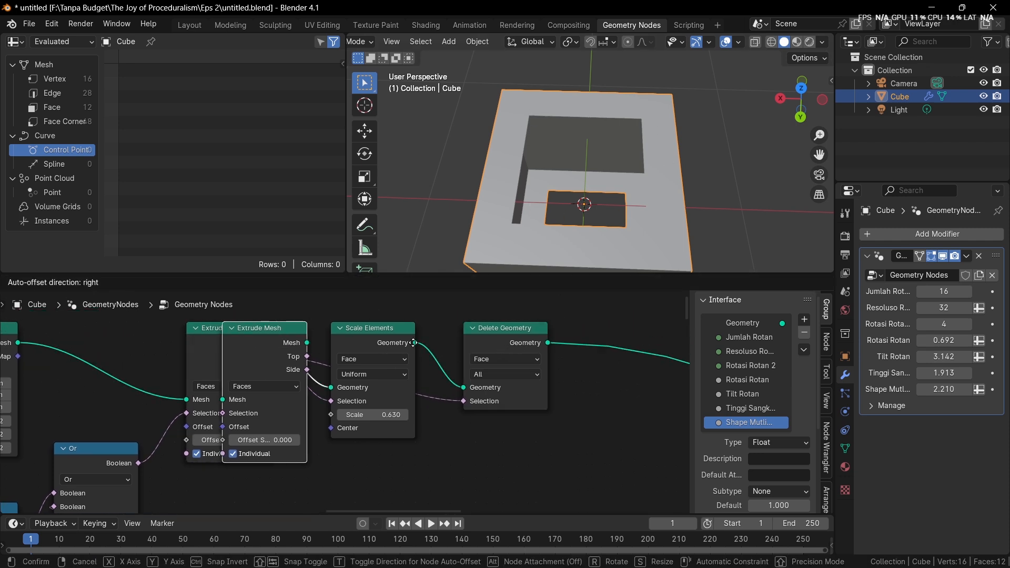
{"action": "left_click", "coordinate": [548, 336]}
{"action": "left_click_drag", "start_coordinate": [272, 369], "coordinate": [597, 406]}
Set the second Extrude Mesh to Edges mode with an Offset Scale of -0.290
{"action": "middle_click_drag", "start_coordinate": [644, 412], "coordinate": [593, 414]}
{"action": "left_click", "coordinate": [580, 374]}
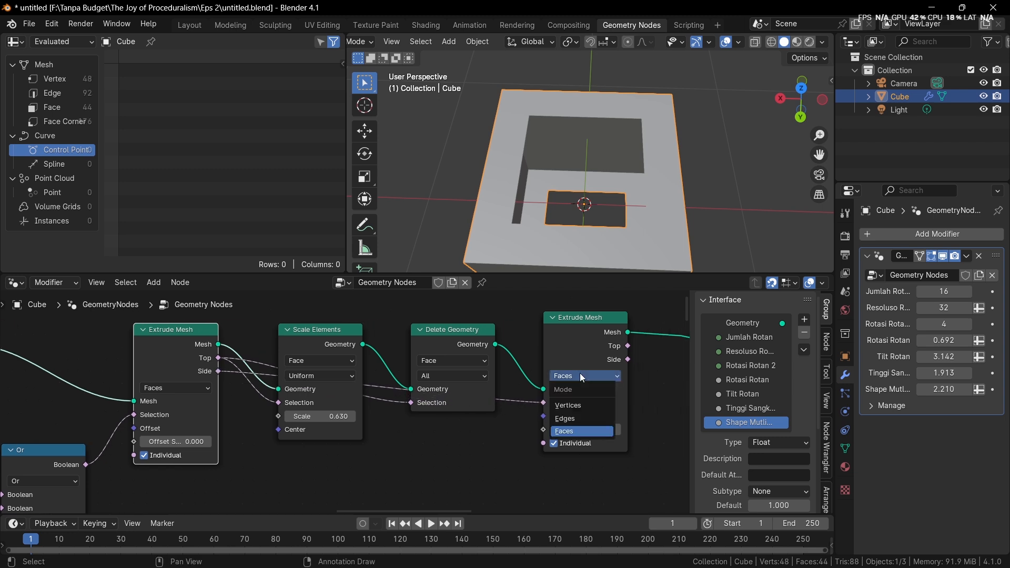
{"action": "left_click", "coordinate": [582, 418]}
{"action": "mouse_move", "coordinate": [584, 430]}
{"action": "left_mouse_down"}
{"action": "mouse_move", "coordinate": [571, 429]}
{"action": "mouse_move", "coordinate": [584, 430]}
{"action": "left_mouse_up"}
Switch the viewport to wireframe shading and toggle X-ray to see the inner edges
{"action": "mouse_move", "coordinate": [588, 203]}
{"action": "middle_mouse_down"}
{"action": "mouse_move", "coordinate": [594, 147]}
{"action": "mouse_move", "coordinate": [591, 157]}
{"action": "middle_mouse_up"}
{"action": "key", "text": "z"}
{"action": "left_click", "coordinate": [520, 172]}
{"action": "middle_click_drag", "start_coordinate": [531, 177], "coordinate": [543, 216]}
{"action": "key", "text": "alt+z"}
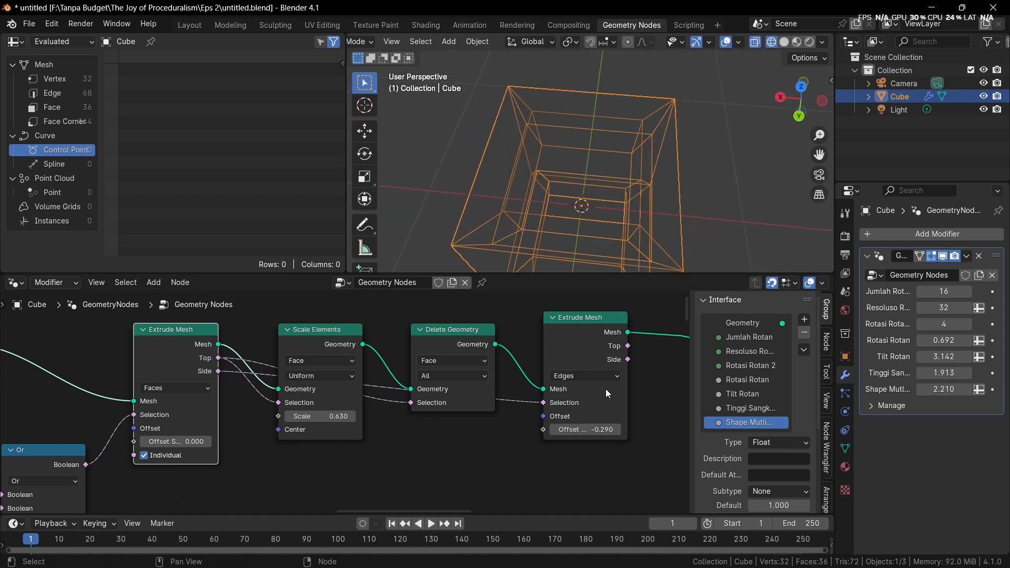
Set the second Extrude Mesh's Offset Scale to -0.270 and try the first node's Top output as its Selection with varied offsets
{"action": "left_click_drag", "start_coordinate": [600, 426], "coordinate": [604, 426]}
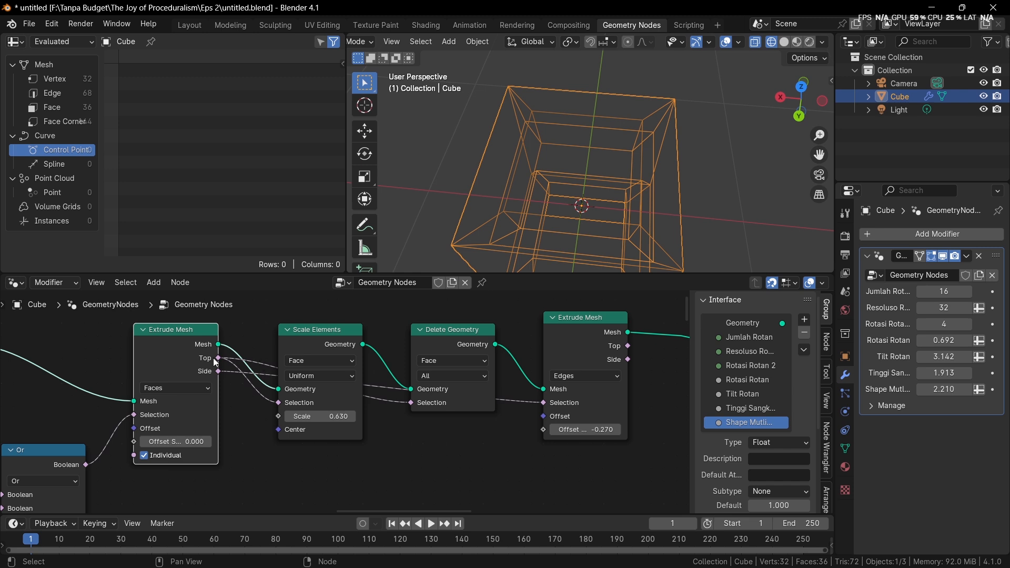
{"action": "left_click_drag", "start_coordinate": [215, 359], "coordinate": [543, 406]}
{"action": "middle_click_drag", "start_coordinate": [583, 268], "coordinate": [590, 247]}
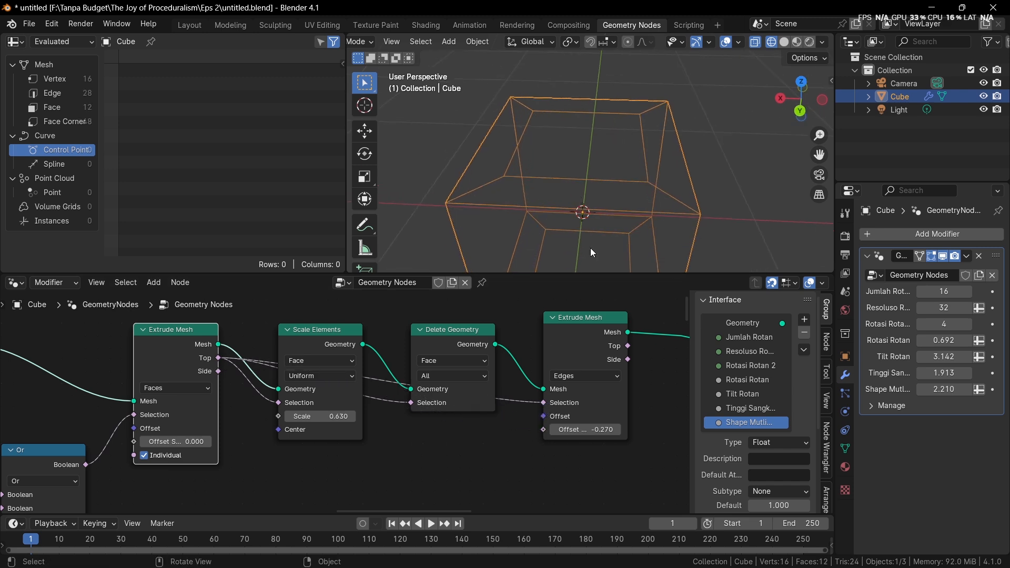
{"action": "left_click_drag", "start_coordinate": [599, 428], "coordinate": [575, 427]}
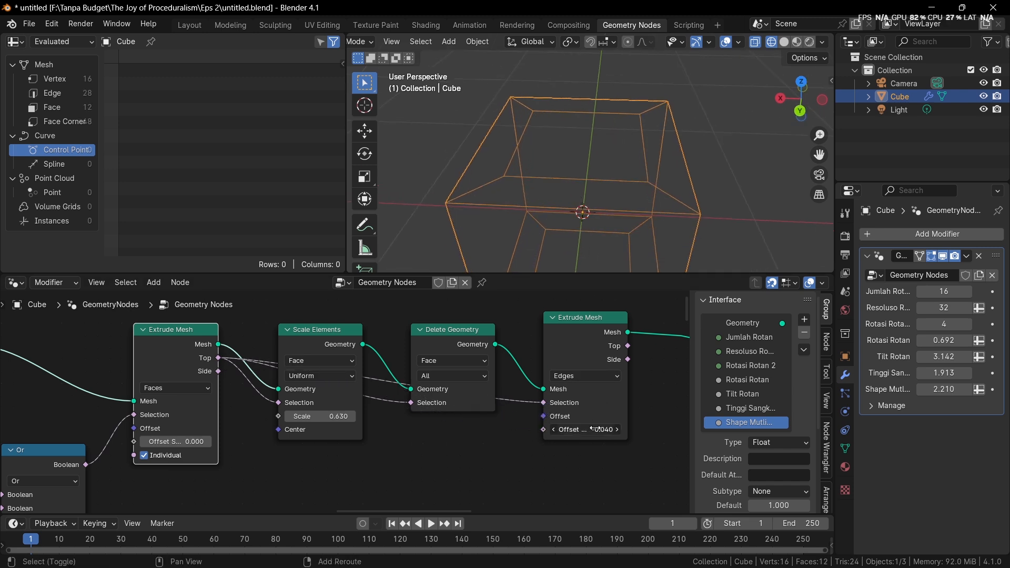
{"action": "left_click_drag", "start_coordinate": [595, 428], "coordinate": [579, 429], "text": "shift"}
{"action": "mouse_move", "coordinate": [311, 339]}
{"action": "left_mouse_down"}
{"action": "mouse_move", "coordinate": [295, 341]}
{"action": "mouse_move", "coordinate": [306, 341]}
{"action": "left_mouse_up"}
Reconnect the first Extrude Mesh's Side output to the second one's Selection and set its Offset Scale to -0.280
{"action": "left_click_drag", "start_coordinate": [219, 372], "coordinate": [543, 403]}
{"action": "left_click_drag", "start_coordinate": [595, 431], "coordinate": [555, 216]}
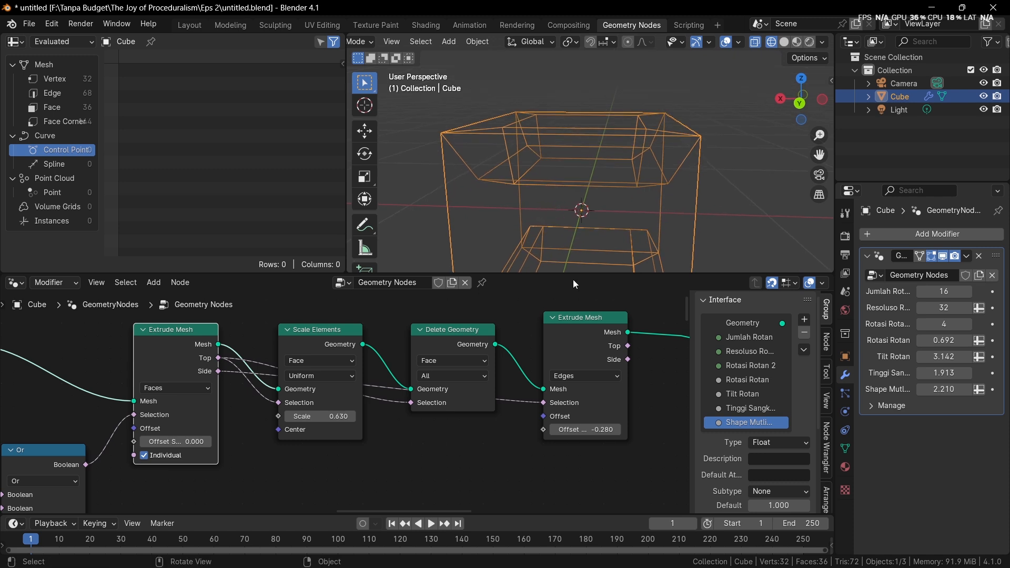
{"action": "mouse_move", "coordinate": [574, 226]}
{"action": "middle_mouse_down"}
{"action": "mouse_move", "coordinate": [515, 248]}
{"action": "mouse_move", "coordinate": [559, 223]}
{"action": "middle_mouse_up"}
{"action": "scroll", "coordinate": [560, 223], "scroll_direction": "up", "scroll_amount": 3}
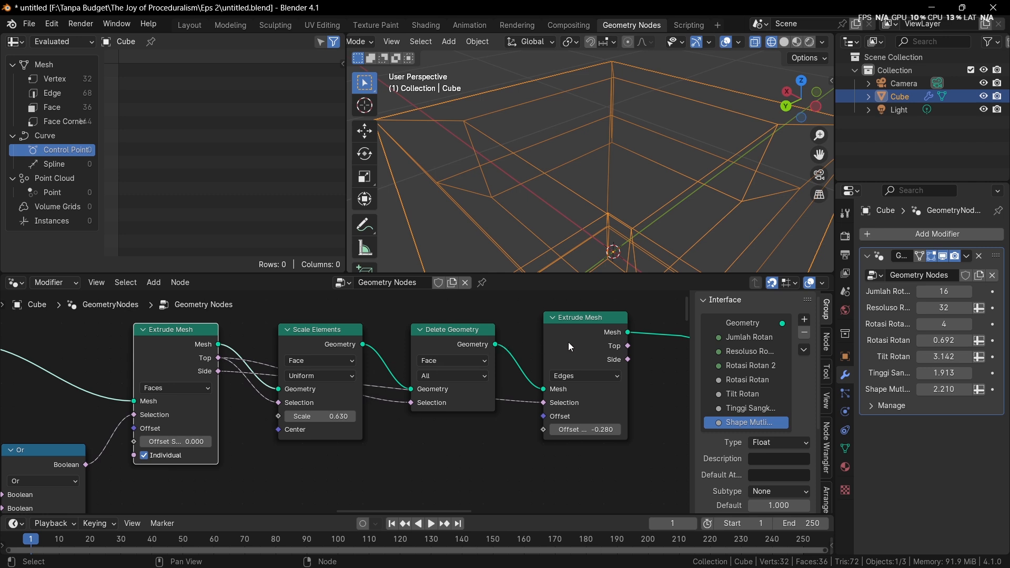
Delete the whole group of cube-based nodes above the Bagian atas frame
{"action": "left_click_drag", "start_coordinate": [318, 333], "coordinate": [343, 332]}
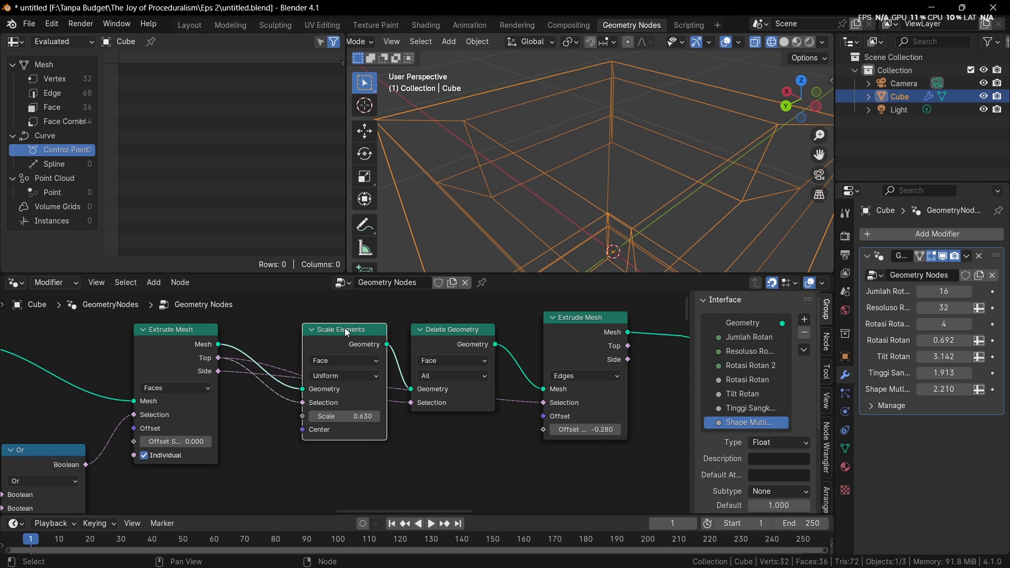
{"action": "scroll", "coordinate": [339, 336], "scroll_direction": "down", "scroll_amount": 5}
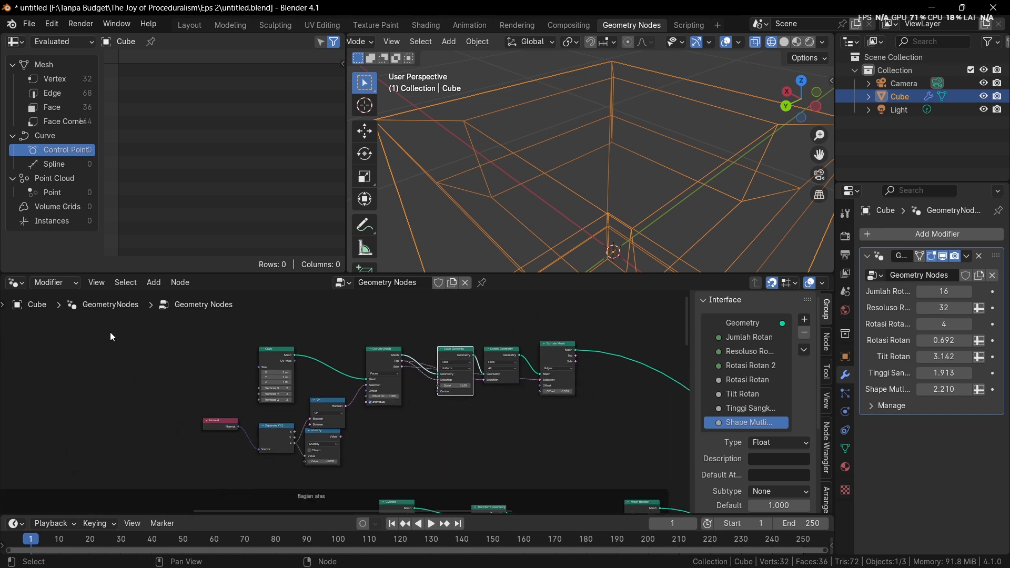
{"action": "left_click_drag", "start_coordinate": [111, 335], "coordinate": [600, 445]}
{"action": "key", "text": "x"}
Add a Curve Circle node and connect its Curve output to the node tree's output
{"action": "key", "text": "shift+a"}
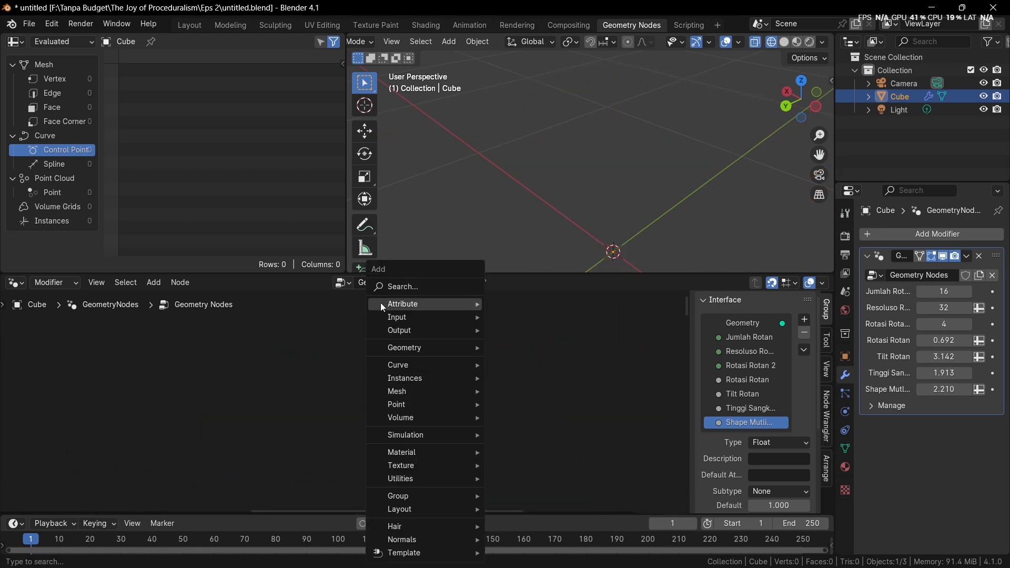
{"action": "left_click", "coordinate": [405, 290]}
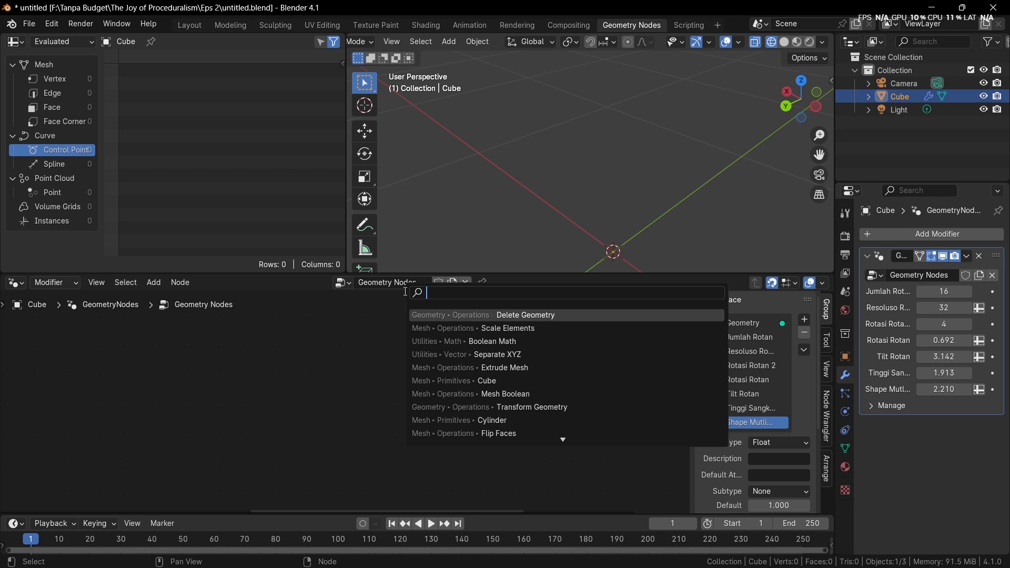
{"action": "type", "text": "curve ci"}
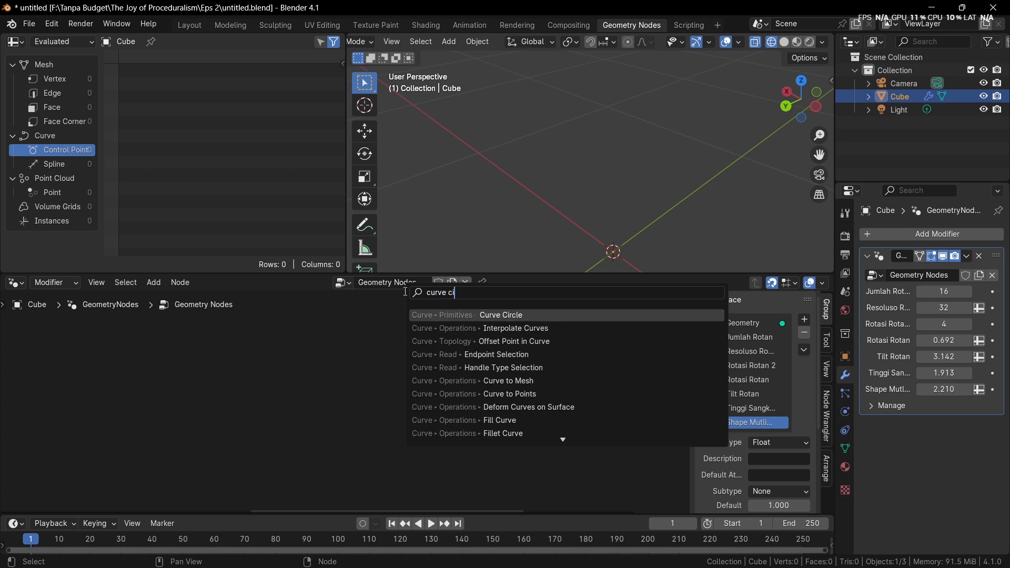
{"action": "key", "text": "Return"}
{"action": "left_click", "coordinate": [392, 330]}
{"action": "left_click", "coordinate": [424, 335], "text": "alt+shift"}
Set the Curve Circle's Resolution to 8
{"action": "scroll", "coordinate": [427, 327], "scroll_direction": "up", "scroll_amount": 5}
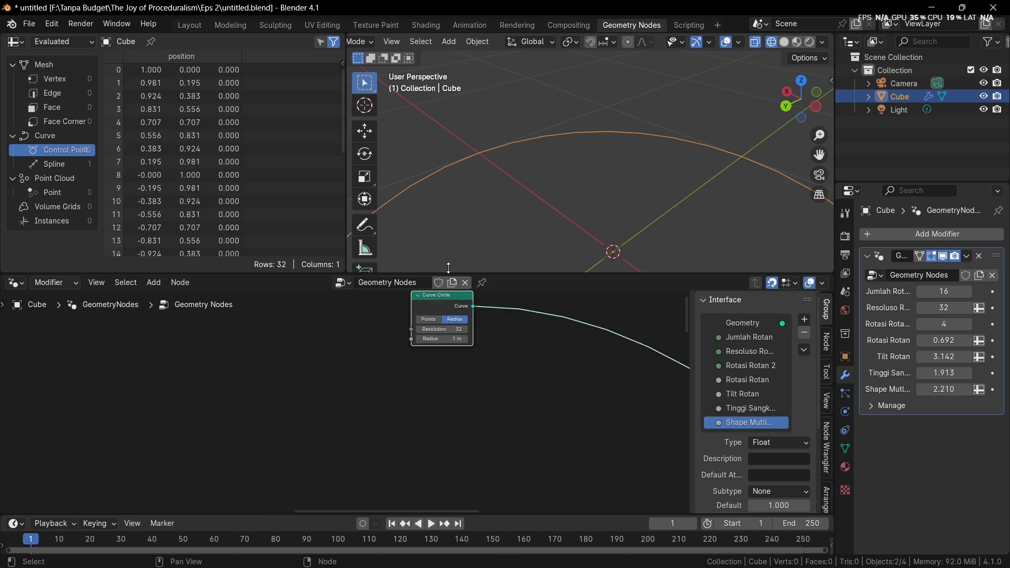
{"action": "scroll", "coordinate": [466, 227], "scroll_direction": "down", "scroll_amount": 2}
{"action": "middle_click_drag", "start_coordinate": [466, 227], "coordinate": [466, 263]}
{"action": "scroll", "coordinate": [463, 322], "scroll_direction": "up", "scroll_amount": 2}
{"action": "middle_click_drag", "start_coordinate": [446, 342], "coordinate": [389, 393]}
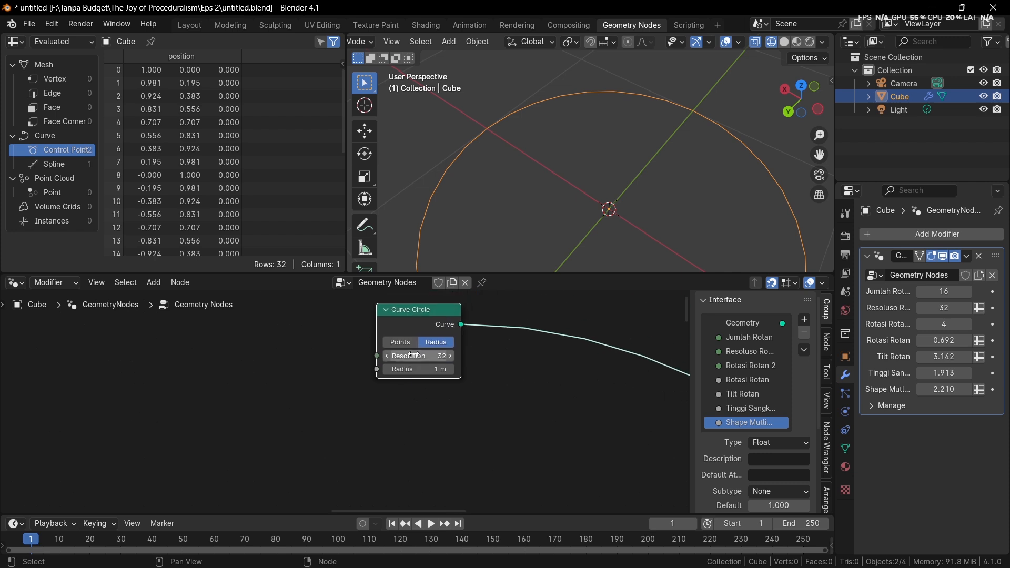
{"action": "left_click", "coordinate": [416, 355]}
{"action": "type", "text": "8"}
{"action": "key", "text": "Return"}
{"action": "scroll", "coordinate": [541, 212], "scroll_direction": "down", "scroll_amount": 3}
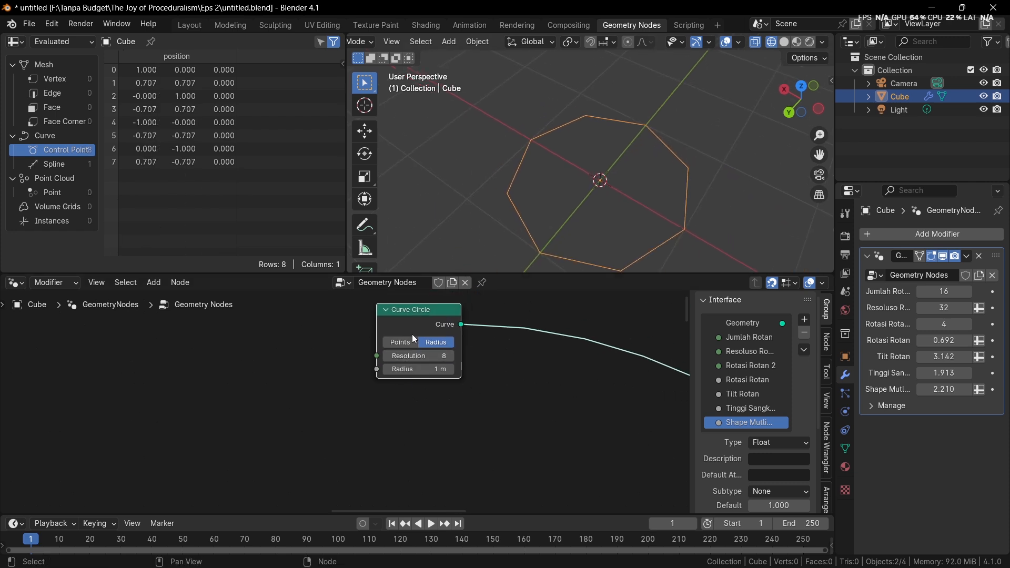
Insert a Transform Geometry node on the link after Curve Circle
{"action": "scroll", "coordinate": [395, 389], "scroll_direction": "down", "scroll_amount": 4}
{"action": "key", "text": "shift+a"}
{"action": "type", "text": "tr"}
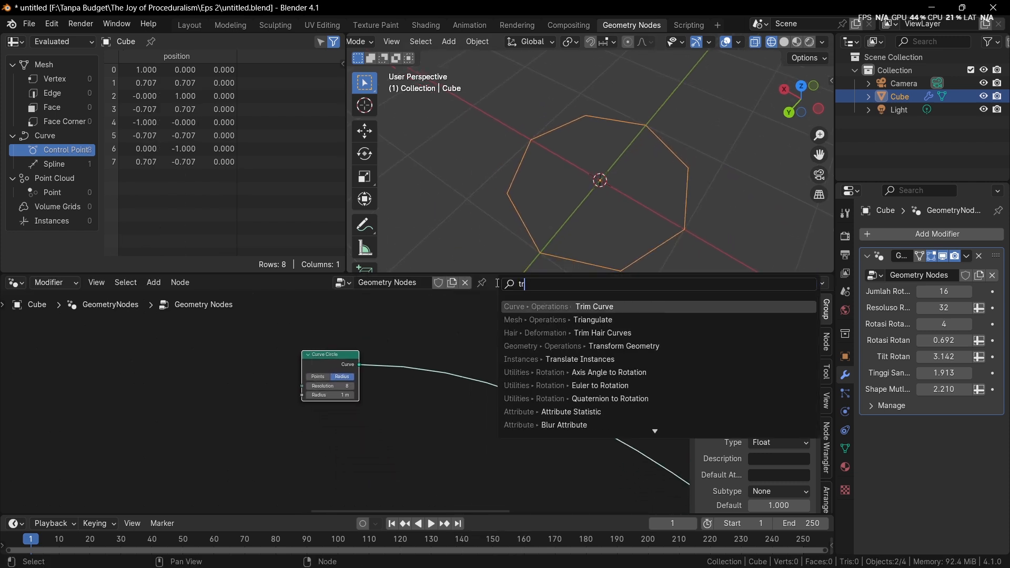
{"action": "type", "text": "a"}
{"action": "key", "text": "Return"}
{"action": "left_click", "coordinate": [492, 386]}
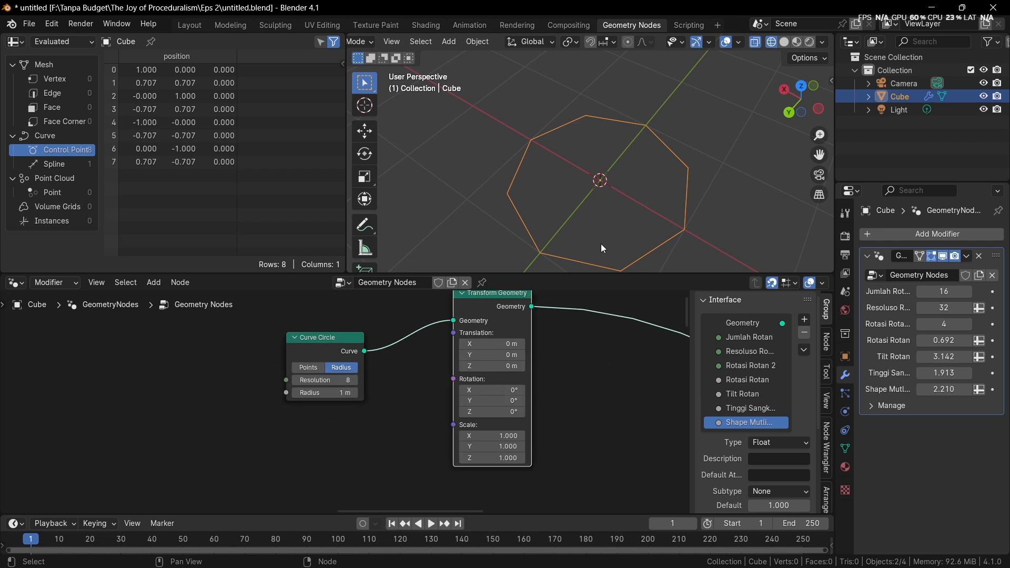
Set the Transform Geometry node's Y scale to 2
{"action": "left_click", "coordinate": [505, 447]}
{"action": "type", "text": "2"}
{"action": "key", "text": "Return"}
{"action": "scroll", "coordinate": [619, 209], "scroll_direction": "down", "scroll_amount": 4}
{"action": "middle_click_drag", "start_coordinate": [620, 209], "coordinate": [622, 221]}
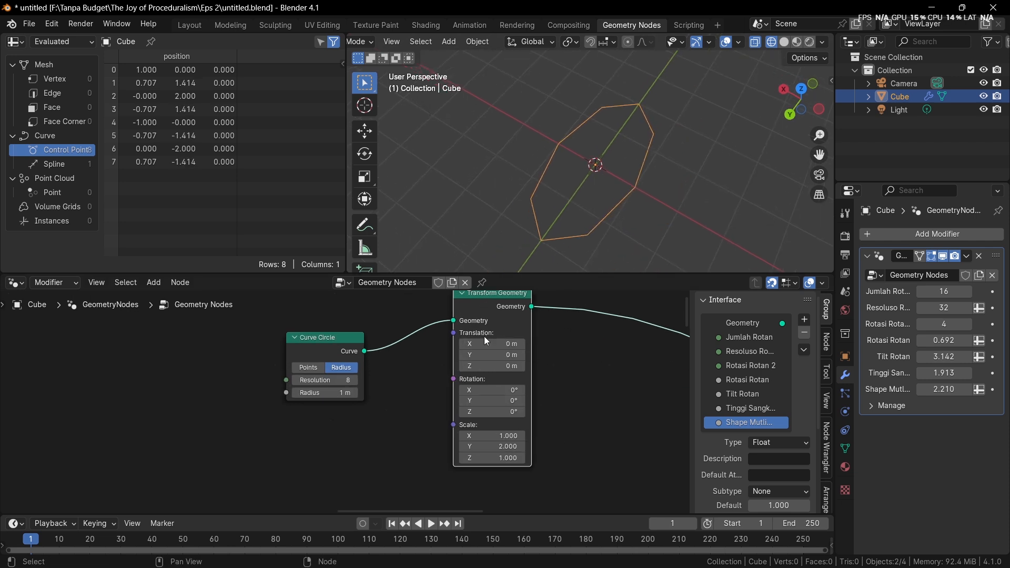
Insert a Curve to Mesh node on the link after Transform Geometry
{"action": "left_click_drag", "start_coordinate": [481, 317], "coordinate": [414, 361]}
{"action": "middle_click_drag", "start_coordinate": [559, 359], "coordinate": [468, 356]}
{"action": "key", "text": "shift+a"}
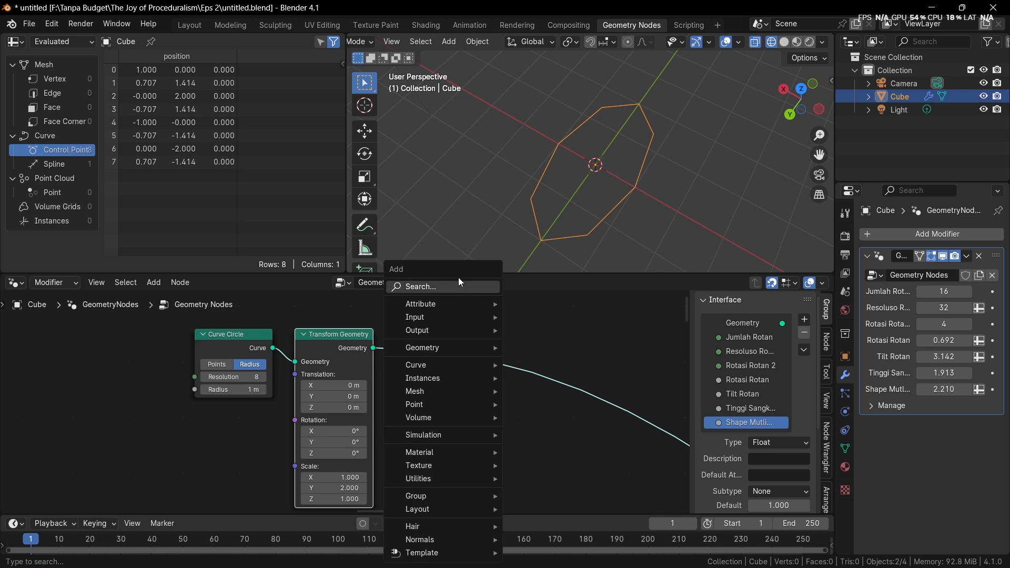
{"action": "left_click", "coordinate": [458, 291]}
{"action": "type", "text": "ctm"}
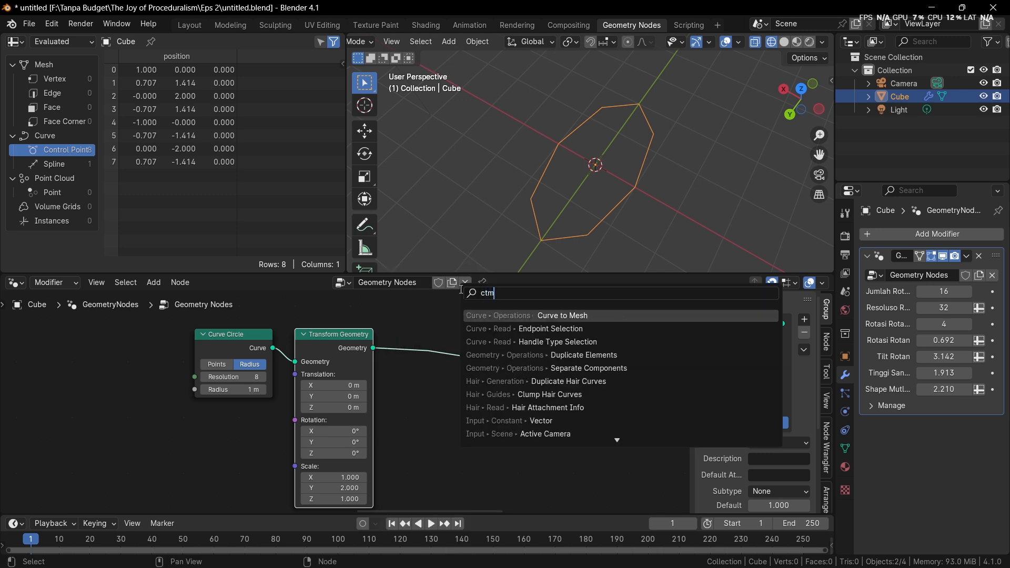
{"action": "key", "text": "Return"}
{"action": "left_click", "coordinate": [481, 346]}
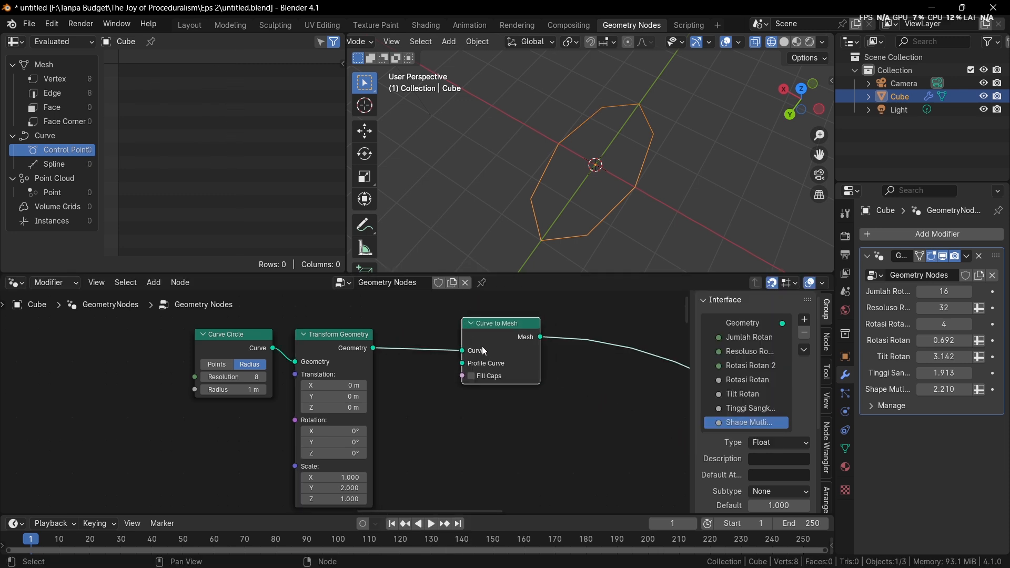
Duplicate the Curve Circle node below the original and set the copy's Resolution to 16
{"action": "key", "text": "shift+d"}
{"action": "left_click", "coordinate": [254, 465]}
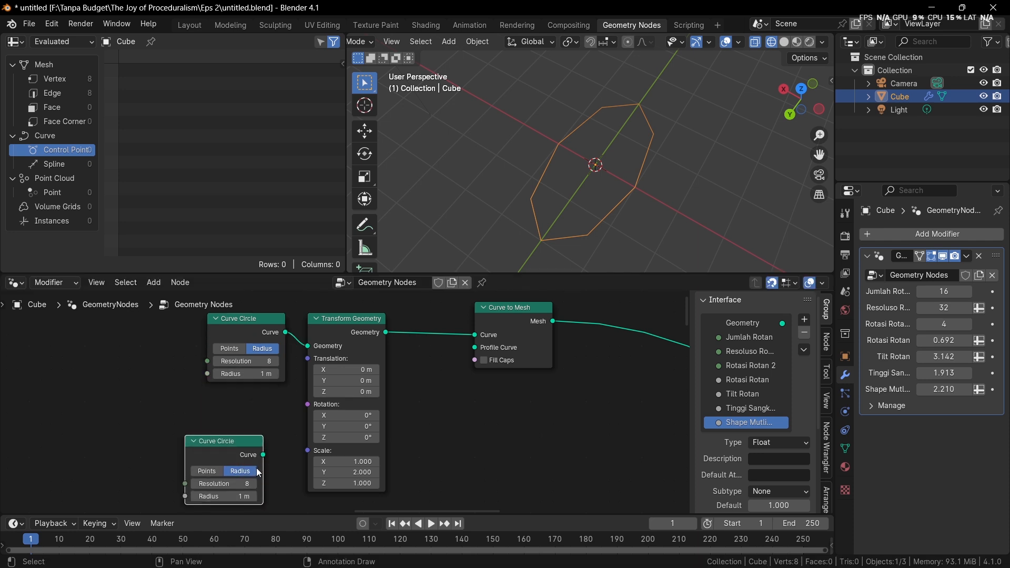
{"action": "scroll", "coordinate": [265, 453], "scroll_direction": "up", "scroll_amount": 2}
{"action": "middle_click_drag", "start_coordinate": [274, 436], "coordinate": [282, 370]}
{"action": "left_click", "coordinate": [223, 428]}
{"action": "type", "text": "176"}
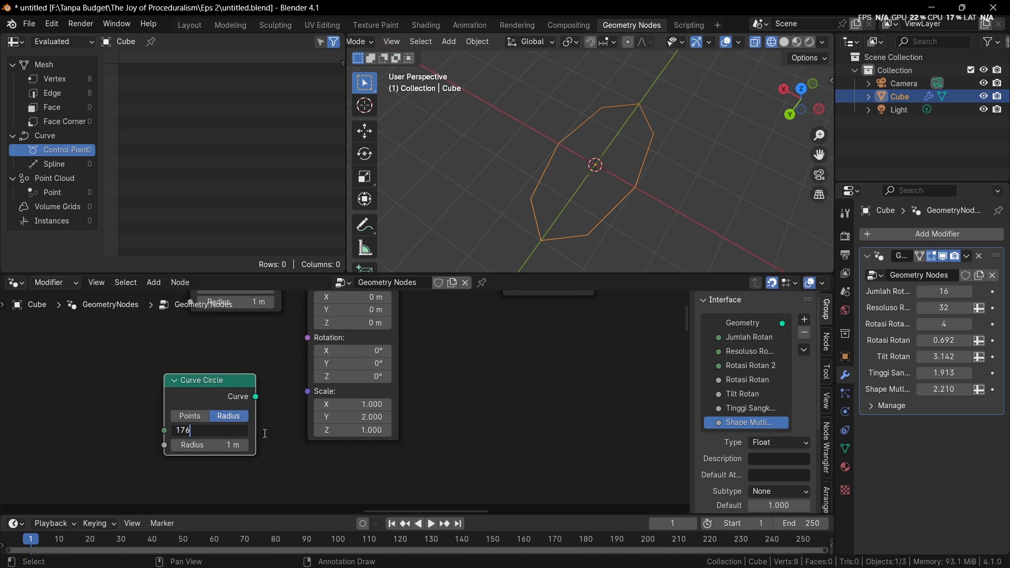
{"action": "key", "text": "Return"}
{"action": "left_click", "coordinate": [226, 445]}
{"action": "left_click", "coordinate": [231, 431]}
{"action": "type", "text": "16"}
{"action": "key", "text": "Return"}
Connect the duplicated Curve Circle to Curve to Mesh's Profile Curve input and set its Radius to 0.26 m
{"action": "scroll", "coordinate": [320, 450], "scroll_direction": "down", "scroll_amount": 2}
{"action": "left_click_drag", "start_coordinate": [247, 426], "coordinate": [434, 328]}
{"action": "middle_click_drag", "start_coordinate": [349, 425], "coordinate": [377, 386]}
{"action": "scroll", "coordinate": [377, 386], "scroll_direction": "up", "scroll_amount": 2}
{"action": "left_click_drag", "start_coordinate": [225, 436], "coordinate": [195, 436]}
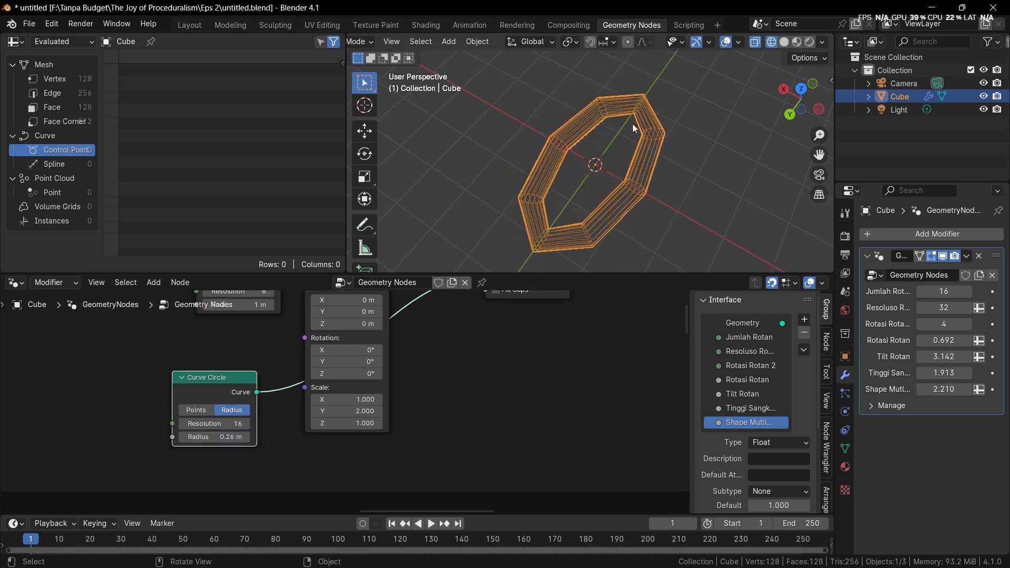
{"action": "middle_click_drag", "start_coordinate": [632, 125], "coordinate": [618, 168]}
Insert a second Curve to Mesh node between Transform Geometry and the existing Curve to Mesh node
{"action": "middle_click_drag", "start_coordinate": [482, 359], "coordinate": [522, 483]}
{"action": "left_click_drag", "start_coordinate": [258, 328], "coordinate": [375, 382]}
{"action": "left_click_drag", "start_coordinate": [358, 374], "coordinate": [140, 401]}
{"action": "middle_click_drag", "start_coordinate": [302, 394], "coordinate": [339, 371]}
{"action": "scroll", "coordinate": [340, 371], "scroll_direction": "up", "scroll_amount": 2}
{"action": "key", "text": "shift+a"}
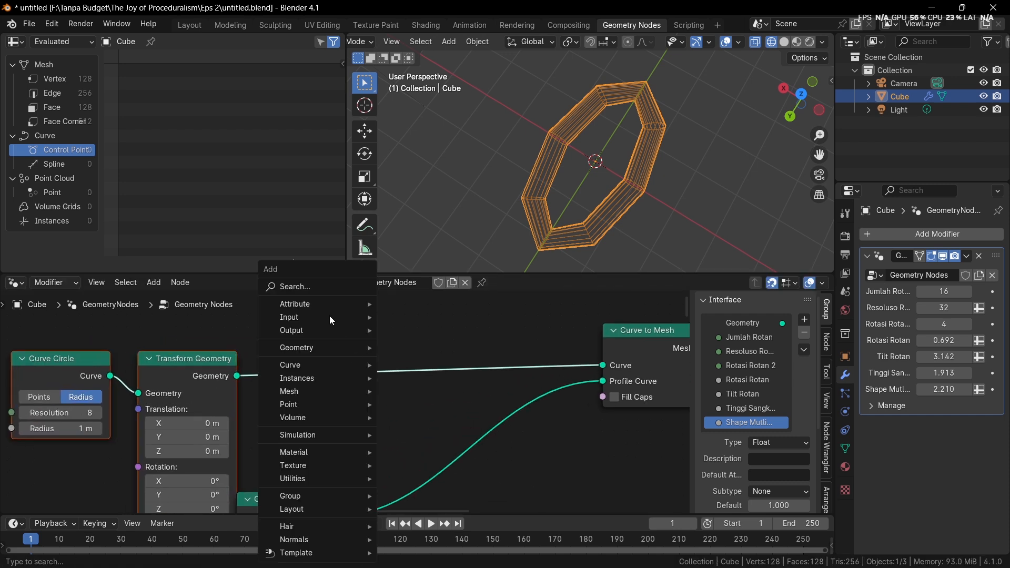
{"action": "left_click", "coordinate": [322, 286]}
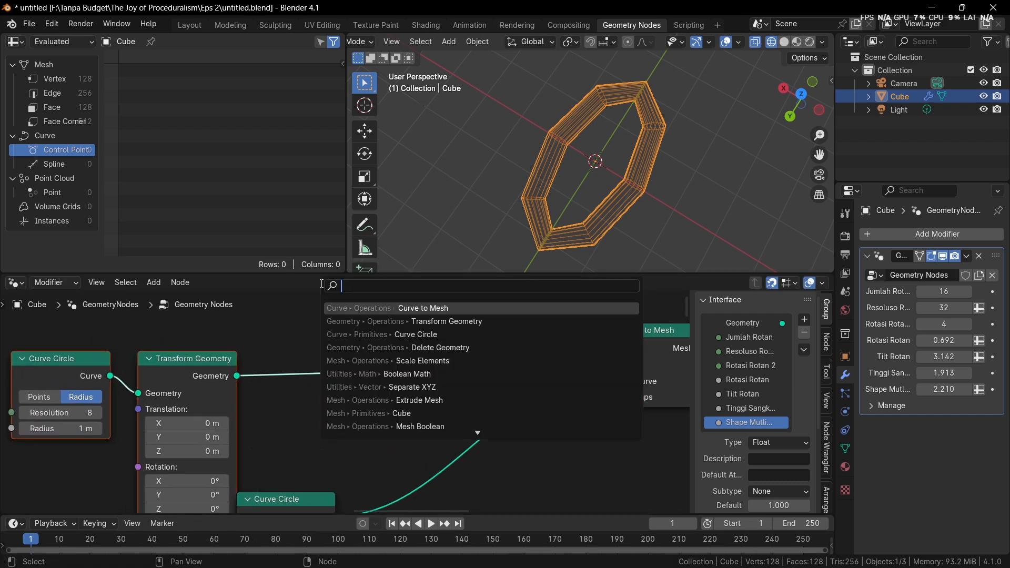
{"action": "left_click", "coordinate": [474, 307]}
{"action": "left_click", "coordinate": [342, 343]}
Insert a Subdivision Surface node after the new Curve to Mesh node and tidy the neighbouring nodes into a row
{"action": "key", "text": "shift+a"}
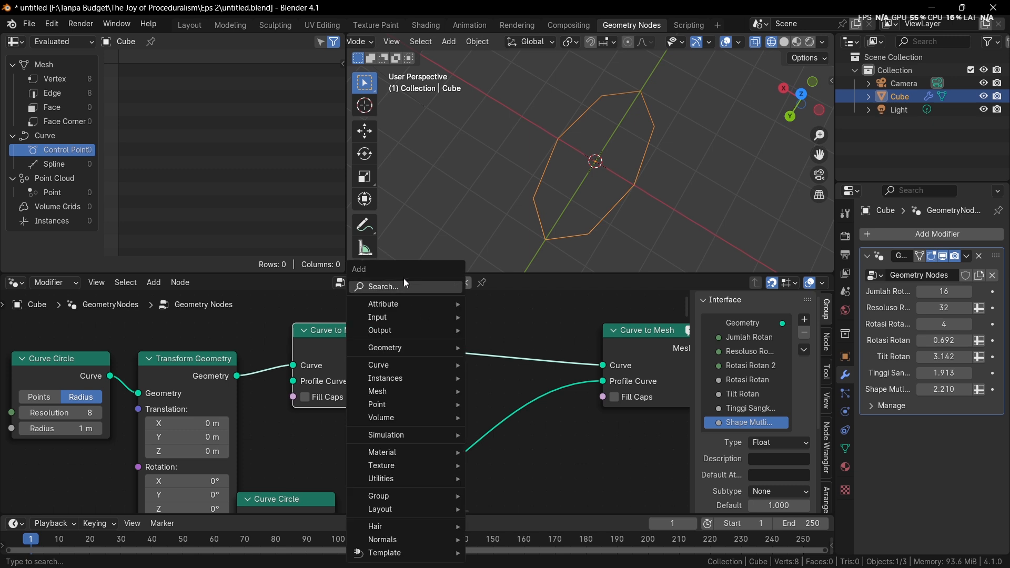
{"action": "left_click", "coordinate": [403, 280]}
{"action": "type", "text": "subd"}
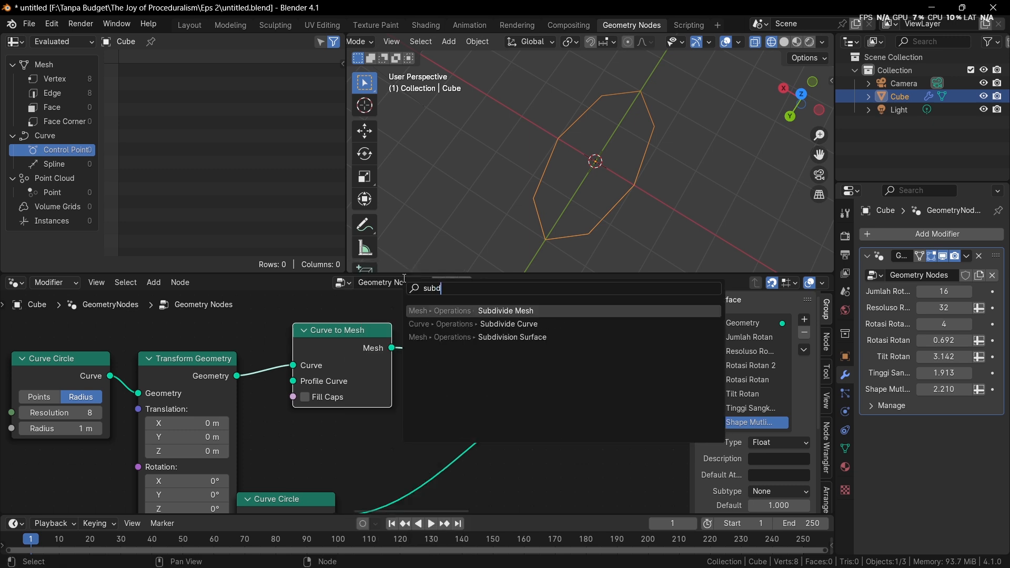
{"action": "key", "text": "Down"}
{"action": "key", "text": "Down"}
{"action": "key", "text": "Return"}
{"action": "left_click", "coordinate": [496, 310]}
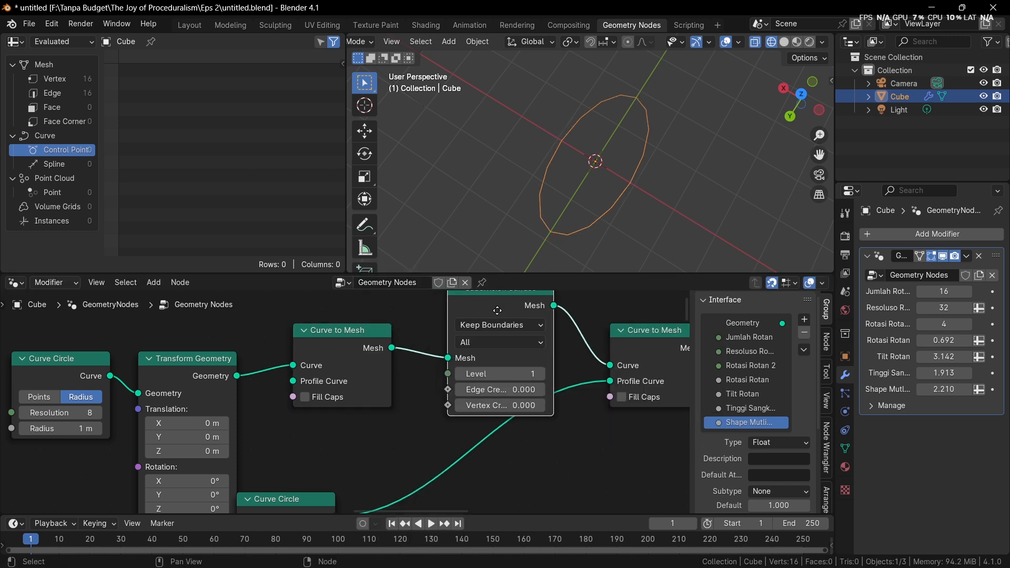
{"action": "left_click_drag", "start_coordinate": [497, 310], "coordinate": [450, 350]}
{"action": "left_click_drag", "start_coordinate": [98, 304], "coordinate": [188, 343]}
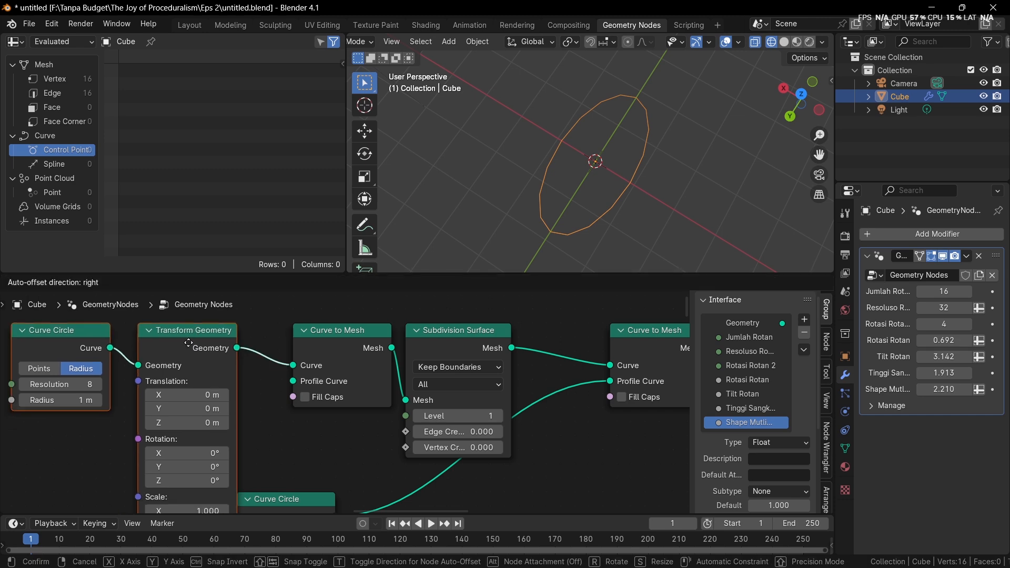
Insert a Mesh to Curve node between Subdivision Surface and the final Curve to Mesh node
{"action": "middle_click_drag", "start_coordinate": [448, 342], "coordinate": [342, 349]}
{"action": "key", "text": "shift+a"}
{"action": "left_click", "coordinate": [427, 291]}
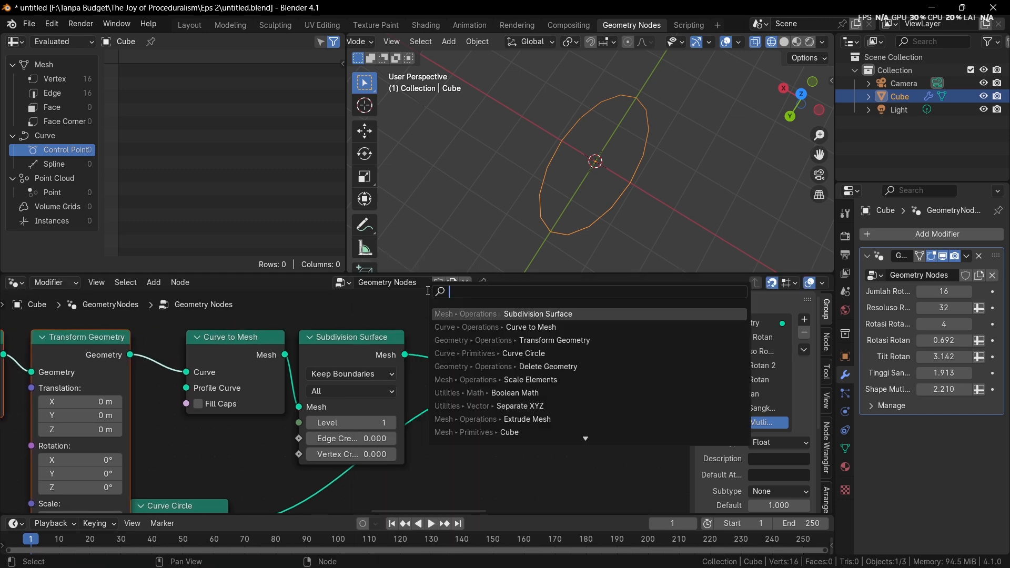
{"action": "type", "text": "mtc"}
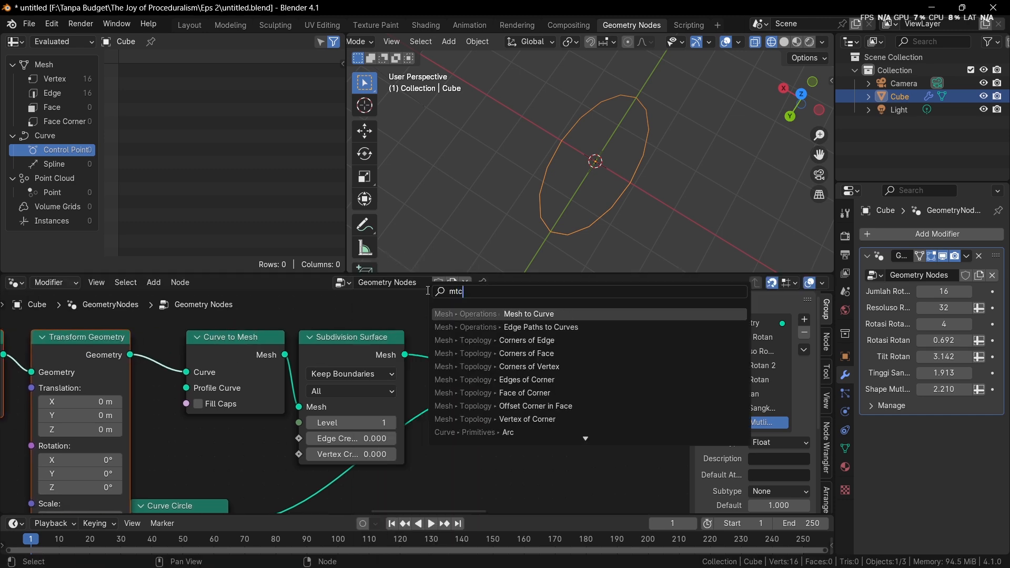
{"action": "key", "text": "Return"}
{"action": "left_click", "coordinate": [427, 290]}
Switch the 3D viewport to solid shading
{"action": "key", "text": "z"}
{"action": "left_click", "coordinate": [661, 149]}
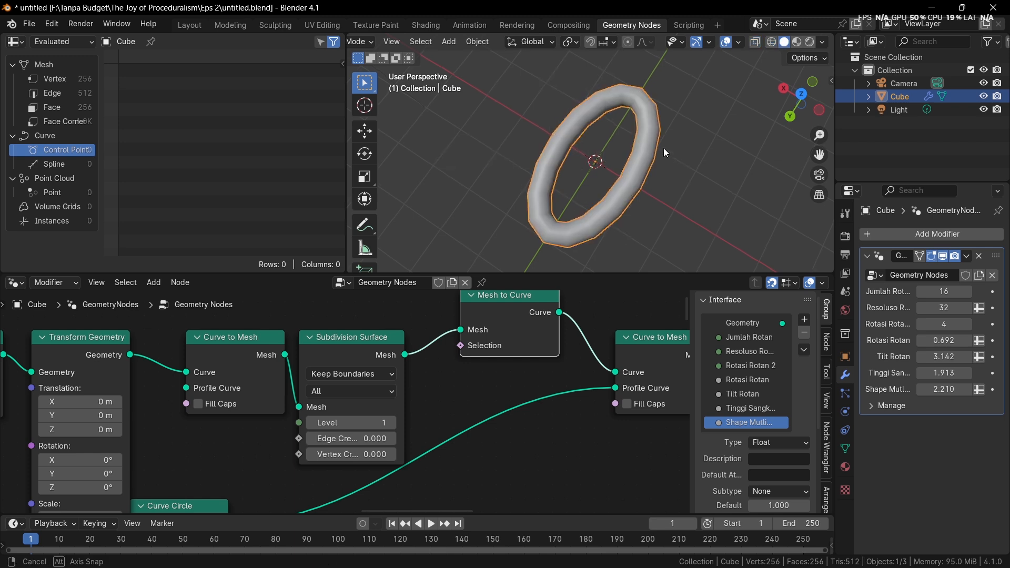
{"action": "mouse_move", "coordinate": [664, 147]}
{"action": "middle_mouse_down"}
{"action": "mouse_move", "coordinate": [609, 127]}
{"action": "mouse_move", "coordinate": [604, 142]}
{"action": "middle_mouse_up"}
Set the Transform Geometry node's X scale to 1.24 and move the profile Curve Circle node beneath Subdivision Surface
{"action": "mouse_move", "coordinate": [164, 468]}
{"action": "middle_mouse_down"}
{"action": "mouse_move", "coordinate": [295, 392]}
{"action": "mouse_move", "coordinate": [303, 367]}
{"action": "middle_mouse_up"}
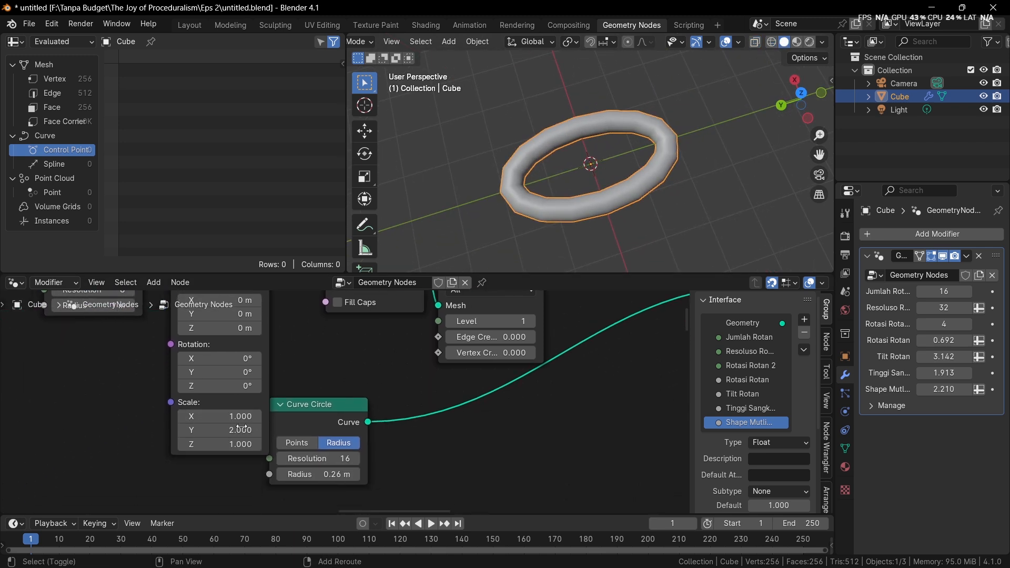
{"action": "left_click_drag", "start_coordinate": [221, 417], "coordinate": [235, 418]}
{"action": "scroll", "coordinate": [411, 353], "scroll_direction": "down", "scroll_amount": 2}
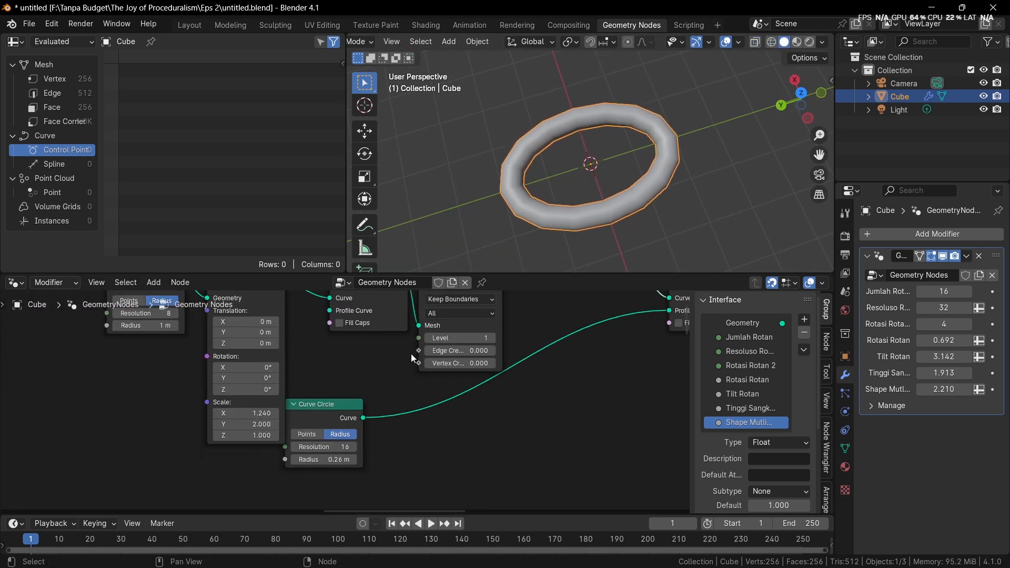
{"action": "left_click_drag", "start_coordinate": [344, 403], "coordinate": [465, 377]}
{"action": "middle_click_drag", "start_coordinate": [531, 263], "coordinate": [620, 134]}
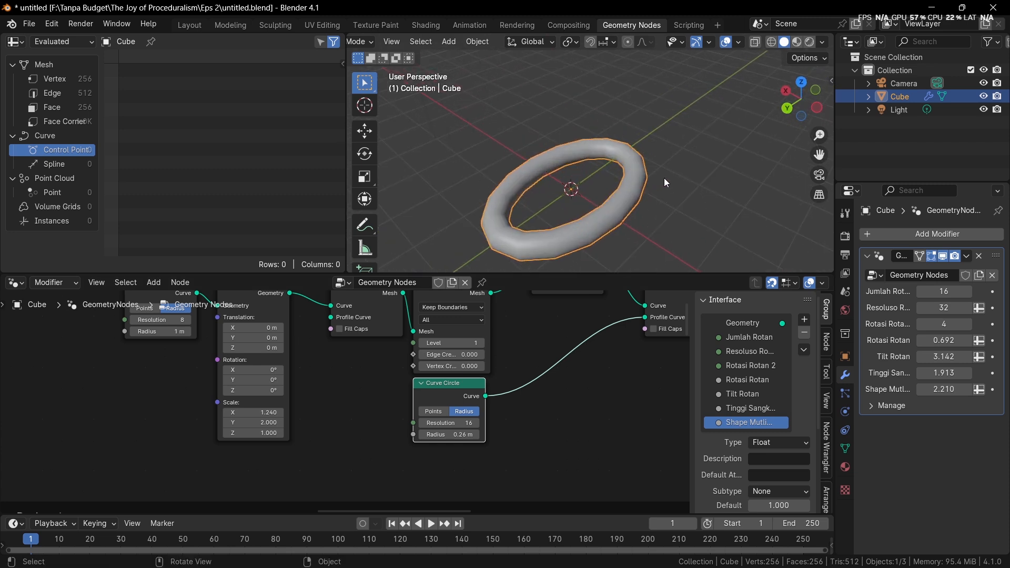
{"action": "middle_click_drag", "start_coordinate": [665, 181], "coordinate": [556, 172]}
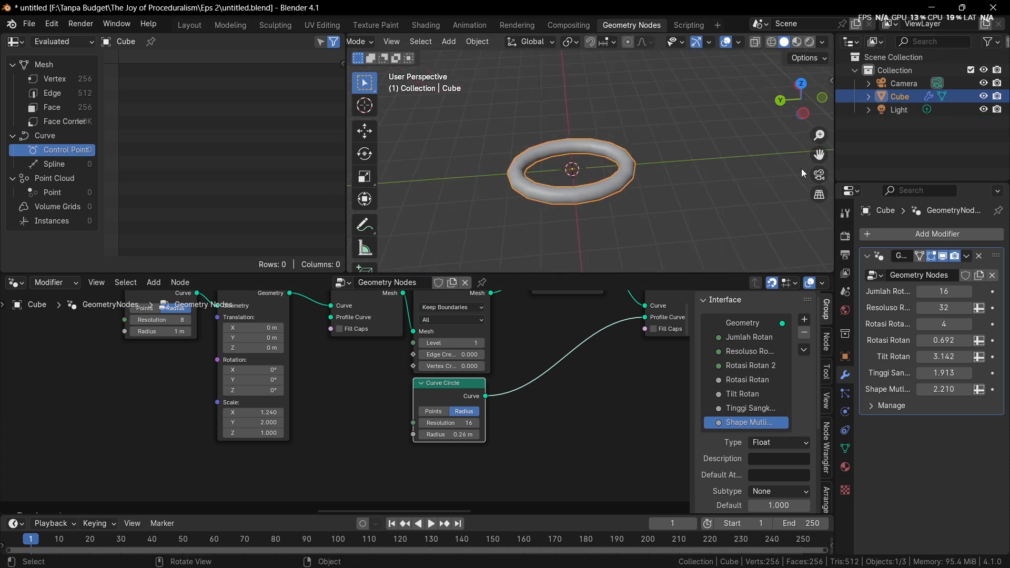
Bring the last nodes closer together and insert a Duplicate Elements node after the final Curve to Mesh node
{"action": "scroll", "coordinate": [643, 324], "scroll_direction": "down", "scroll_amount": 4}
{"action": "middle_click_drag", "start_coordinate": [645, 325], "coordinate": [336, 373]}
{"action": "left_click_drag", "start_coordinate": [265, 318], "coordinate": [253, 342]}
{"action": "left_click_drag", "start_coordinate": [334, 351], "coordinate": [309, 351]}
{"action": "key", "text": "shift+a"}
{"action": "type", "text": "d"}
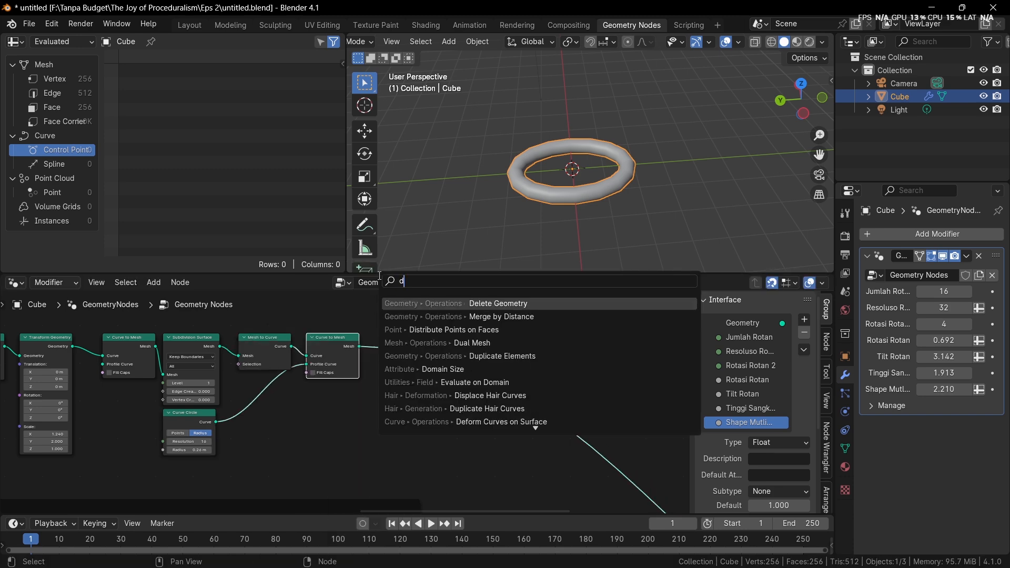
{"action": "type", "text": "uplic"}
{"action": "key", "text": "Return"}
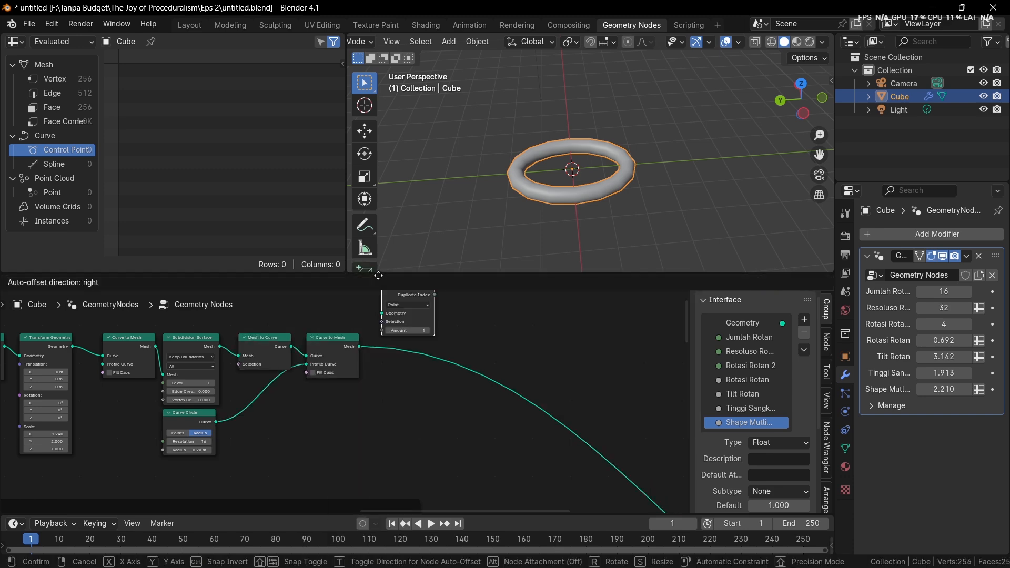
{"action": "left_click", "coordinate": [376, 363]}
Set the Duplicate Elements domain to Face and place the node closer to Curve to Mesh
{"action": "scroll", "coordinate": [368, 379], "scroll_direction": "up", "scroll_amount": 2}
{"action": "left_click", "coordinate": [478, 333]}
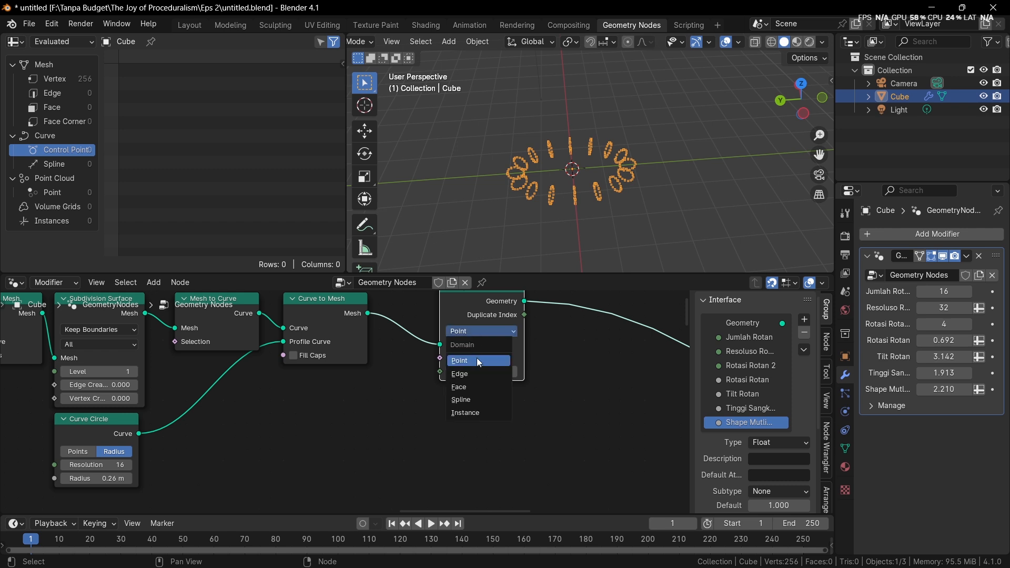
{"action": "left_click", "coordinate": [475, 386]}
{"action": "left_click_drag", "start_coordinate": [478, 310], "coordinate": [442, 322]}
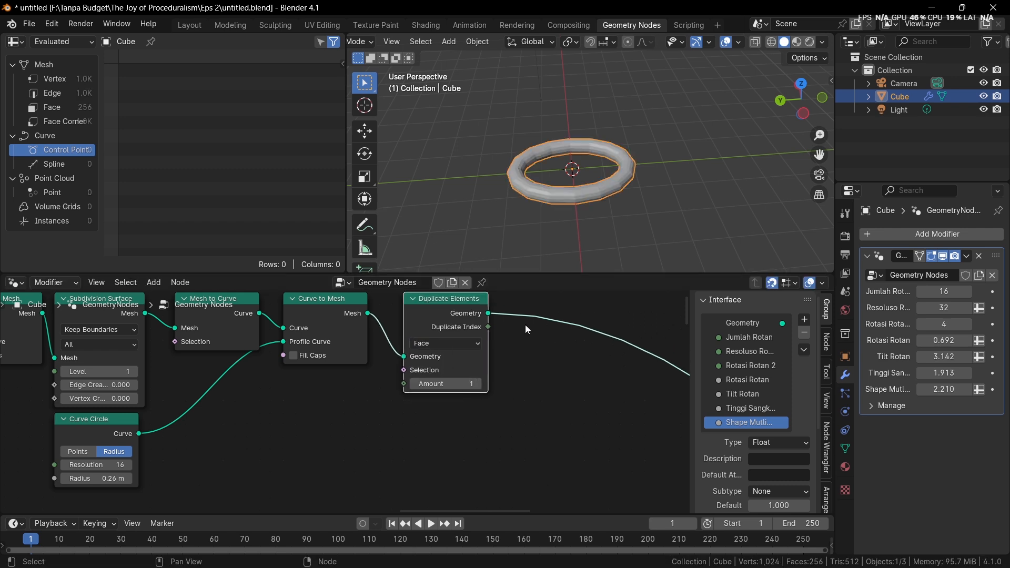
Insert a Set Position node after Duplicate Elements, leaving space between the two nodes
{"action": "key", "text": "shift+a"}
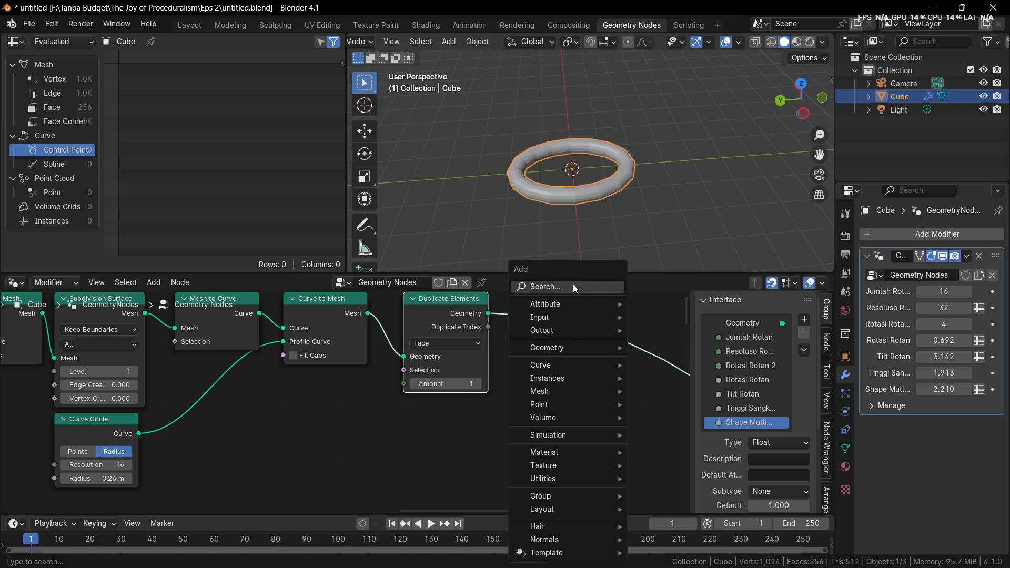
{"action": "type", "text": "set po"}
{"action": "key", "text": "Return"}
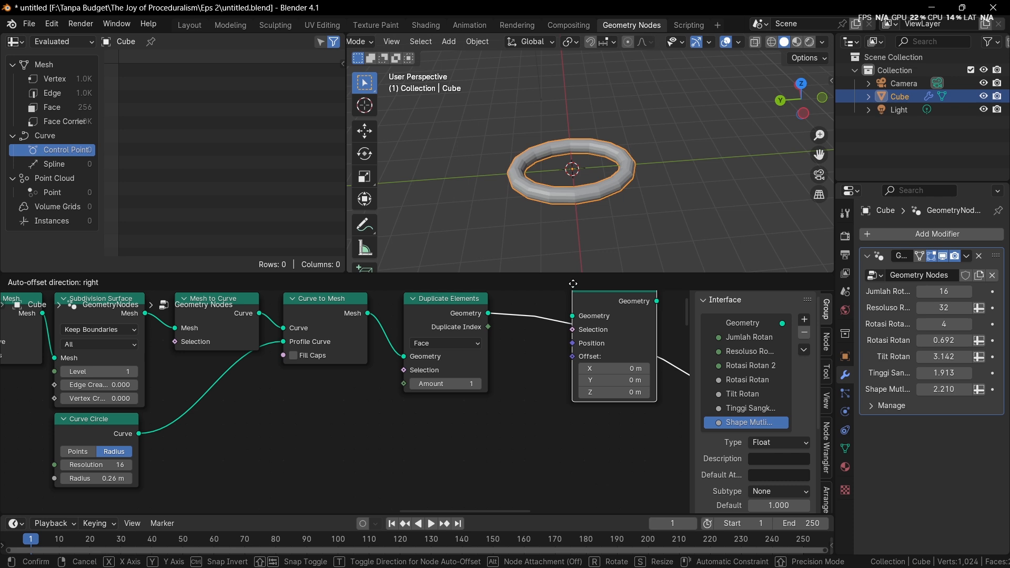
{"action": "left_click", "coordinate": [573, 284]}
{"action": "middle_click_drag", "start_coordinate": [584, 333], "coordinate": [420, 379]}
{"action": "left_click_drag", "start_coordinate": [454, 363], "coordinate": [529, 373]}
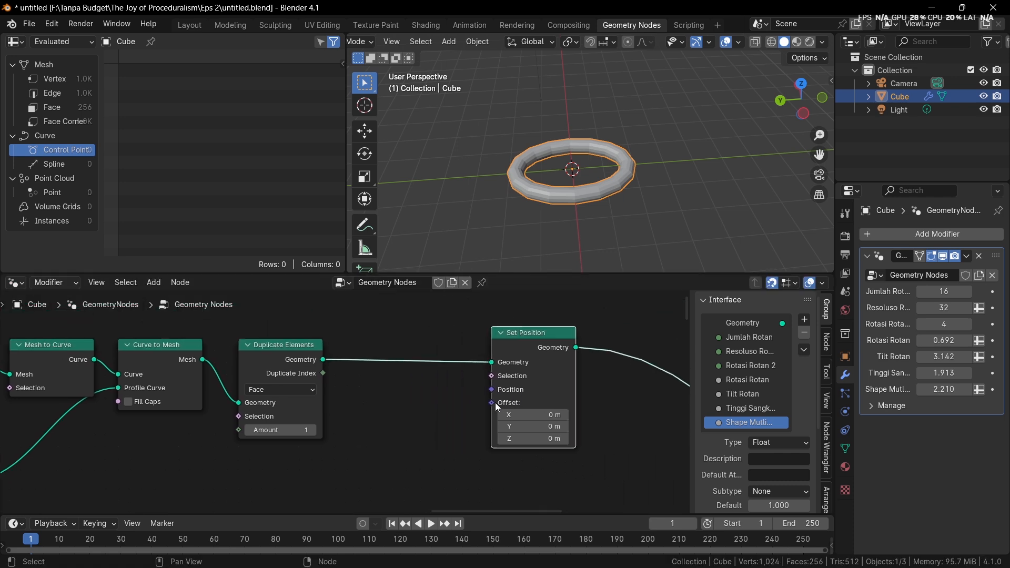
{"action": "left_click_drag", "start_coordinate": [495, 403], "coordinate": [379, 409]}
{"action": "type", "text": "cobine"}
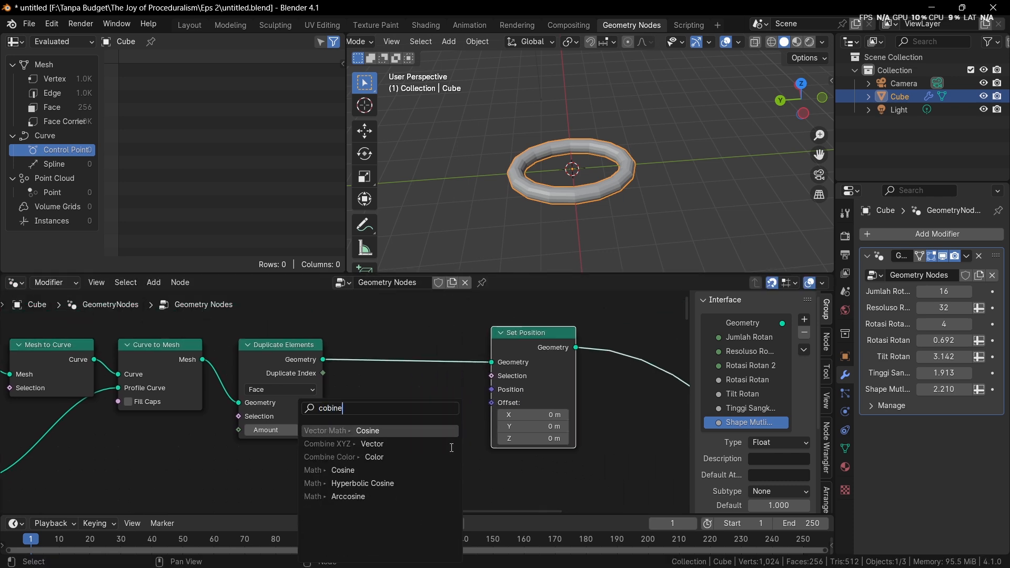
{"action": "key", "text": "Return"}
{"action": "right_click", "coordinate": [463, 434]}
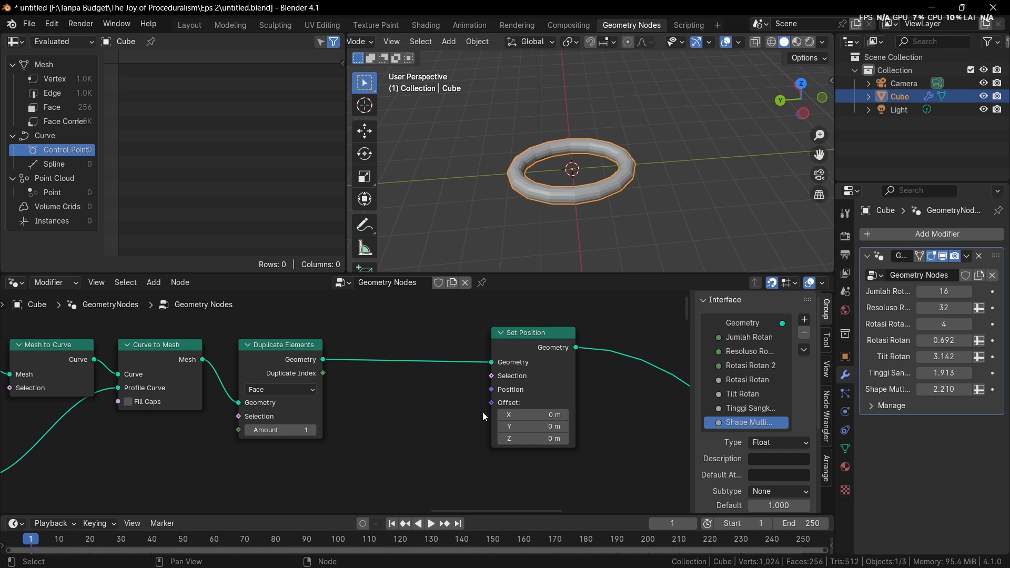
Add a Combine XYZ node that feeds its Vector into Set Position's Offset input
{"action": "left_click_drag", "start_coordinate": [491, 402], "coordinate": [462, 430]}
{"action": "type", "text": "combin"}
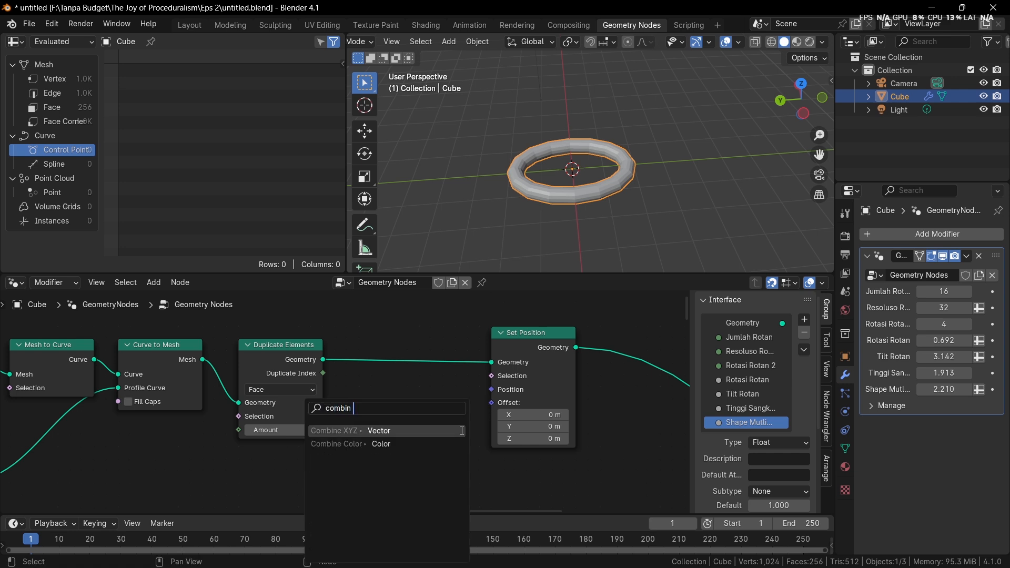
{"action": "left_click", "coordinate": [462, 431]}
{"action": "left_click", "coordinate": [463, 436]}
Connect Duplicate Index to Combine XYZ's Y input and set the Duplicate Elements Amount to 2
{"action": "left_click_drag", "start_coordinate": [322, 373], "coordinate": [371, 472]}
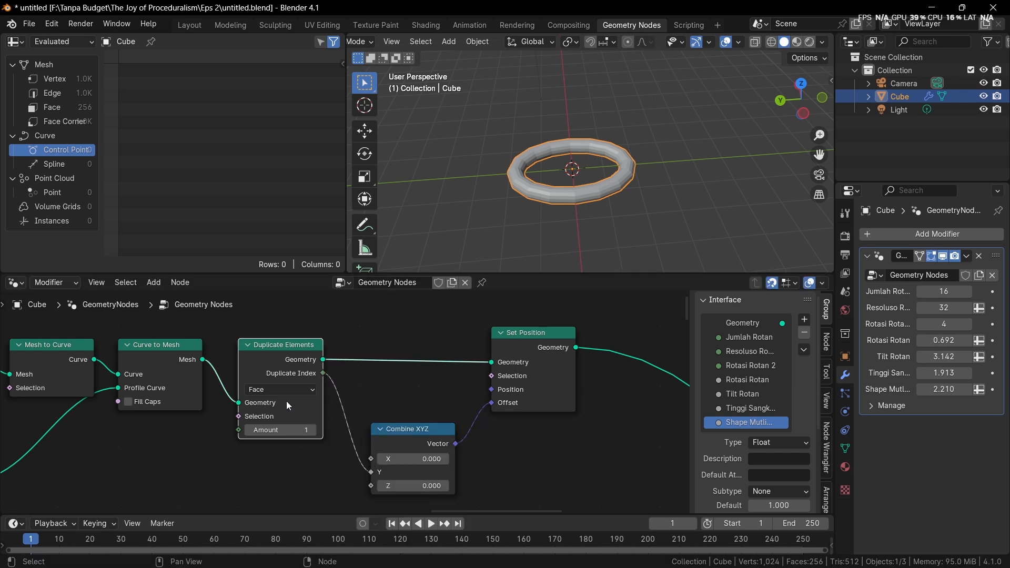
{"action": "left_click", "coordinate": [313, 430]}
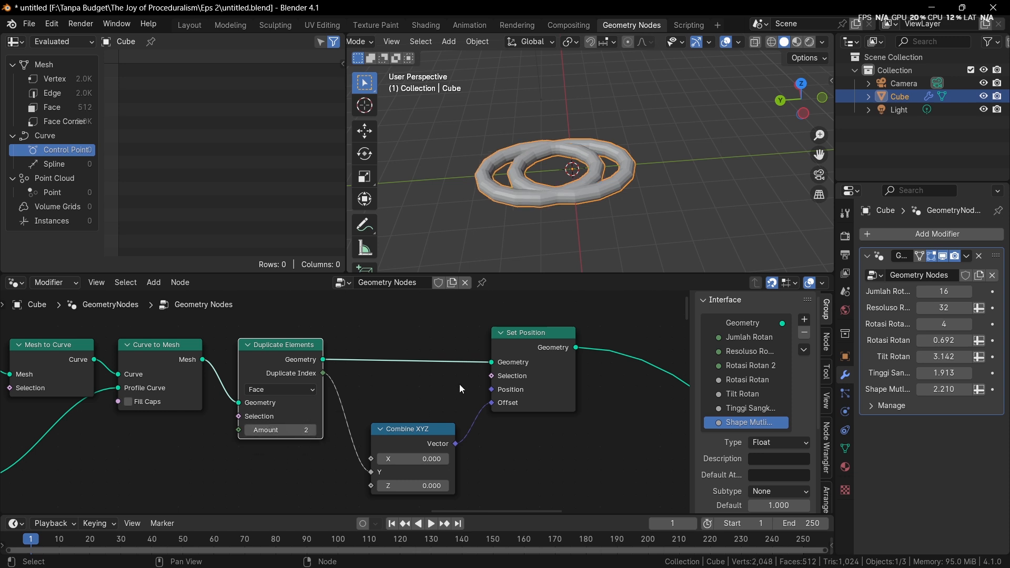
{"action": "middle_click_drag", "start_coordinate": [349, 316], "coordinate": [387, 306]}
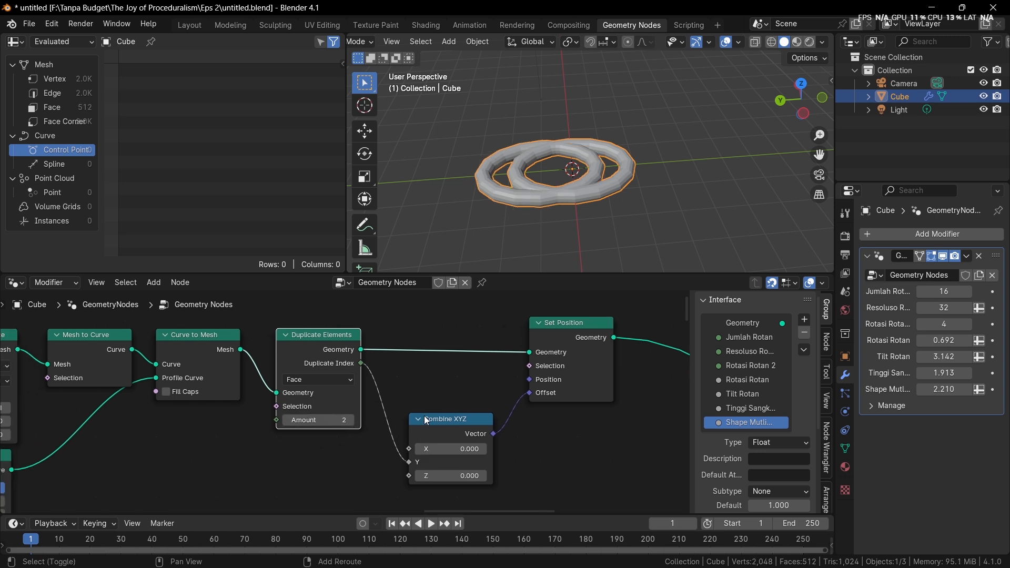
Insert a Math node on the link between Duplicate Index and Combine XYZ's Y input
{"action": "key", "text": "shift+a"}
{"action": "left_click", "coordinate": [383, 290]}
{"action": "type", "text": "add"}
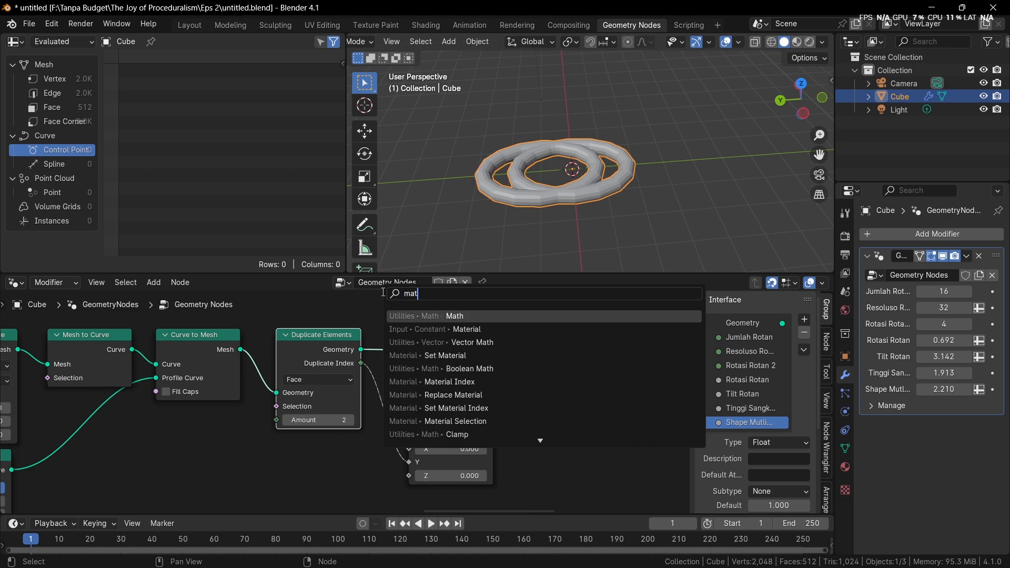
{"action": "key", "text": "Return"}
{"action": "left_click", "coordinate": [355, 386]}
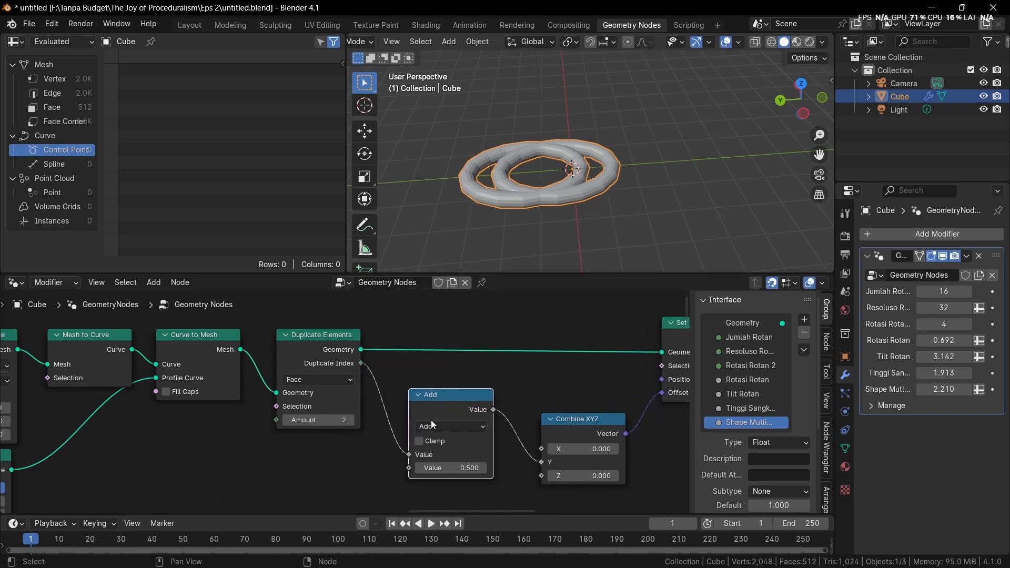
Change the Math node between Duplicate Index and Combine XYZ to Multiply and set its second value to -1
{"action": "left_click", "coordinate": [431, 423]}
{"action": "key", "text": "m"}
{"action": "left_click", "coordinate": [453, 466]}
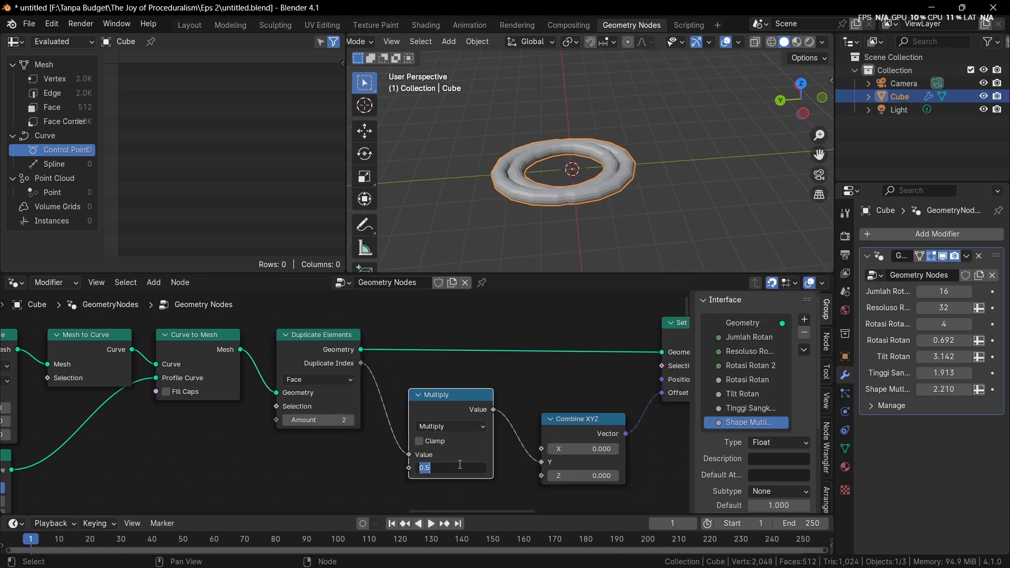
{"action": "type", "text": "-0.9"}
{"action": "key", "text": "Return"}
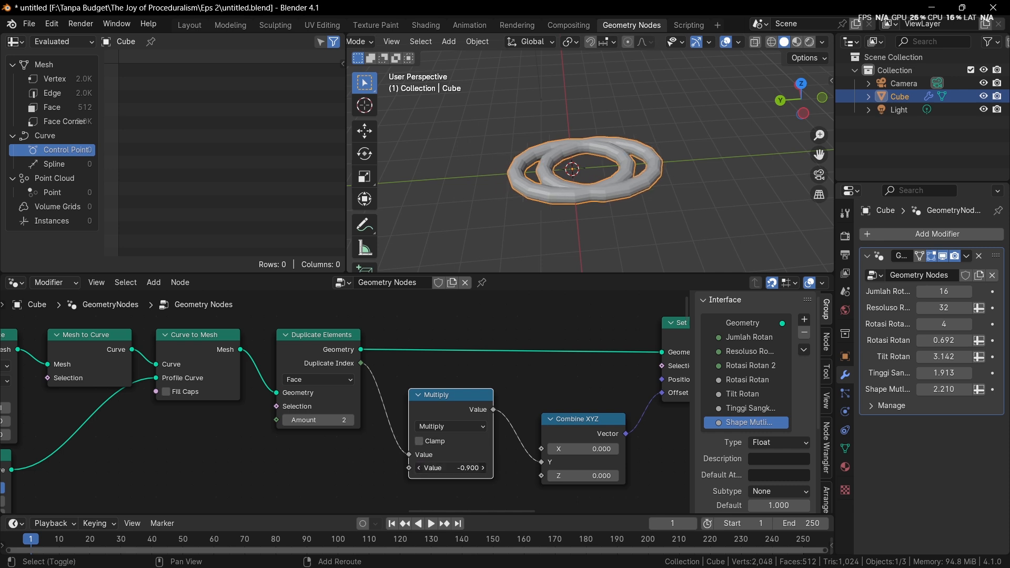
{"action": "left_click_drag", "start_coordinate": [463, 467], "coordinate": [442, 467], "text": "shift"}
Duplicate the Multiply node onto the link before Combine XYZ and set the copy's value to 2.990
{"action": "key", "text": "shift+d"}
{"action": "left_click", "coordinate": [516, 415]}
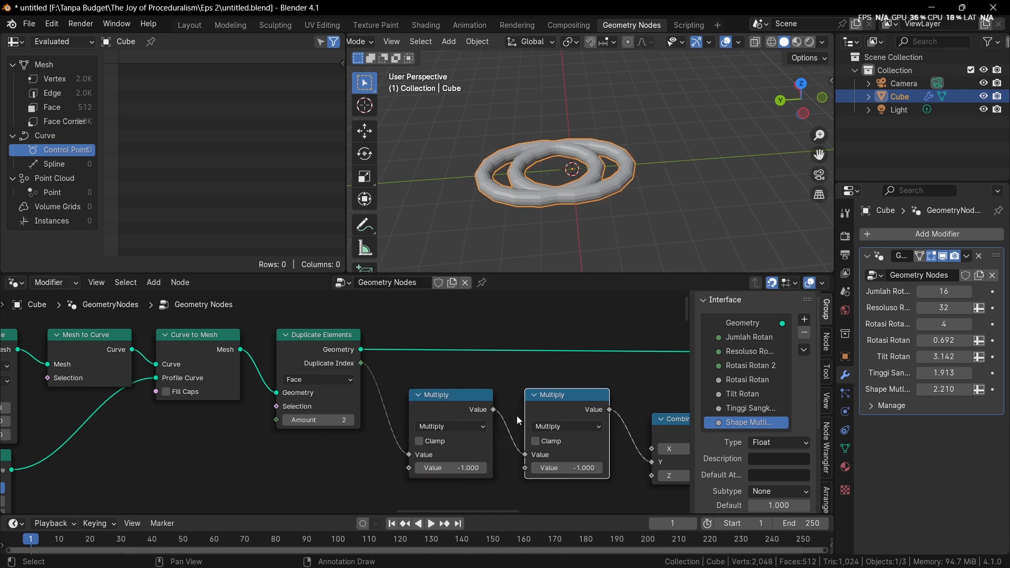
{"action": "left_click", "coordinate": [555, 424]}
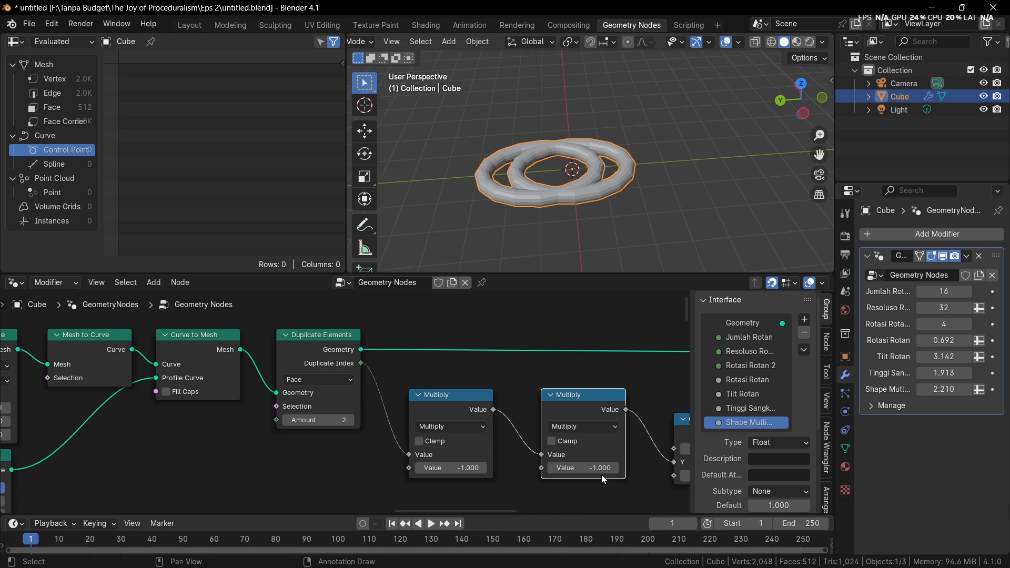
{"action": "left_click_drag", "start_coordinate": [601, 468], "coordinate": [732, 468]}
{"action": "middle_click_drag", "start_coordinate": [464, 417], "coordinate": [291, 402]}
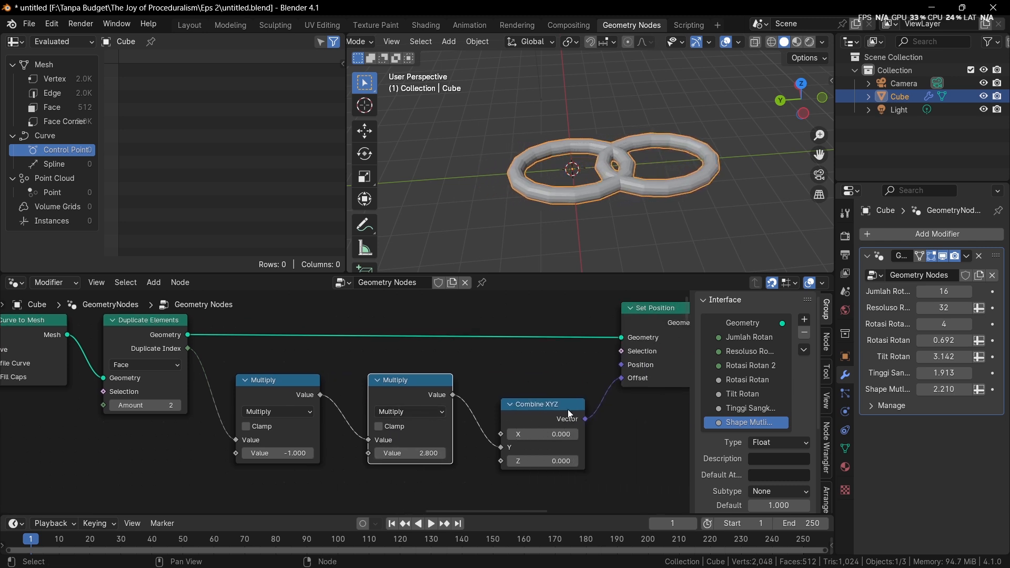
{"action": "left_click_drag", "start_coordinate": [413, 453], "coordinate": [443, 453], "text": "shift"}
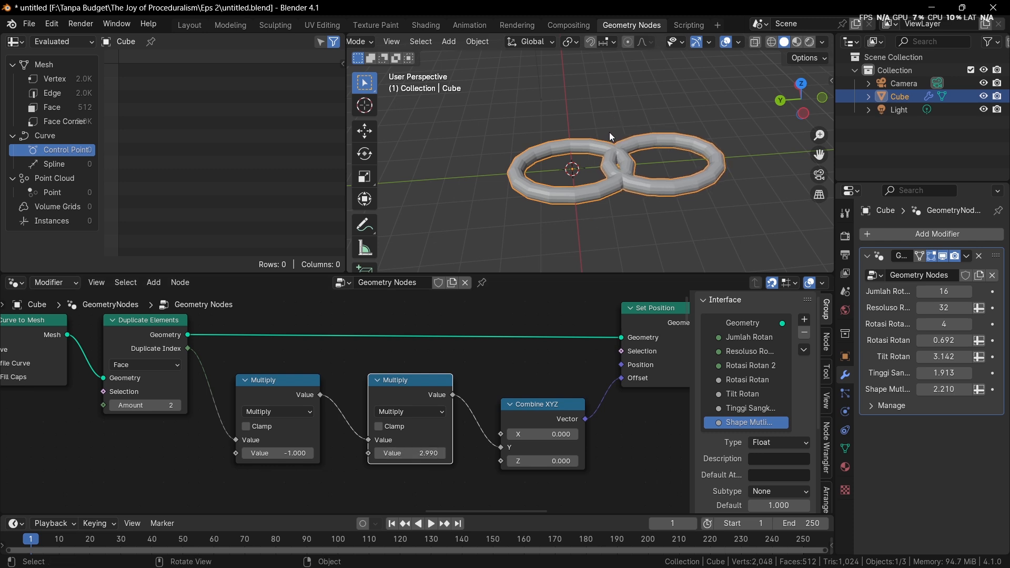
Tighten the spacing of Combine XYZ and Set Position, and insert a duplicate Set Position node after the original
{"action": "middle_click_drag", "start_coordinate": [543, 363], "coordinate": [461, 365]}
{"action": "left_click_drag", "start_coordinate": [472, 409], "coordinate": [448, 396]}
{"action": "left_click_drag", "start_coordinate": [568, 352], "coordinate": [543, 350]}
{"action": "key", "text": "shift+d"}
{"action": "left_click", "coordinate": [637, 342]}
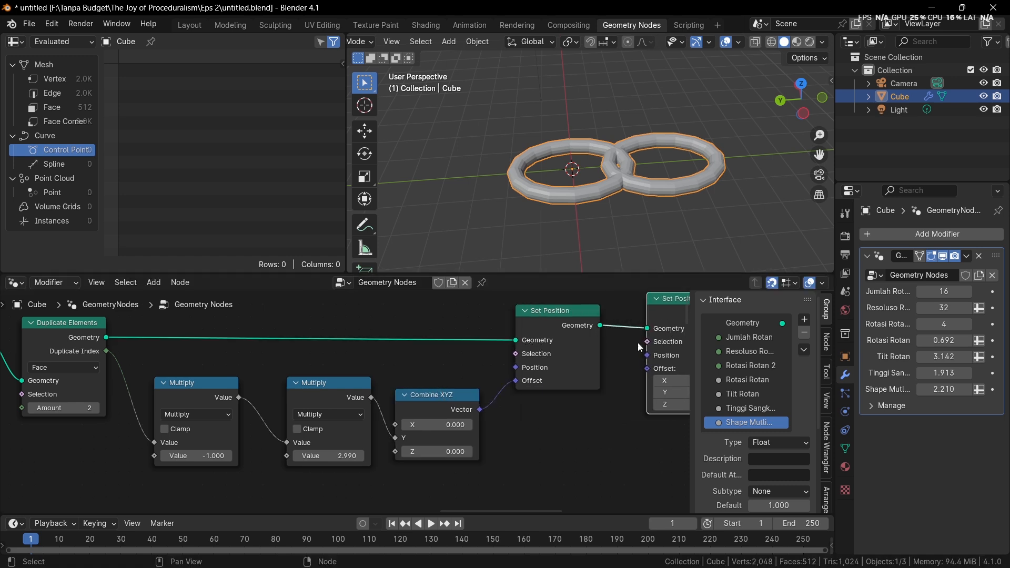
{"action": "scroll", "coordinate": [674, 318], "scroll_direction": "down", "scroll_amount": 3}
{"action": "middle_click_drag", "start_coordinate": [674, 318], "coordinate": [541, 308]}
{"action": "scroll", "coordinate": [542, 309], "scroll_direction": "up", "scroll_amount": 2}
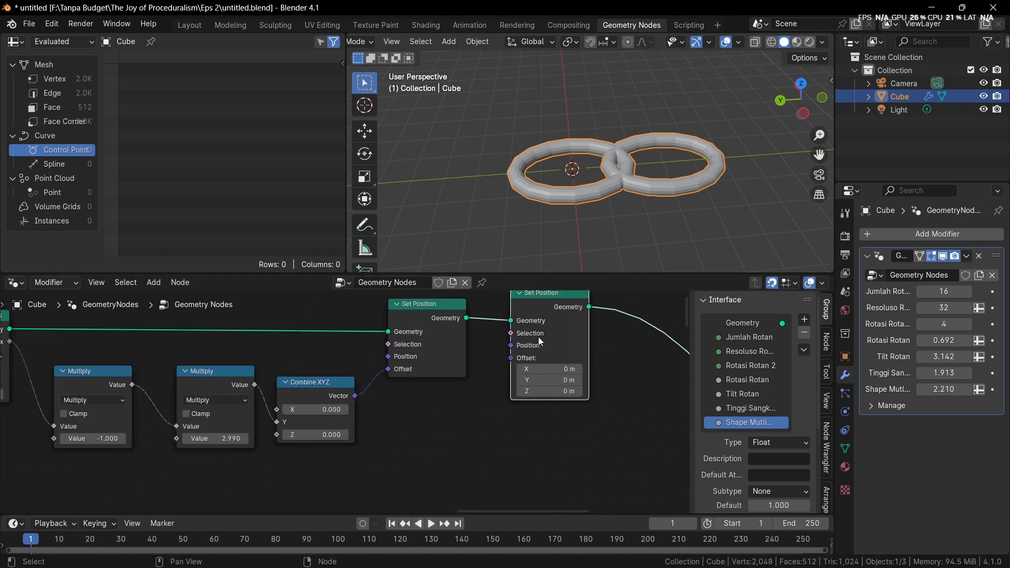
Add a Position node feeding the second Set Position's Position input, placed above the node chain
{"action": "left_click_drag", "start_coordinate": [520, 349], "coordinate": [467, 403]}
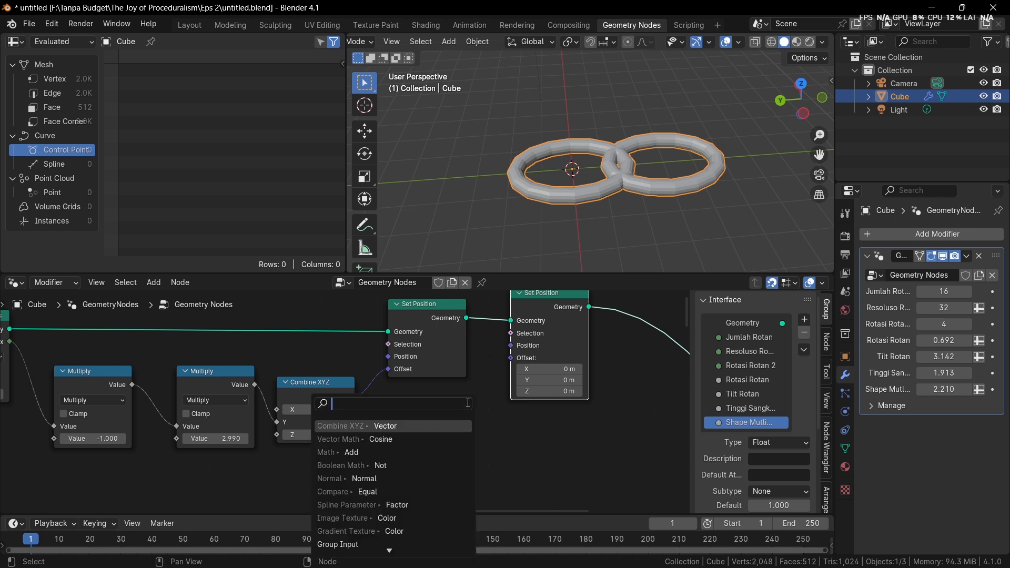
{"action": "type", "text": "post"}
{"action": "key", "text": "Return"}
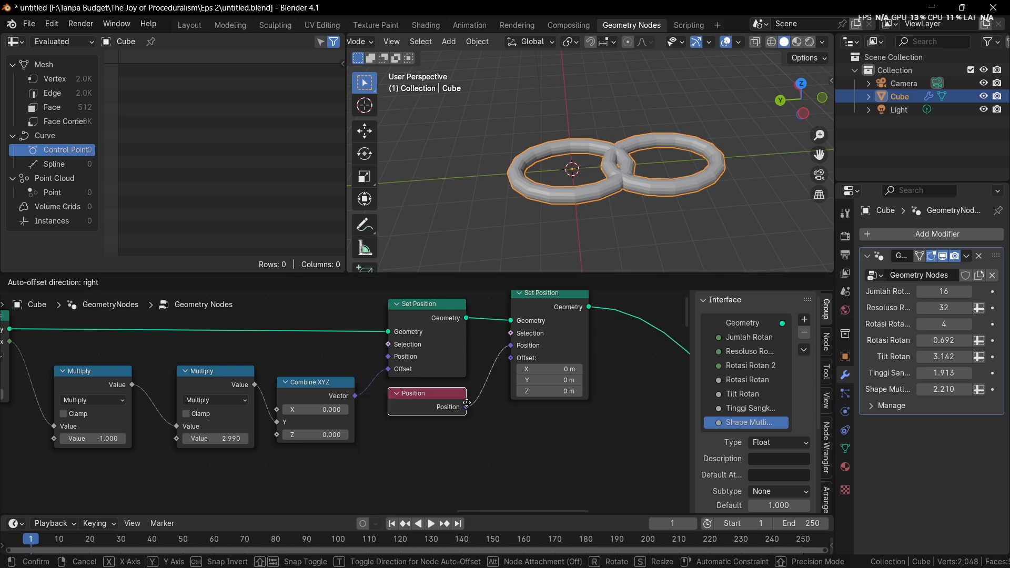
{"action": "left_click", "coordinate": [391, 321]}
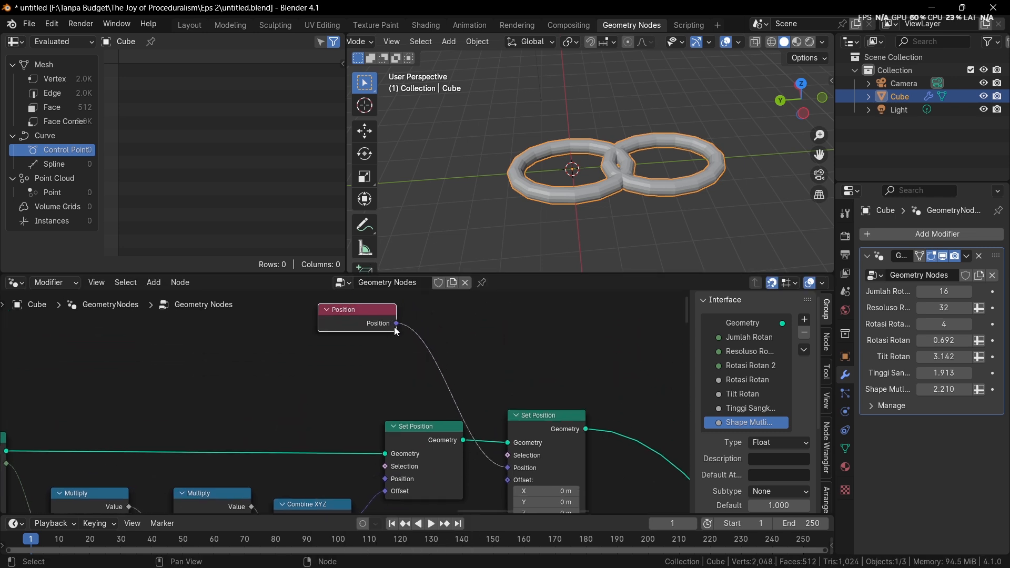
Insert a Vector Rotate node between the Position node and the second Set Position's Position input
{"action": "left_click_drag", "start_coordinate": [397, 324], "coordinate": [399, 369]}
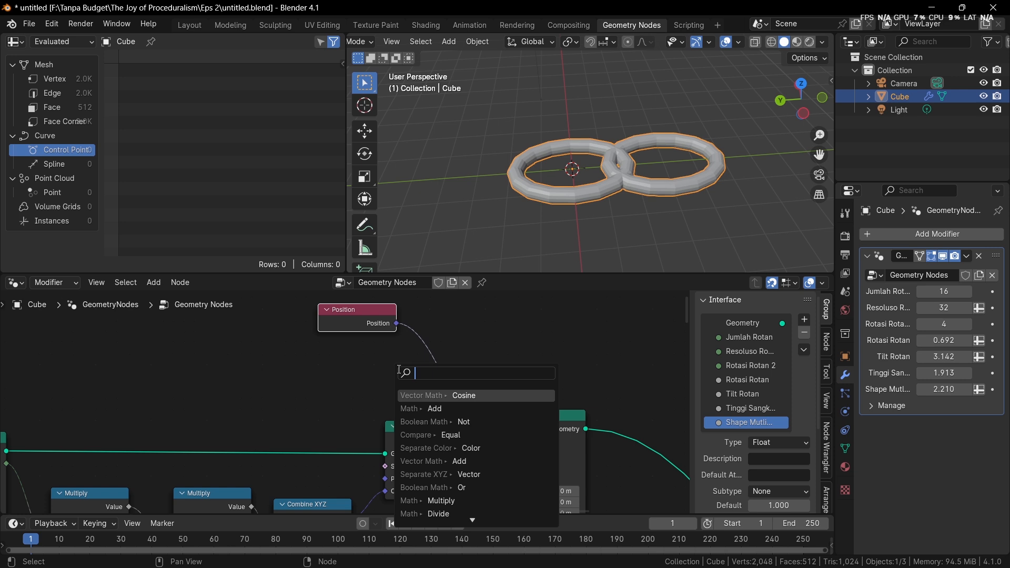
{"action": "type", "text": "vector rota"}
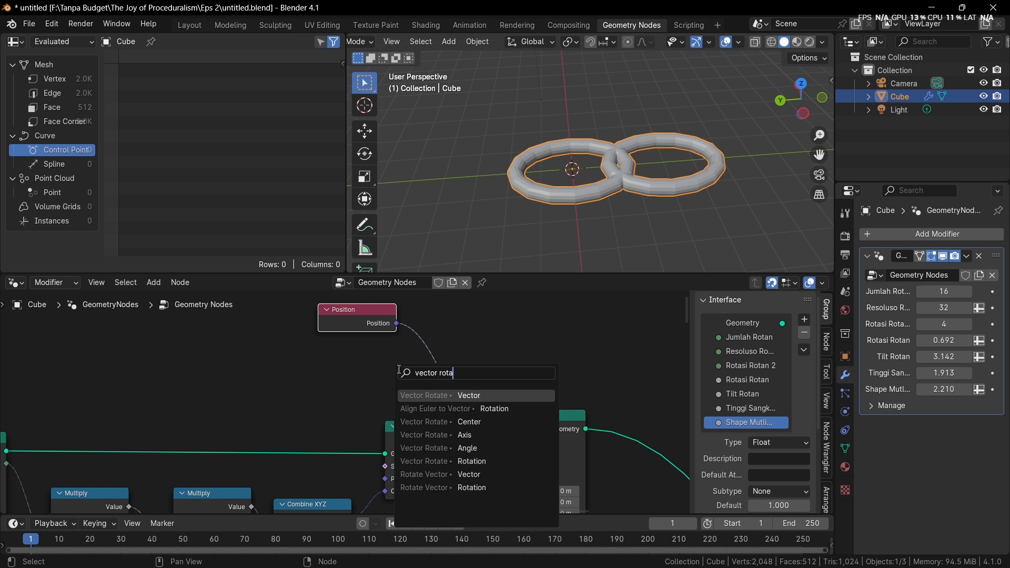
{"action": "key", "text": "Return"}
{"action": "left_click", "coordinate": [415, 324]}
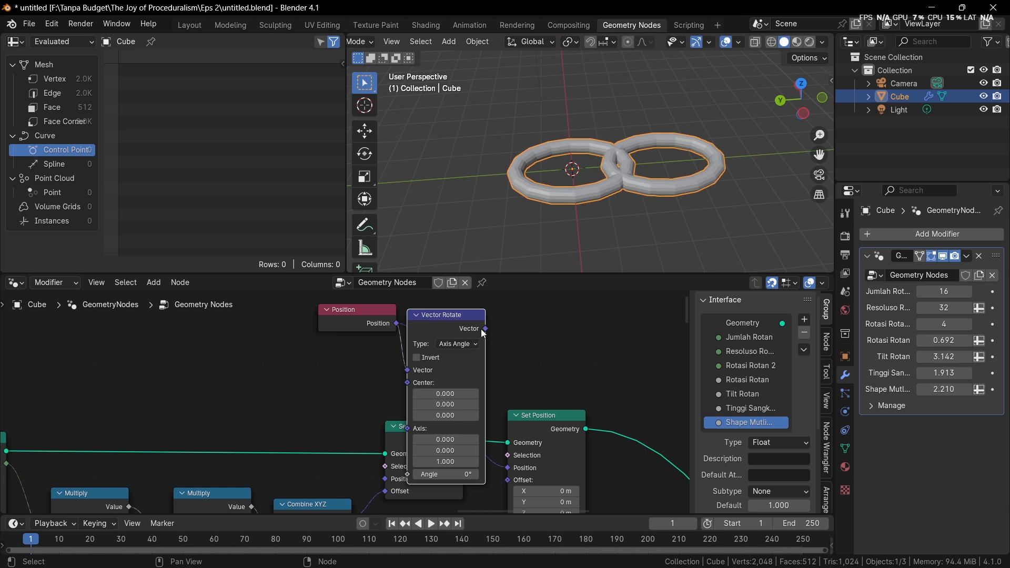
{"action": "left_click_drag", "start_coordinate": [483, 333], "coordinate": [508, 468]}
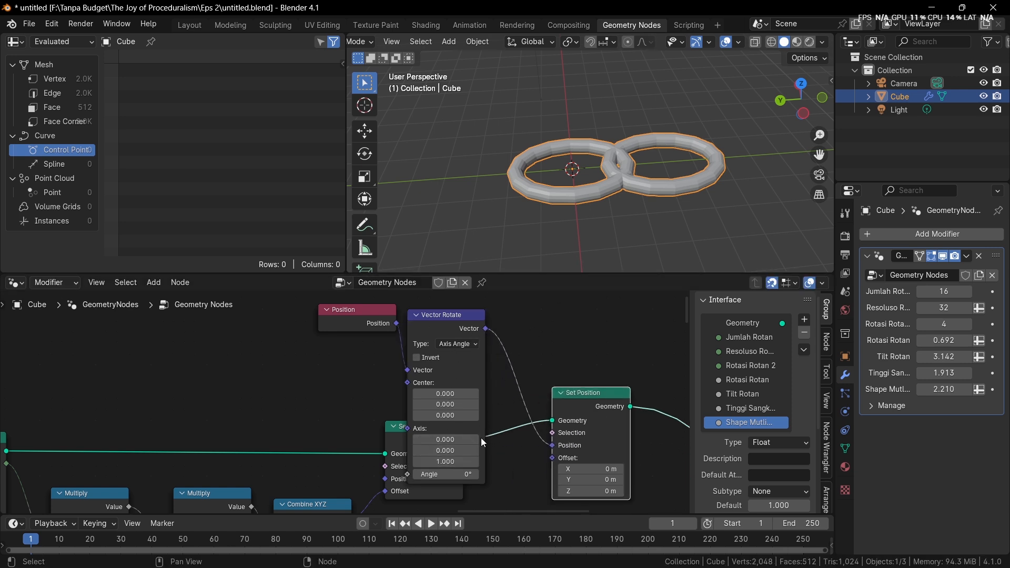
Set the Vector Rotate axis to 0, 1, 0 so the rotation is around Y
{"action": "left_click", "coordinate": [461, 450]}
{"action": "type", "text": "1"}
{"action": "key", "text": "Return"}
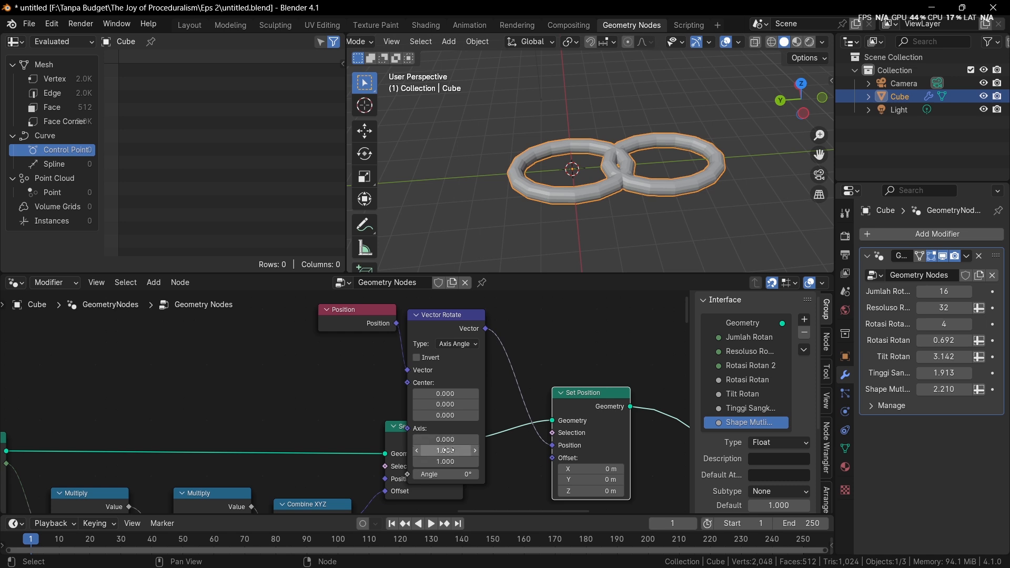
{"action": "left_click", "coordinate": [449, 461]}
{"action": "type", "text": "0"}
{"action": "key", "text": "Return"}
Connect Duplicate Elements' Duplicate Index output to the Vector Rotate node's Angle input
{"action": "scroll", "coordinate": [436, 455], "scroll_direction": "down", "scroll_amount": 1}
{"action": "middle_click_drag", "start_coordinate": [414, 453], "coordinate": [463, 441]}
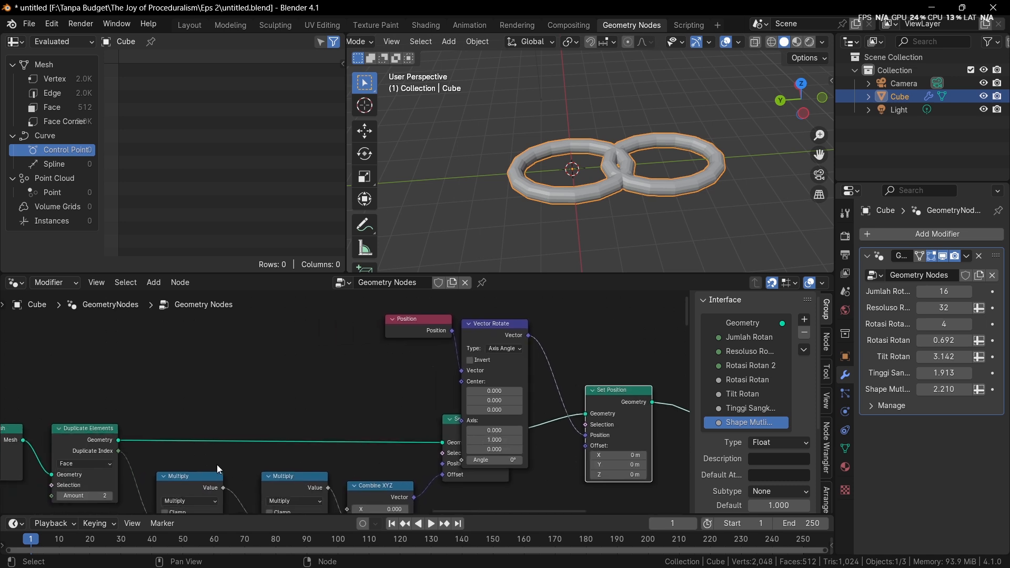
{"action": "left_click_drag", "start_coordinate": [119, 451], "coordinate": [462, 459]}
{"action": "middle_click_drag", "start_coordinate": [600, 211], "coordinate": [671, 230]}
Rearrange the Position and Vector Rotate nodes above the two Set Position nodes so they do not overlap
{"action": "left_click_drag", "start_coordinate": [502, 344], "coordinate": [501, 393]}
{"action": "middle_click_drag", "start_coordinate": [472, 454], "coordinate": [476, 399]}
{"action": "middle_click_drag", "start_coordinate": [441, 328], "coordinate": [444, 380]}
{"action": "left_click_drag", "start_coordinate": [406, 330], "coordinate": [378, 280]}
{"action": "right_click", "coordinate": [460, 298]}
{"action": "middle_click_drag", "start_coordinate": [489, 291], "coordinate": [485, 320]}
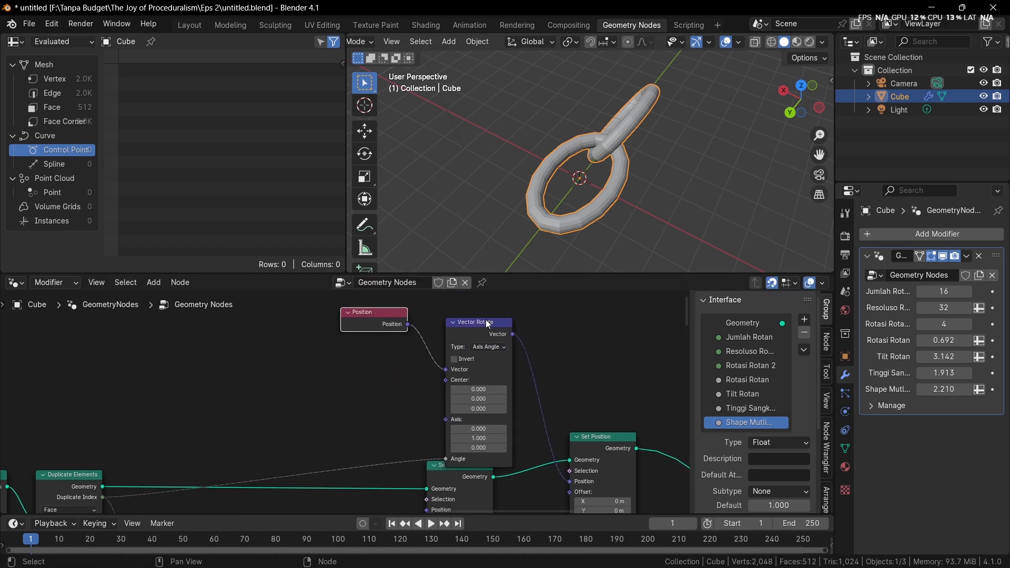
{"action": "left_click", "coordinate": [462, 315]}
{"action": "left_click_drag", "start_coordinate": [462, 321], "coordinate": [452, 313]}
{"action": "middle_click_drag", "start_coordinate": [456, 312], "coordinate": [458, 317]}
{"action": "left_click_drag", "start_coordinate": [458, 318], "coordinate": [457, 328]}
{"action": "left_click_drag", "start_coordinate": [298, 315], "coordinate": [440, 337]}
{"action": "left_click_drag", "start_coordinate": [452, 330], "coordinate": [452, 295]}
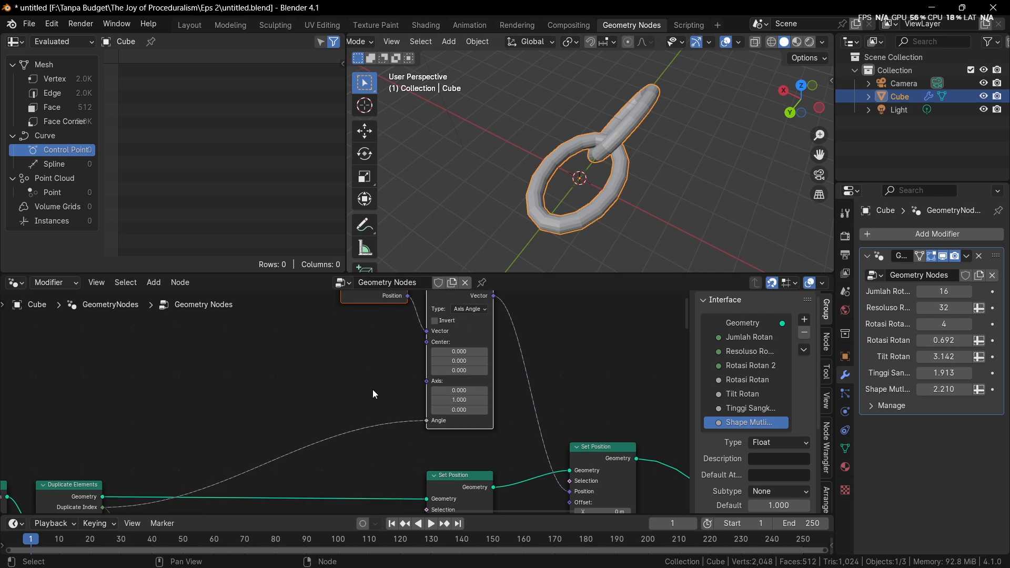
Insert a Math node on the link between Duplicate Index and Vector Rotate's Angle input
{"action": "scroll", "coordinate": [352, 435], "scroll_direction": "up", "scroll_amount": 1}
{"action": "scroll", "coordinate": [355, 440], "scroll_direction": "up", "scroll_amount": 1}
{"action": "key", "text": "shift+a"}
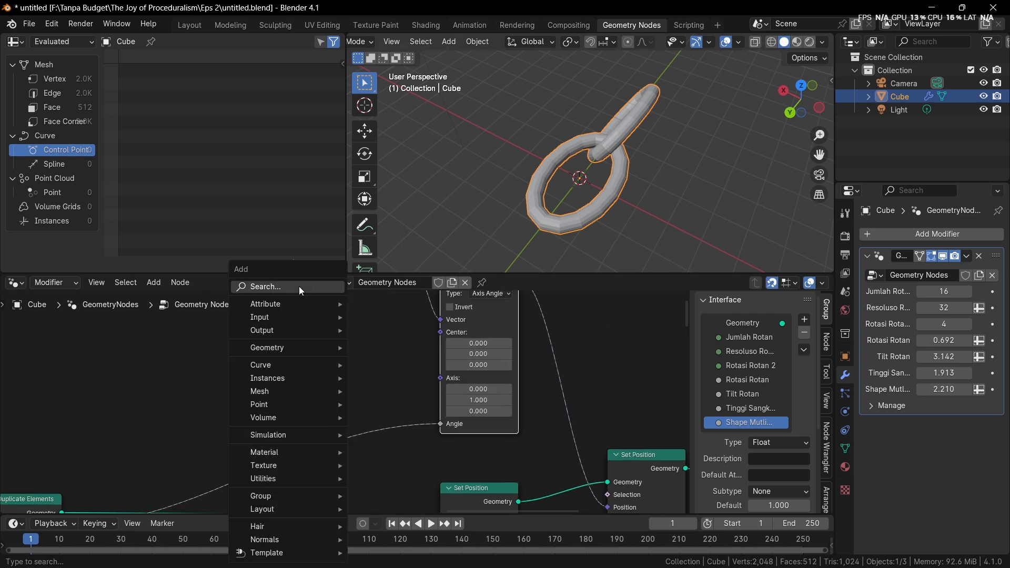
{"action": "type", "text": "ma"}
{"action": "key", "text": "Return"}
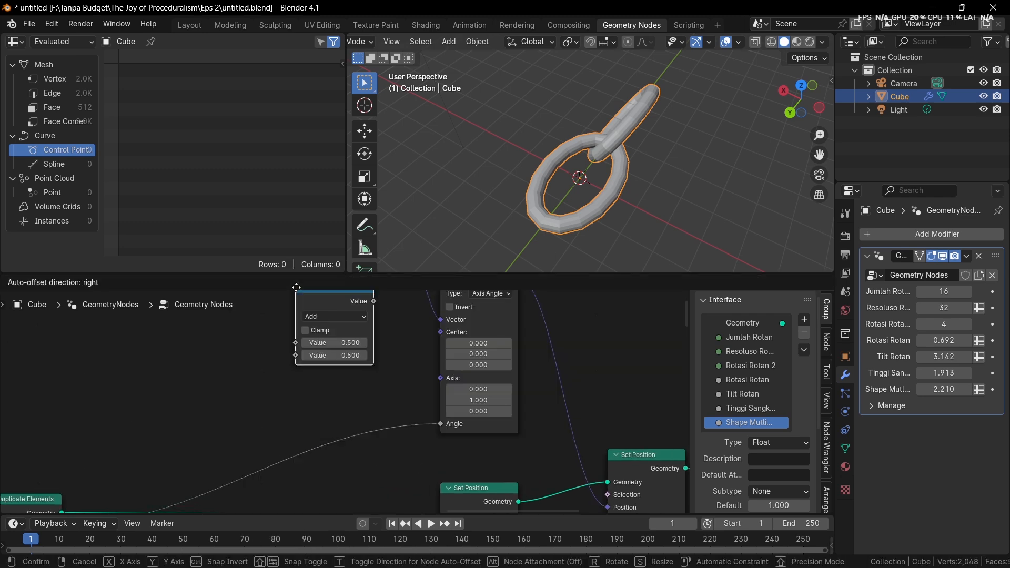
{"action": "left_click", "coordinate": [307, 368]}
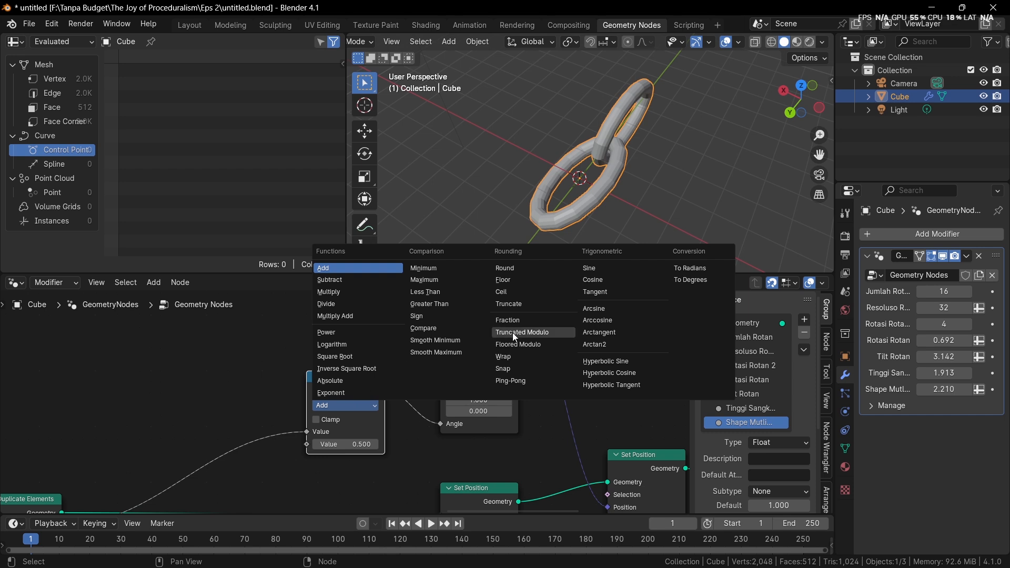
Try the To Radians, To Degrees and Minimum operations on the Math node that drives the rotation angle
{"action": "left_click", "coordinate": [702, 269]}
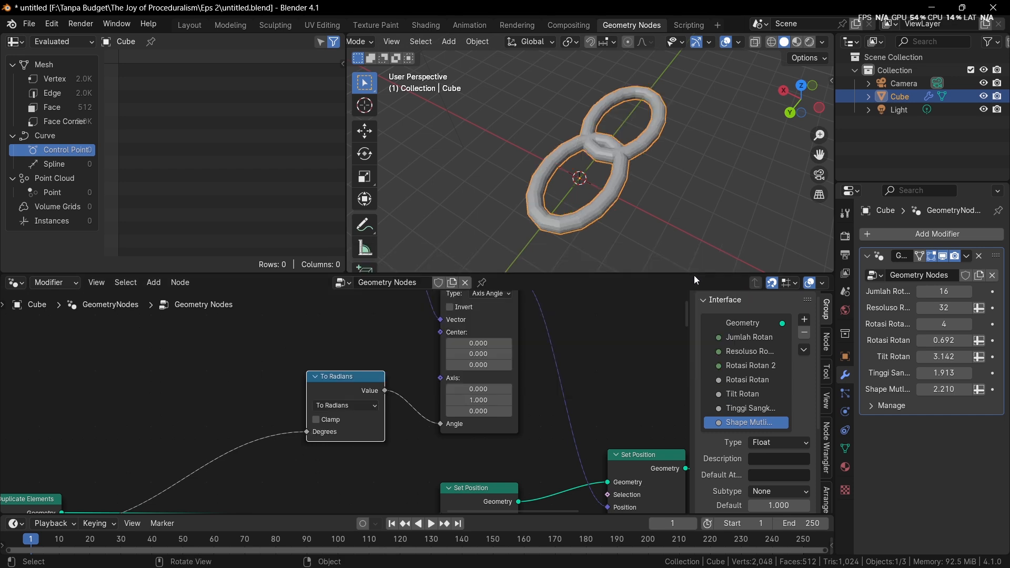
{"action": "left_click", "coordinate": [358, 405]}
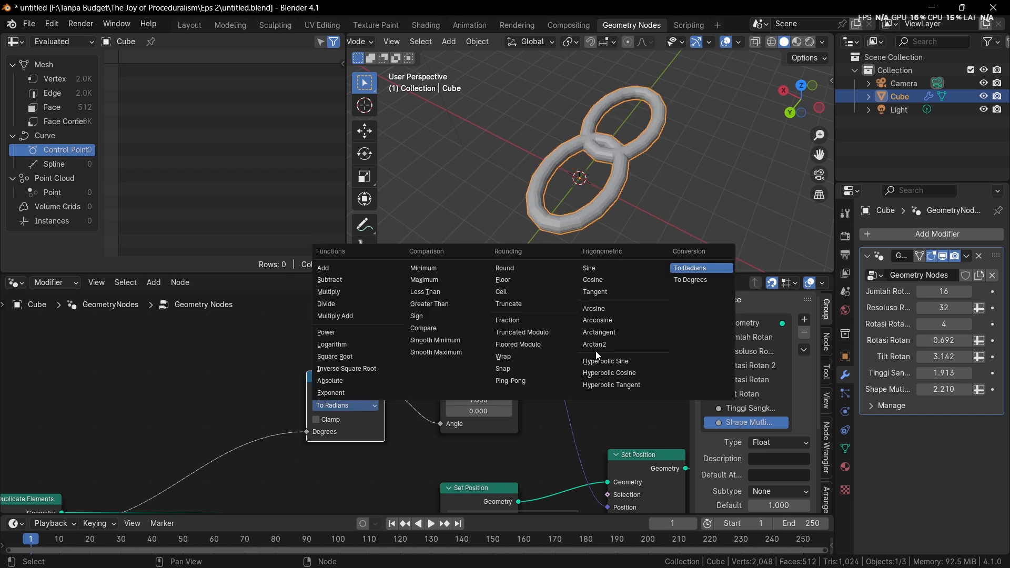
{"action": "left_click", "coordinate": [686, 282]}
{"action": "middle_click_drag", "start_coordinate": [513, 366], "coordinate": [566, 347]}
{"action": "mouse_move", "coordinate": [559, 229]}
{"action": "middle_mouse_down"}
{"action": "mouse_move", "coordinate": [617, 233]}
{"action": "mouse_move", "coordinate": [563, 237]}
{"action": "middle_mouse_up"}
{"action": "left_click", "coordinate": [400, 387]}
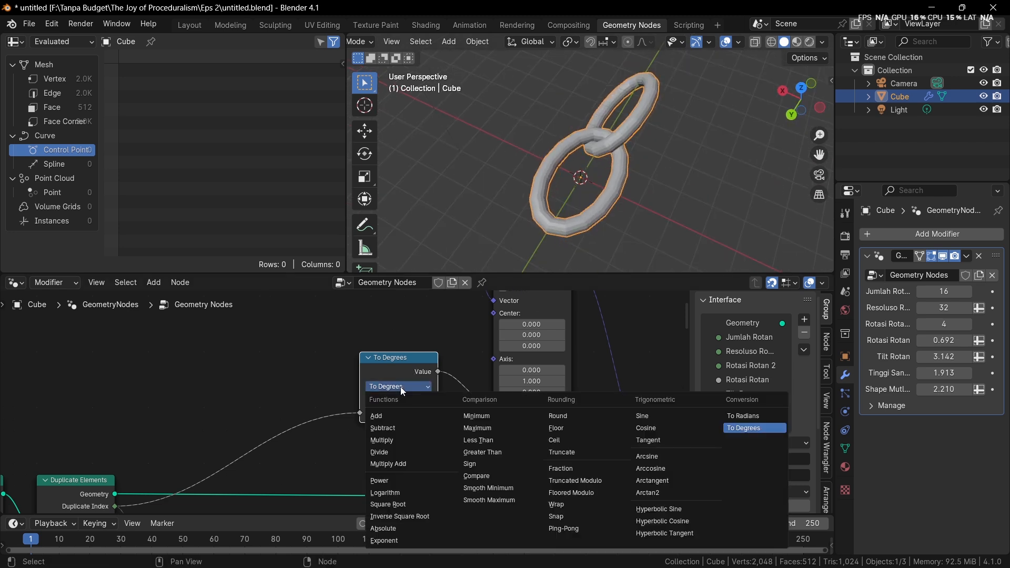
{"action": "key", "text": "n"}
{"action": "left_click_drag", "start_coordinate": [418, 425], "coordinate": [476, 434]}
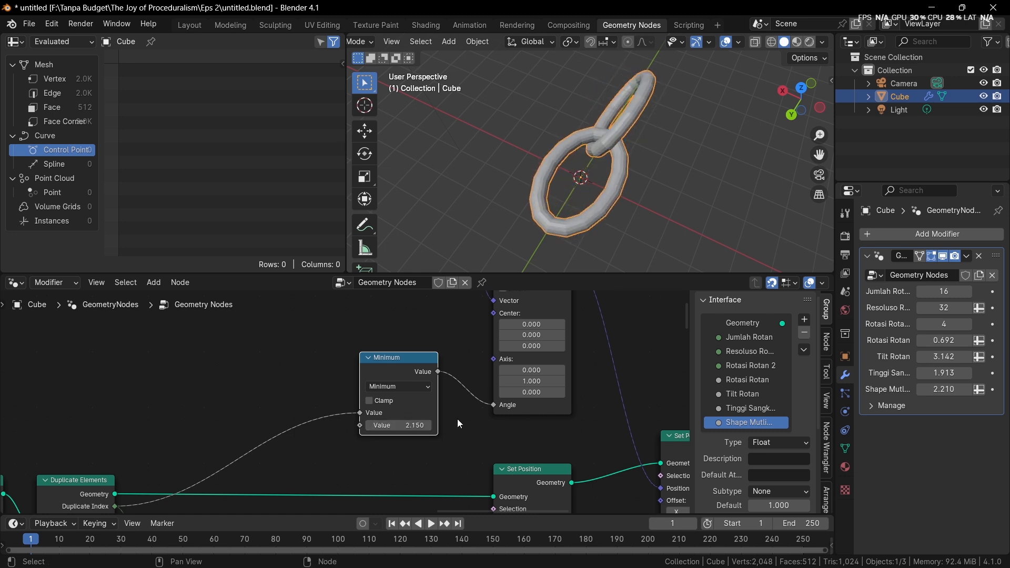
Set the rotation angle's Math node to Multiply with a value of pi/2
{"action": "scroll", "coordinate": [407, 439], "scroll_direction": "down", "scroll_amount": 2}
{"action": "left_click", "coordinate": [399, 361]}
{"action": "left_click", "coordinate": [399, 407]}
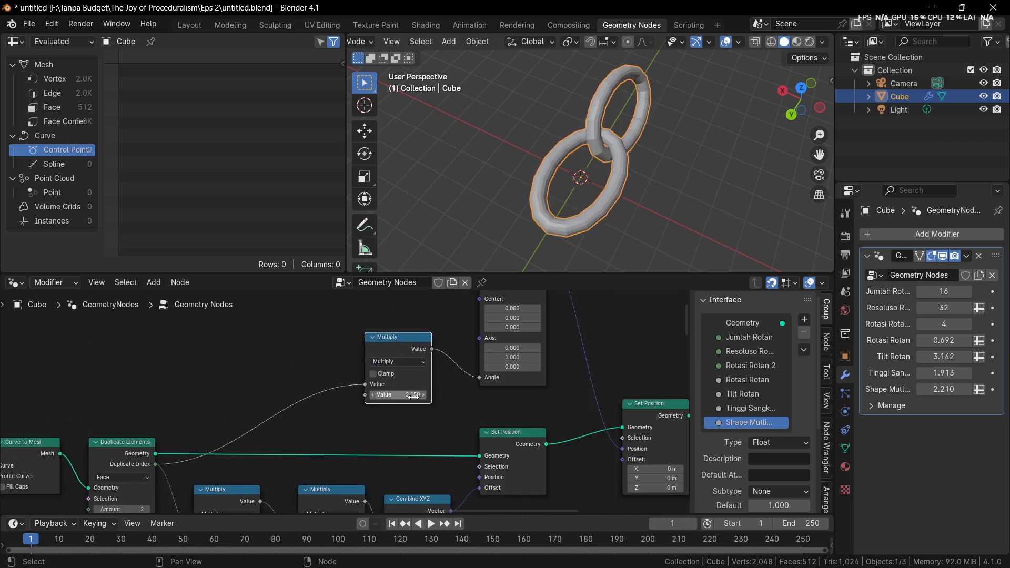
{"action": "scroll", "coordinate": [368, 402], "scroll_direction": "up", "scroll_amount": 1}
{"action": "left_click_drag", "start_coordinate": [415, 393], "coordinate": [383, 393]}
{"action": "middle_click_drag", "start_coordinate": [531, 226], "coordinate": [582, 250]}
{"action": "left_click", "coordinate": [436, 393]}
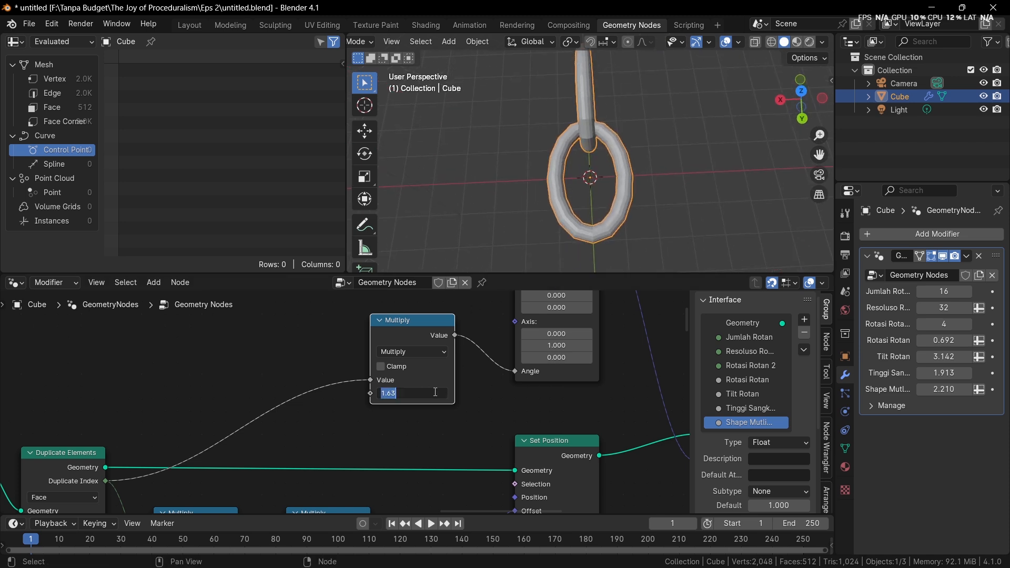
{"action": "type", "text": "pi/2"}
{"action": "key", "text": "Return"}
Set the Duplicate Elements Amount to 7 and view the row of links from the side
{"action": "scroll", "coordinate": [417, 255], "scroll_direction": "down", "scroll_amount": 3}
{"action": "middle_click_drag", "start_coordinate": [420, 253], "coordinate": [370, 243]}
{"action": "middle_click_drag", "start_coordinate": [164, 468], "coordinate": [185, 387]}
{"action": "left_click_drag", "start_coordinate": [125, 454], "coordinate": [179, 453]}
{"action": "middle_click_drag", "start_coordinate": [500, 229], "coordinate": [541, 111]}
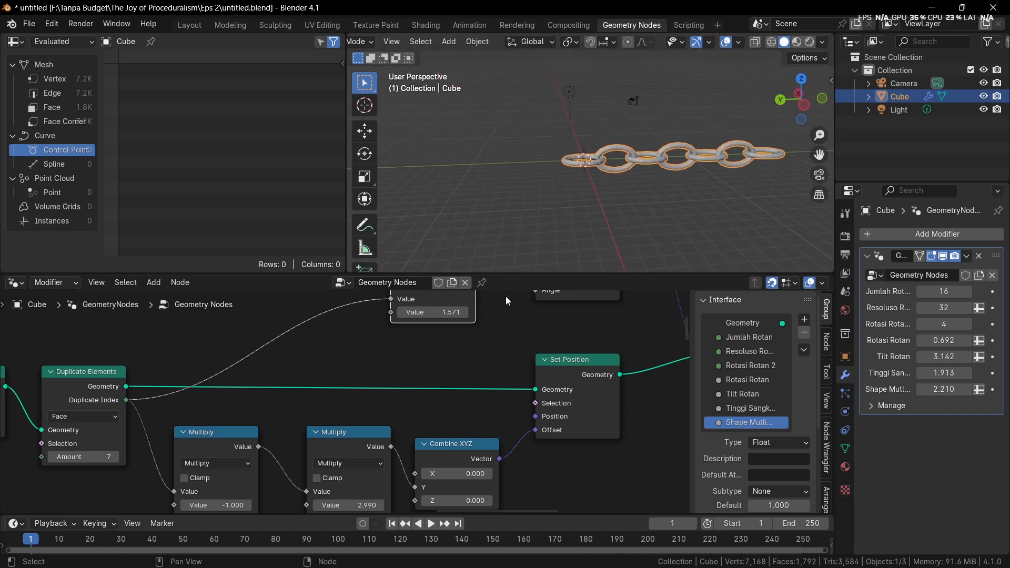
Try a larger value on the Multiply node that drives the Vector Rotate angle
{"action": "middle_click_drag", "start_coordinate": [500, 309], "coordinate": [440, 361]}
{"action": "scroll", "coordinate": [392, 370], "scroll_direction": "up", "scroll_amount": 3}
{"action": "left_click_drag", "start_coordinate": [385, 356], "coordinate": [435, 357]}
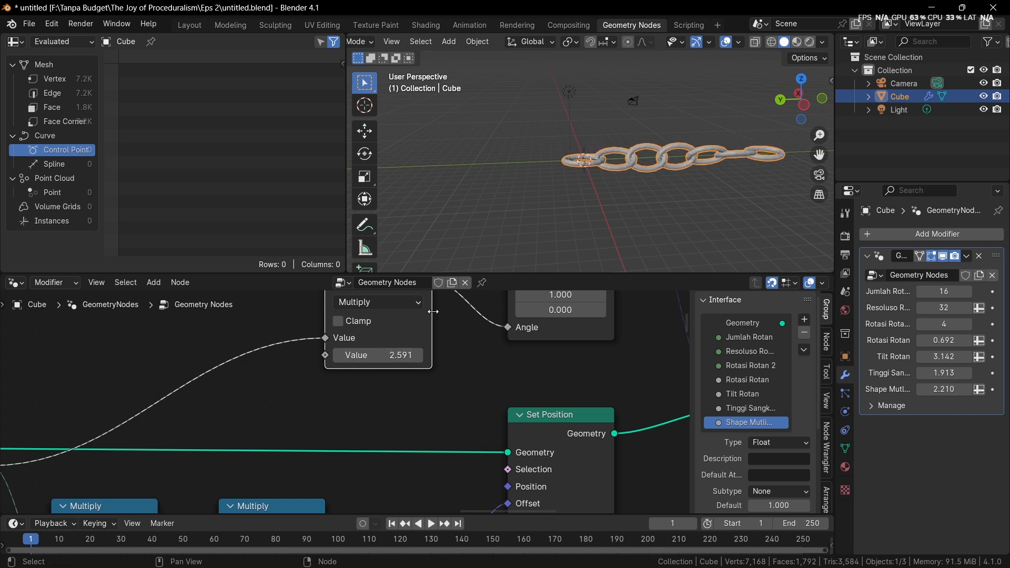
{"action": "middle_click_drag", "start_coordinate": [579, 247], "coordinate": [589, 79]}
{"action": "scroll", "coordinate": [545, 363], "scroll_direction": "down", "scroll_amount": 2}
{"action": "scroll", "coordinate": [544, 363], "scroll_direction": "down", "scroll_amount": 6}
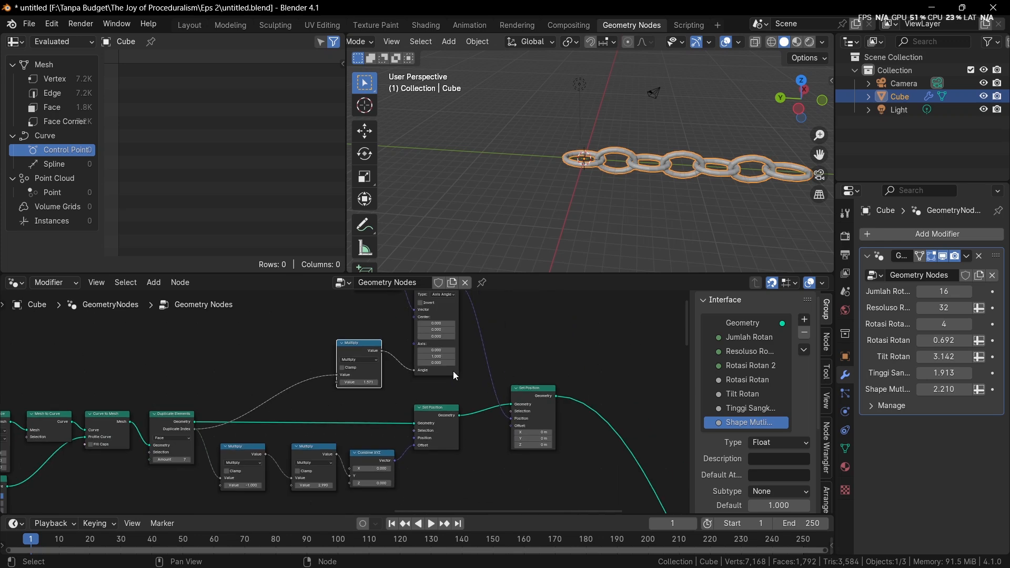
Enclose all the chain nodes, from the curve primitive to the last Set Position, in a frame and reposition it
{"action": "middle_click_drag", "start_coordinate": [388, 376], "coordinate": [565, 357]}
{"action": "scroll", "coordinate": [565, 358], "scroll_direction": "down", "scroll_amount": 6}
{"action": "left_click_drag", "start_coordinate": [112, 325], "coordinate": [582, 434]}
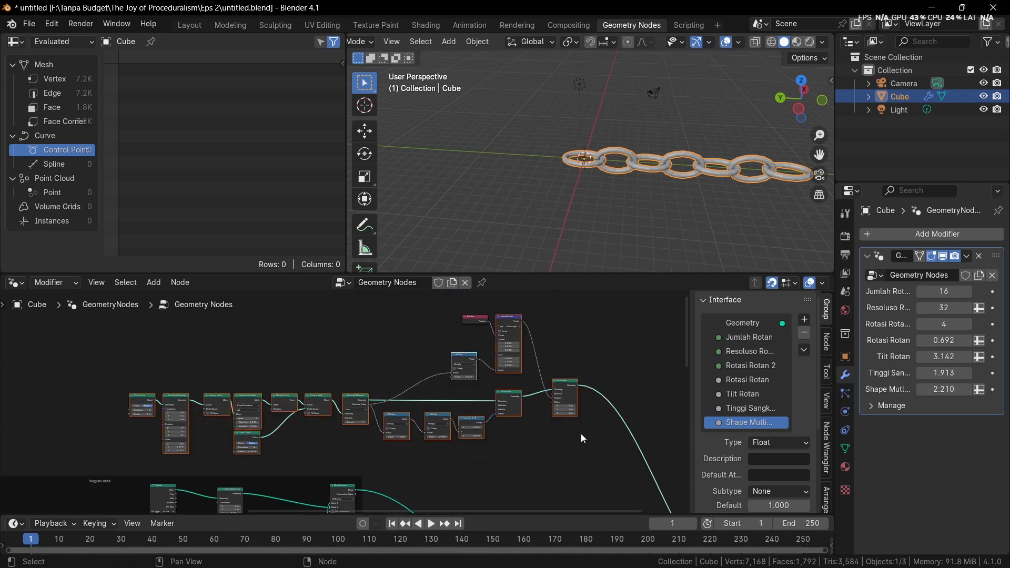
{"action": "key", "text": "ctrl+j"}
{"action": "left_click", "coordinate": [355, 308]}
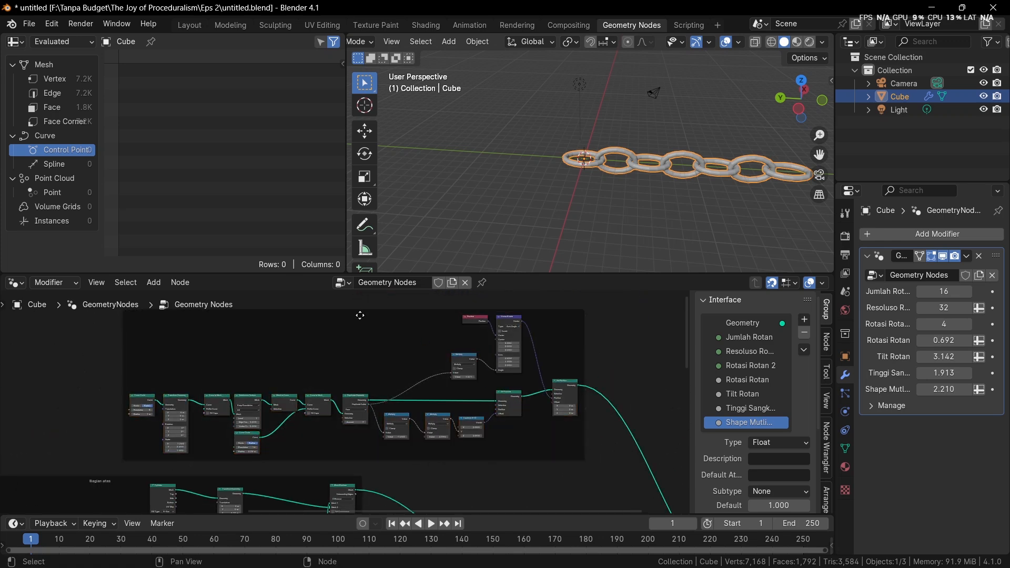
{"action": "left_click_drag", "start_coordinate": [359, 315], "coordinate": [317, 291]}
{"action": "middle_click_drag", "start_coordinate": [333, 314], "coordinate": [361, 345]}
Label the new frame around the chain nodes Rantai
{"action": "key", "text": "F2"}
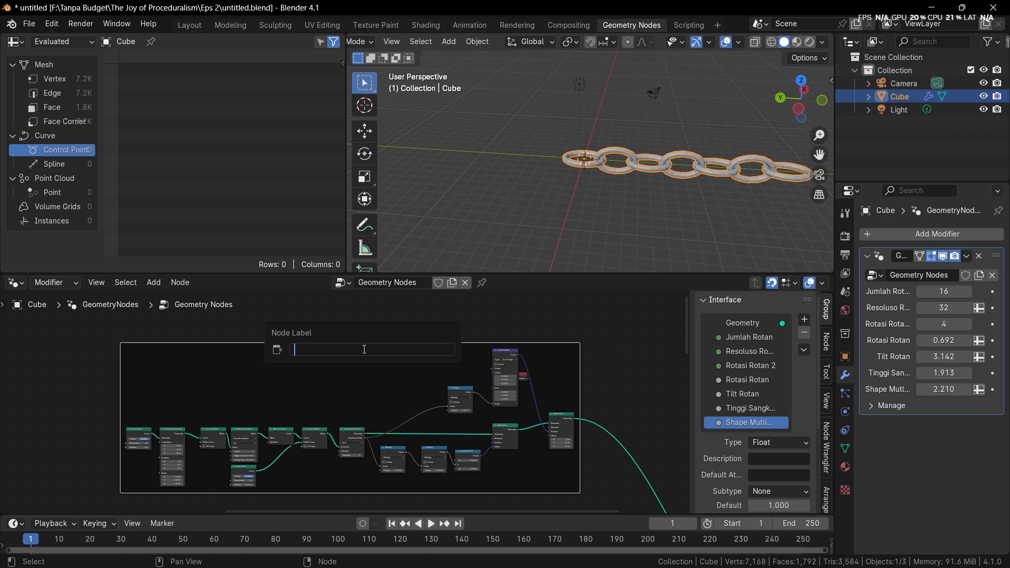
{"action": "type", "text": "Rantai"}
{"action": "key", "text": "Return"}
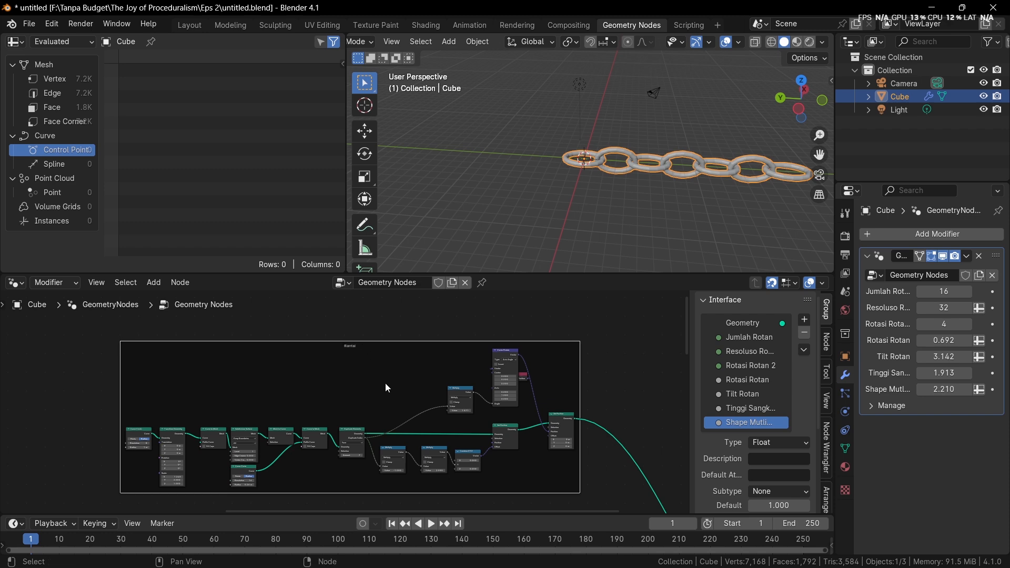
Connect the Rantai frame's final Set Position geometry to the Join Geometry node that combines the basket parts
{"action": "scroll", "coordinate": [386, 383], "scroll_direction": "down", "scroll_amount": 6}
{"action": "middle_click_drag", "start_coordinate": [386, 383], "coordinate": [271, 295]}
{"action": "scroll", "coordinate": [392, 383], "scroll_direction": "down", "scroll_amount": 1}
{"action": "middle_click_drag", "start_coordinate": [392, 384], "coordinate": [382, 354]}
{"action": "scroll", "coordinate": [377, 328], "scroll_direction": "up", "scroll_amount": 1}
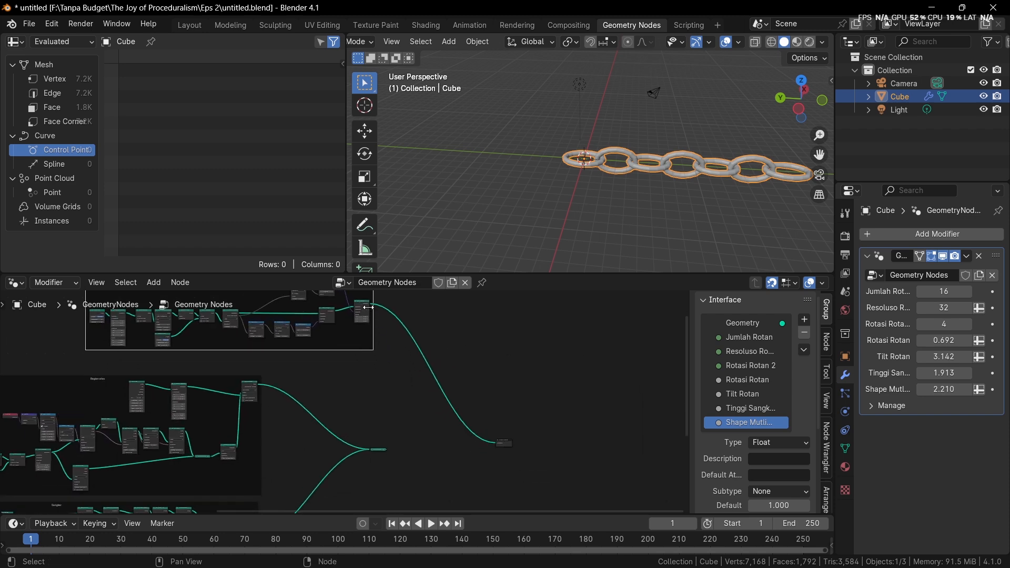
{"action": "left_click_drag", "start_coordinate": [370, 304], "coordinate": [379, 446]}
{"action": "right_click", "coordinate": [378, 446]}
{"action": "left_click_drag", "start_coordinate": [370, 304], "coordinate": [371, 449]}
{"action": "left_click", "coordinate": [380, 450], "text": "alt+shift"}
{"action": "middle_click_drag", "start_coordinate": [431, 407], "coordinate": [503, 472]}
Insert a Transform Geometry node on the link between the Rantai frame's output and Join Geometry
{"action": "left_click_drag", "start_coordinate": [348, 323], "coordinate": [237, 325]}
{"action": "left_click_drag", "start_coordinate": [405, 355], "coordinate": [209, 336]}
{"action": "key", "text": "shift+a"}
{"action": "type", "text": "tra"}
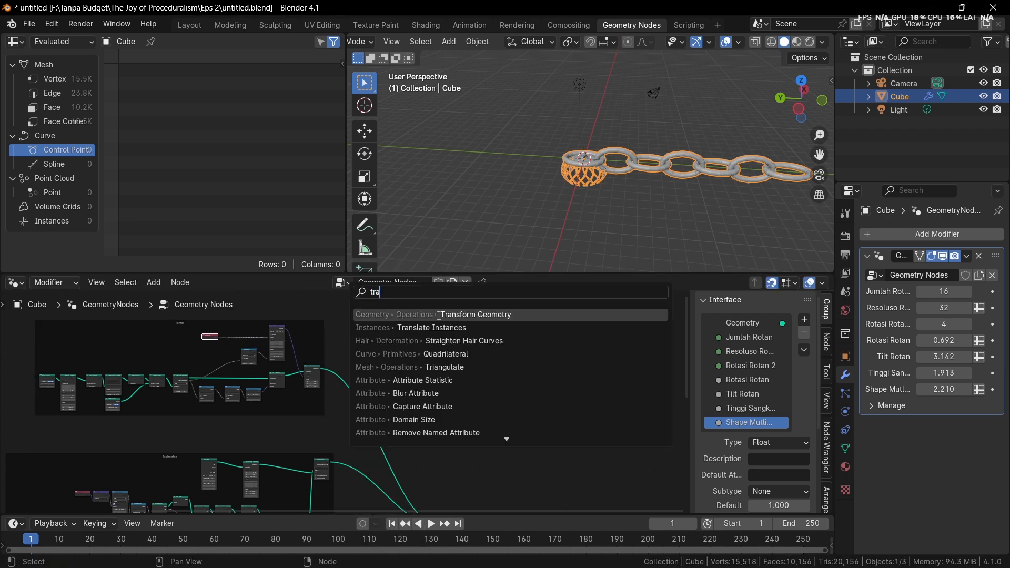
{"action": "key", "text": "Return"}
{"action": "left_click", "coordinate": [383, 424]}
Set the chain's Transform Geometry scale to 0.250 on X, Y and Z
{"action": "middle_click_drag", "start_coordinate": [424, 418], "coordinate": [438, 399]}
{"action": "scroll", "coordinate": [592, 176], "scroll_direction": "up", "scroll_amount": 5}
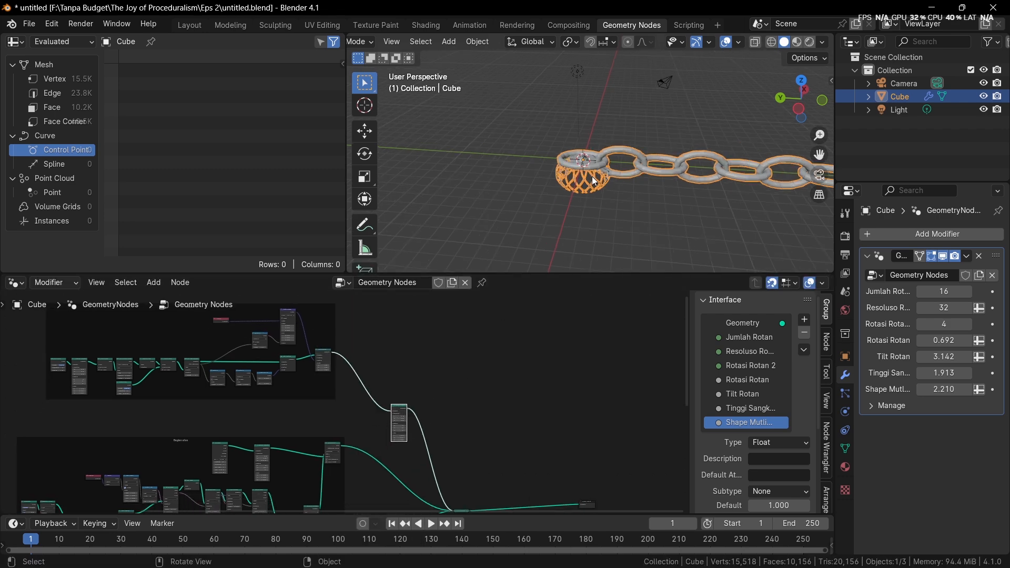
{"action": "scroll", "coordinate": [478, 383], "scroll_direction": "up", "scroll_amount": 8}
{"action": "left_click_drag", "start_coordinate": [454, 463], "coordinate": [415, 473], "text": "shift"}
{"action": "left_click", "coordinate": [799, 109]}
{"action": "scroll", "coordinate": [676, 164], "scroll_direction": "up", "scroll_amount": 3}
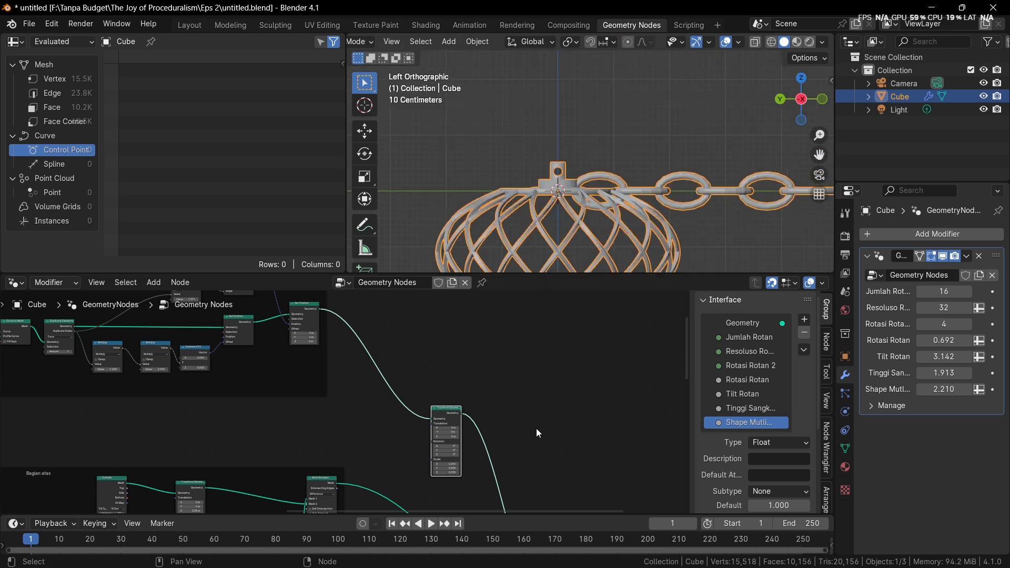
Try an X rotation of 90° on the chain's Transform Geometry node
{"action": "scroll", "coordinate": [505, 458], "scroll_direction": "up", "scroll_amount": 3}
{"action": "middle_click_drag", "start_coordinate": [505, 457], "coordinate": [459, 419]}
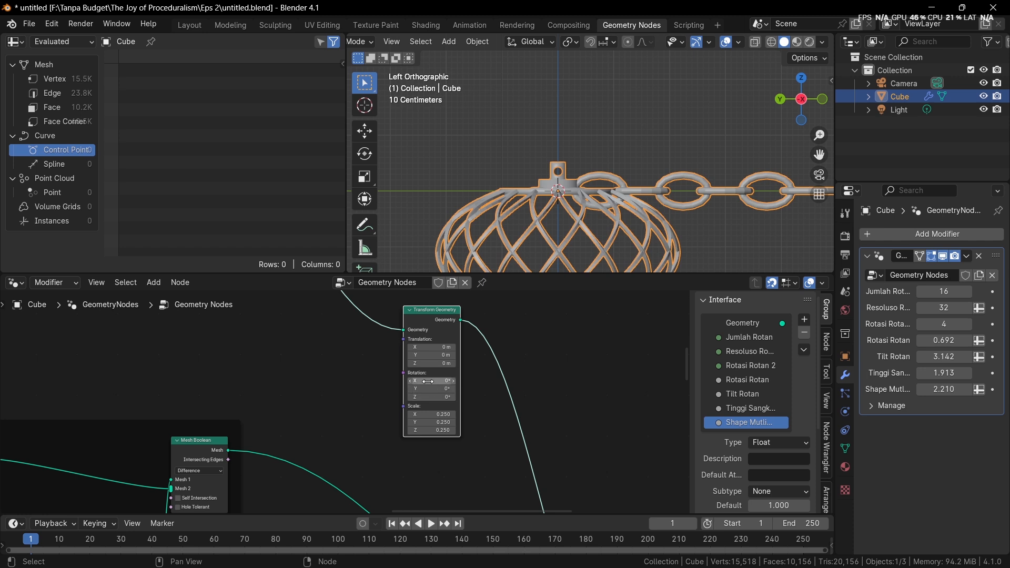
{"action": "left_click", "coordinate": [431, 381]}
{"action": "type", "text": "90"}
{"action": "key", "text": "Return"}
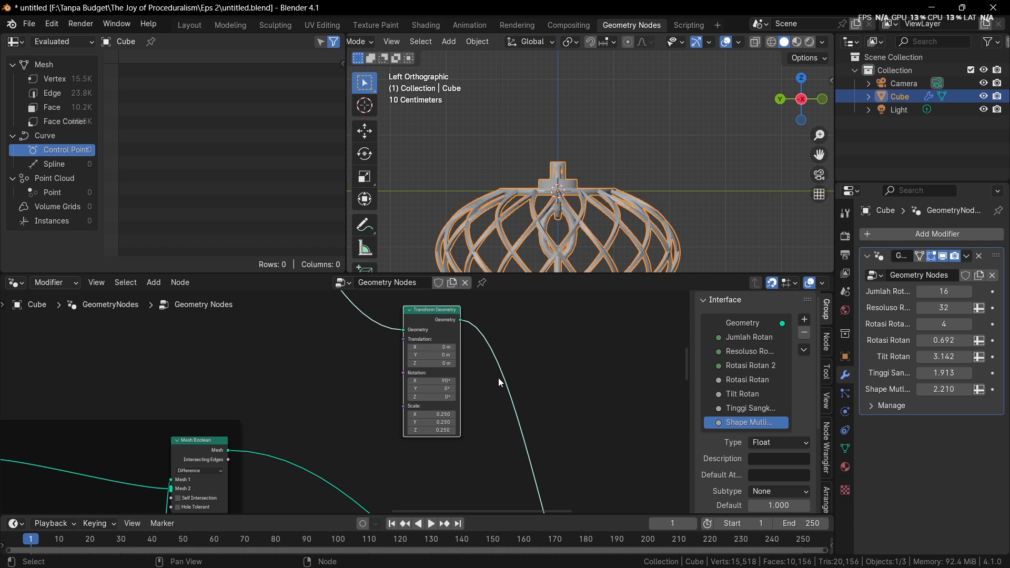
Set the Transform Geometry X rotation to -90° so the chain runs upward from the basket
{"action": "left_click", "coordinate": [455, 381]}
{"action": "key", "text": "BackSpace"}
{"action": "key", "text": "BackSpace"}
{"action": "key", "text": "BackSpace"}
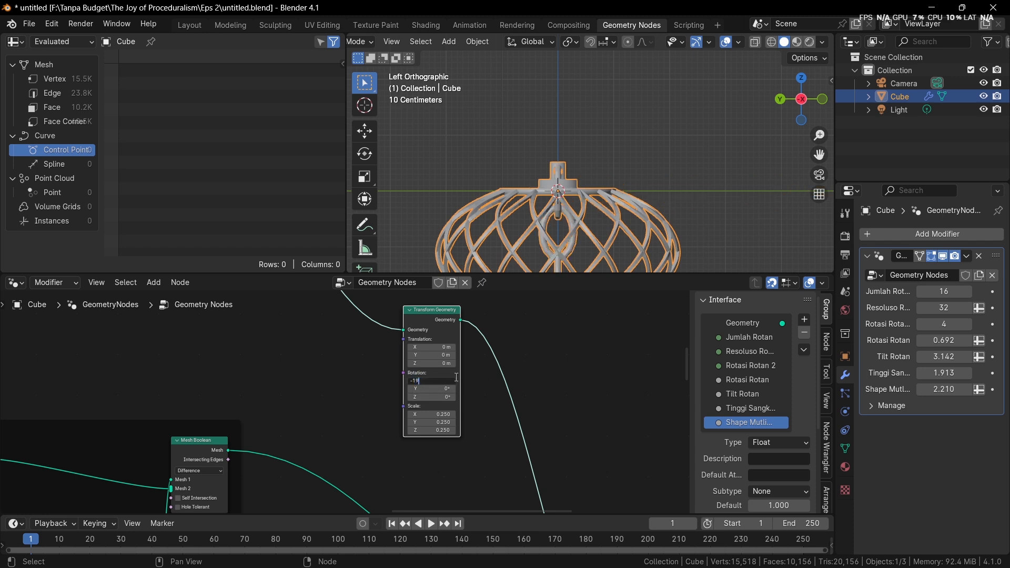
{"action": "key", "text": "Return"}
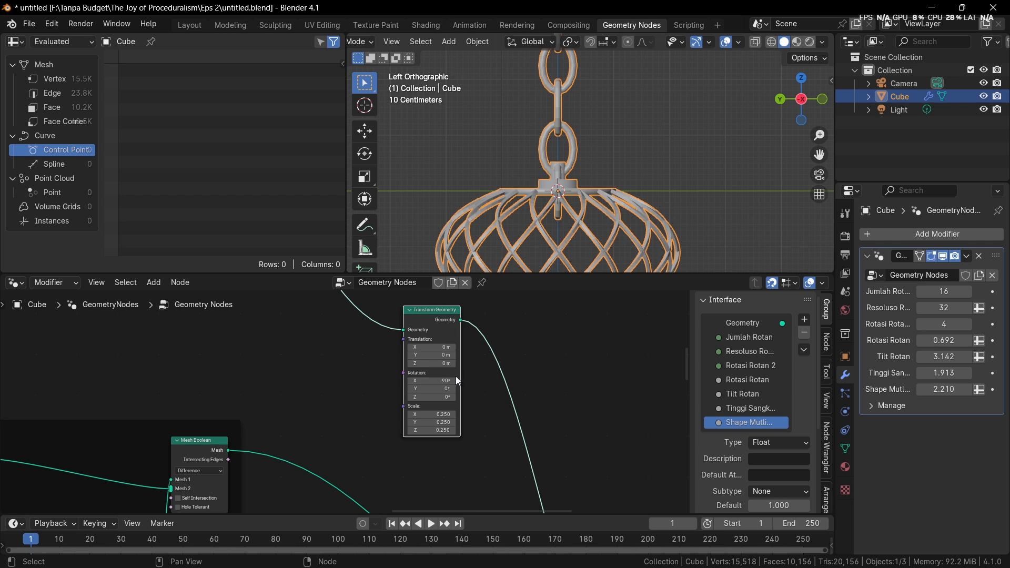
Raise the chain onto the basket's top mount with a Transform Geometry Z translation of 0.77 m
{"action": "scroll", "coordinate": [479, 414], "scroll_direction": "up", "scroll_amount": 2}
{"action": "left_click", "coordinate": [474, 345]}
{"action": "type", "text": "0.2"}
{"action": "key", "text": "Return"}
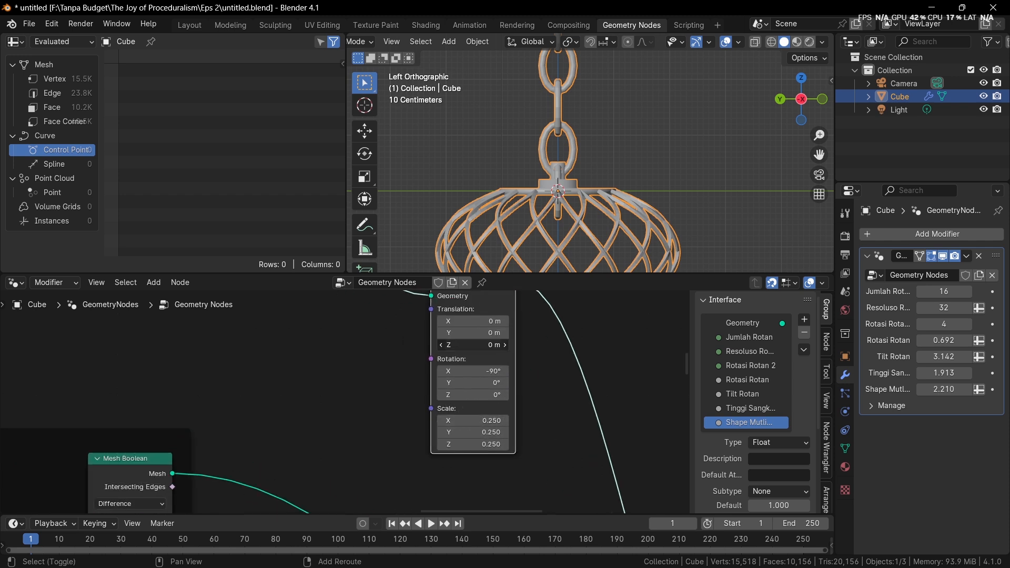
{"action": "left_click_drag", "start_coordinate": [474, 345], "coordinate": [533, 345]}
{"action": "middle_click_drag", "start_coordinate": [584, 184], "coordinate": [700, 206]}
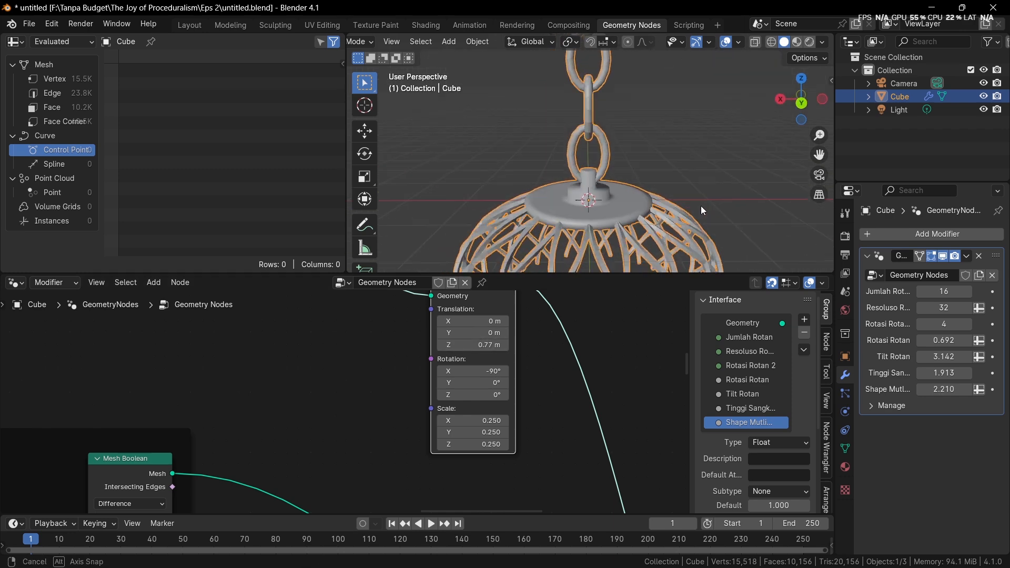
{"action": "scroll", "coordinate": [617, 175], "scroll_direction": "down", "scroll_amount": 6}
{"action": "scroll", "coordinate": [559, 160], "scroll_direction": "up", "scroll_amount": 4}
{"action": "scroll", "coordinate": [415, 316], "scroll_direction": "down", "scroll_amount": 5}
Increase the Duplicate Elements Amount in the Rantai frame to 12 to lengthen the chain
{"action": "middle_click_drag", "start_coordinate": [396, 305], "coordinate": [579, 480]}
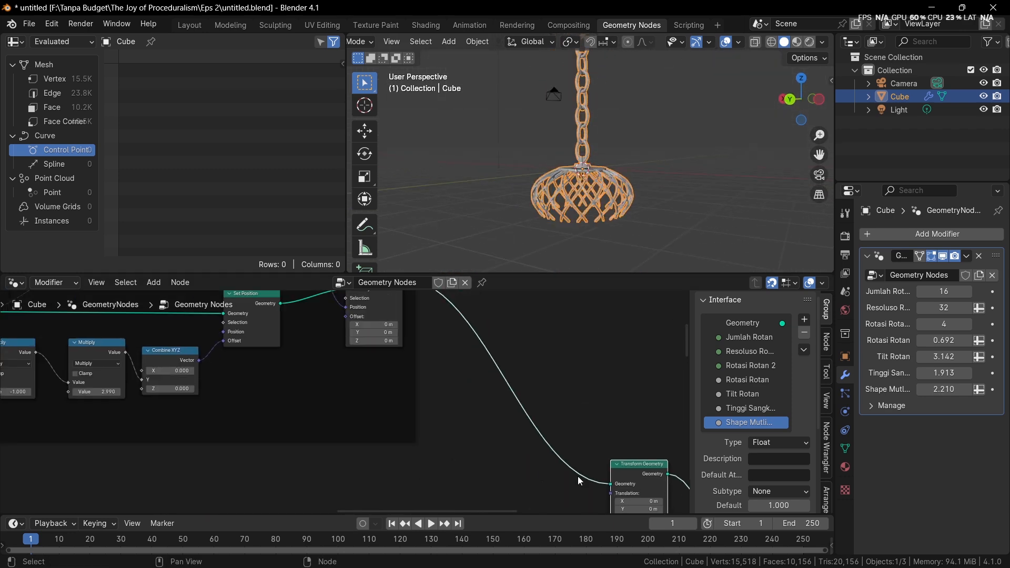
{"action": "scroll", "coordinate": [299, 442], "scroll_direction": "down", "scroll_amount": 2}
{"action": "middle_click_drag", "start_coordinate": [295, 440], "coordinate": [563, 472]}
{"action": "scroll", "coordinate": [381, 427], "scroll_direction": "up", "scroll_amount": 4}
{"action": "scroll", "coordinate": [386, 431], "scroll_direction": "down", "scroll_amount": 4}
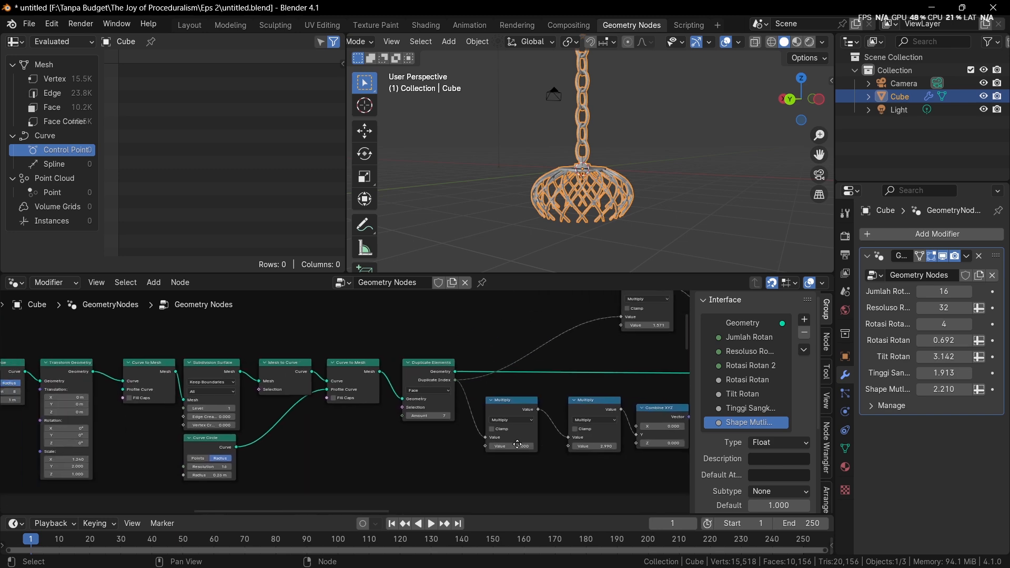
{"action": "scroll", "coordinate": [238, 422], "scroll_direction": "up", "scroll_amount": 3}
{"action": "scroll", "coordinate": [227, 420], "scroll_direction": "up", "scroll_amount": 2}
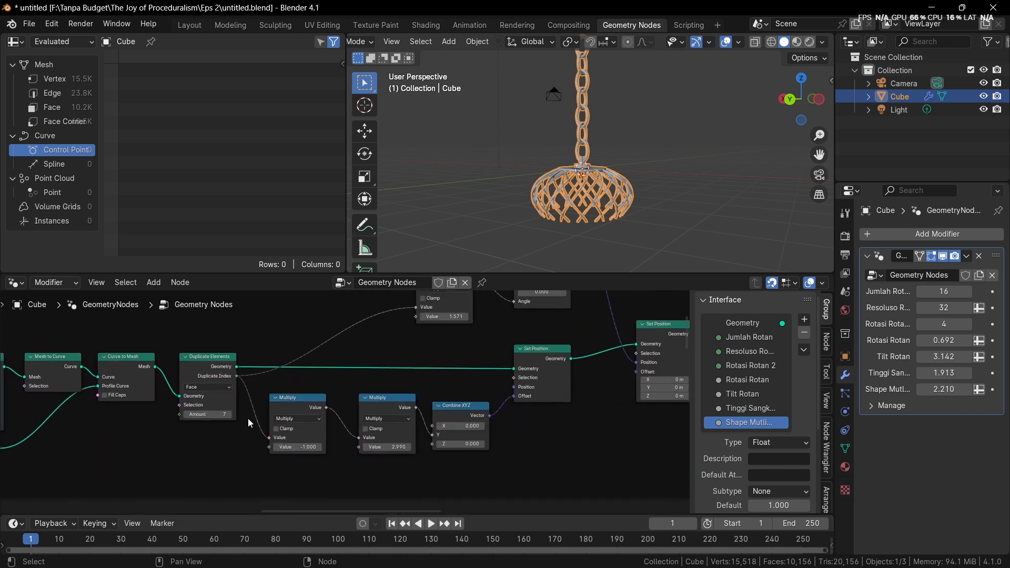
{"action": "left_click", "coordinate": [213, 416]}
{"action": "left_click", "coordinate": [212, 418]}
{"action": "left_click", "coordinate": [212, 418]}
{"action": "left_click", "coordinate": [212, 419]}
{"action": "left_click", "coordinate": [212, 419]}
{"action": "scroll", "coordinate": [337, 358], "scroll_direction": "down", "scroll_amount": 4}
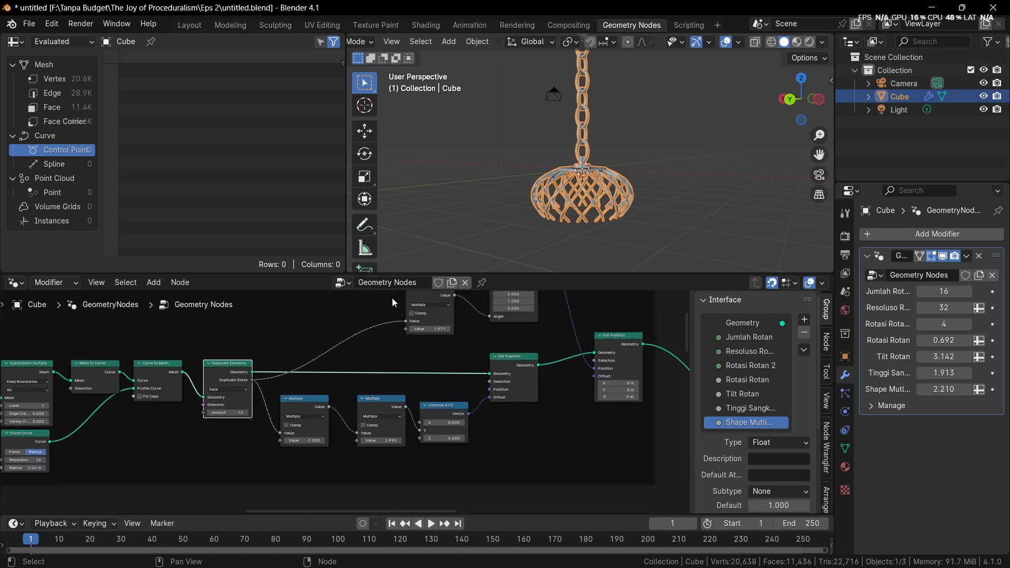
Examine the basket, its top plate and the attached chain from below and above, along with the node tree layout
{"action": "middle_click_drag", "start_coordinate": [391, 300], "coordinate": [386, 290]}
{"action": "scroll", "coordinate": [423, 492], "scroll_direction": "down", "scroll_amount": 3}
{"action": "scroll", "coordinate": [587, 154], "scroll_direction": "down", "scroll_amount": 4}
{"action": "middle_click_drag", "start_coordinate": [557, 130], "coordinate": [588, 111], "text": "shift"}
{"action": "scroll", "coordinate": [555, 172], "scroll_direction": "up", "scroll_amount": 4}
{"action": "middle_click_drag", "start_coordinate": [588, 111], "coordinate": [610, 163]}
{"action": "scroll", "coordinate": [582, 55], "scroll_direction": "up", "scroll_amount": 5}
{"action": "middle_click_drag", "start_coordinate": [610, 163], "coordinate": [632, 127]}
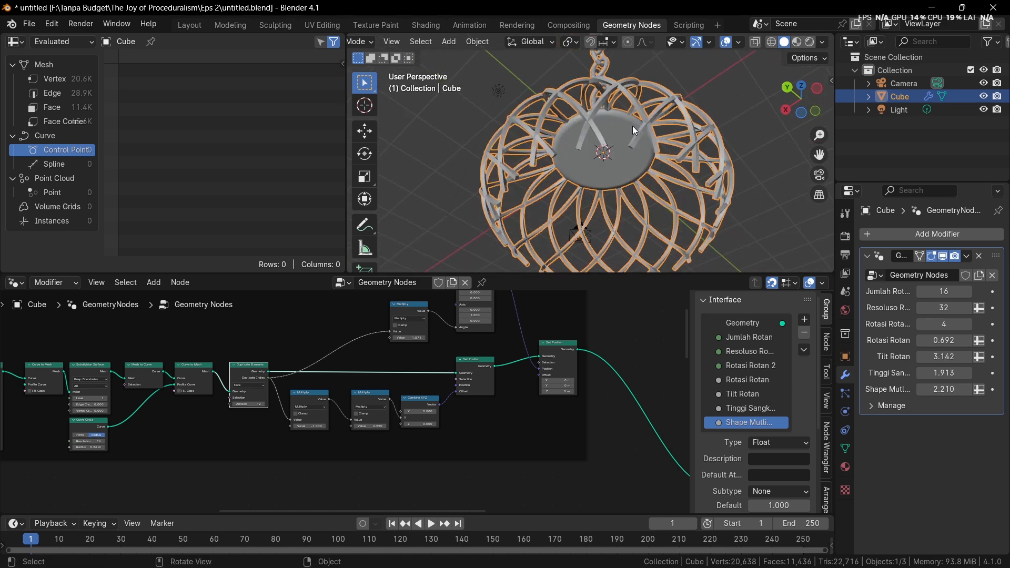
{"action": "scroll", "coordinate": [609, 390], "scroll_direction": "down", "scroll_amount": 6}
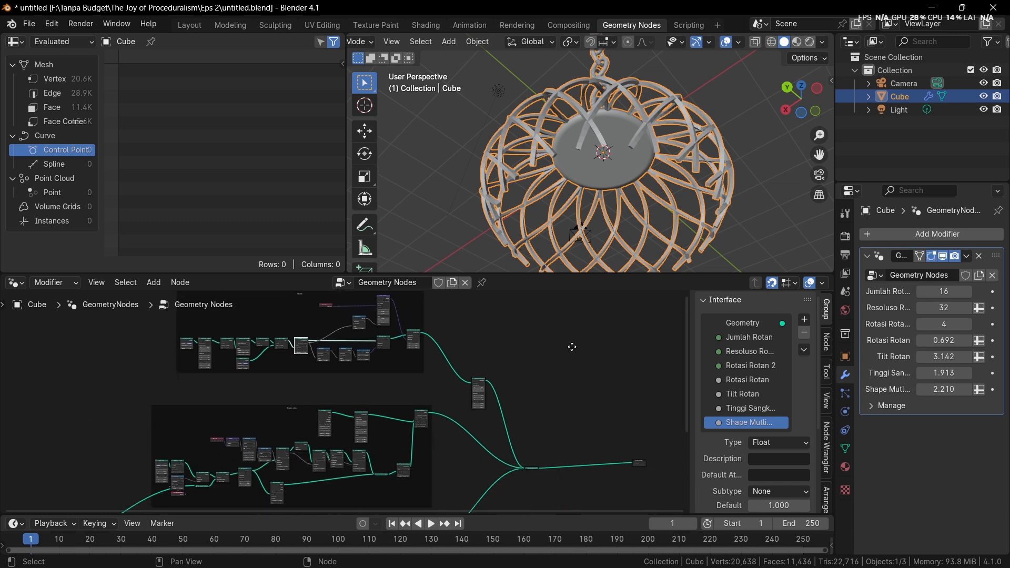
{"action": "middle_click_drag", "start_coordinate": [588, 347], "coordinate": [603, 482]}
{"action": "middle_click_drag", "start_coordinate": [613, 241], "coordinate": [599, 267]}
{"action": "middle_click_drag", "start_coordinate": [511, 206], "coordinate": [536, 175]}
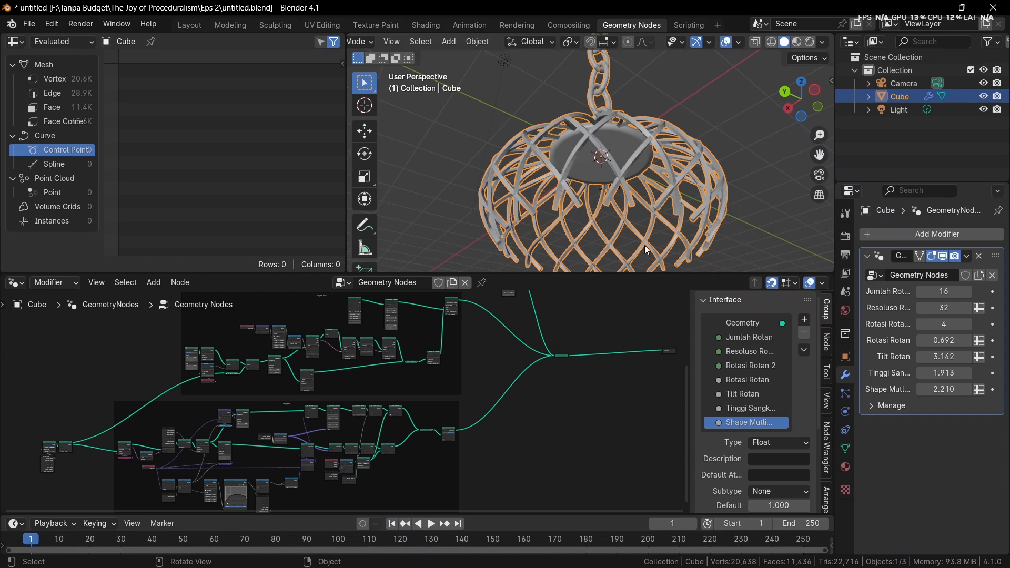
{"action": "middle_click_drag", "start_coordinate": [622, 242], "coordinate": [597, 216]}
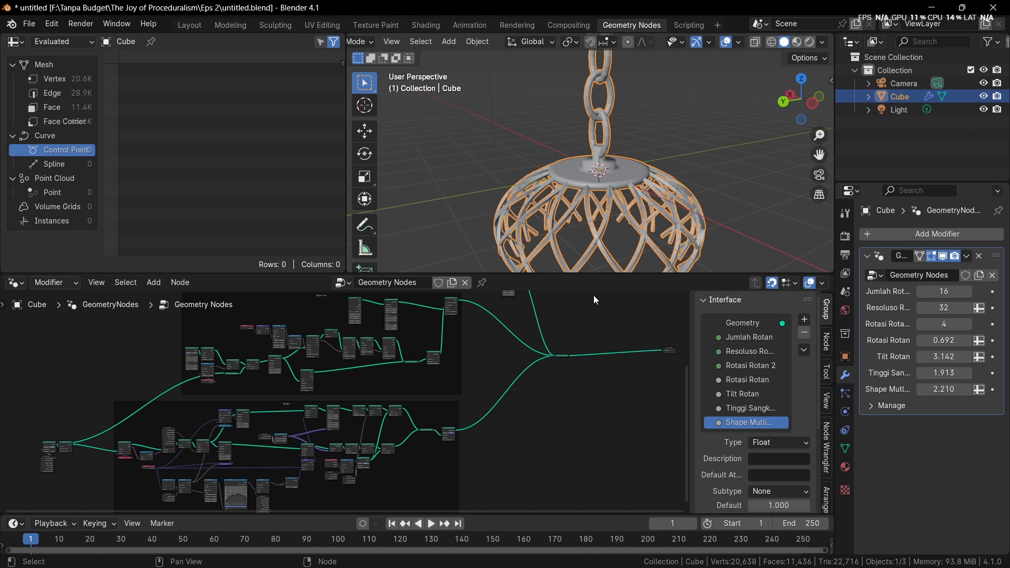
Review the Sangkar frame's nodes and inspect the basket's lower edge and chain attachment from several angles
{"action": "middle_click_drag", "start_coordinate": [457, 382], "coordinate": [470, 322]}
{"action": "scroll", "coordinate": [466, 362], "scroll_direction": "up", "scroll_amount": 7}
{"action": "middle_click_drag", "start_coordinate": [550, 252], "coordinate": [623, 208]}
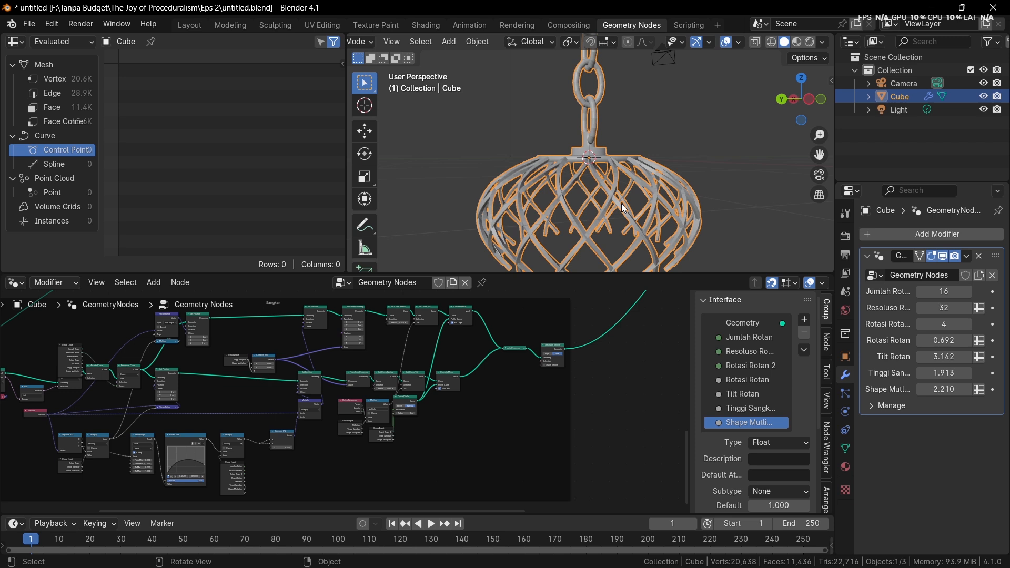
{"action": "middle_click_drag", "start_coordinate": [595, 156], "coordinate": [614, 232]}
{"action": "scroll", "coordinate": [602, 310], "scroll_direction": "down", "scroll_amount": 7}
{"action": "middle_click_drag", "start_coordinate": [589, 330], "coordinate": [547, 386]}
{"action": "scroll", "coordinate": [570, 374], "scroll_direction": "down", "scroll_amount": 2}
{"action": "middle_click_drag", "start_coordinate": [611, 231], "coordinate": [617, 89]}
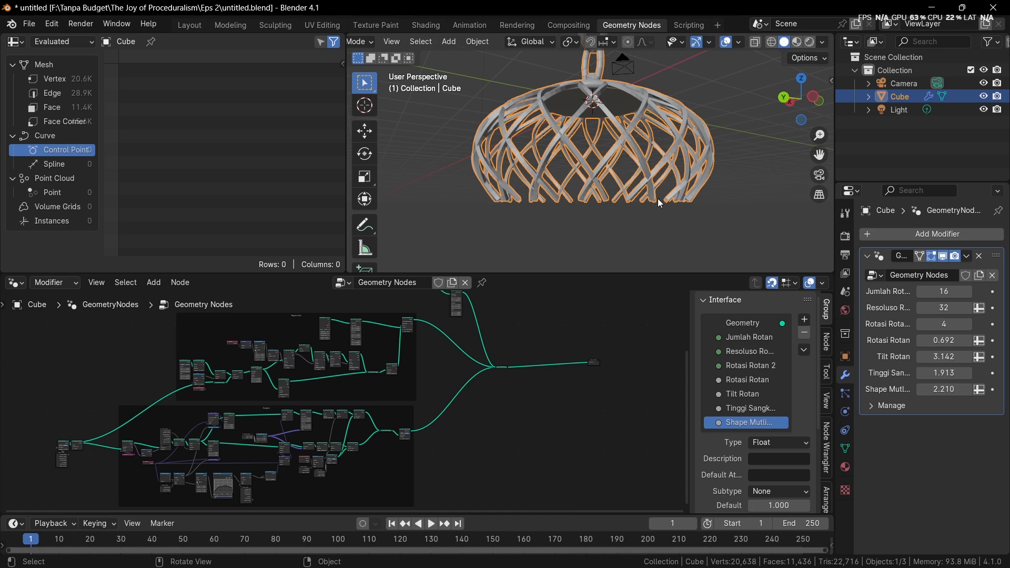
{"action": "middle_click_drag", "start_coordinate": [643, 136], "coordinate": [648, 206], "text": "shift"}
{"action": "middle_click_drag", "start_coordinate": [647, 206], "coordinate": [649, 225]}
{"action": "middle_click_drag", "start_coordinate": [648, 225], "coordinate": [650, 185], "text": "shift"}
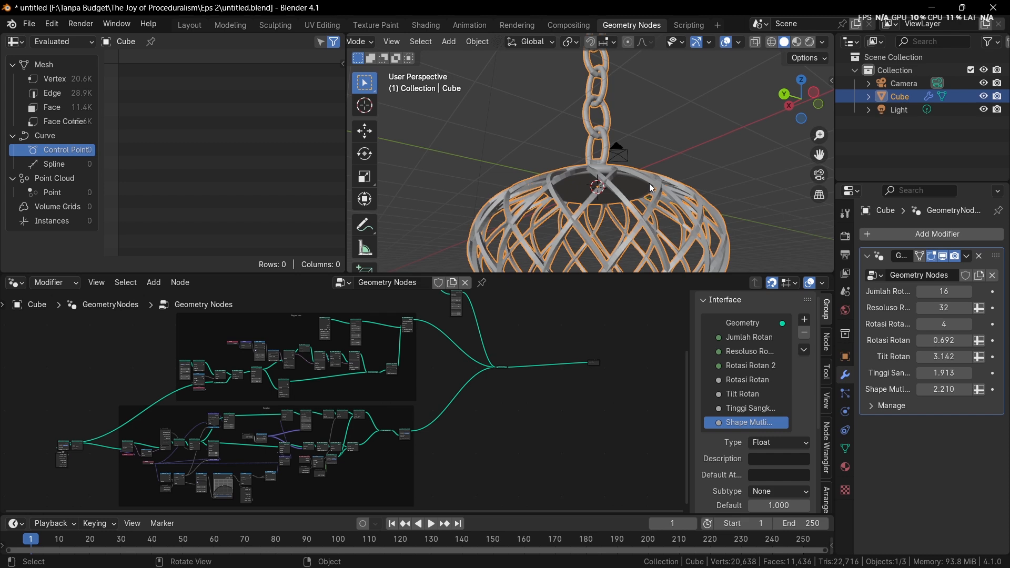
{"action": "middle_click_drag", "start_coordinate": [634, 151], "coordinate": [563, 178]}
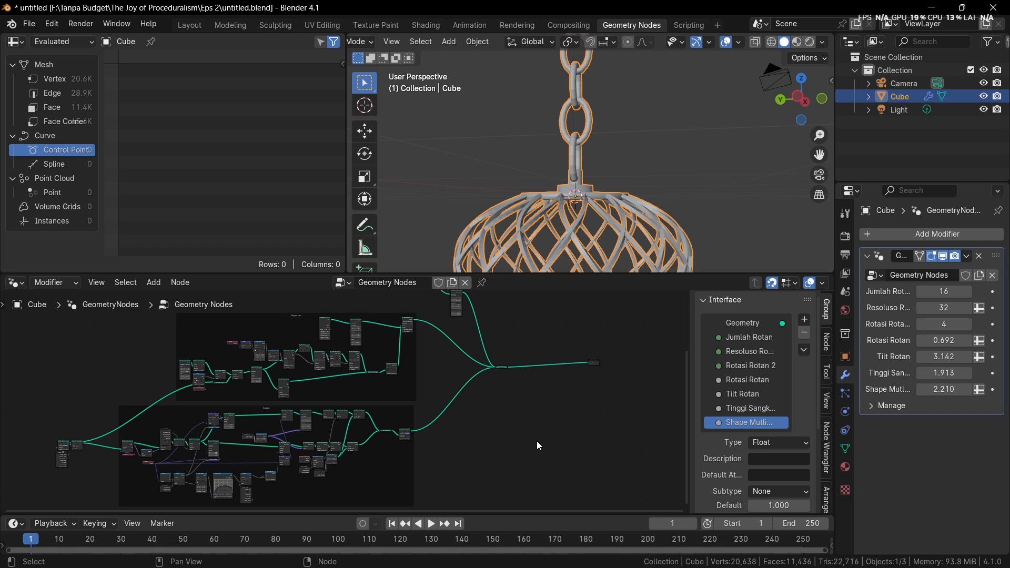
Move the chain's Transform Geometry node into the Rantai frame, beside the last Set Position
{"action": "middle_click_drag", "start_coordinate": [483, 363], "coordinate": [503, 425]}
{"action": "scroll", "coordinate": [499, 421], "scroll_direction": "up", "scroll_amount": 1}
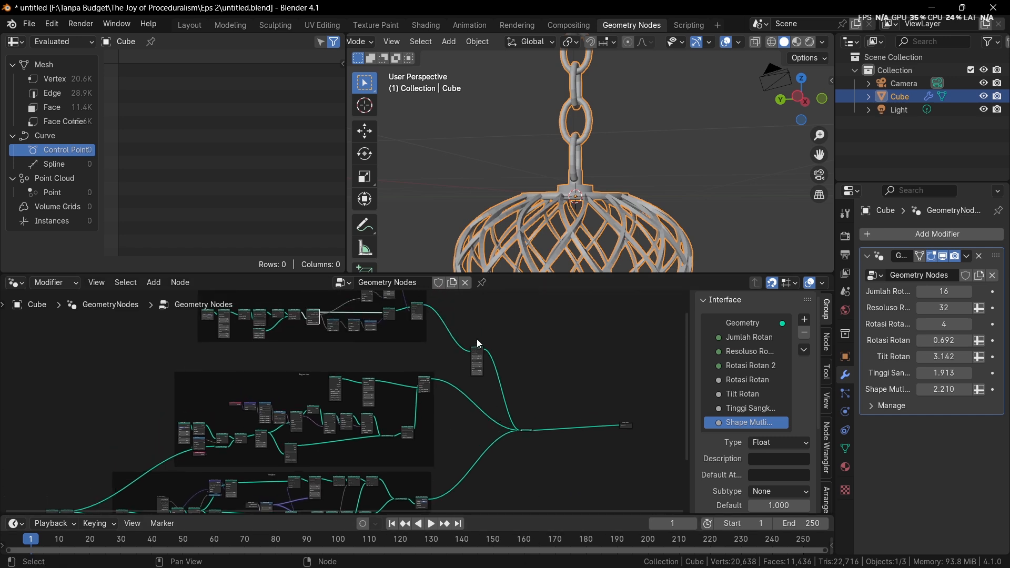
{"action": "left_click_drag", "start_coordinate": [478, 349], "coordinate": [442, 320]}
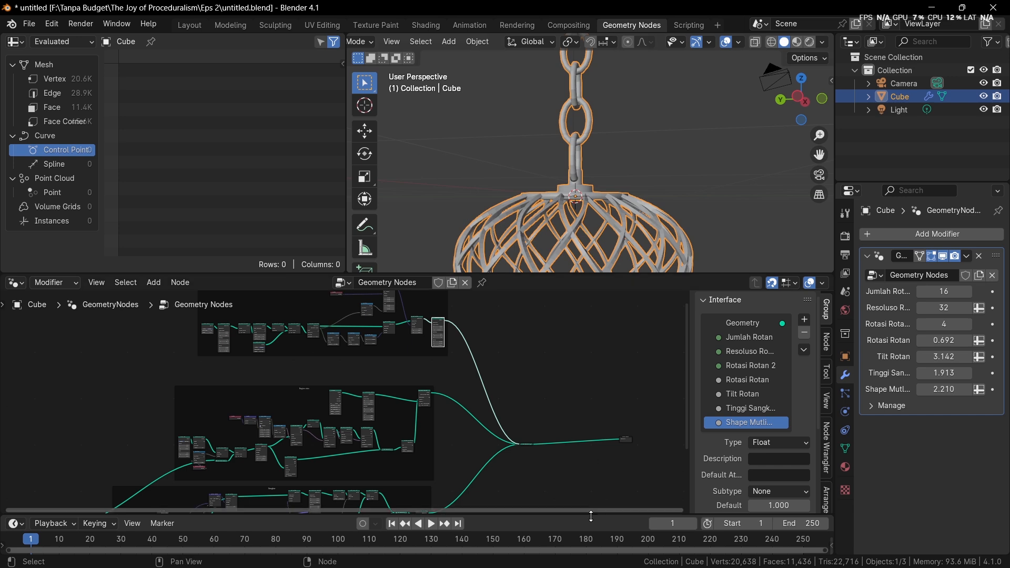
{"action": "key", "text": "super"}
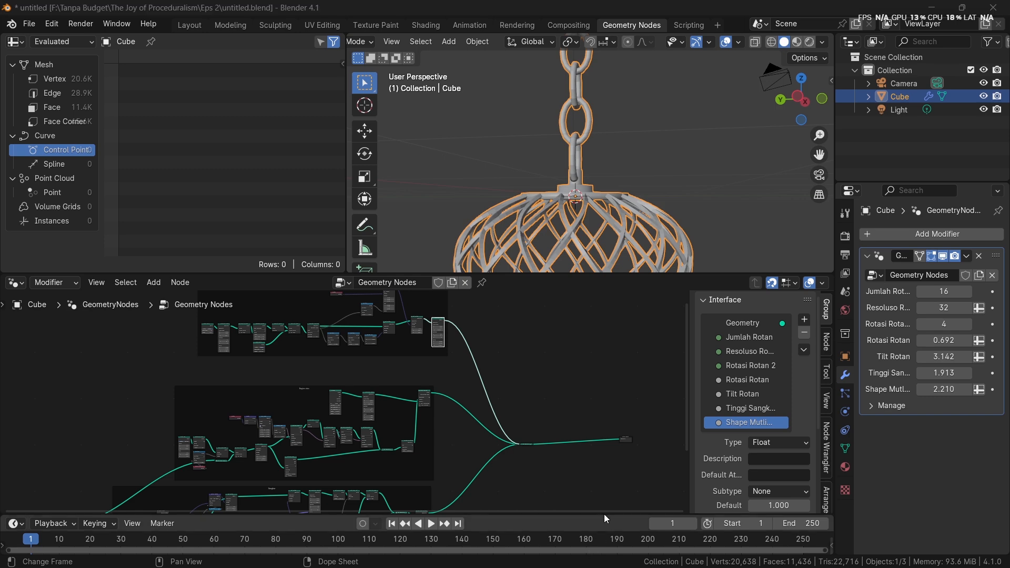
{"action": "left_click", "coordinate": [680, 554]}
{"action": "left_click", "coordinate": [644, 471]}
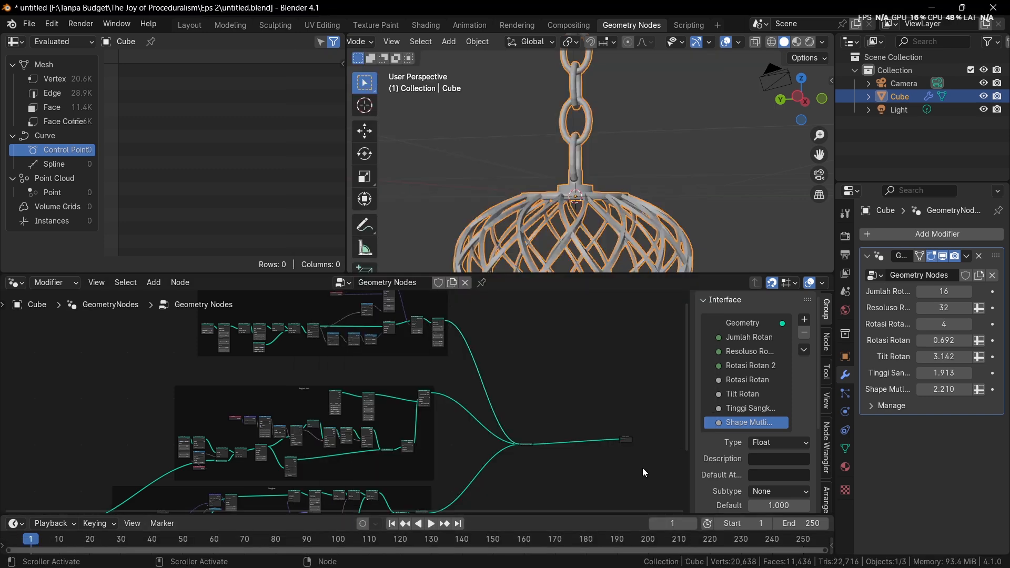